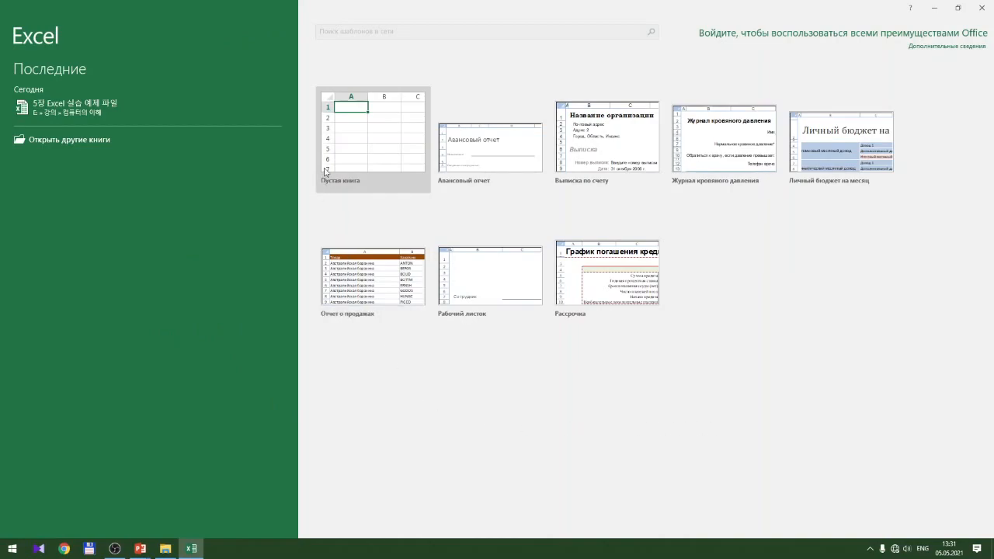
Create a blank workbook (Пустая книга), then try selecting ranges such as C5:T28 and cell T28
{"action": "left_click", "coordinate": [373, 145]}
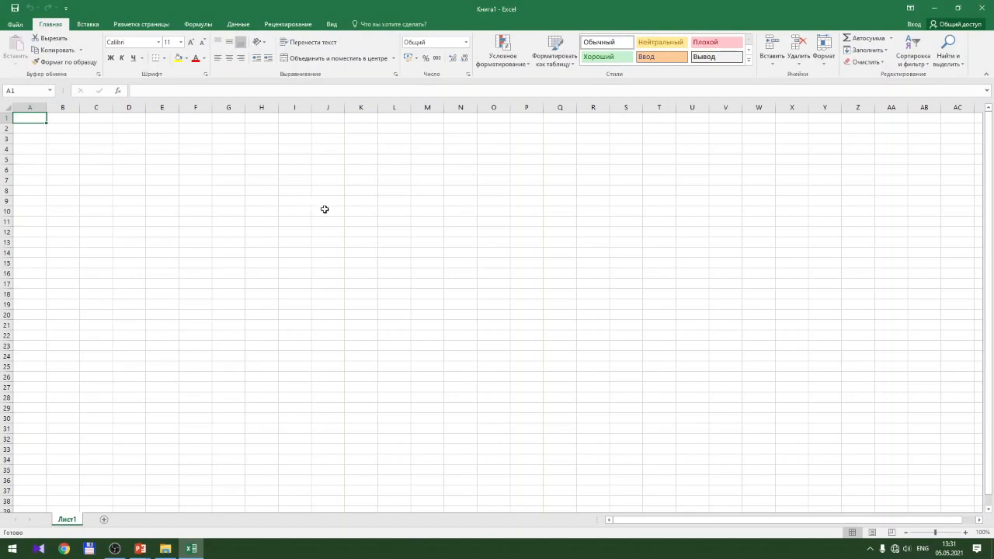
{"action": "left_click_drag", "start_coordinate": [46, 123], "coordinate": [190, 398]}
{"action": "left_click_drag", "start_coordinate": [97, 159], "coordinate": [644, 393]}
{"action": "left_click", "coordinate": [646, 395]}
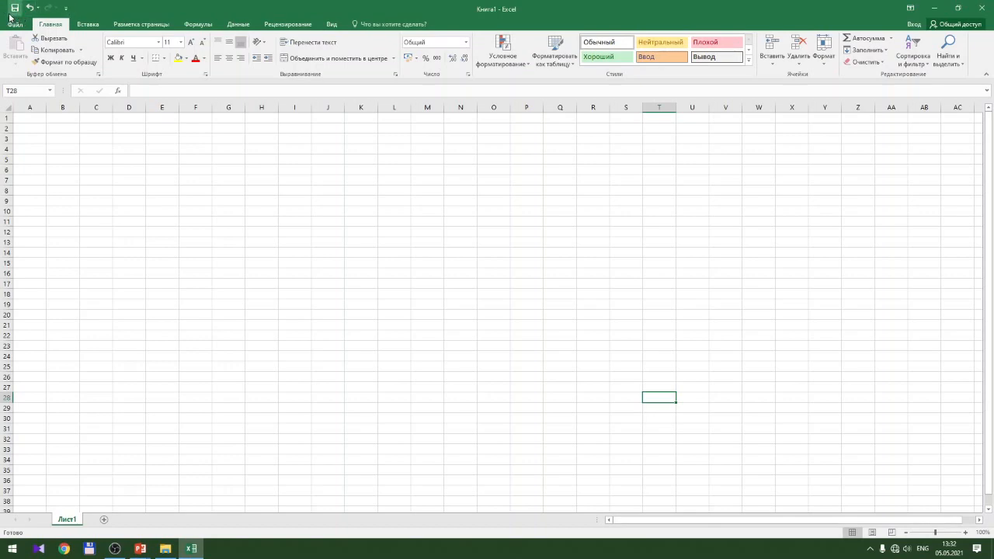
{"action": "left_click", "coordinate": [67, 9]}
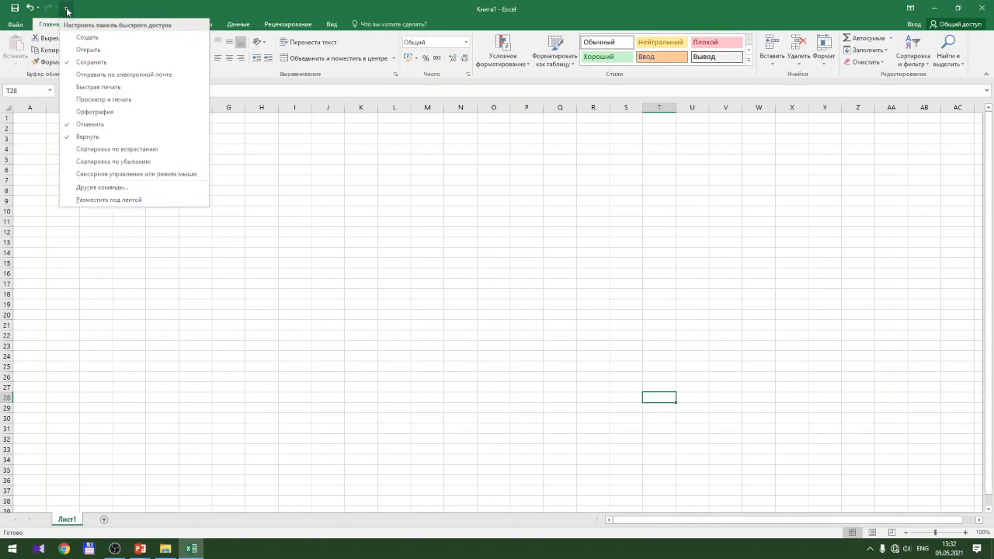
{"action": "left_click", "coordinate": [111, 10]}
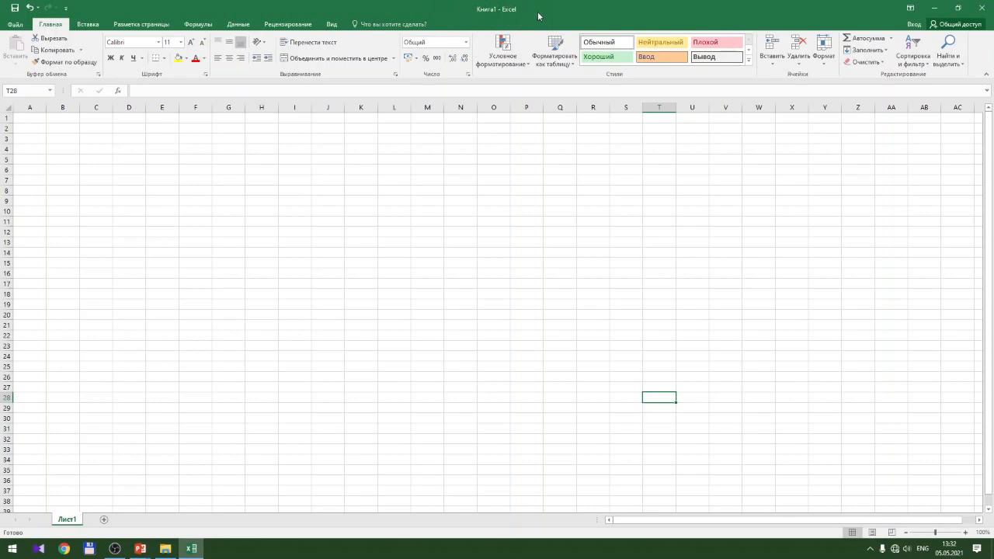
{"action": "left_click", "coordinate": [913, 11]}
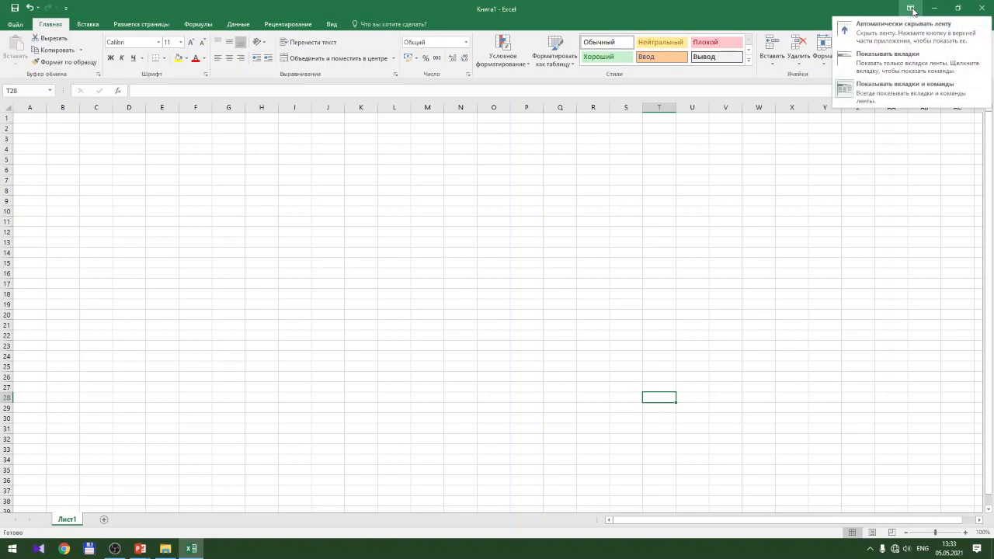
{"action": "left_click", "coordinate": [904, 34]}
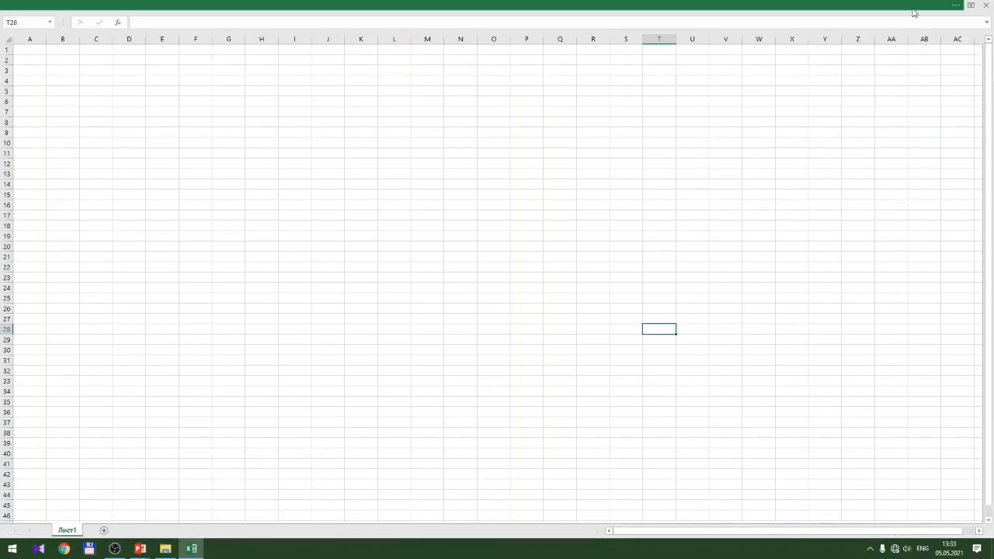
{"action": "left_click", "coordinate": [971, 4]}
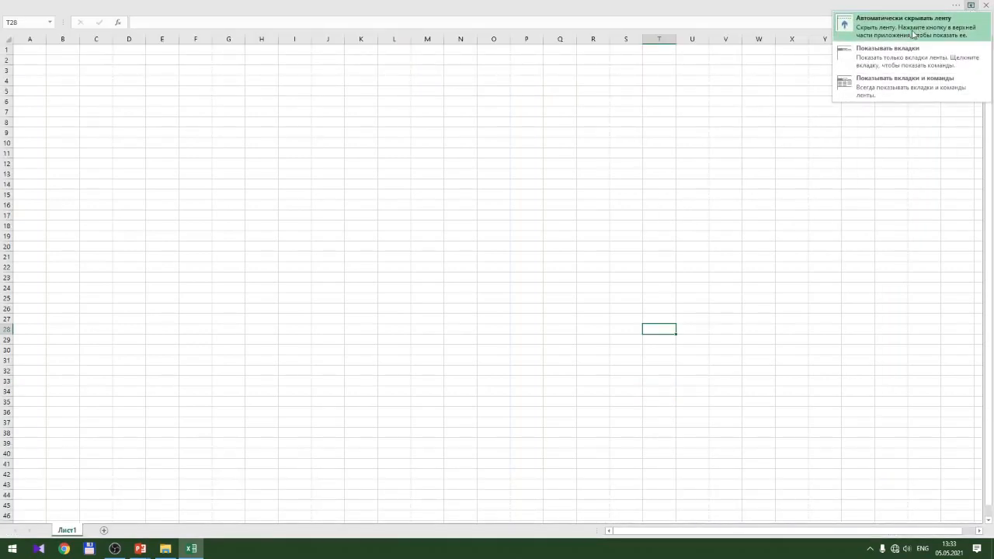
{"action": "left_click", "coordinate": [893, 94]}
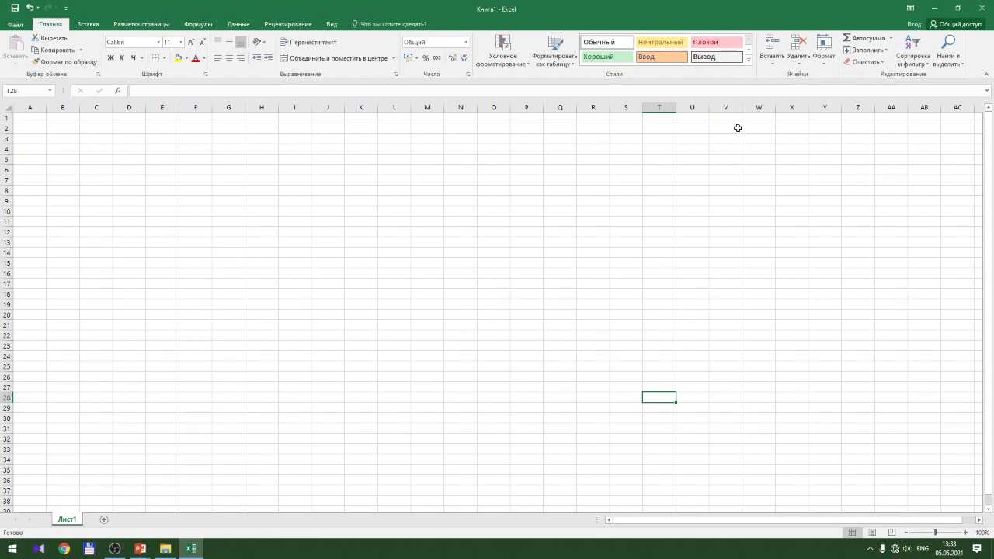
{"action": "left_click", "coordinate": [13, 28]}
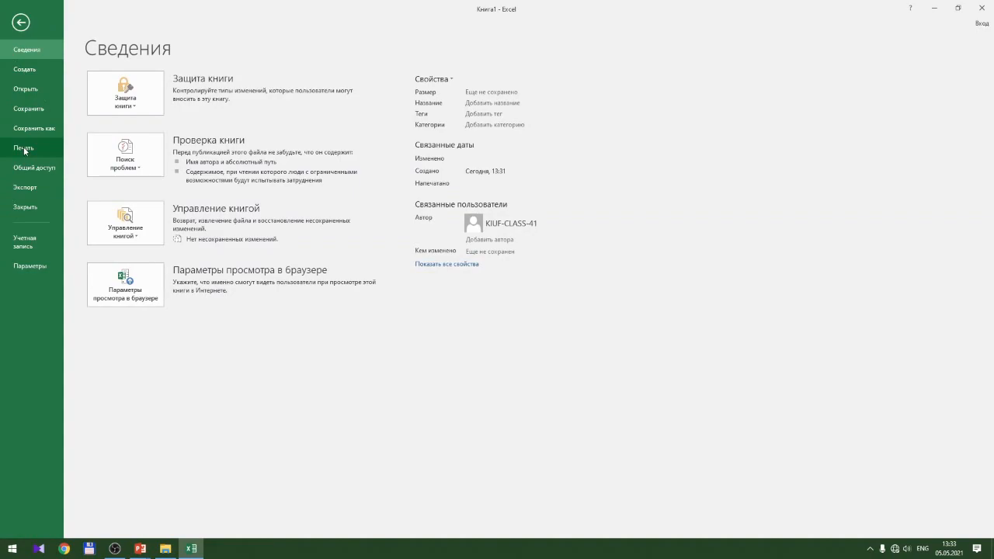
{"action": "left_click", "coordinate": [20, 23]}
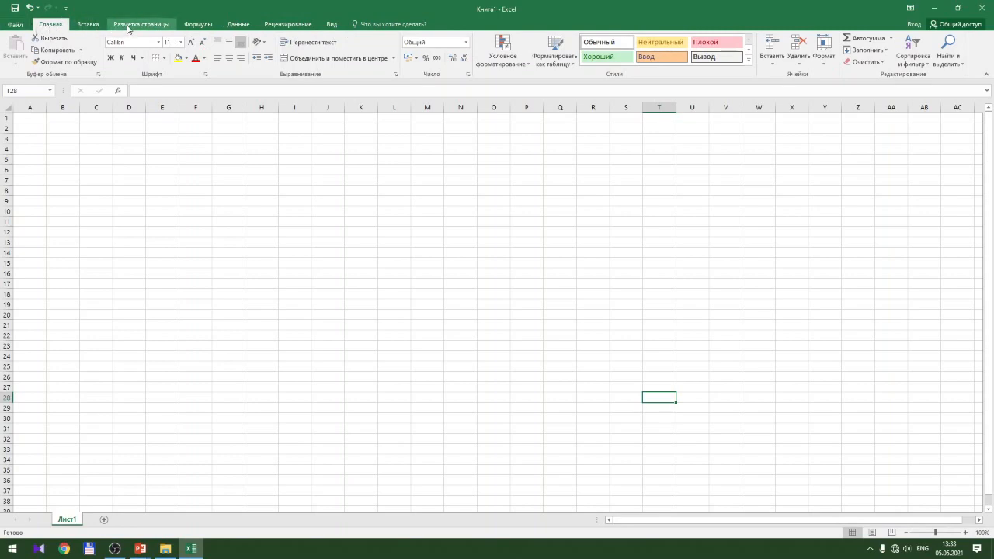
{"action": "left_click", "coordinate": [88, 24]}
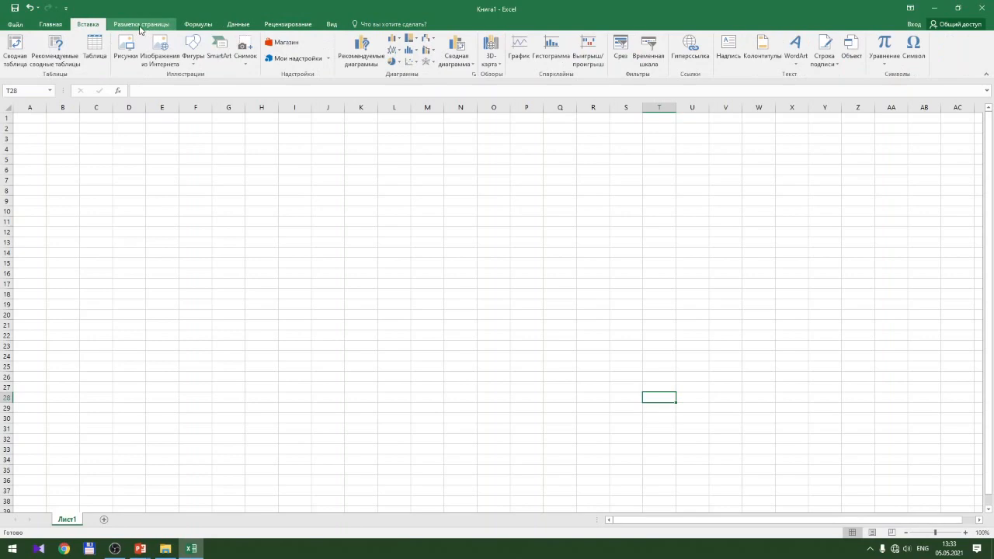
{"action": "left_click", "coordinate": [141, 25]}
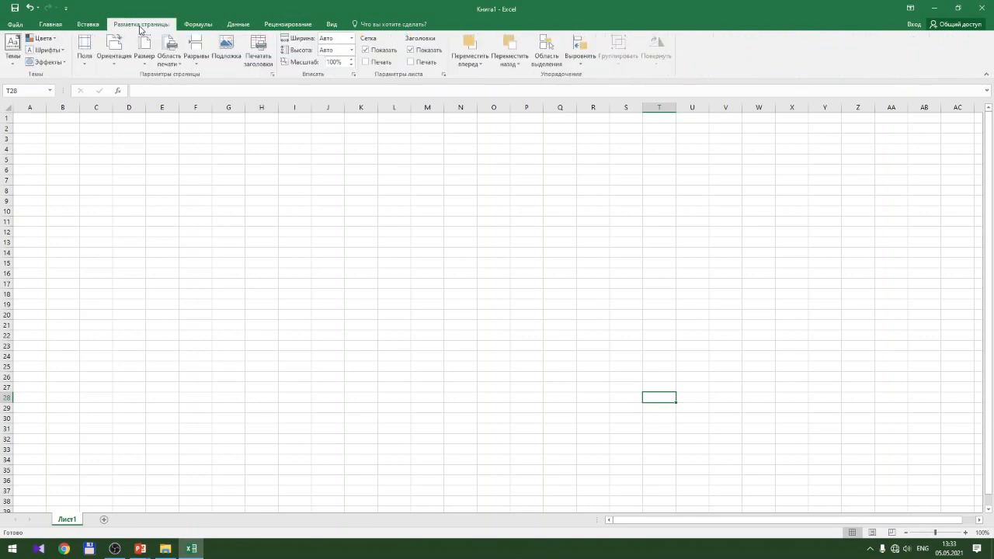
{"action": "left_click", "coordinate": [196, 30]}
{"action": "left_click", "coordinate": [252, 28]}
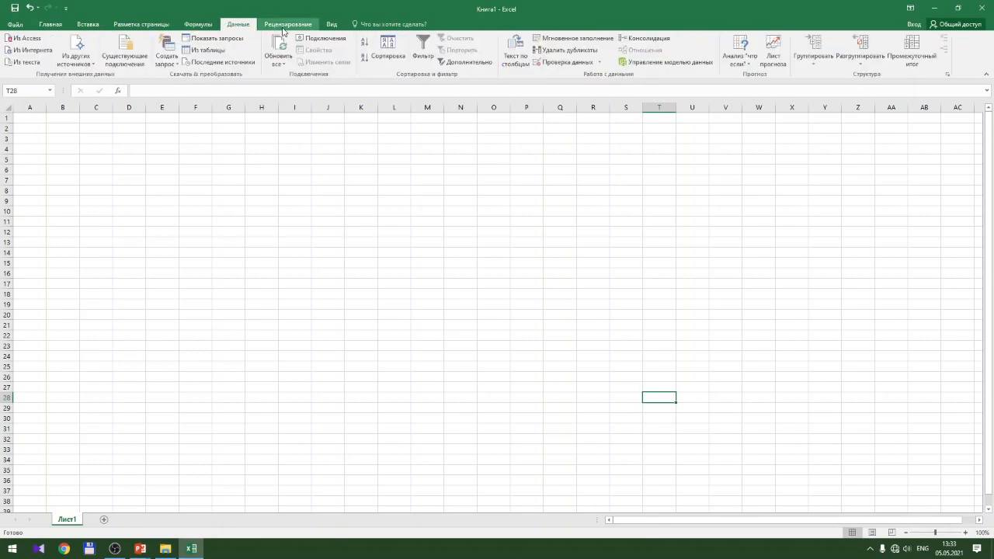
{"action": "left_click", "coordinate": [283, 31]}
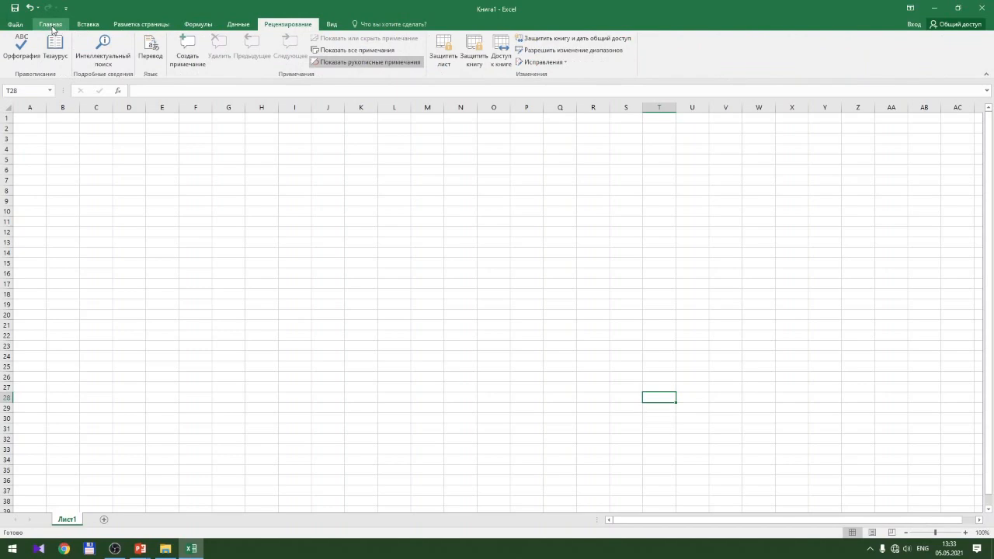
{"action": "left_click", "coordinate": [52, 25]}
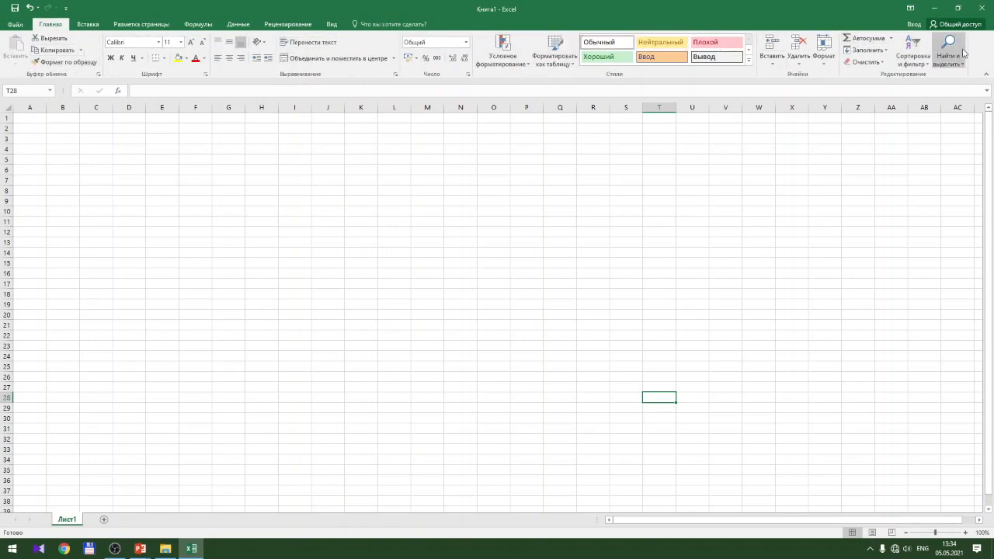
{"action": "left_click", "coordinate": [86, 26]}
{"action": "left_click", "coordinate": [139, 26]}
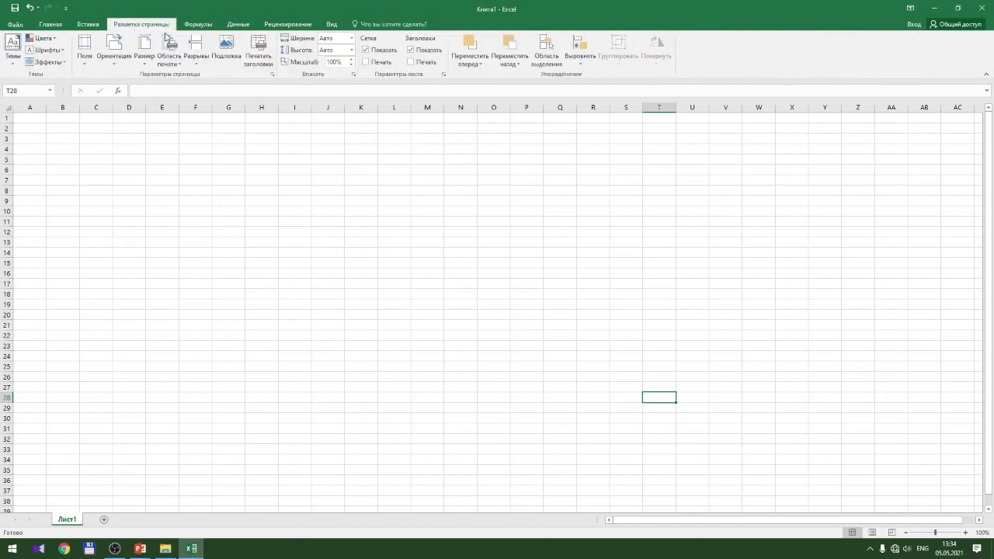
{"action": "left_click", "coordinate": [205, 25]}
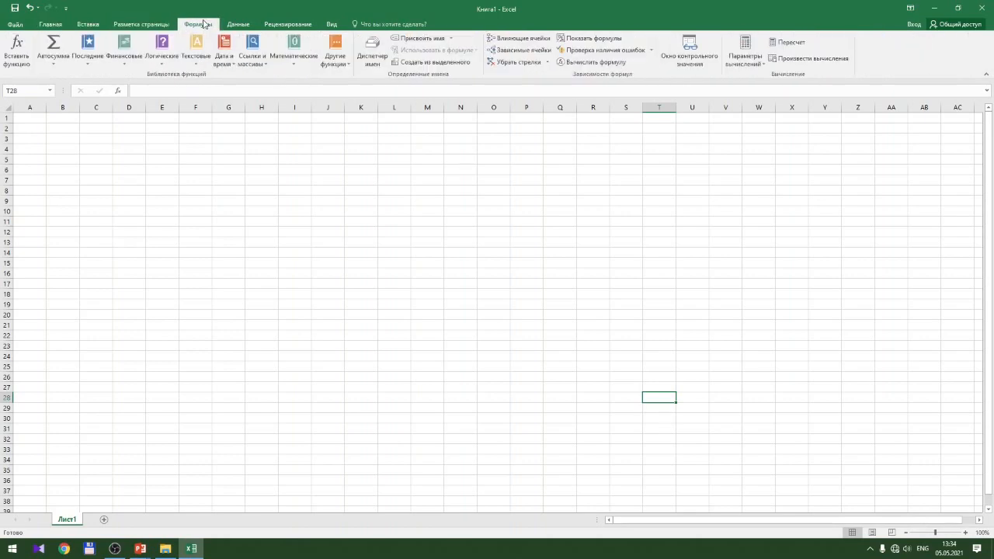
{"action": "left_click", "coordinate": [250, 26]}
{"action": "left_click", "coordinate": [292, 26]}
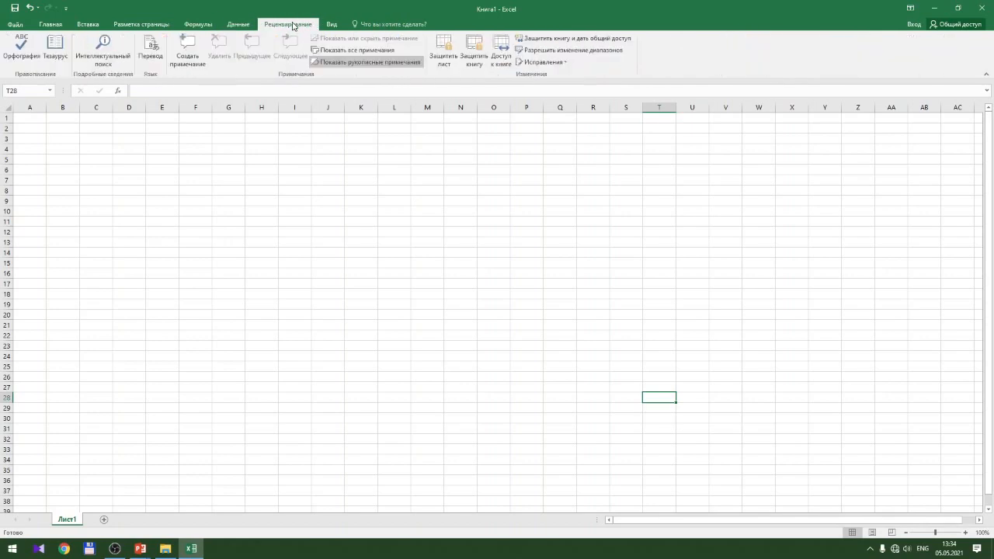
{"action": "left_click", "coordinate": [330, 24]}
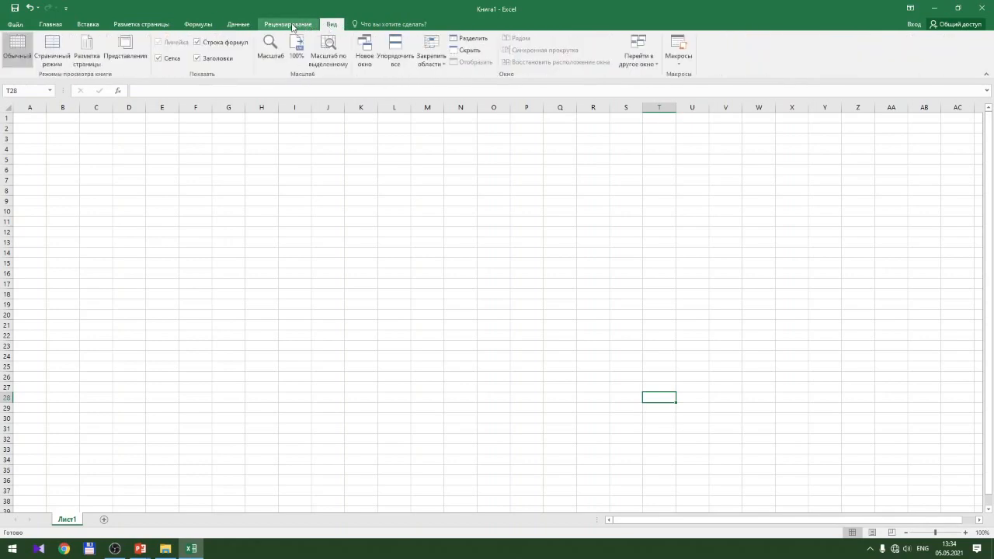
{"action": "left_click", "coordinate": [98, 27]}
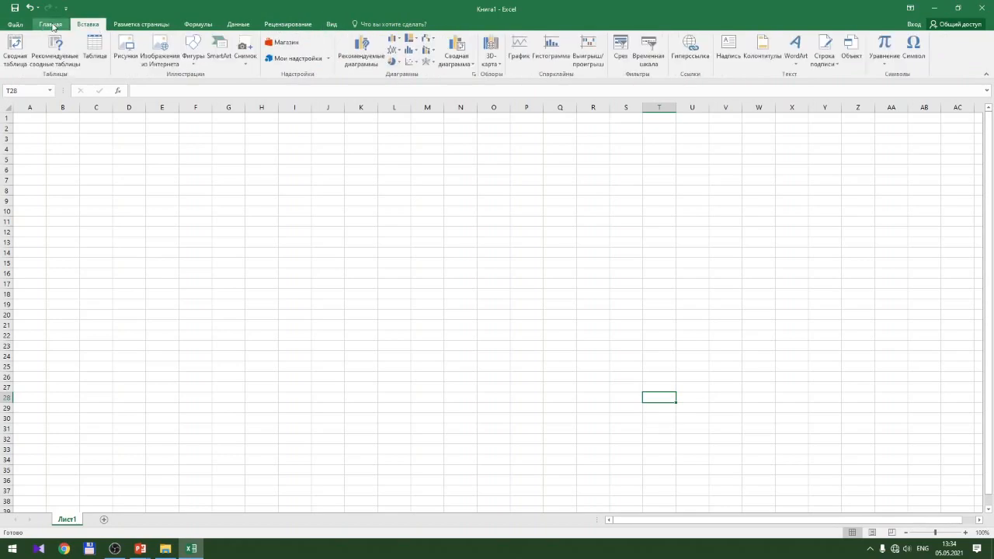
{"action": "left_click", "coordinate": [52, 27]}
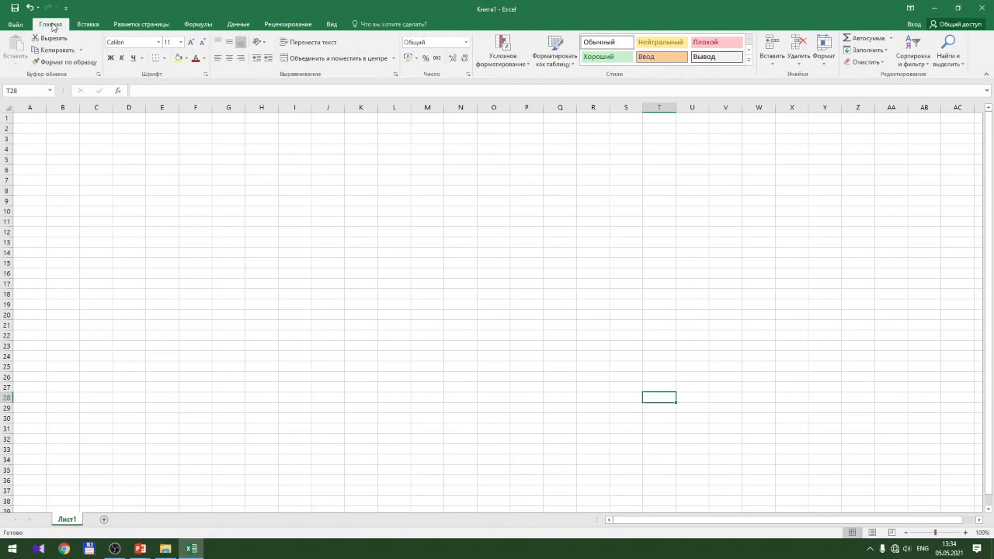
After clicking cells L8, D3 and C3, select the range C4:G4
{"action": "left_click", "coordinate": [33, 93]}
{"action": "left_click", "coordinate": [387, 190]}
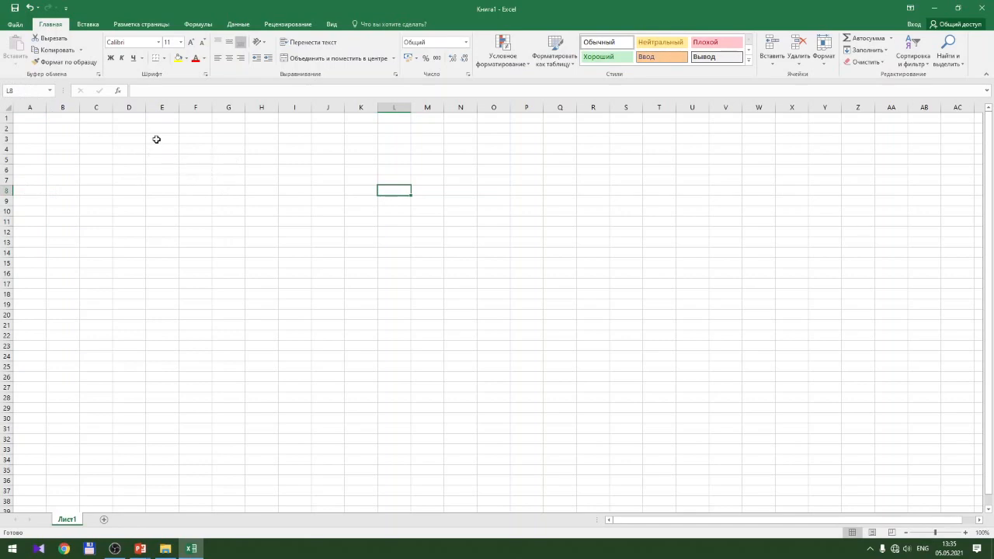
{"action": "left_click", "coordinate": [129, 142]}
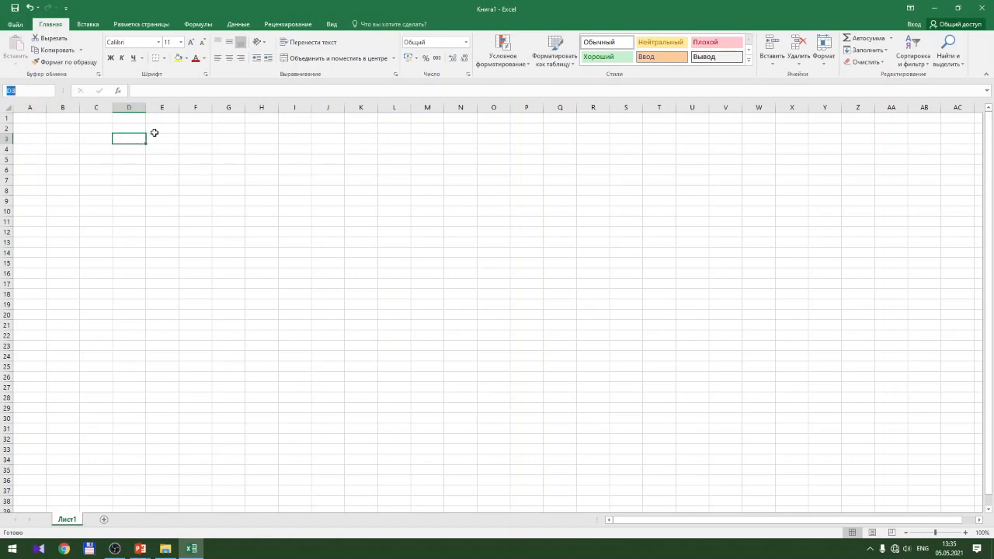
{"action": "left_click", "coordinate": [89, 142]}
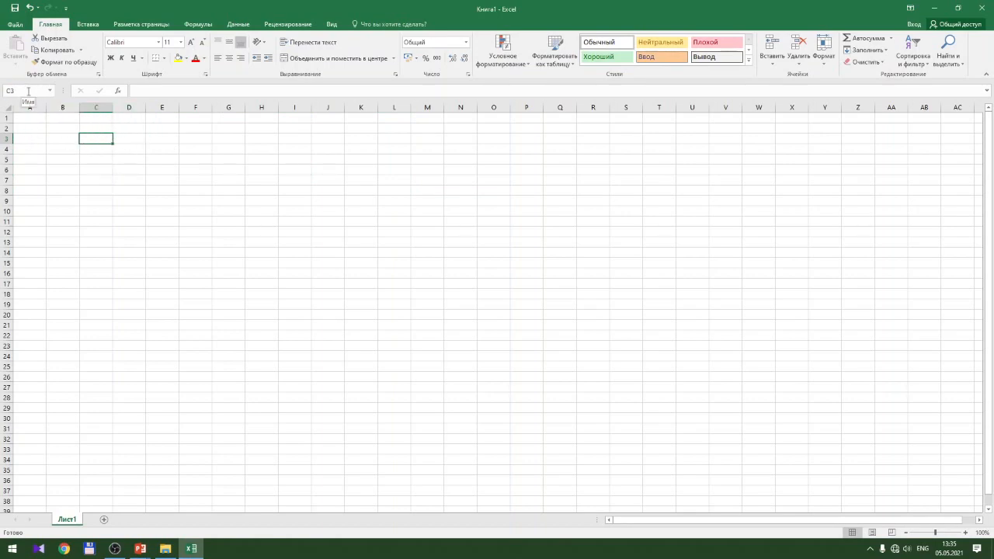
{"action": "left_click", "coordinate": [97, 148]}
{"action": "left_click_drag", "start_coordinate": [97, 149], "coordinate": [227, 149]}
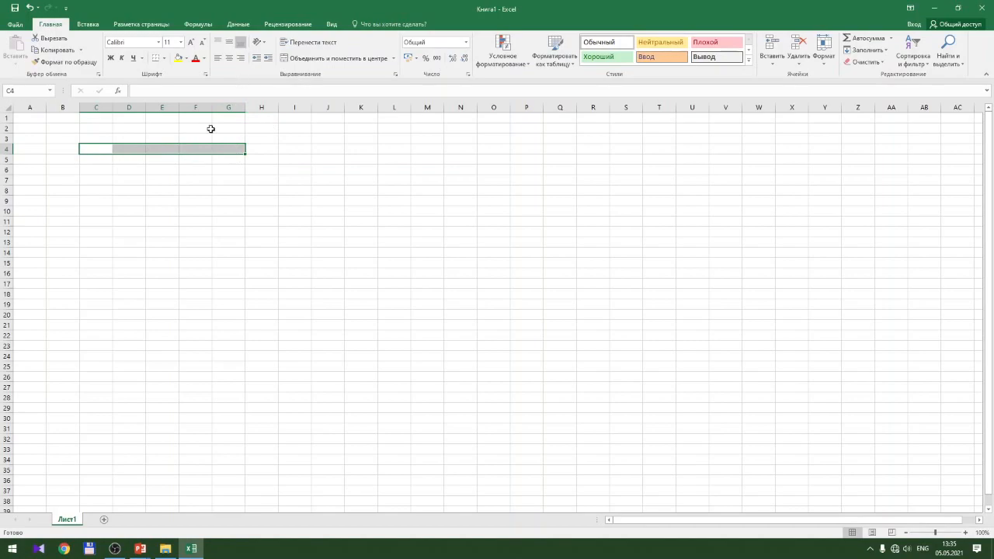
Name the selected range C4:G4 'Title' in the Name Box, then reselect C4:D4
{"action": "left_click", "coordinate": [26, 91]}
{"action": "type", "text": "Title"}
{"action": "key", "text": "Return"}
{"action": "left_click_drag", "start_coordinate": [98, 148], "coordinate": [222, 148]}
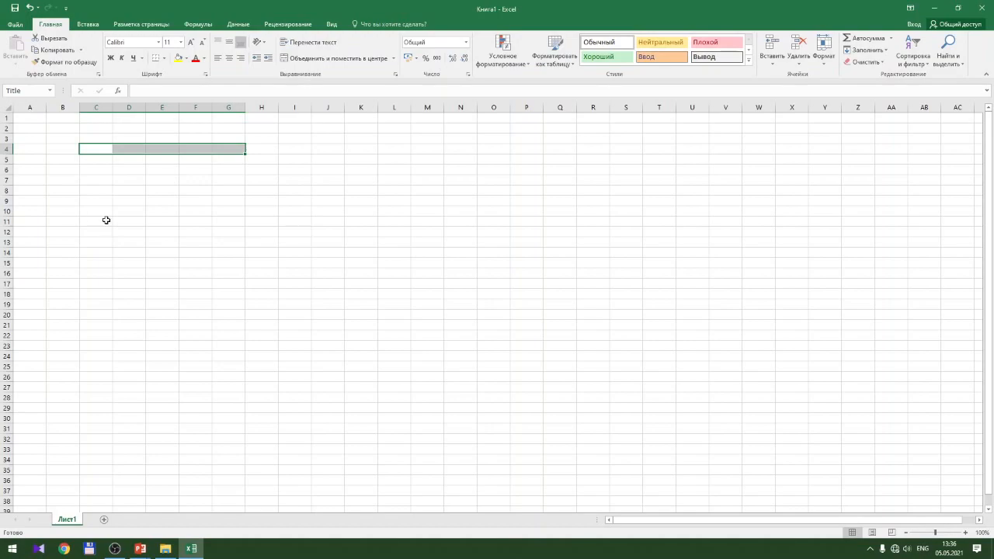
Open and cancel the Insert Function dialog, then begin editing cell E6 in the formula bar
{"action": "left_click", "coordinate": [144, 91]}
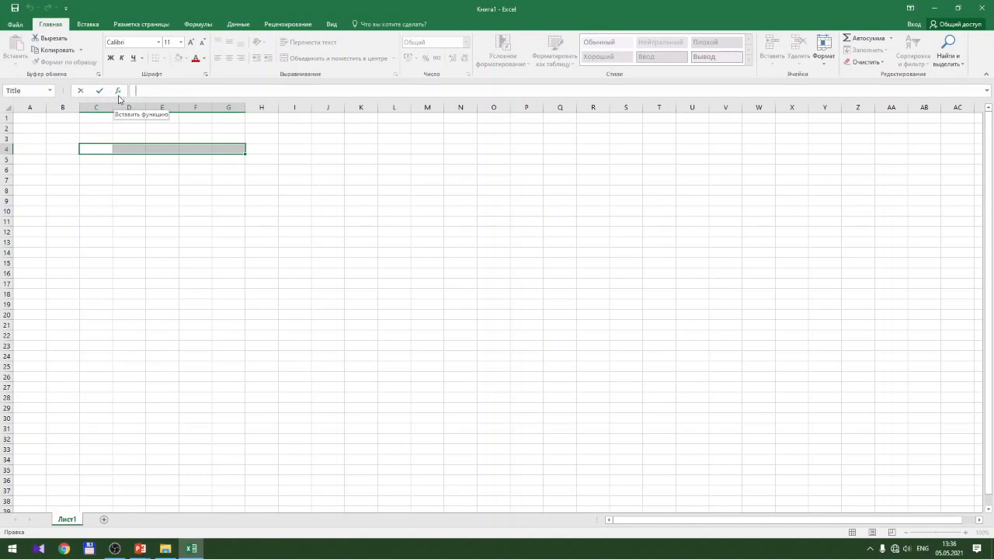
{"action": "left_click", "coordinate": [118, 92]}
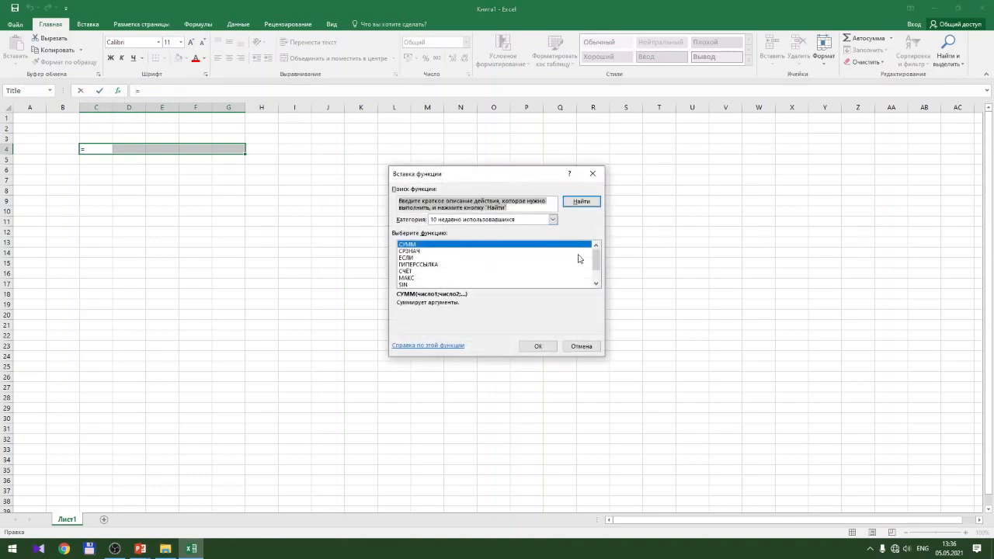
{"action": "left_click", "coordinate": [577, 344]}
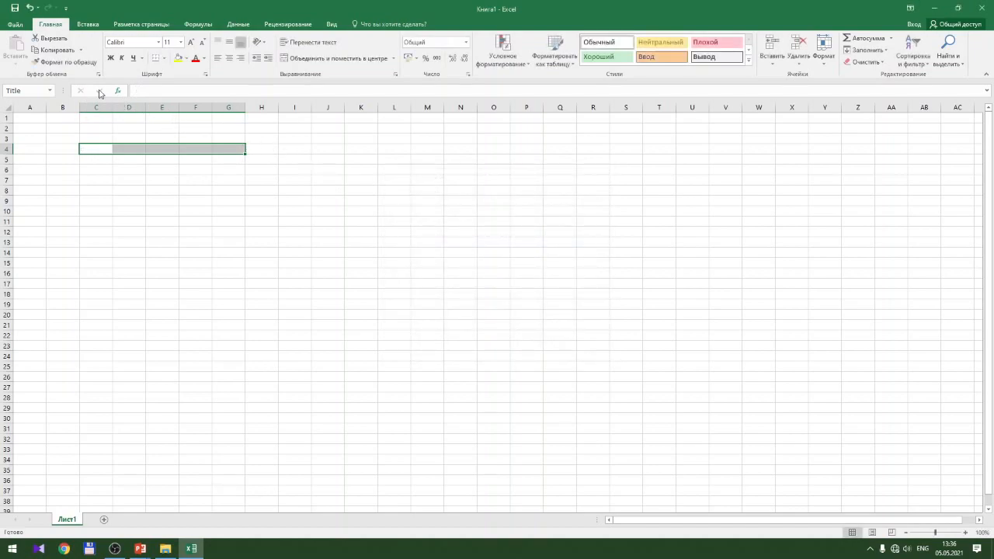
{"action": "left_click", "coordinate": [173, 91]}
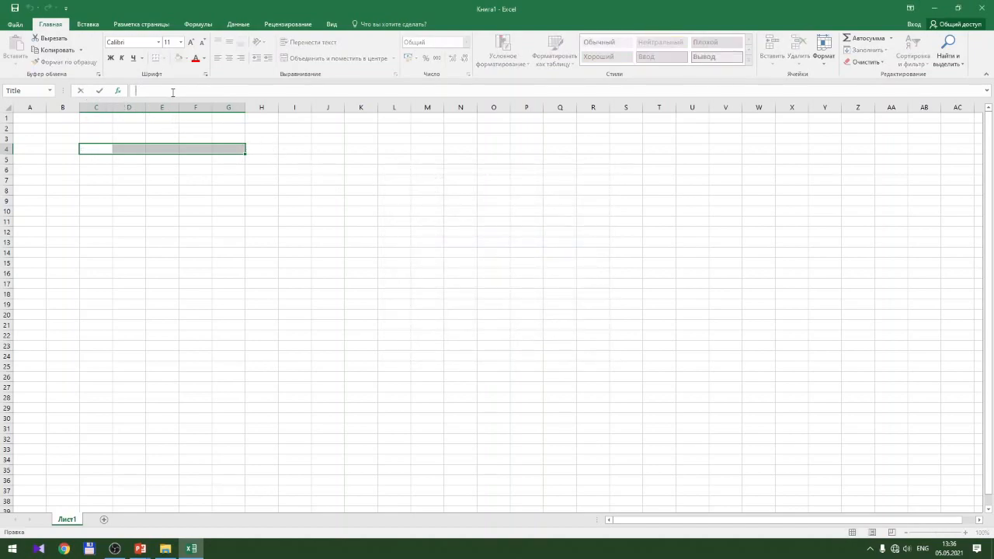
{"action": "left_click", "coordinate": [170, 172]}
{"action": "left_click", "coordinate": [156, 93]}
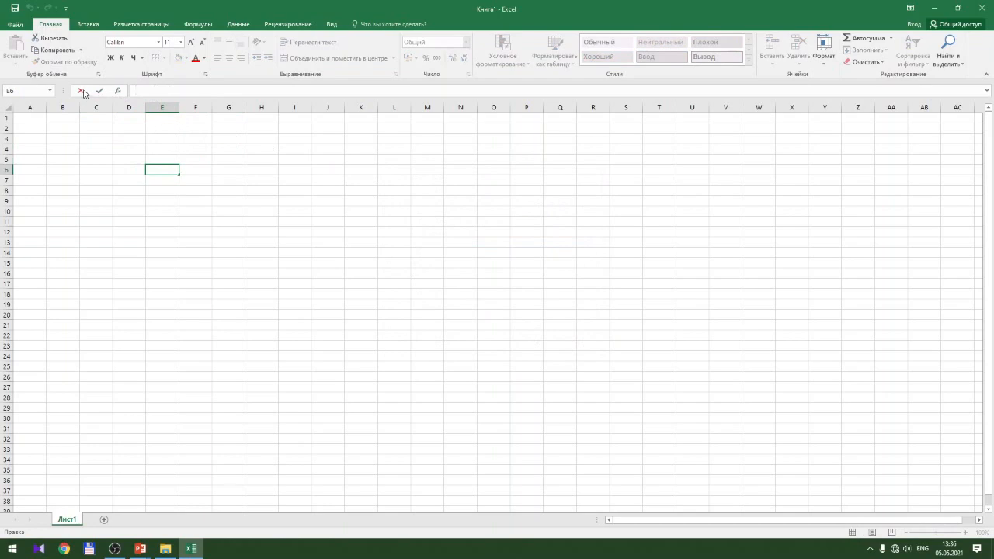
{"action": "left_click", "coordinate": [97, 93]}
{"action": "left_click", "coordinate": [155, 91]}
{"action": "left_click", "coordinate": [98, 91]}
{"action": "left_click", "coordinate": [167, 91]}
Enter 123 in cell E6 and 5255 in cell B3
{"action": "type", "text": "123"}
{"action": "key", "text": "Return"}
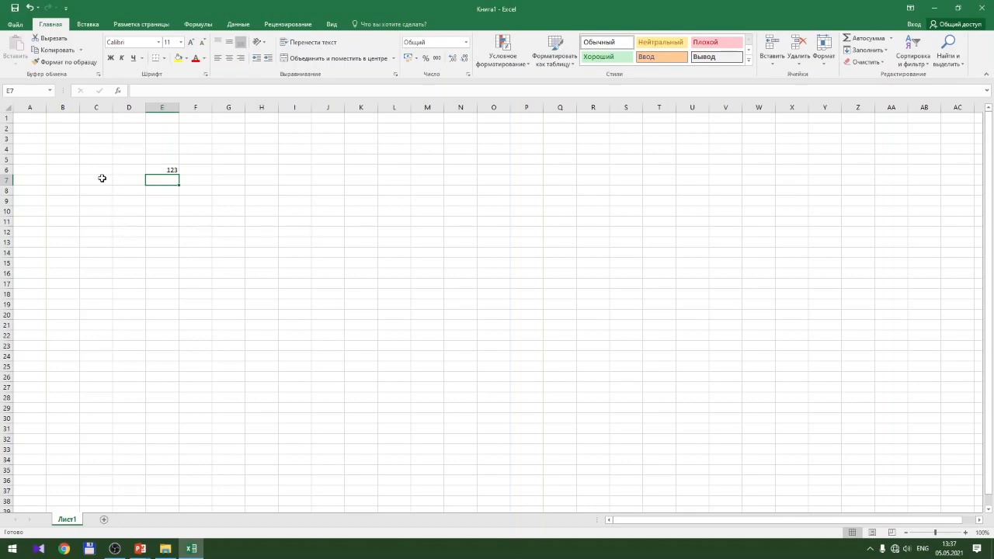
{"action": "left_click", "coordinate": [59, 139]}
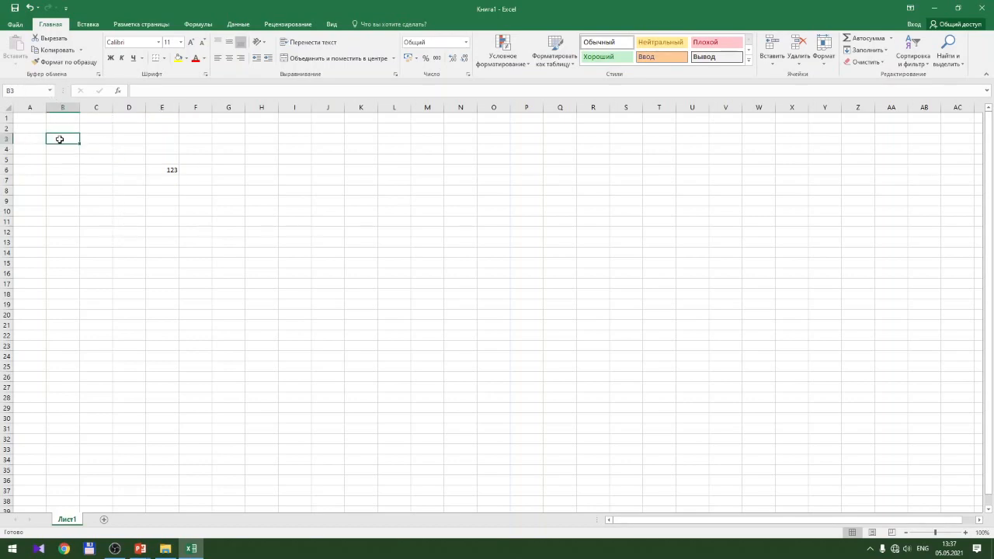
{"action": "type", "text": "5255"}
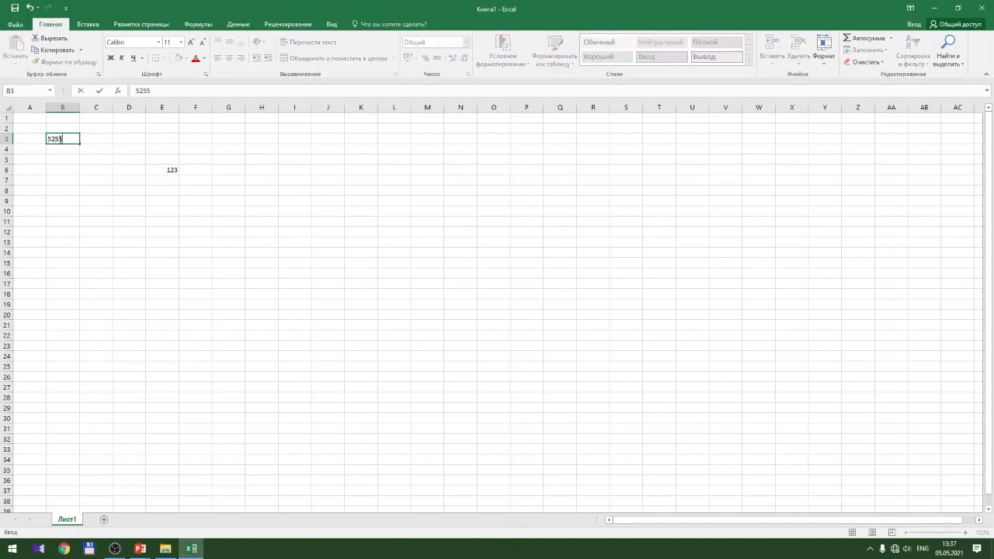
{"action": "left_click", "coordinate": [177, 91]}
{"action": "double_click", "coordinate": [140, 91]}
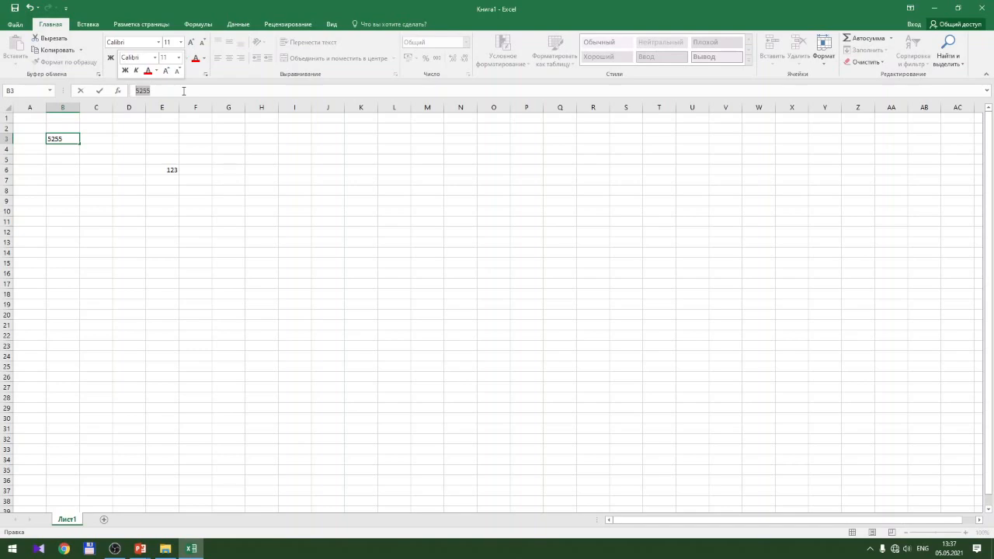
{"action": "left_click", "coordinate": [116, 254]}
Commit B3, then select and clear two large ranges from A1, leaving F8 active
{"action": "left_click_drag", "start_coordinate": [44, 117], "coordinate": [847, 461]}
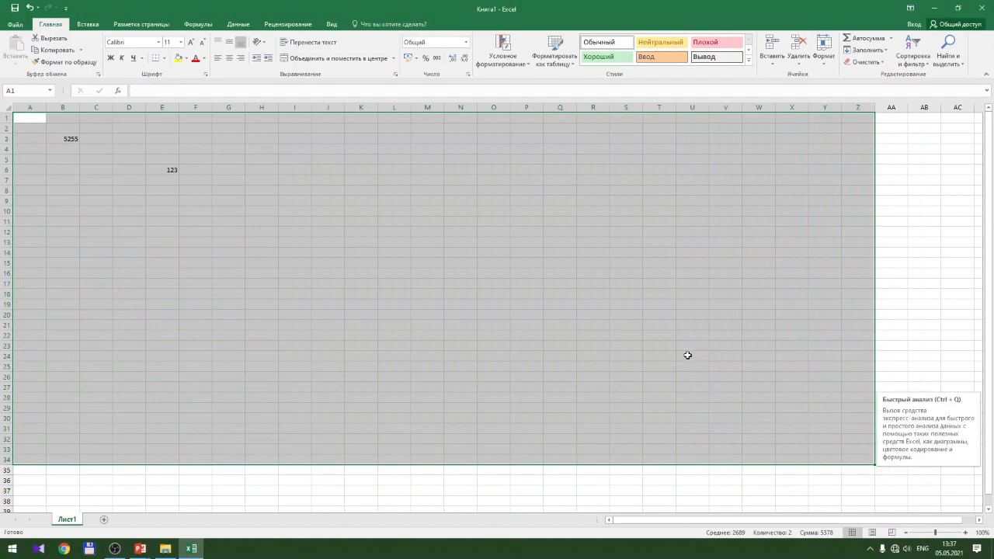
{"action": "left_click", "coordinate": [164, 189]}
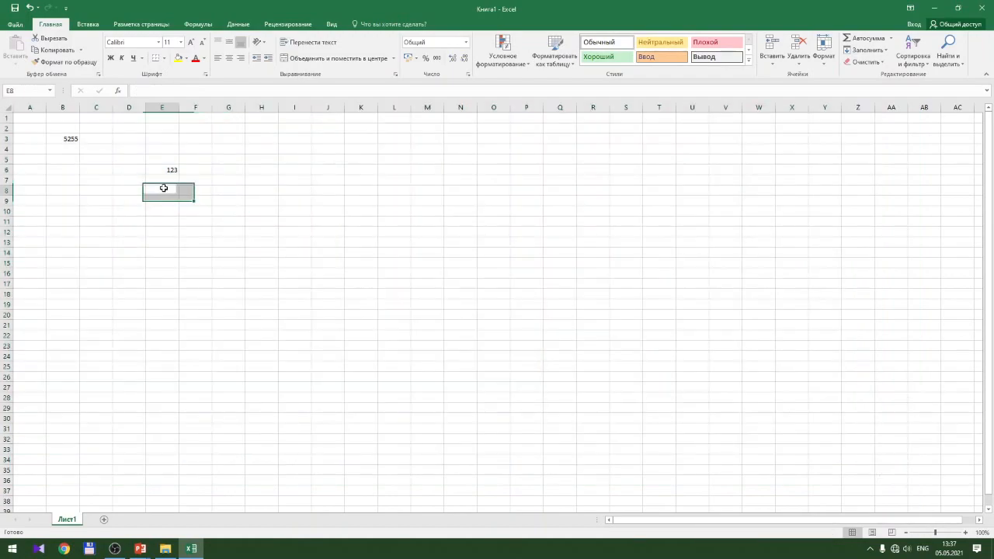
{"action": "left_click_drag", "start_coordinate": [38, 117], "coordinate": [893, 460]}
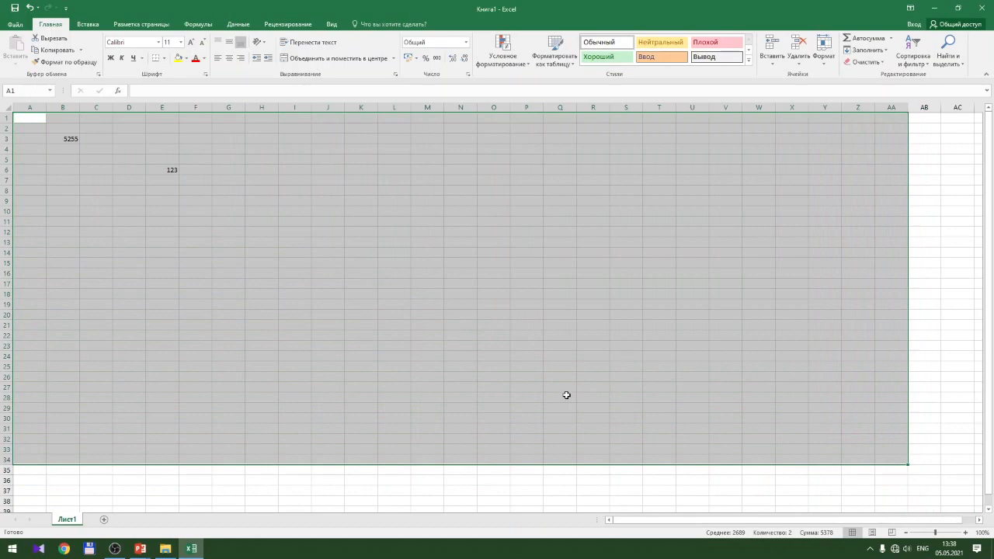
{"action": "left_click", "coordinate": [195, 190]}
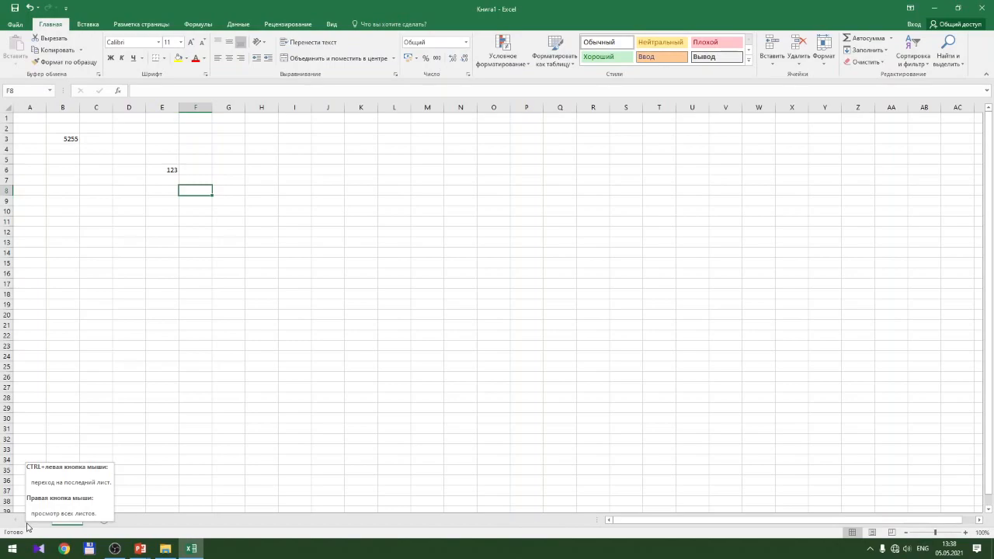
Restore Excel to a smaller, narrower window, minimize the windows behind it, and reposition it
{"action": "double_click", "coordinate": [381, 9]}
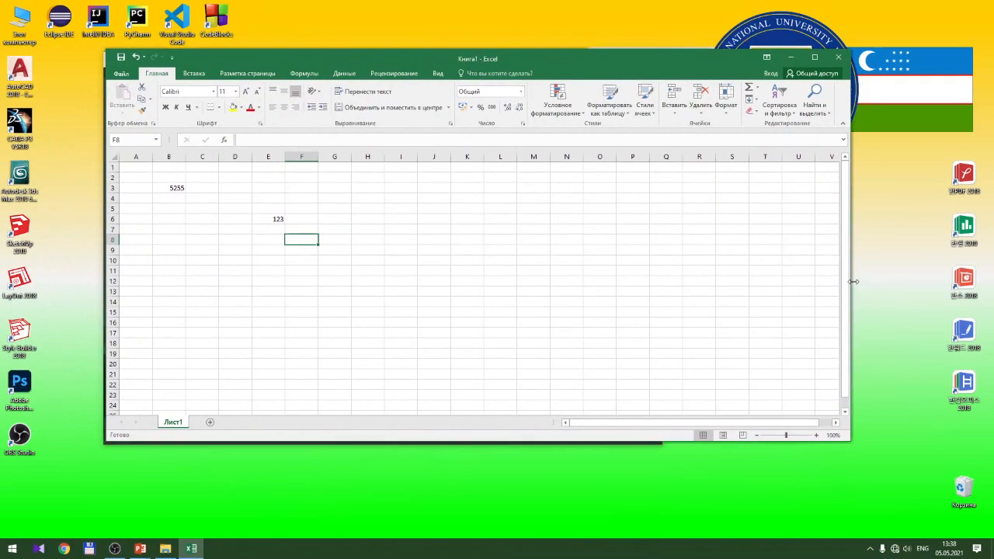
{"action": "left_click_drag", "start_coordinate": [851, 279], "coordinate": [354, 305]}
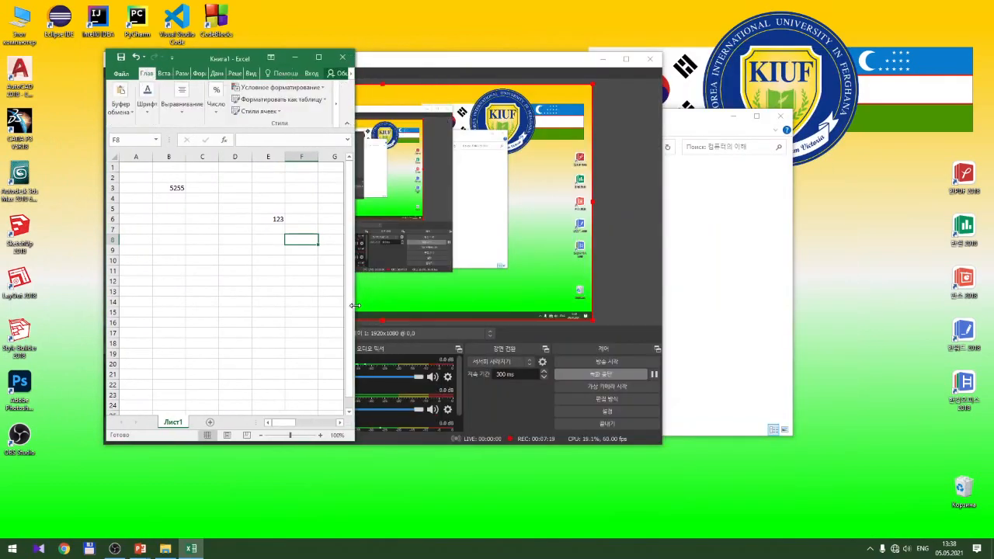
{"action": "left_click", "coordinate": [604, 59]}
{"action": "left_click", "coordinate": [733, 116]}
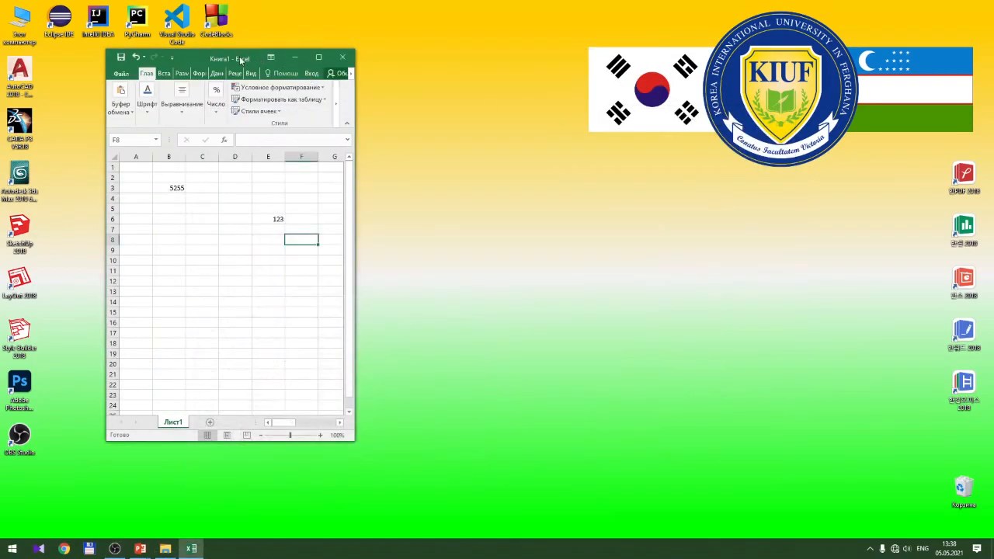
{"action": "left_click_drag", "start_coordinate": [238, 59], "coordinate": [477, 80]}
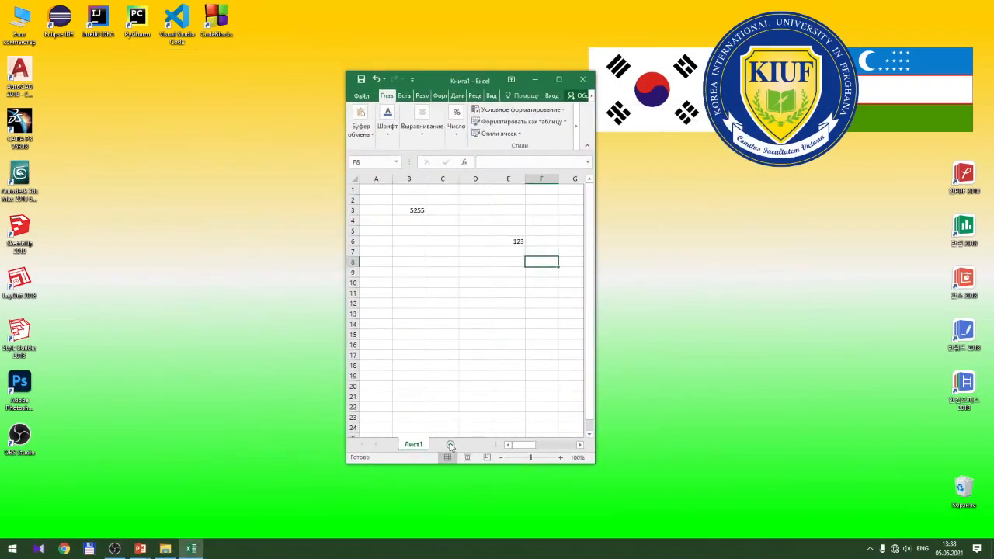
Add a new blank sheet, Лист3, and widen the window to the left
{"action": "left_click", "coordinate": [452, 445]}
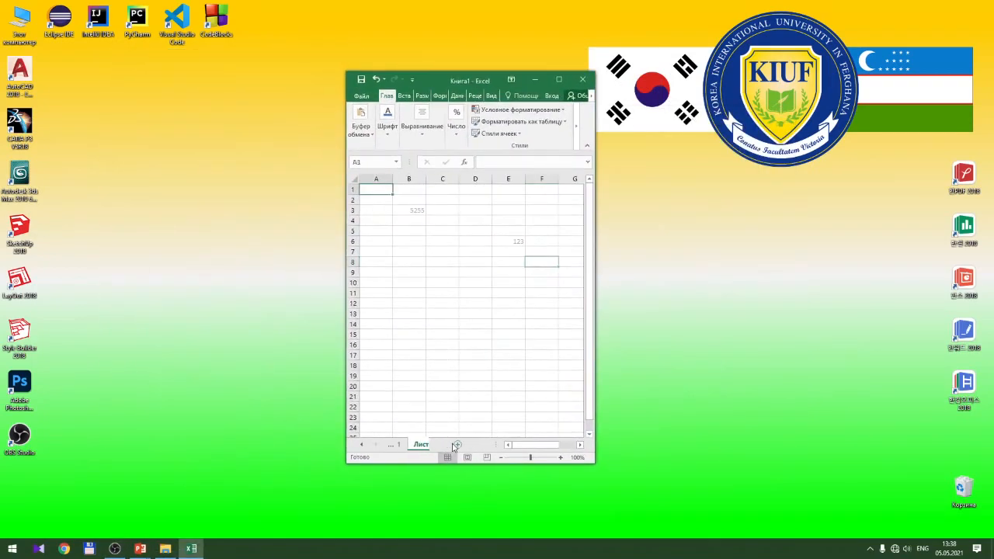
{"action": "left_click", "coordinate": [345, 417]}
{"action": "left_click_drag", "start_coordinate": [346, 406], "coordinate": [295, 410]}
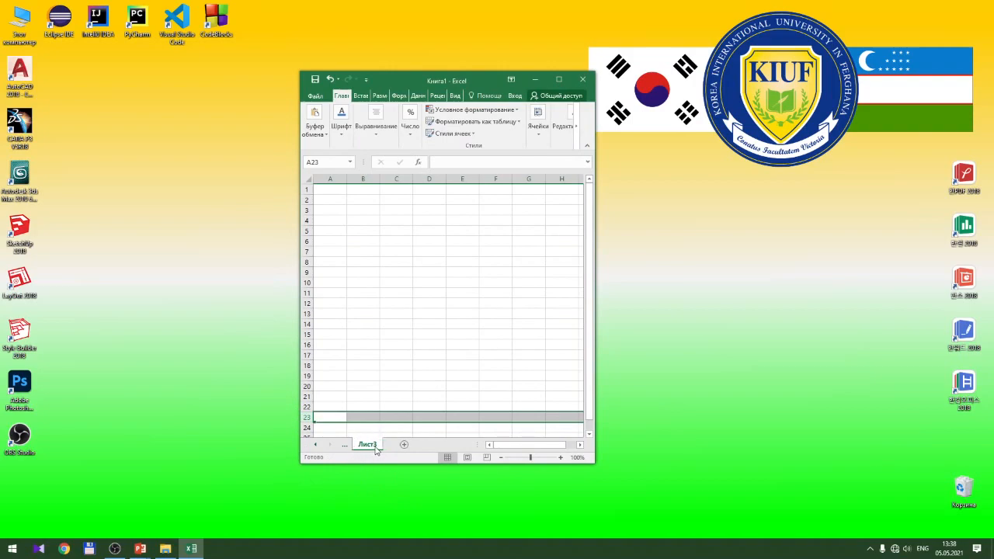
Scroll the sheet tabs back to Лист1, switch to it, and maximize the Excel window
{"action": "left_click", "coordinate": [315, 446]}
{"action": "left_click", "coordinate": [316, 446]}
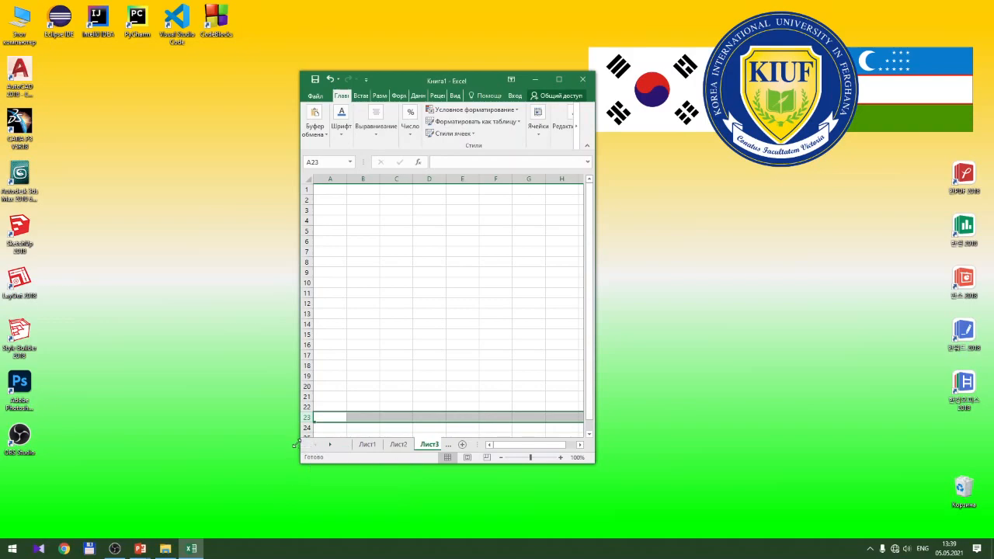
{"action": "left_click_drag", "start_coordinate": [297, 432], "coordinate": [318, 428]}
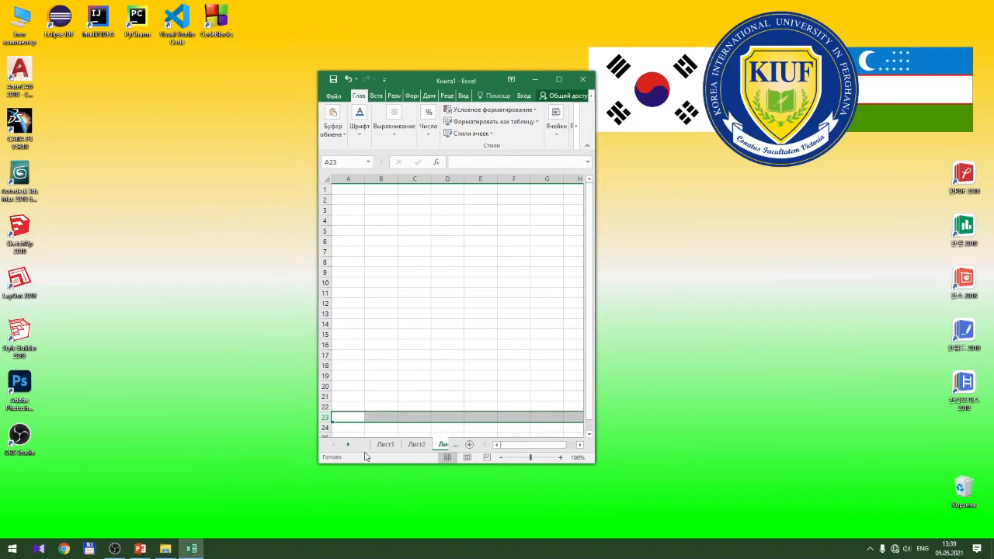
{"action": "left_click", "coordinate": [385, 445]}
{"action": "left_click", "coordinate": [349, 445]}
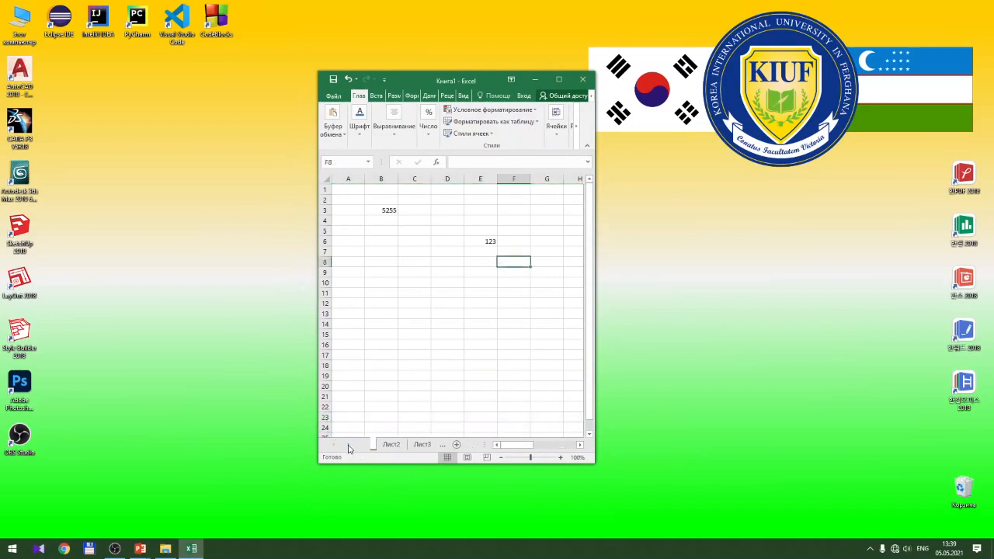
{"action": "left_click", "coordinate": [349, 448]}
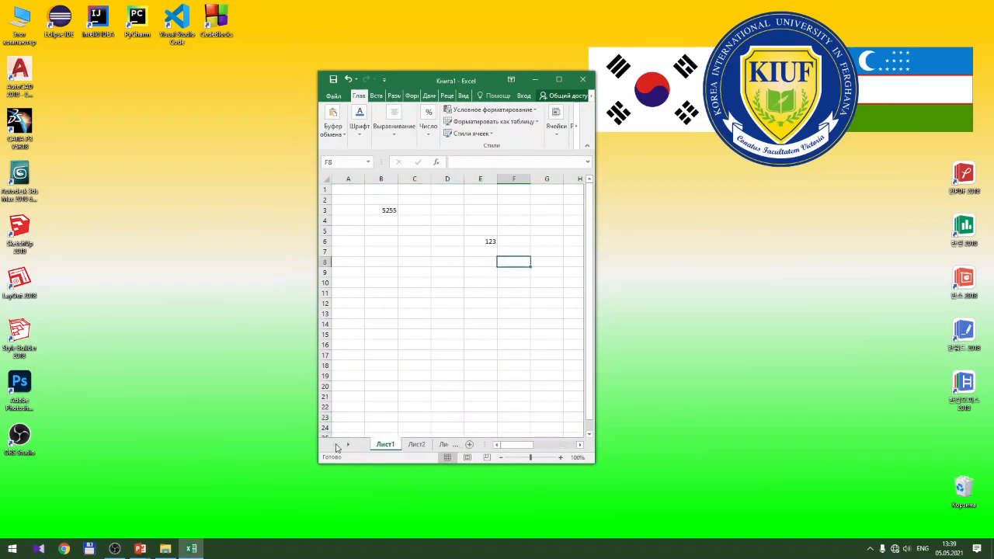
{"action": "left_click", "coordinate": [350, 448]}
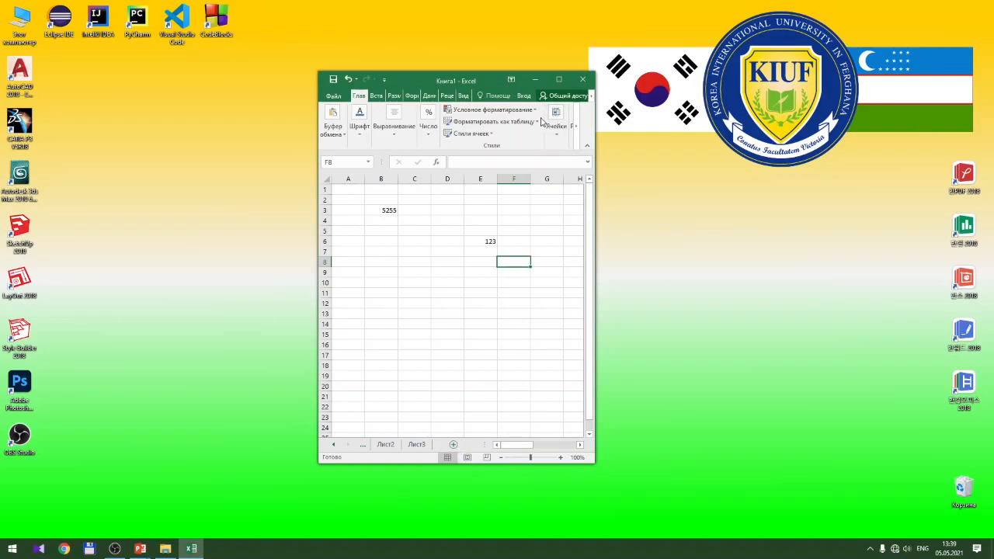
{"action": "left_click", "coordinate": [559, 79]}
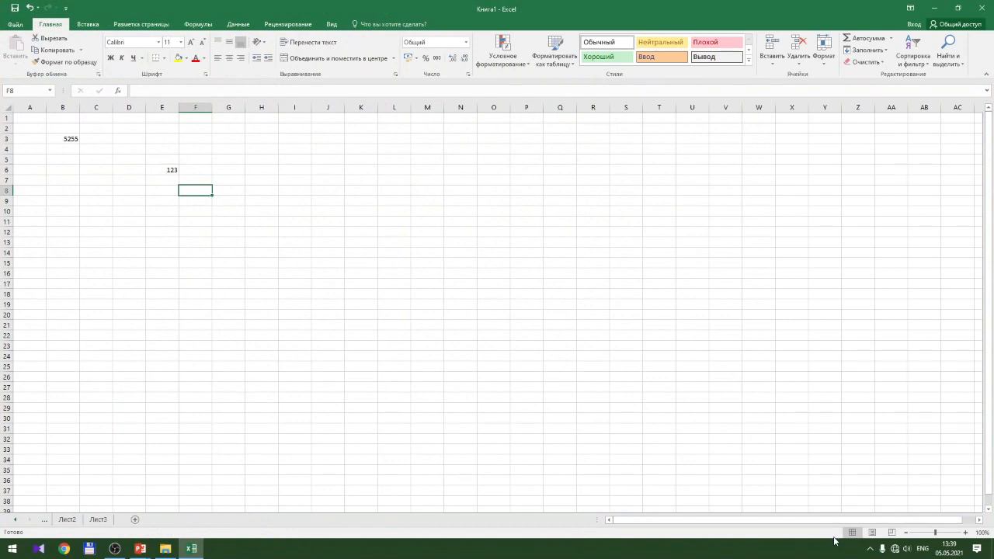
{"action": "left_click", "coordinate": [873, 533]}
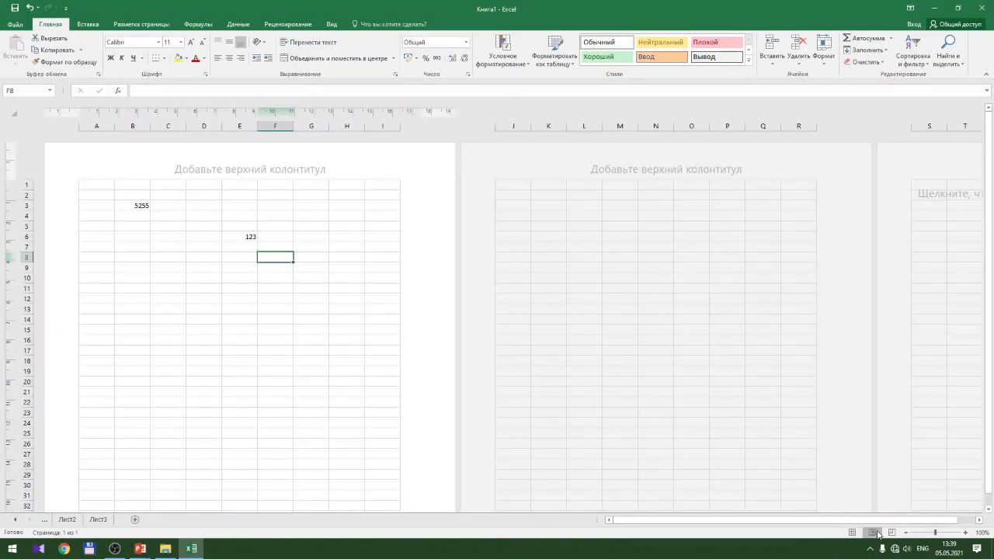
{"action": "left_click", "coordinate": [891, 532]}
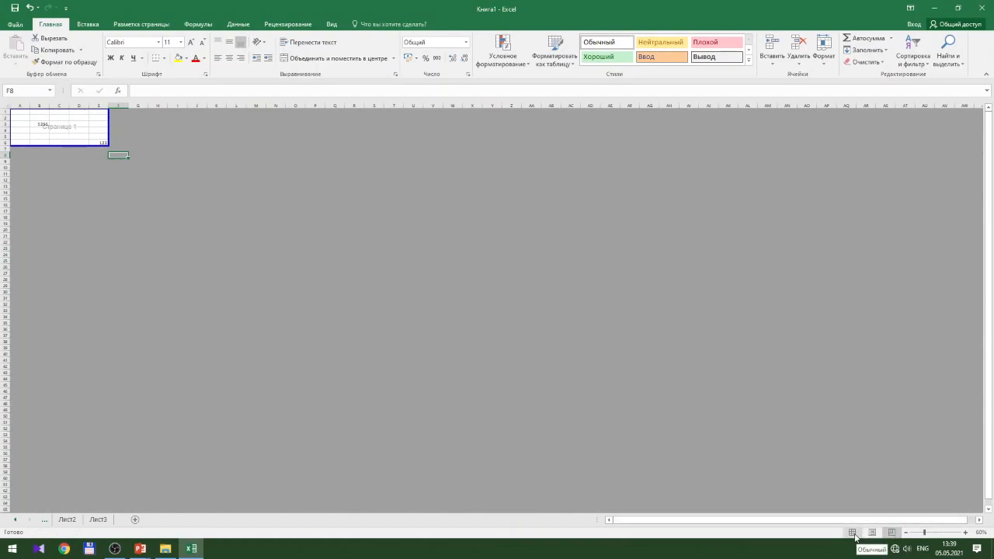
{"action": "left_click", "coordinate": [853, 533]}
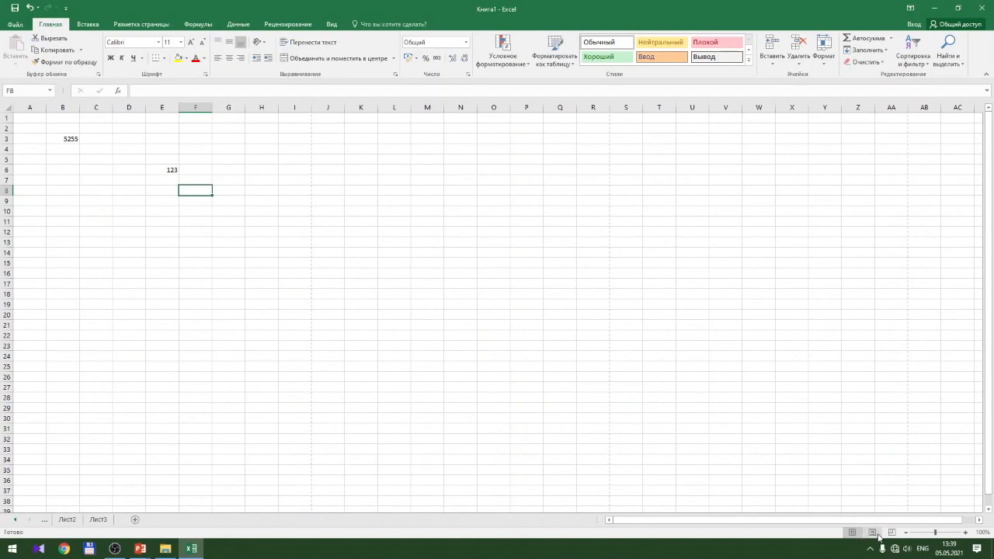
Zoom the sheet out to 20%, up as far as 196%, and settle at 120%
{"action": "left_click", "coordinate": [909, 533]}
{"action": "left_click", "coordinate": [909, 532]}
{"action": "left_click", "coordinate": [909, 532]}
{"action": "left_click", "coordinate": [908, 533]}
{"action": "left_click", "coordinate": [908, 533]}
{"action": "left_click", "coordinate": [909, 533]}
{"action": "left_click", "coordinate": [909, 533]}
{"action": "left_click", "coordinate": [909, 533]}
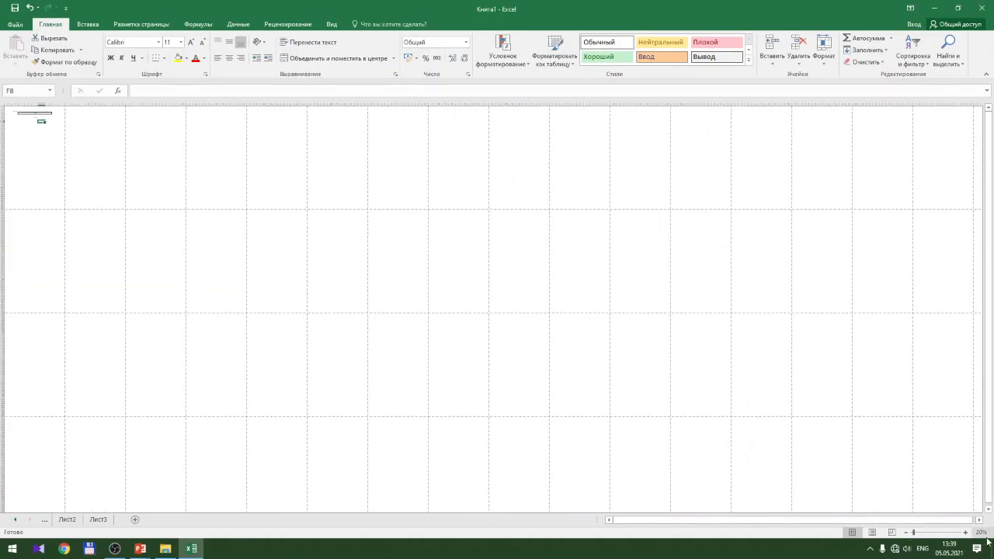
{"action": "left_click", "coordinate": [967, 533]}
{"action": "left_click", "coordinate": [967, 533]}
{"action": "left_click", "coordinate": [967, 533]}
{"action": "left_click", "coordinate": [967, 533]}
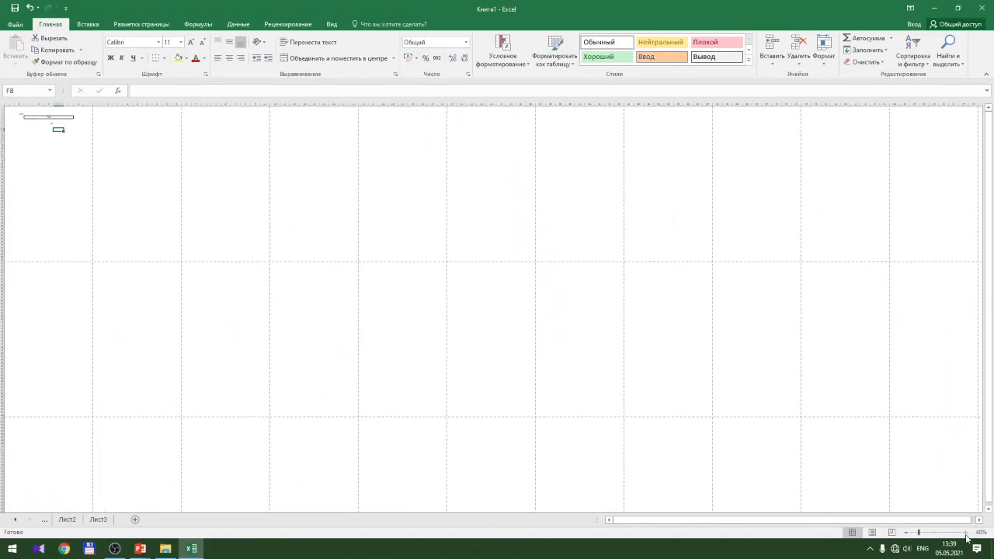
{"action": "left_click", "coordinate": [967, 533]}
{"action": "left_click", "coordinate": [966, 533]}
{"action": "left_click", "coordinate": [967, 532]}
{"action": "left_click", "coordinate": [967, 533]}
{"action": "left_click", "coordinate": [967, 532]}
{"action": "left_click", "coordinate": [967, 533]}
{"action": "left_click", "coordinate": [967, 533]}
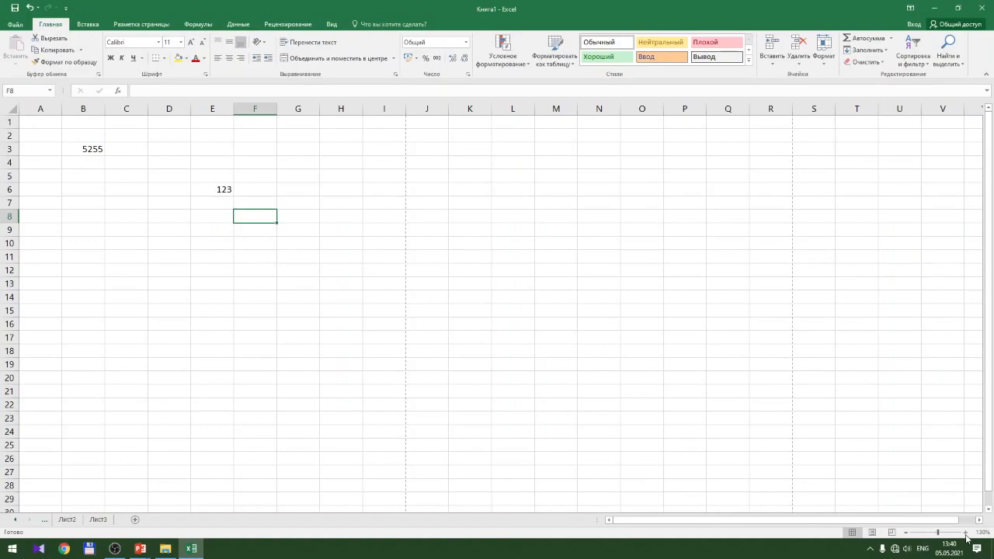
{"action": "mouse_move", "coordinate": [937, 534]}
{"action": "left_mouse_down"}
{"action": "mouse_move", "coordinate": [907, 535]}
{"action": "mouse_move", "coordinate": [945, 536]}
{"action": "left_mouse_up"}
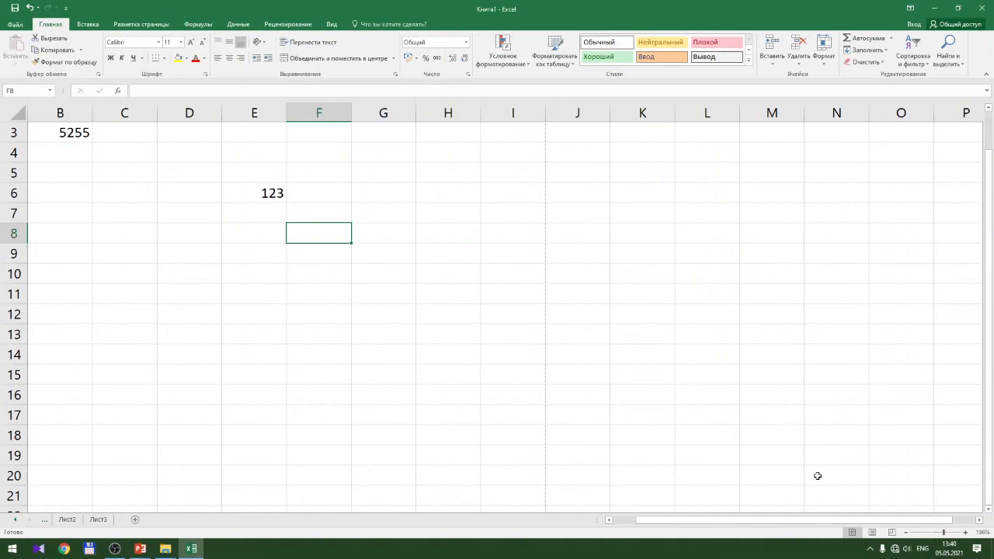
{"action": "left_click", "coordinate": [905, 533]}
{"action": "left_click", "coordinate": [906, 533]}
{"action": "left_click", "coordinate": [905, 532]}
{"action": "left_click", "coordinate": [906, 533]}
{"action": "left_click", "coordinate": [905, 533]}
{"action": "left_click", "coordinate": [905, 533]}
{"action": "left_click", "coordinate": [906, 533]}
{"action": "left_click", "coordinate": [905, 533]}
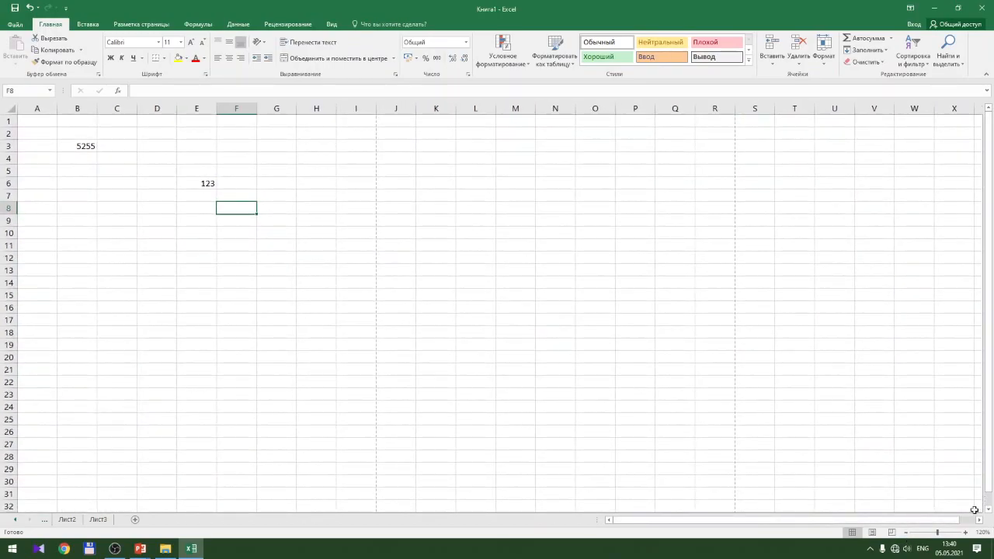
Select cells G13, A5, C5 through C13, D9, D6 and G3 in turn
{"action": "left_click", "coordinate": [263, 271]}
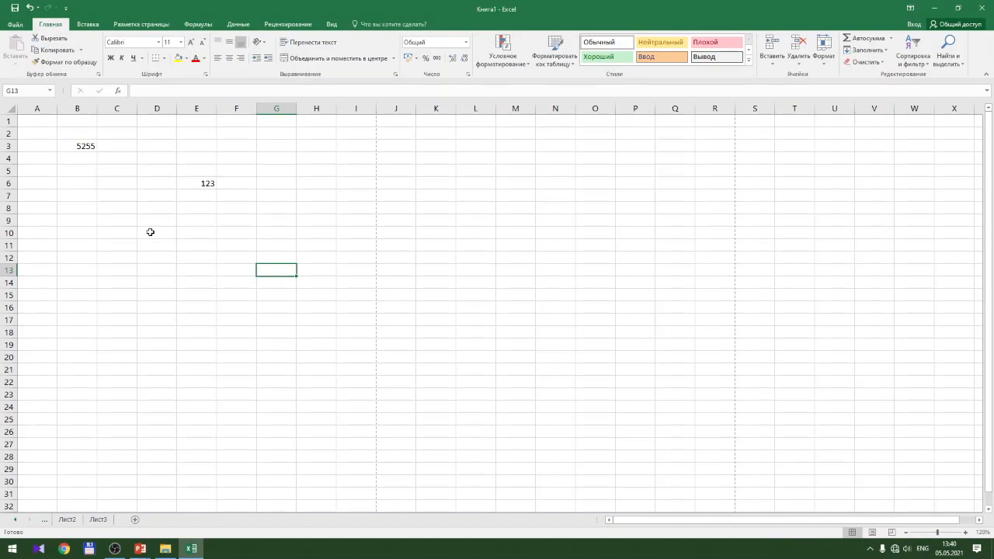
{"action": "left_click", "coordinate": [48, 172]}
{"action": "left_click", "coordinate": [111, 174]}
{"action": "left_click", "coordinate": [126, 195]}
{"action": "left_click", "coordinate": [129, 223]}
{"action": "left_click", "coordinate": [133, 244]}
{"action": "left_click", "coordinate": [127, 275]}
{"action": "left_click", "coordinate": [158, 219]}
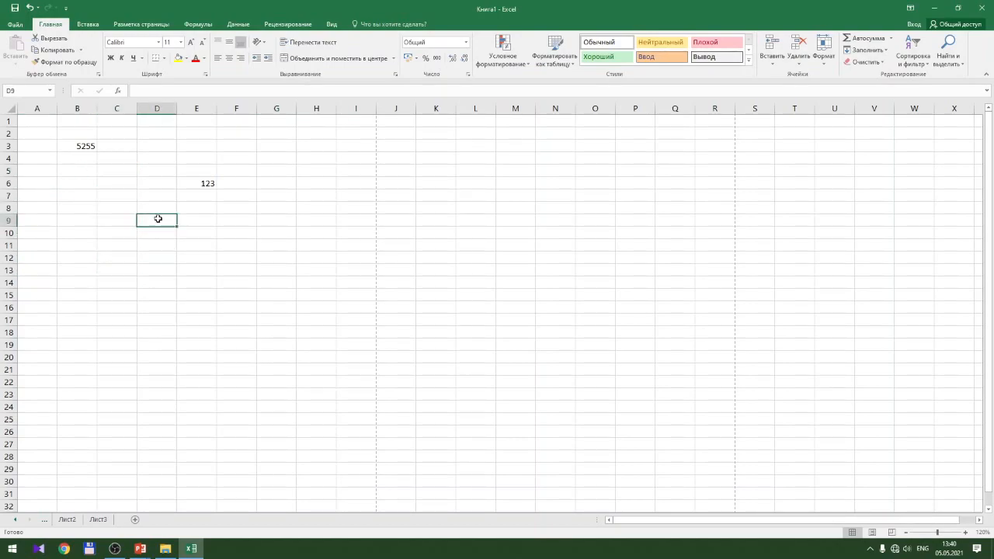
{"action": "left_click", "coordinate": [154, 185]}
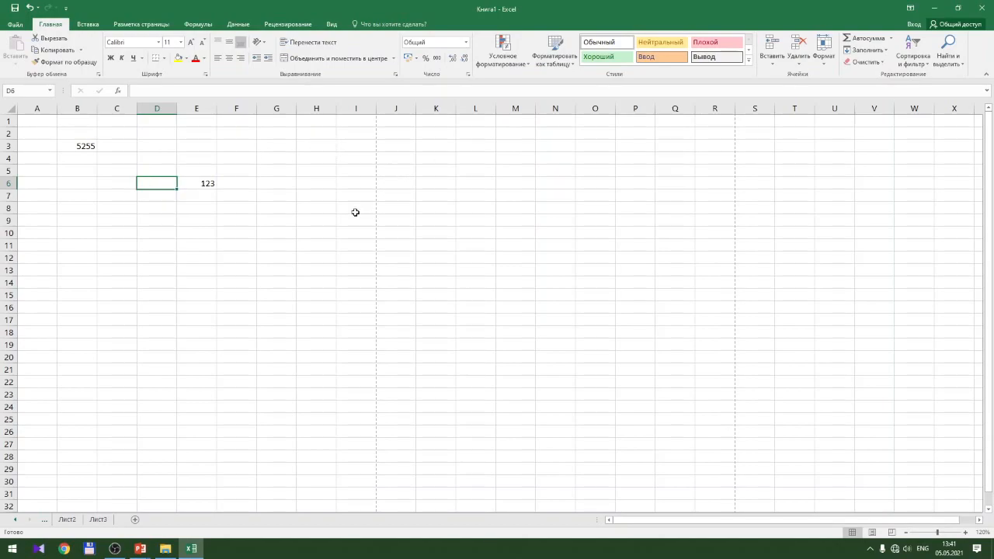
{"action": "left_click", "coordinate": [283, 146]}
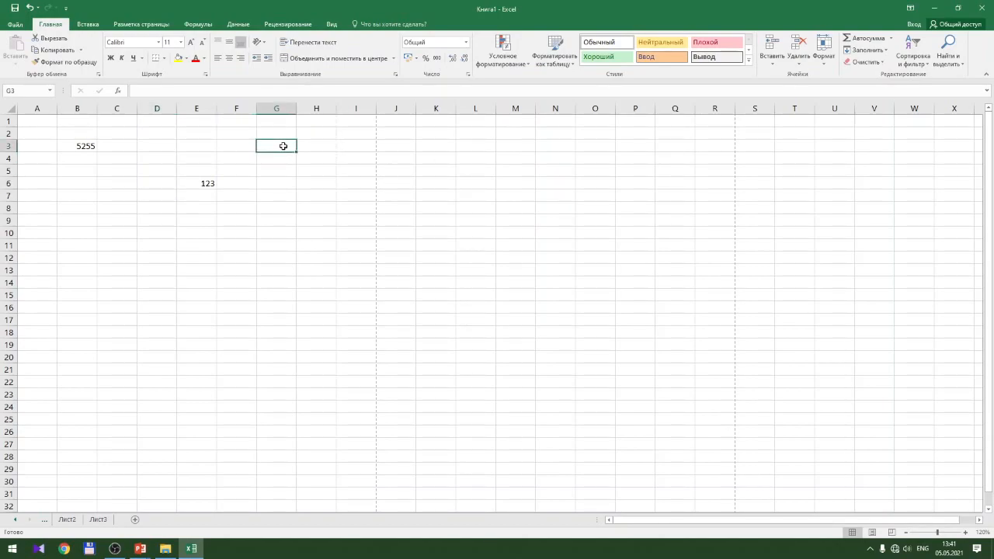
Delete the contents of A2:G9, removing 5255 and 123, and deselect
{"action": "left_click_drag", "start_coordinate": [42, 132], "coordinate": [297, 216]}
{"action": "key", "text": "Delete"}
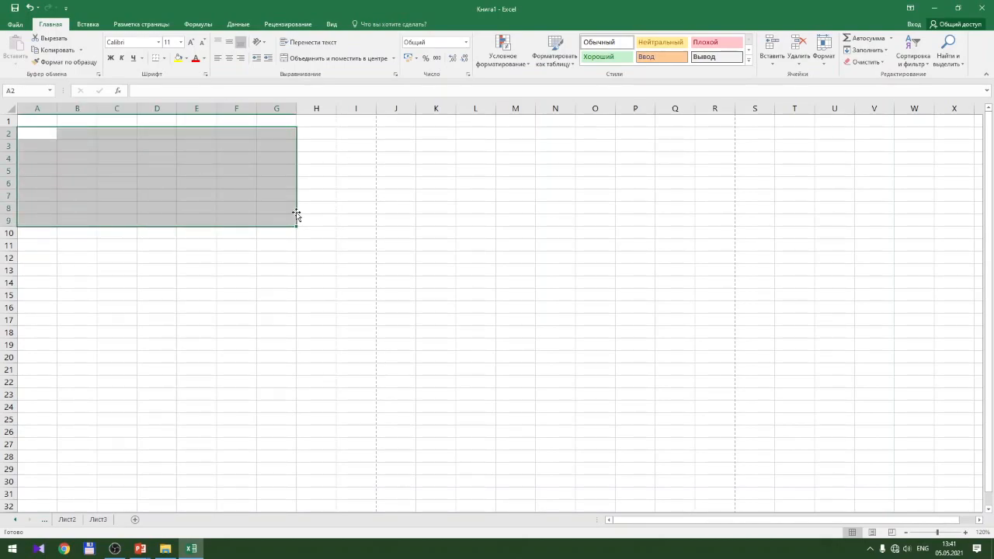
{"action": "left_click", "coordinate": [250, 195]}
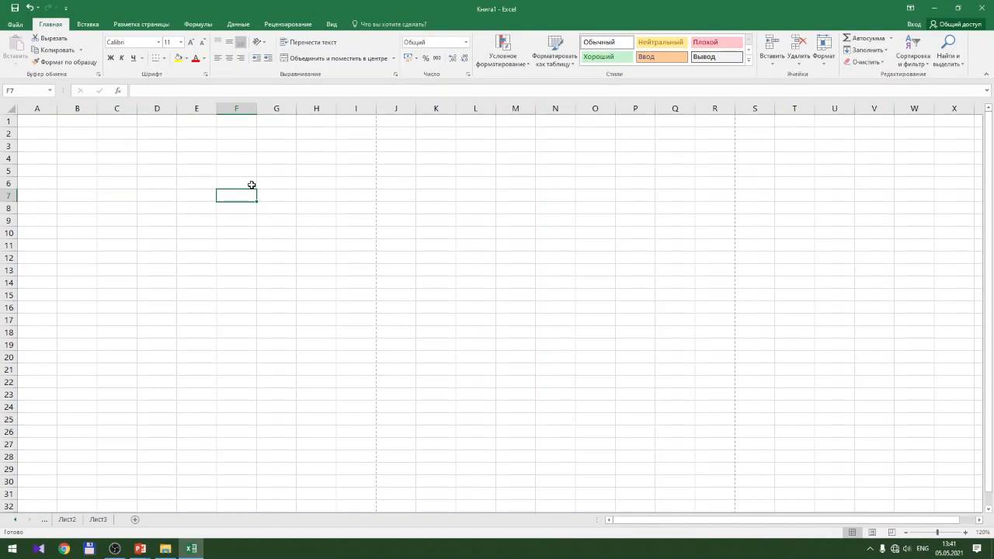
Open the Параметры Excel dialog from the File view, landing on its Общие page
{"action": "left_click", "coordinate": [17, 26]}
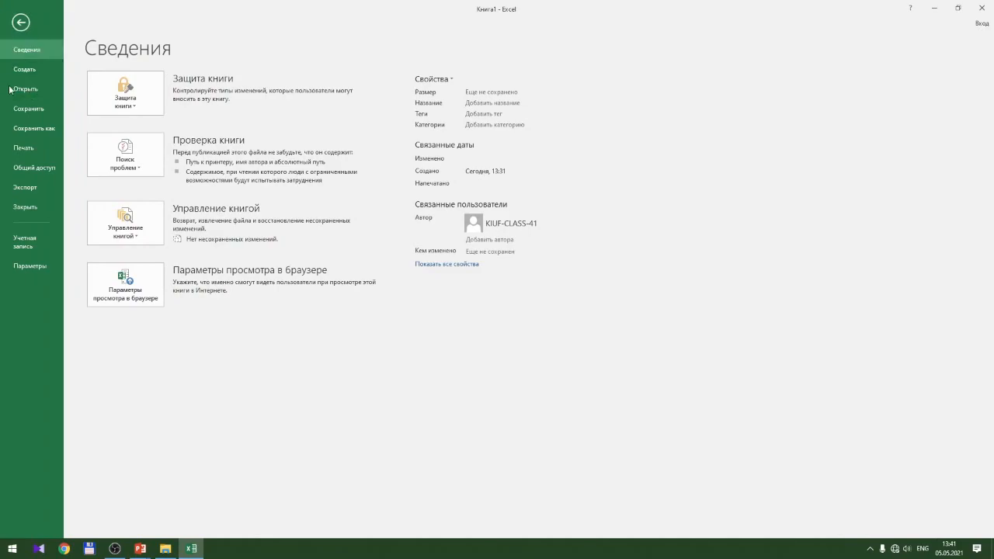
{"action": "left_click", "coordinate": [30, 267]}
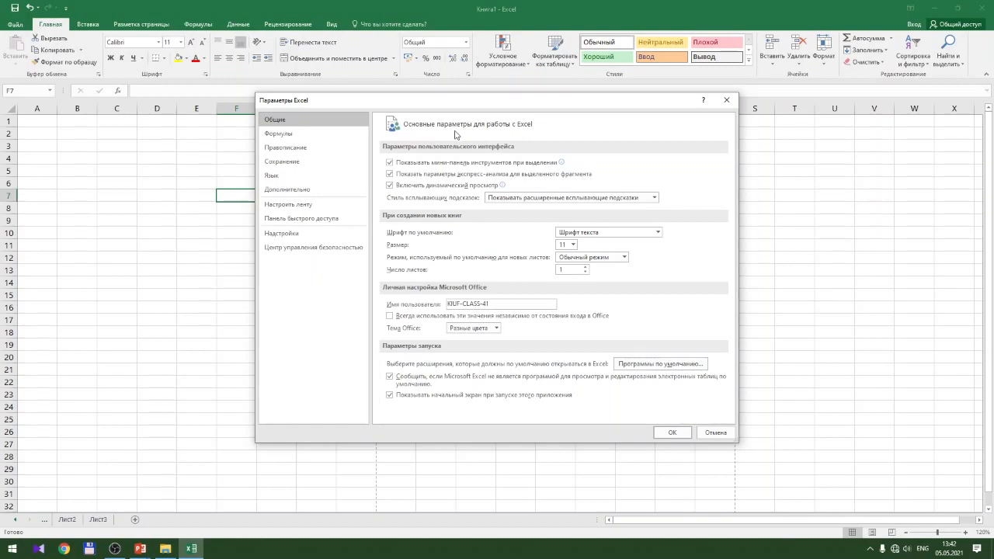
Choose Arial from the Общие page's default font list for new workbooks
{"action": "left_click", "coordinate": [625, 257]}
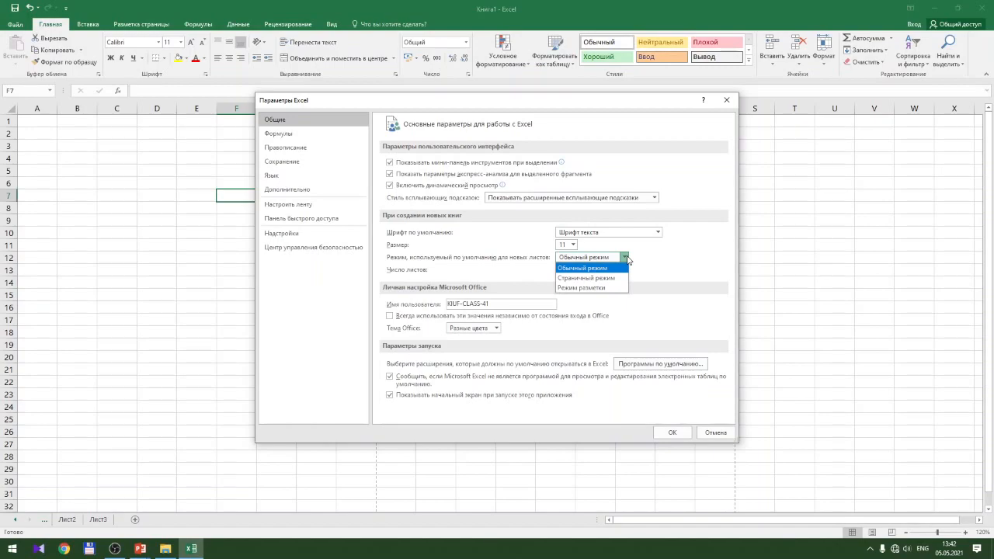
{"action": "left_click", "coordinate": [608, 236]}
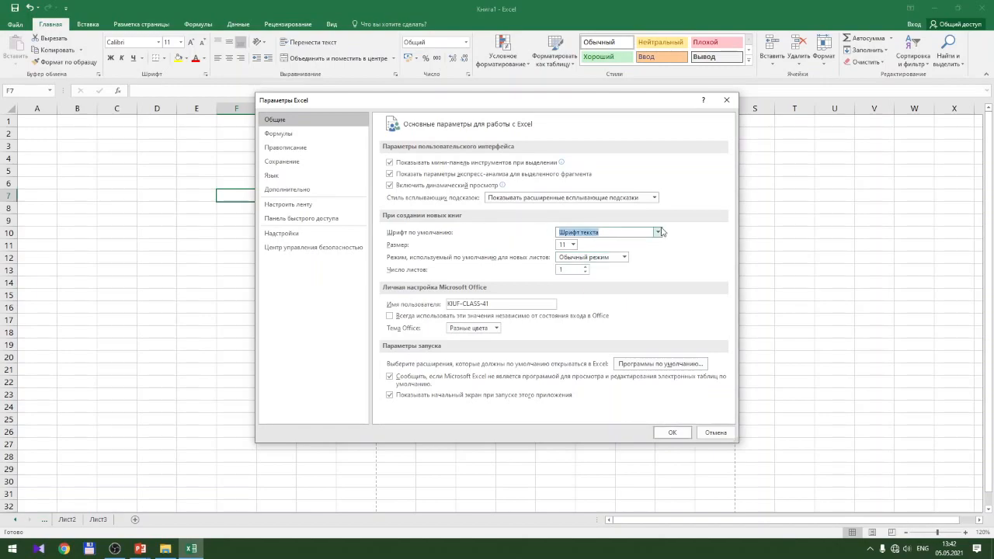
{"action": "left_click", "coordinate": [658, 233]}
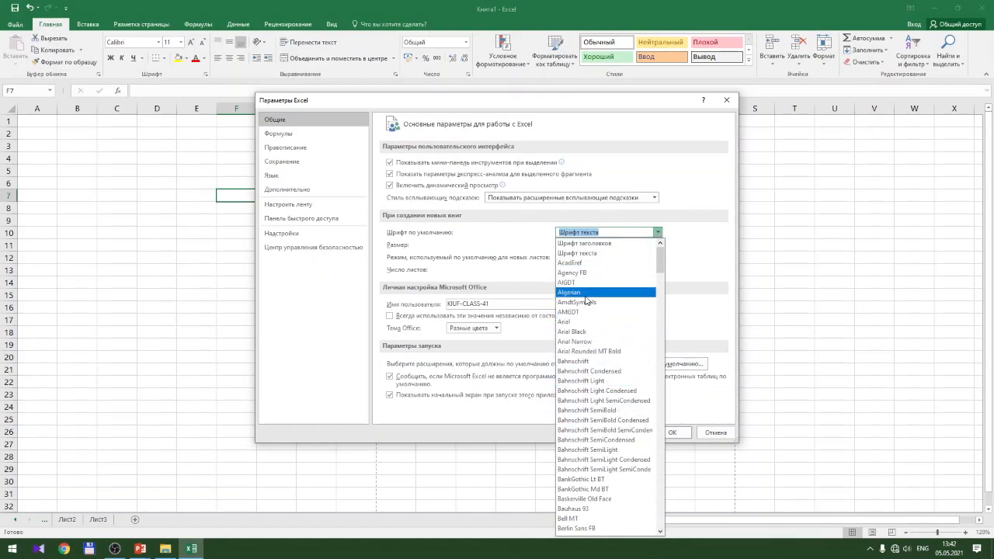
{"action": "scroll", "coordinate": [587, 300], "scroll_direction": "down", "scroll_amount": 20}
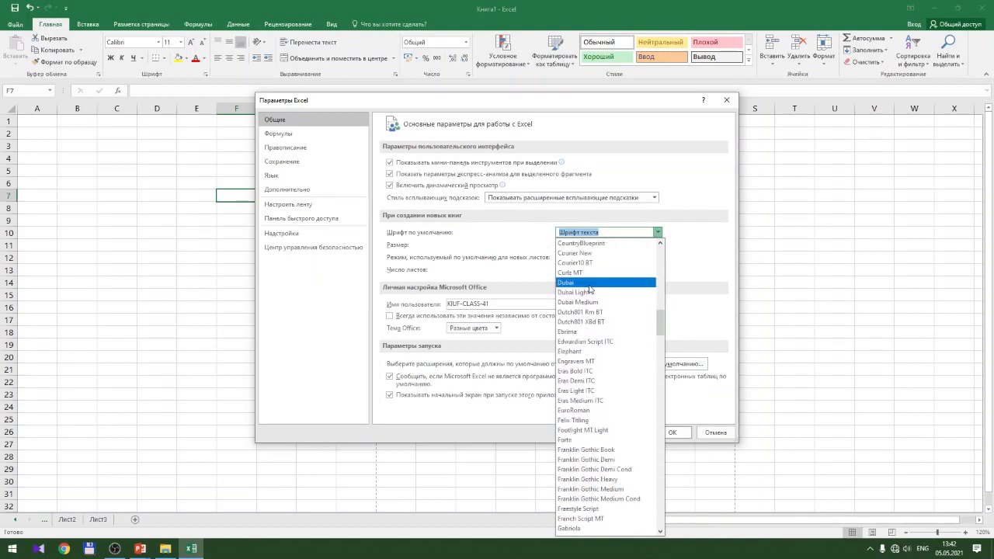
{"action": "scroll", "coordinate": [590, 289], "scroll_direction": "down", "scroll_amount": 13}
{"action": "scroll", "coordinate": [590, 290], "scroll_direction": "down", "scroll_amount": 20}
{"action": "scroll", "coordinate": [596, 292], "scroll_direction": "down", "scroll_amount": 9}
{"action": "scroll", "coordinate": [628, 351], "scroll_direction": "up", "scroll_amount": 20}
{"action": "scroll", "coordinate": [631, 349], "scroll_direction": "up", "scroll_amount": 20}
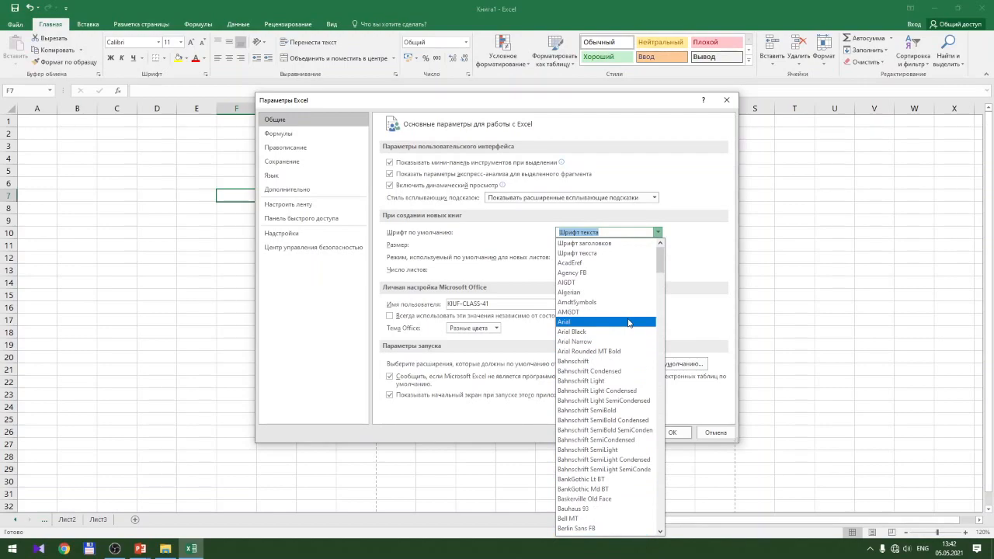
{"action": "scroll", "coordinate": [629, 324], "scroll_direction": "down", "scroll_amount": 5}
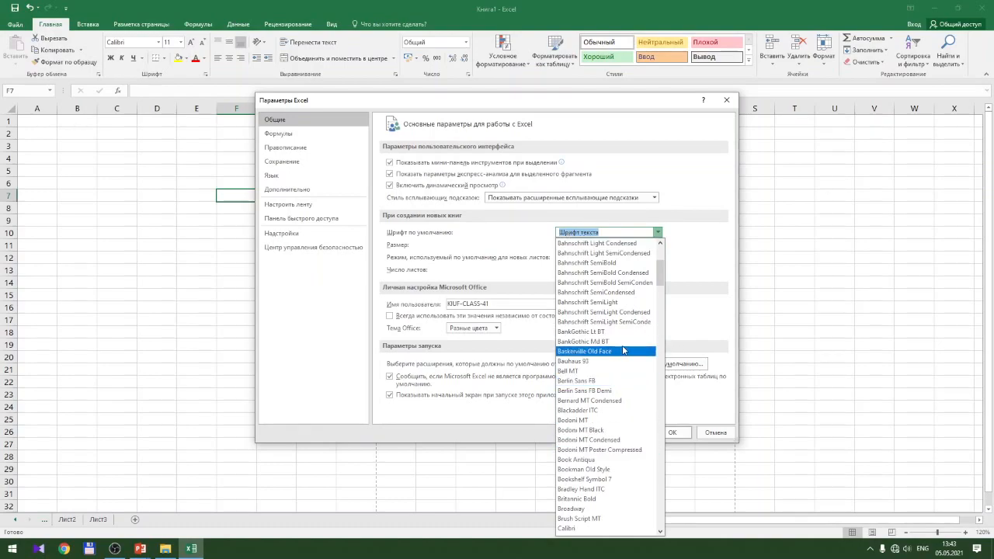
{"action": "scroll", "coordinate": [621, 349], "scroll_direction": "up", "scroll_amount": 5}
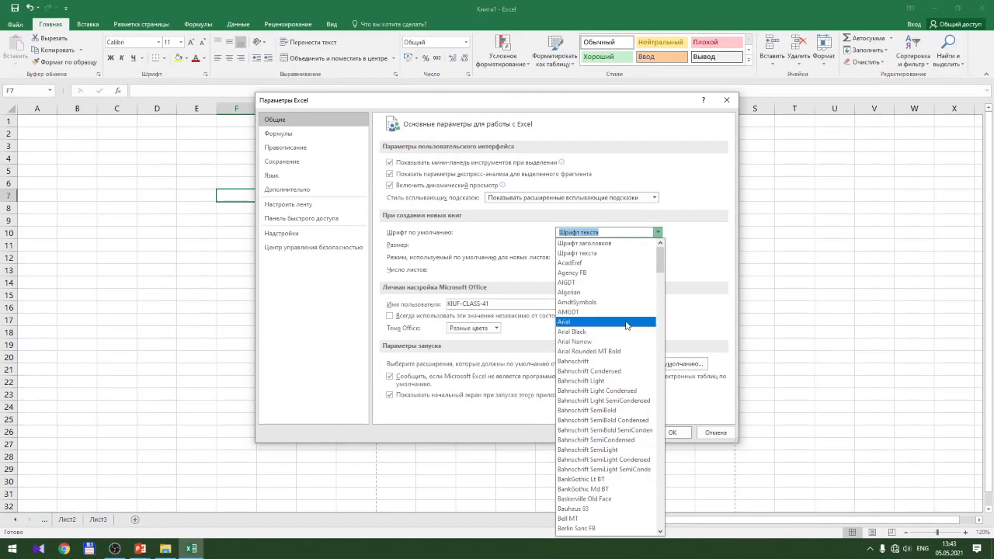
{"action": "left_click", "coordinate": [627, 322]}
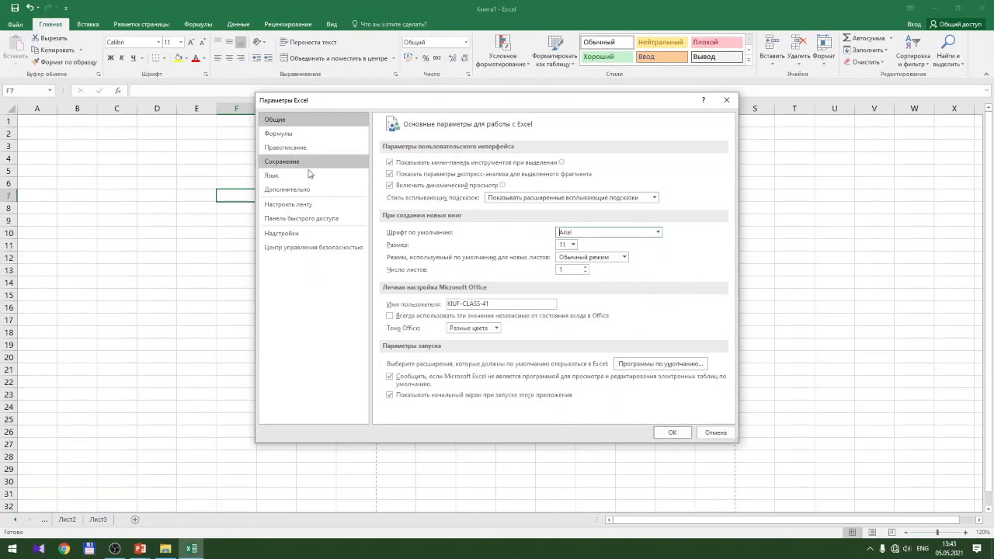
Leave size 11 and normal view unchanged, then cancel the options dialog with Отмена
{"action": "left_click", "coordinate": [572, 245]}
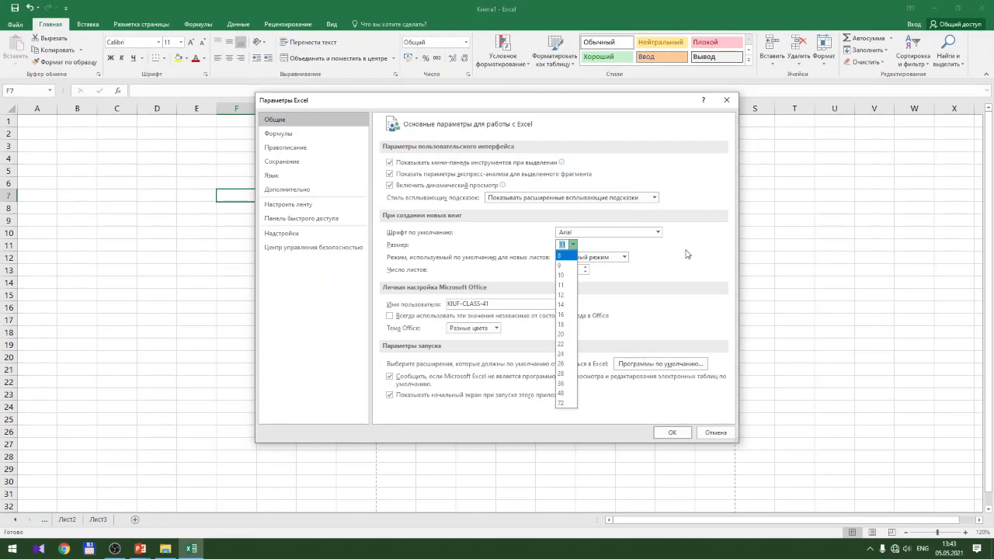
{"action": "left_click", "coordinate": [687, 254]}
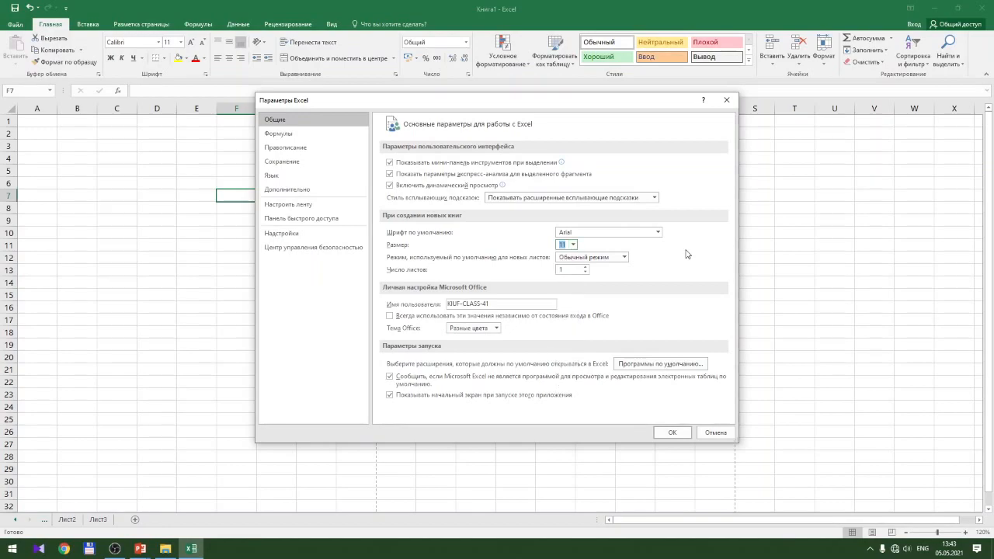
{"action": "left_click", "coordinate": [625, 257]}
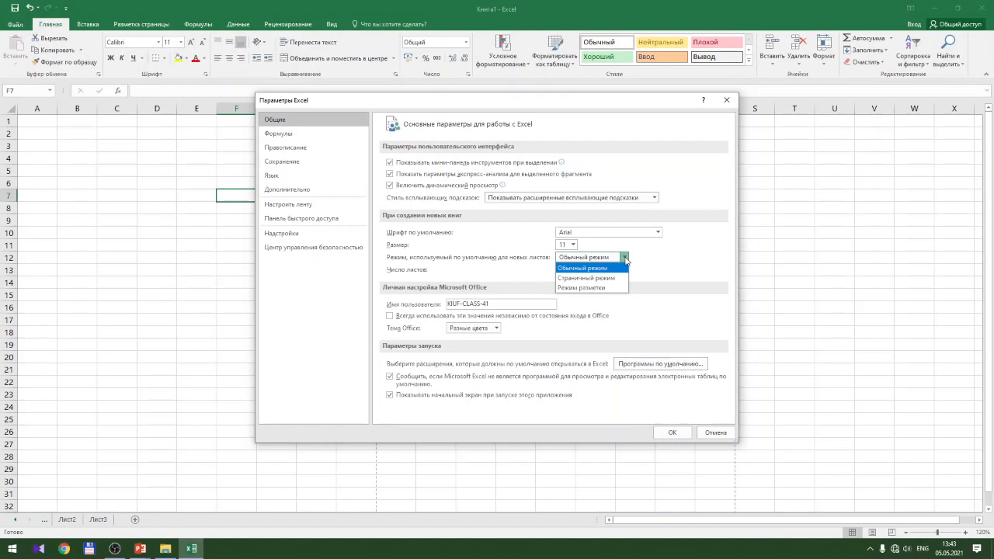
{"action": "left_click", "coordinate": [626, 258]}
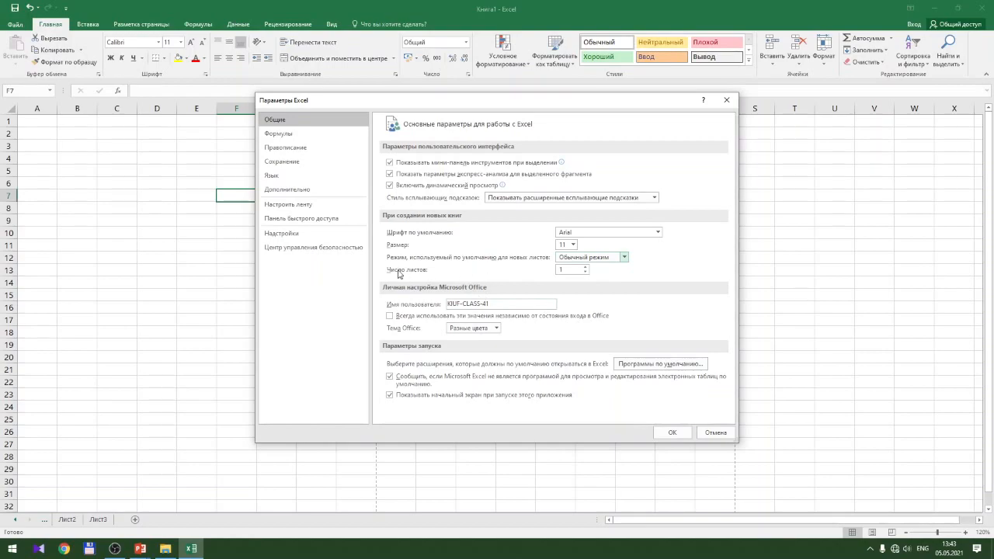
{"action": "left_click", "coordinate": [587, 270]}
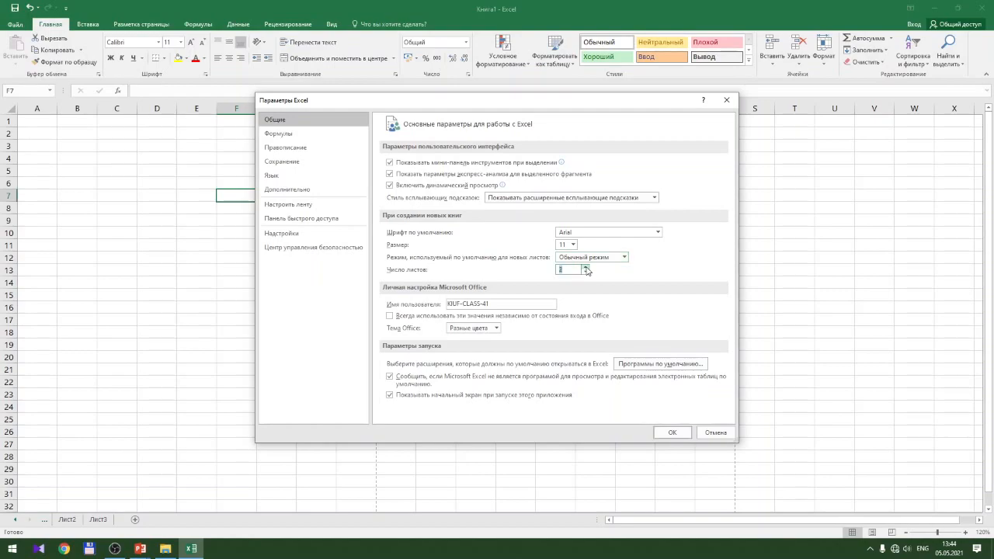
{"action": "left_click", "coordinate": [717, 435]}
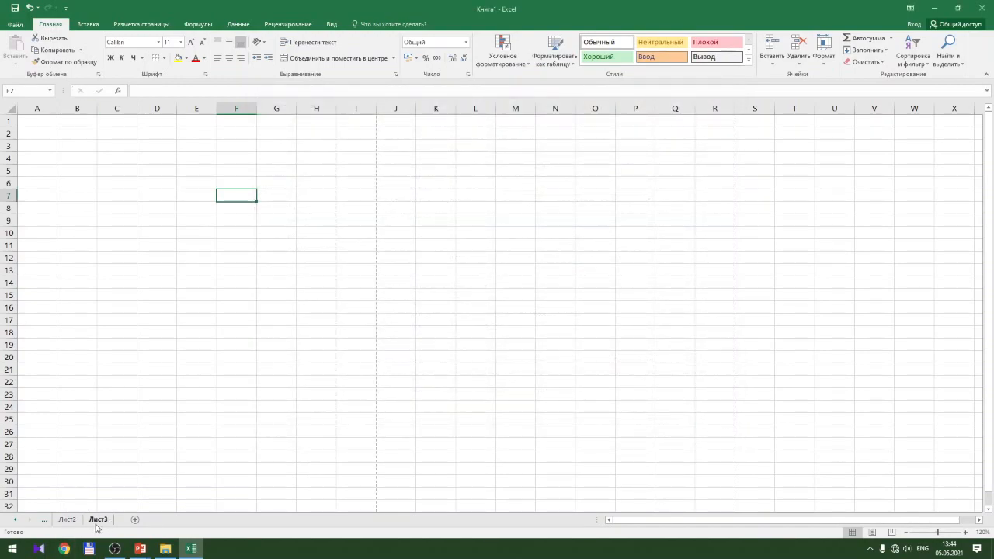
Delete the Лист2 and Лист3 tabs, leaving only Лист1 with cell B9 selected
{"action": "left_click", "coordinate": [17, 519]}
{"action": "right_click", "coordinate": [97, 521]}
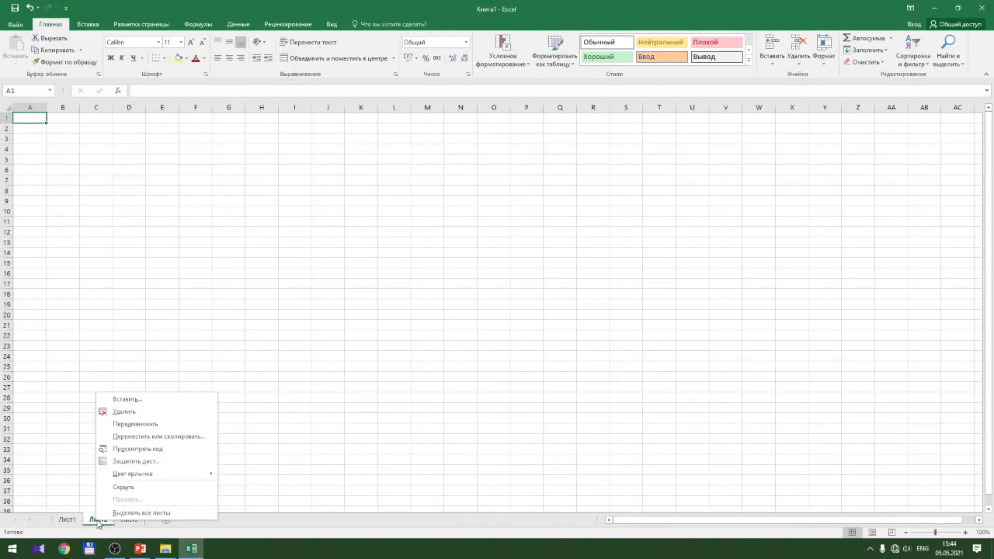
{"action": "left_click", "coordinate": [132, 412]}
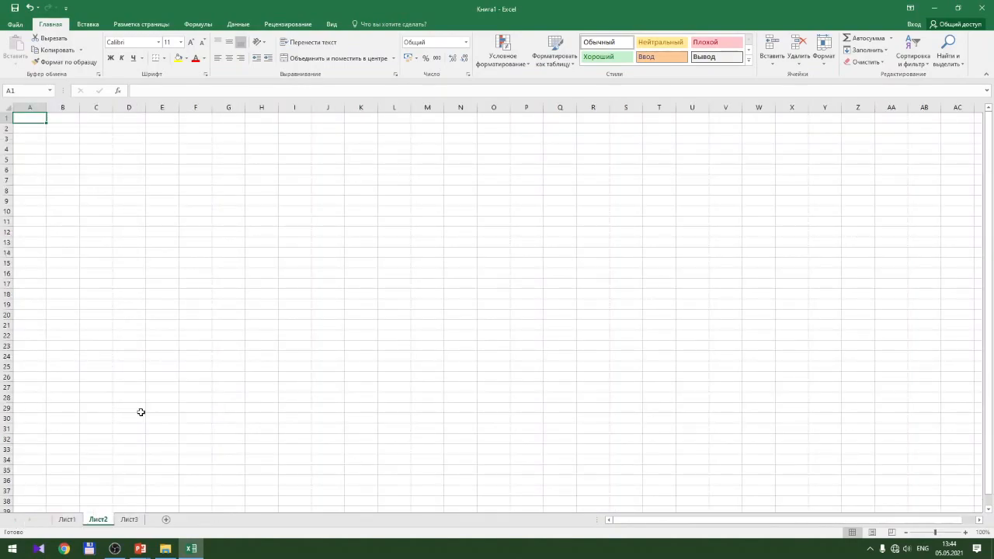
{"action": "right_click", "coordinate": [108, 521]}
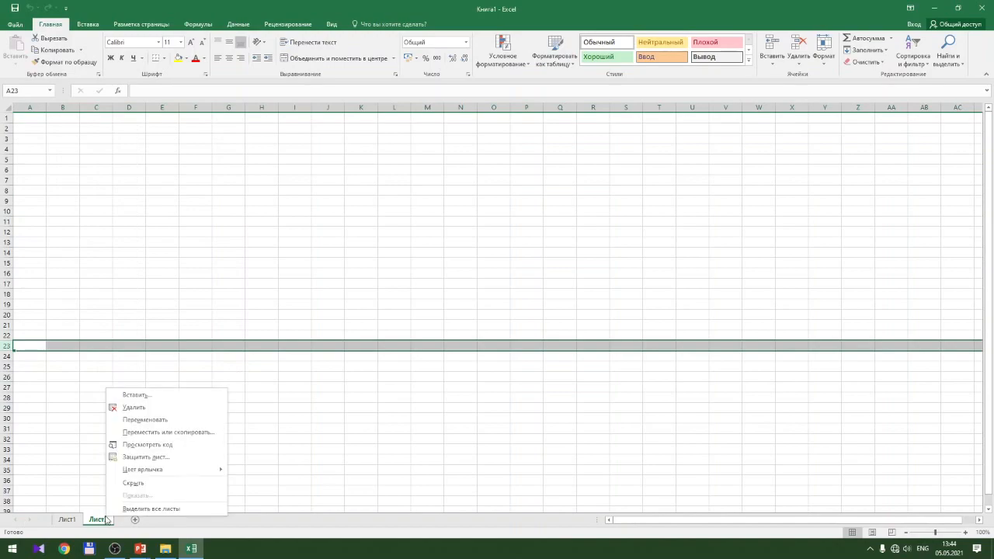
{"action": "left_click", "coordinate": [134, 407]}
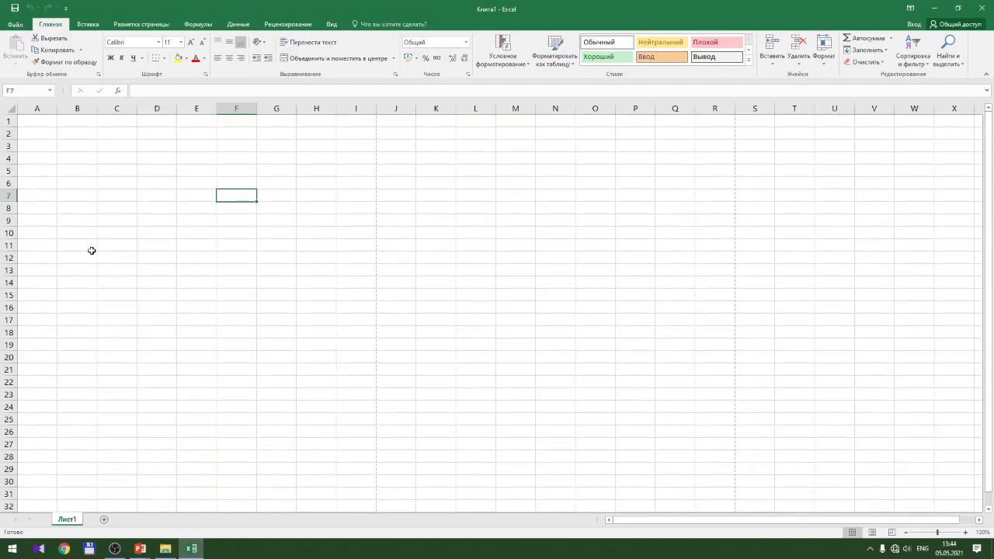
{"action": "left_click", "coordinate": [87, 220]}
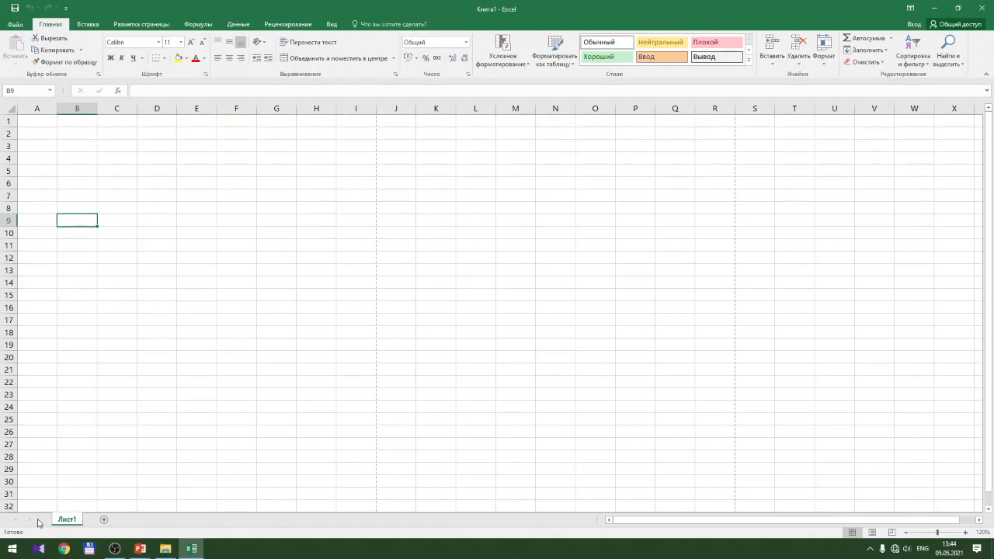
Raise Число листов to 3 in File > Параметры and confirm with OK
{"action": "left_click", "coordinate": [15, 24]}
{"action": "left_click", "coordinate": [23, 266]}
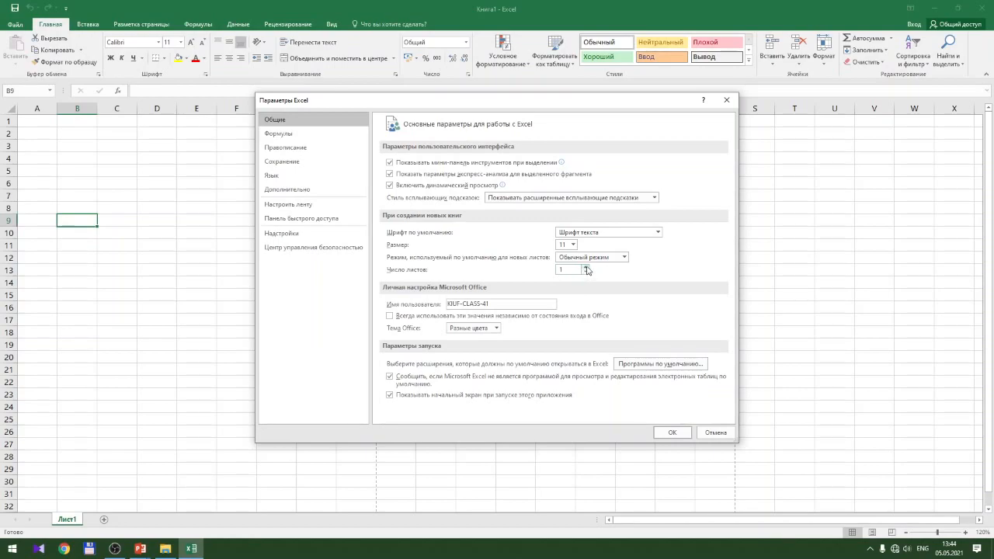
{"action": "left_click", "coordinate": [587, 268]}
{"action": "left_click", "coordinate": [587, 268]}
{"action": "left_click", "coordinate": [673, 432]}
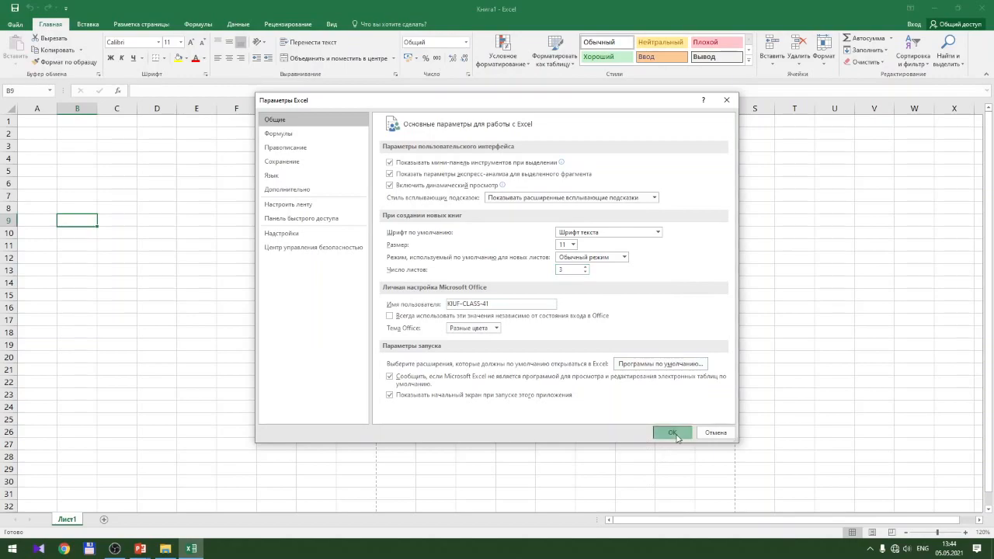
{"action": "left_click", "coordinate": [677, 432]}
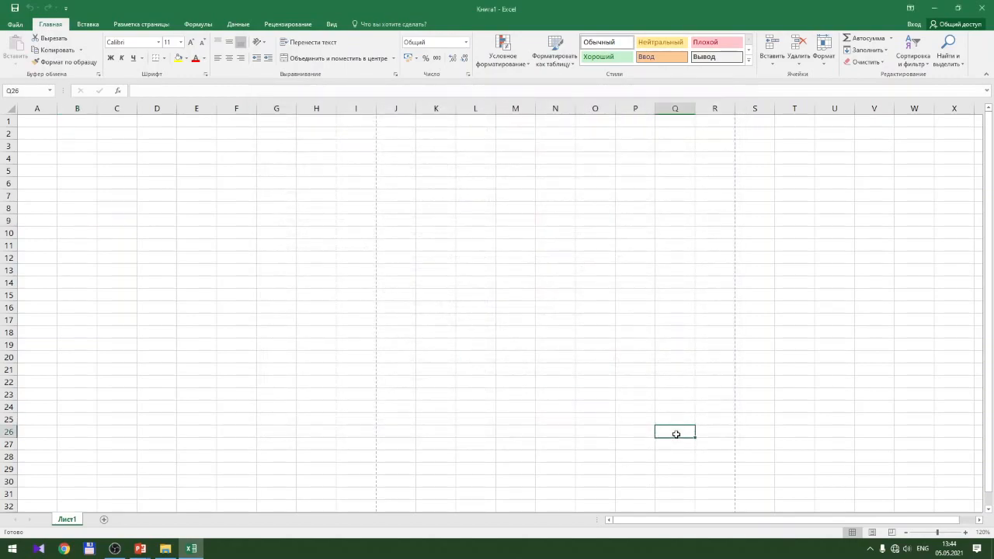
Close Книга1 choosing Не сохранять, then relaunch Excel 2016 from the Start menu
{"action": "left_click", "coordinate": [980, 8]}
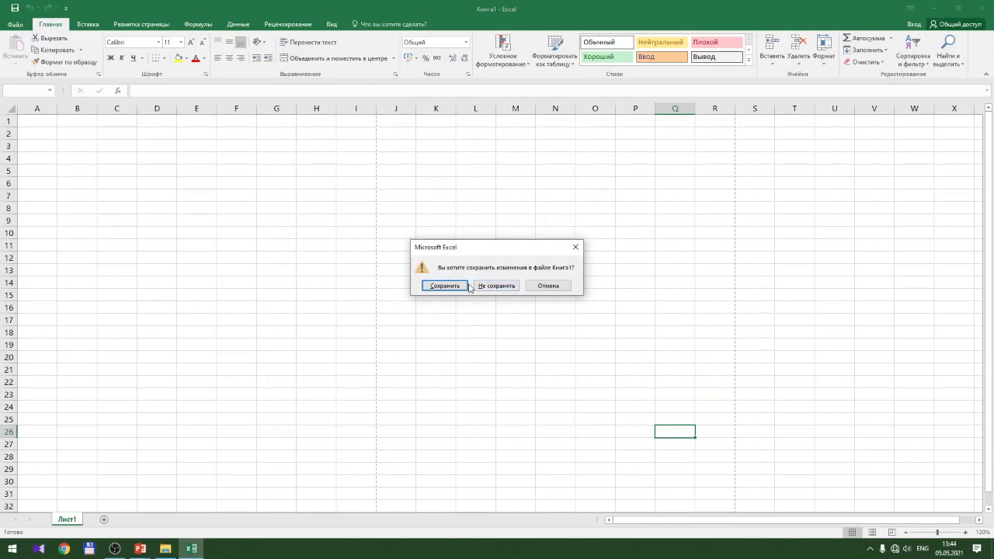
{"action": "left_click", "coordinate": [495, 285]}
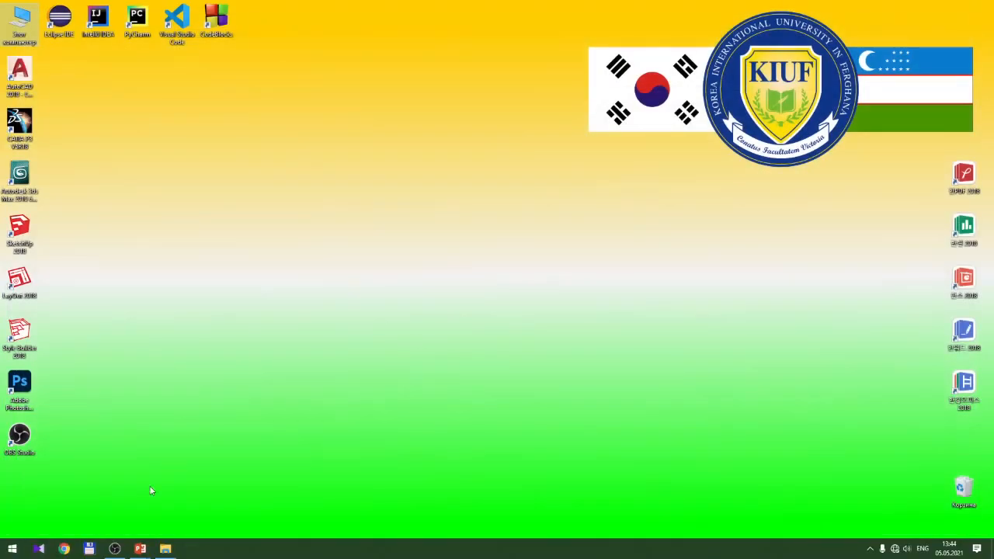
{"action": "left_click", "coordinate": [12, 549]}
{"action": "scroll", "coordinate": [70, 392], "scroll_direction": "down", "scroll_amount": 3}
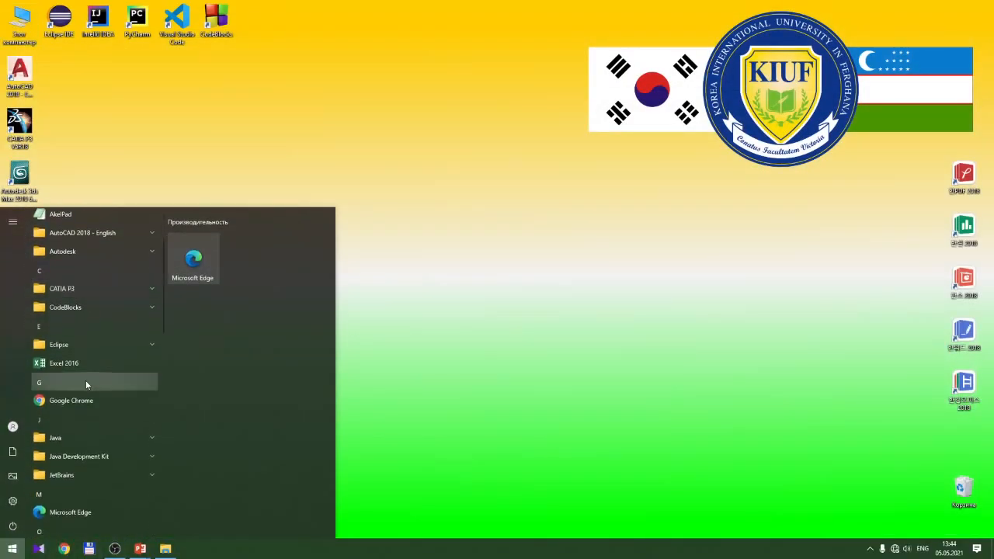
{"action": "left_click", "coordinate": [94, 363]}
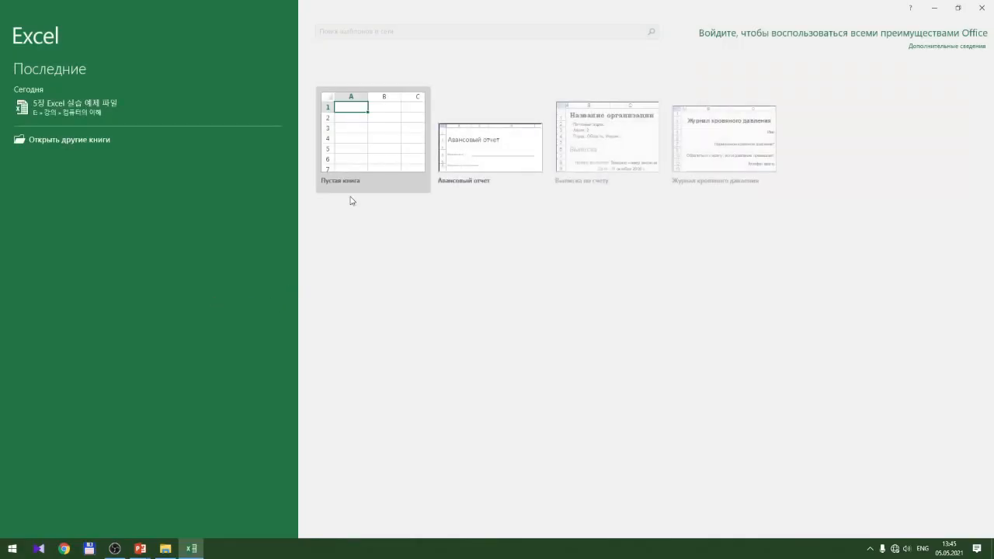
Create a Пустая книга workbook with Лист1–Лист3 and reopen Параметры Excel via File
{"action": "left_click", "coordinate": [370, 134]}
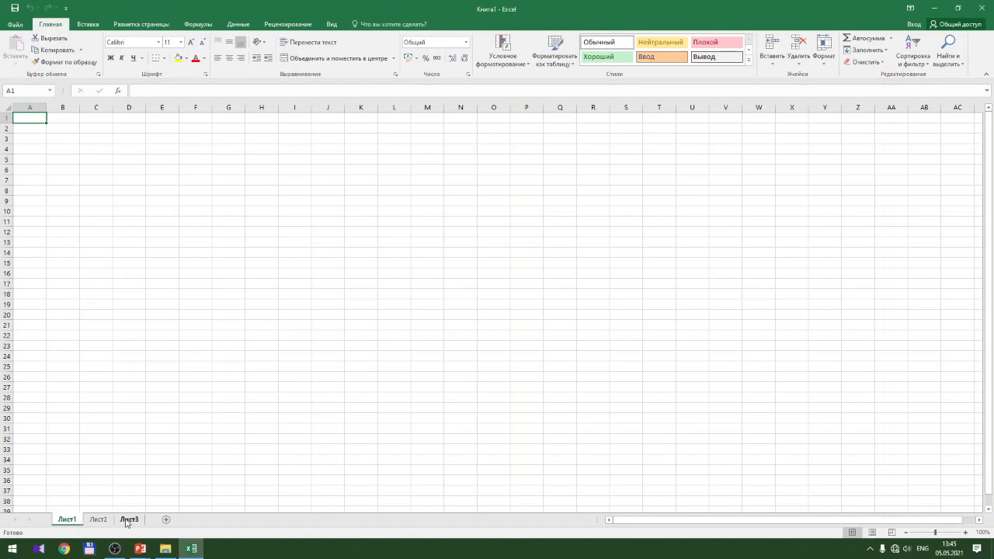
{"action": "left_click", "coordinate": [206, 390]}
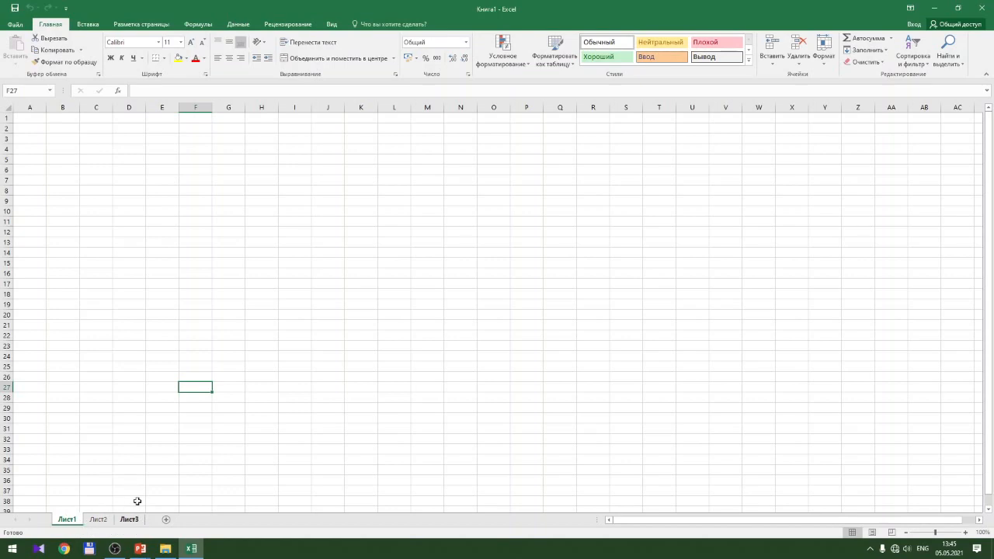
{"action": "left_click", "coordinate": [15, 24]}
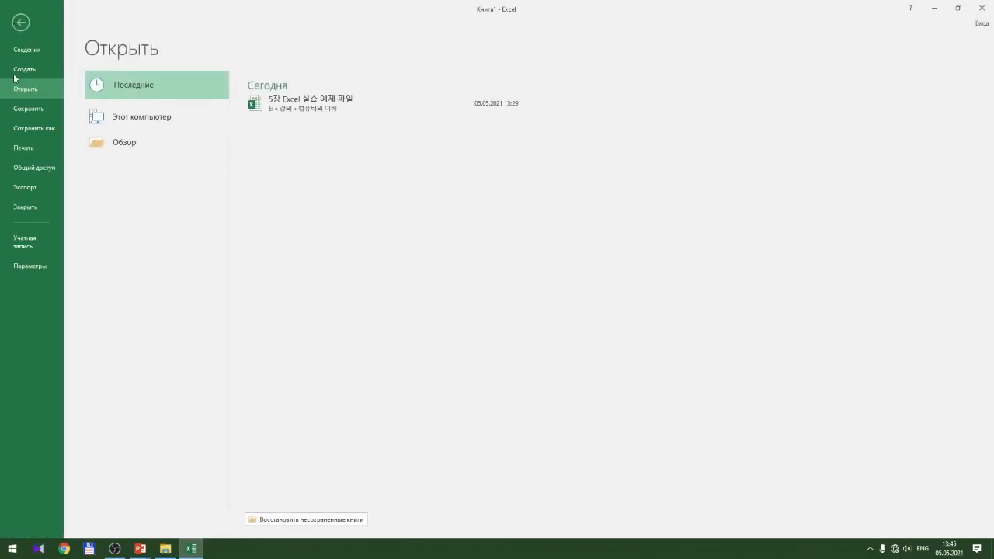
{"action": "left_click", "coordinate": [25, 267]}
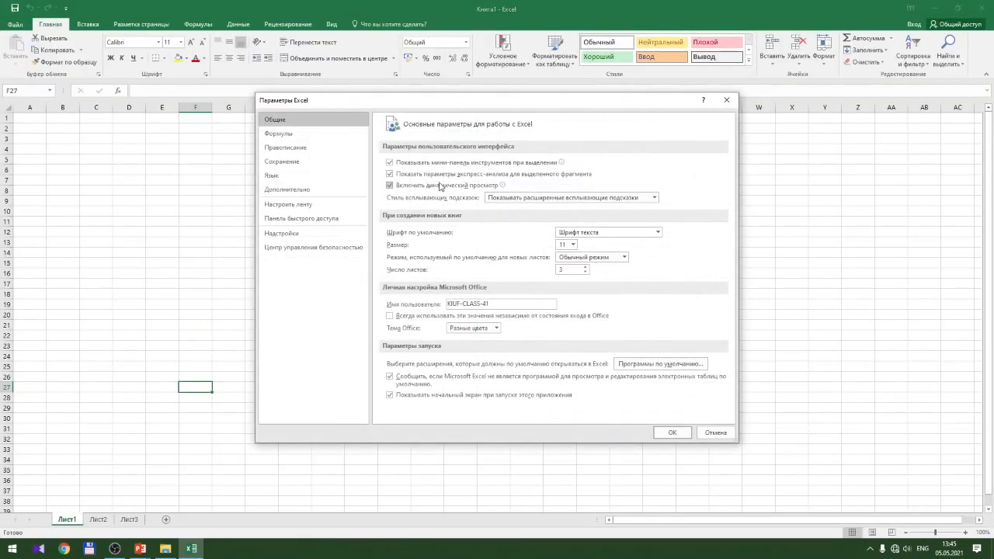
Switch to the Сохранение category, showing AutoRecover every 10 minutes in Книга Excel format
{"action": "left_click", "coordinate": [286, 165]}
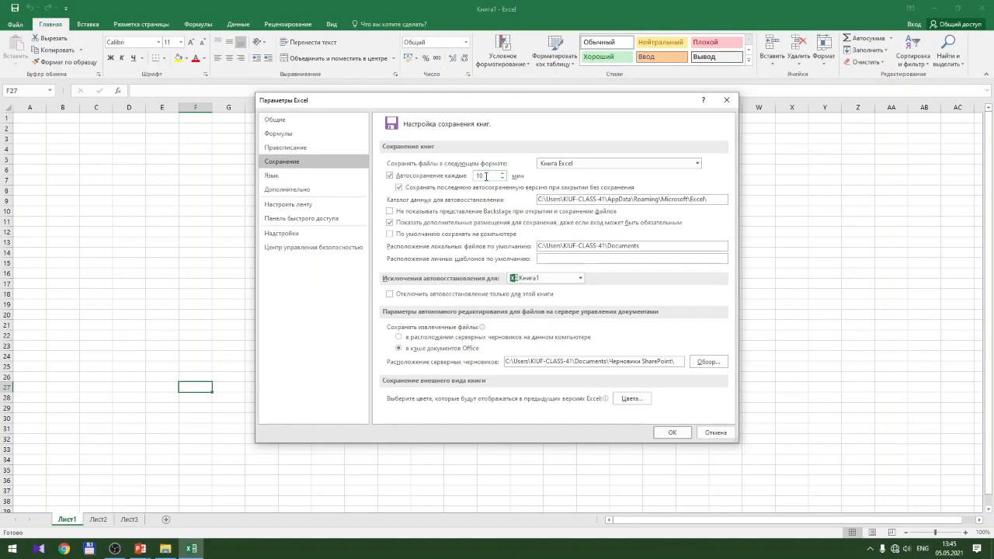
{"action": "left_click", "coordinate": [488, 175]}
{"action": "left_click", "coordinate": [503, 178]}
{"action": "left_click", "coordinate": [503, 179]}
{"action": "left_click", "coordinate": [503, 174]}
{"action": "left_click", "coordinate": [503, 174]}
{"action": "left_click", "coordinate": [503, 174]}
{"action": "left_click", "coordinate": [502, 174]}
Check the Дополнительно after-entry direction, leave it on Вниз, and cancel the options
{"action": "left_click", "coordinate": [297, 190]}
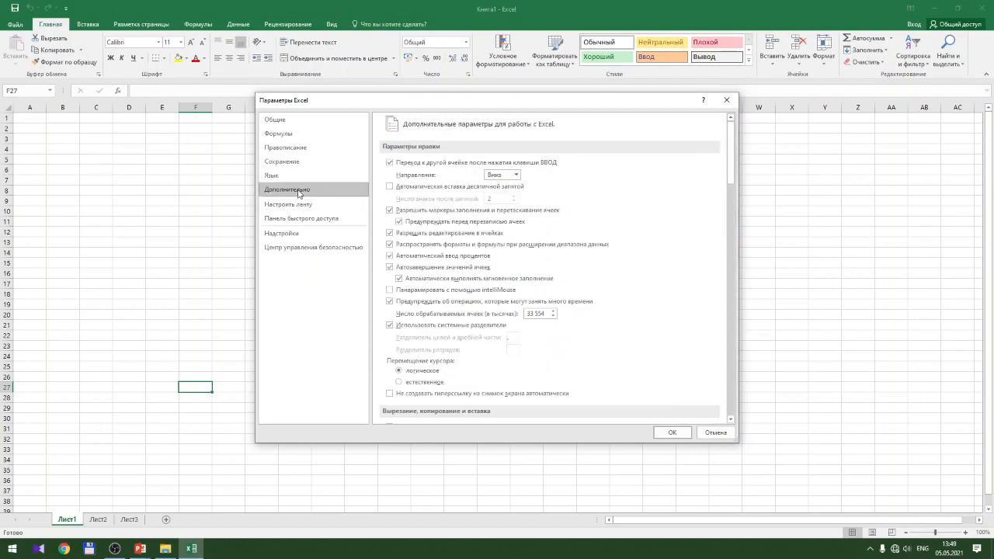
{"action": "left_click", "coordinate": [517, 175]}
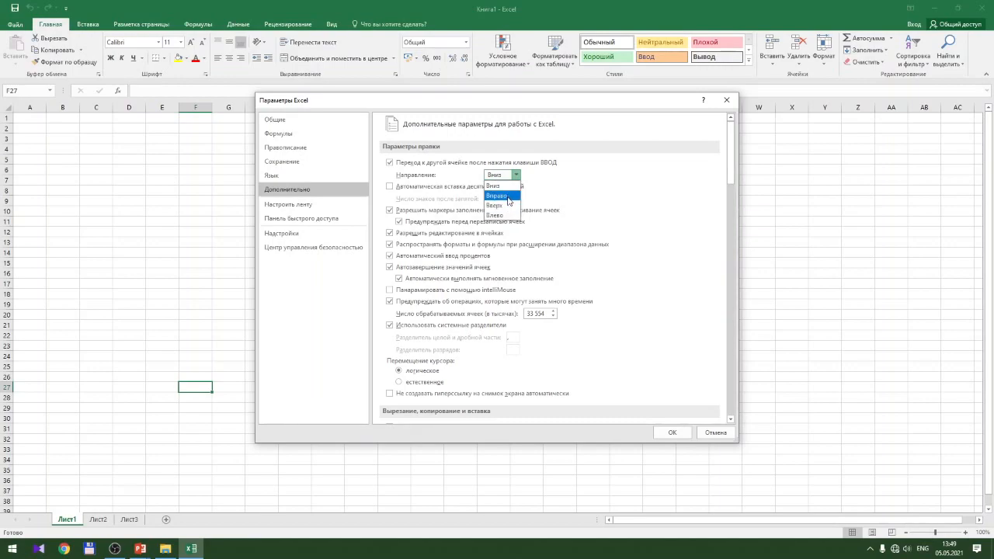
{"action": "left_click", "coordinate": [706, 199]}
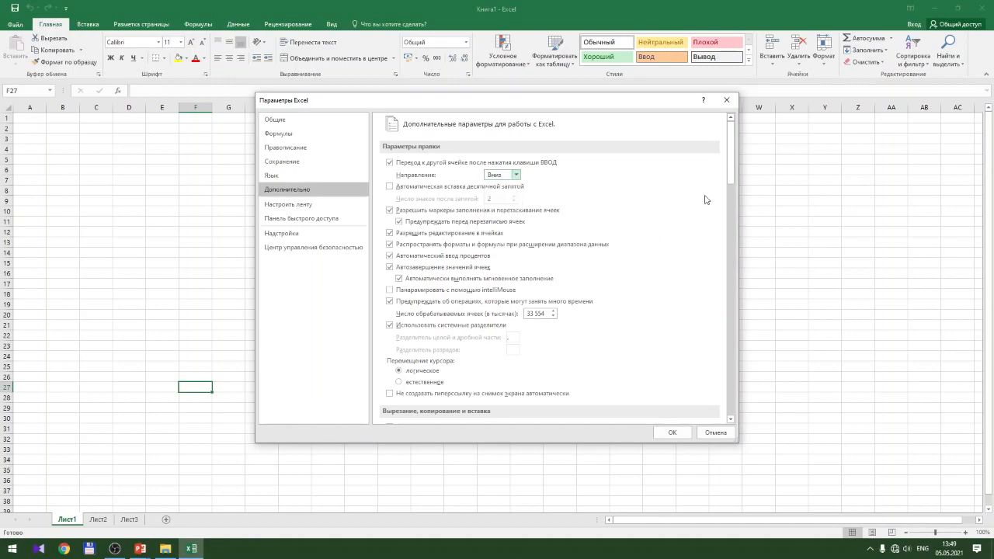
{"action": "left_click", "coordinate": [721, 433]}
Press Enter repeatedly from H9 to confirm the selection moves down to H14
{"action": "left_click", "coordinate": [274, 201]}
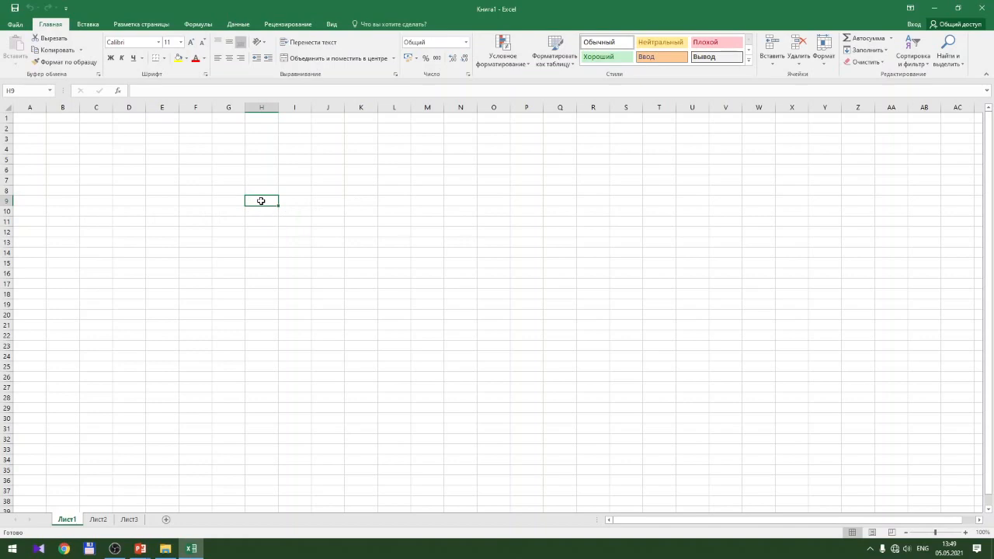
{"action": "key", "text": "Return"}
{"action": "key", "text": "Return"}
{"action": "key", "text": "Return"}
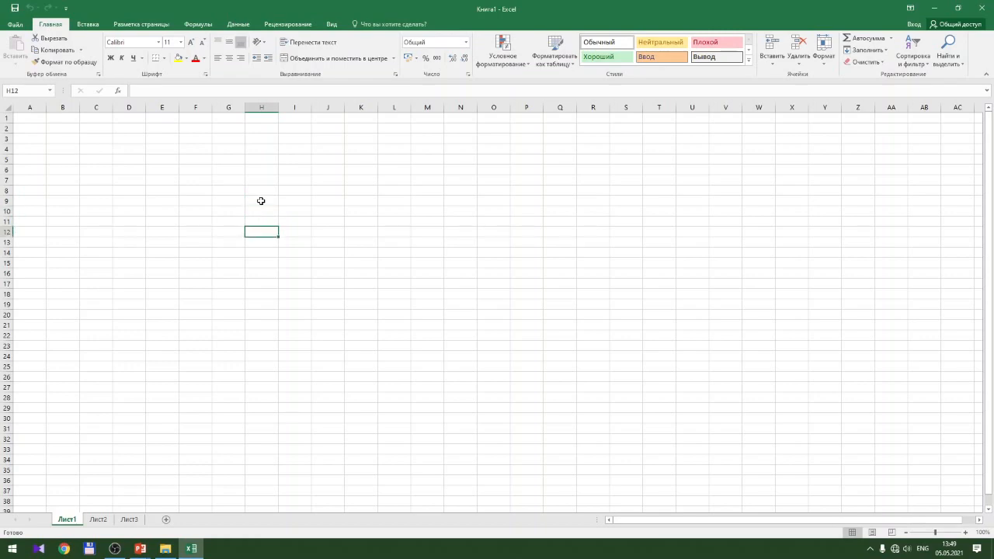
{"action": "key", "text": "Return"}
{"action": "key", "text": "Return"}
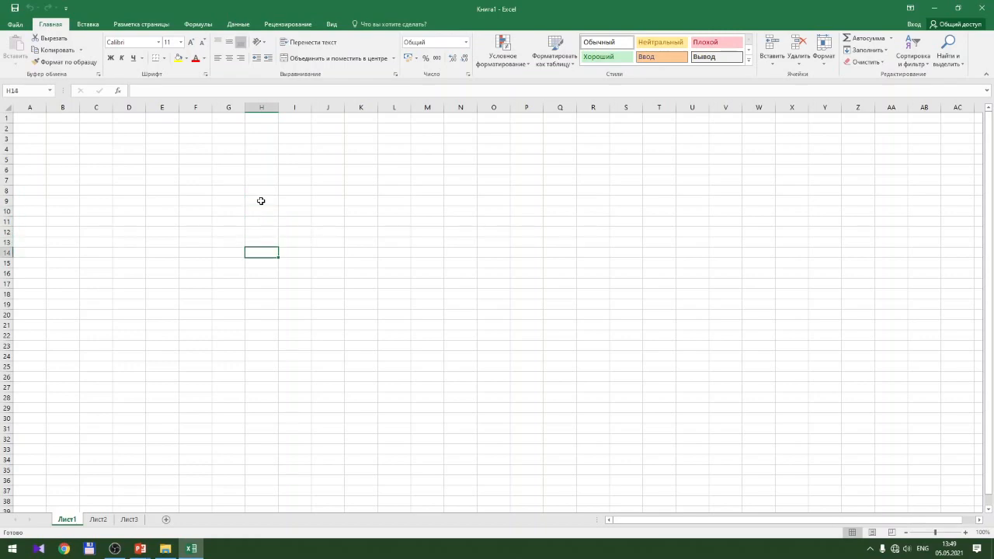
{"action": "key", "text": "Return"}
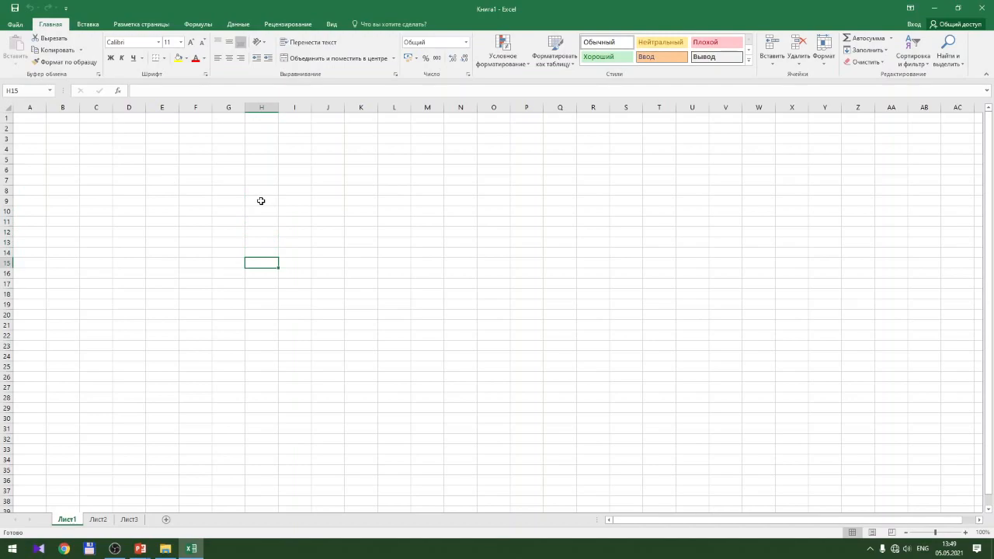
Set the Дополнительно after-entry direction to Вправо in Параметры and apply with OK
{"action": "left_click", "coordinate": [15, 25]}
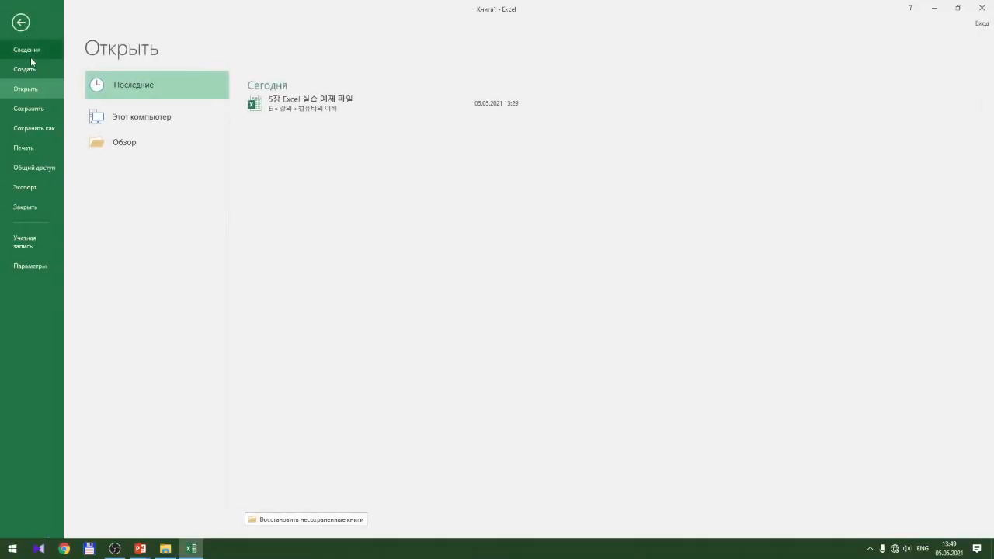
{"action": "left_click", "coordinate": [29, 266]}
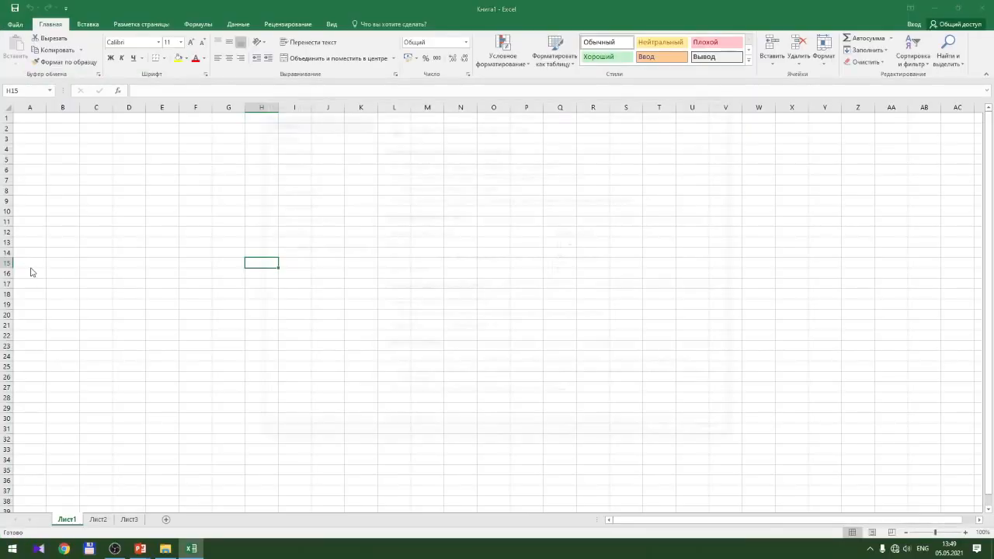
{"action": "left_click", "coordinate": [289, 192]}
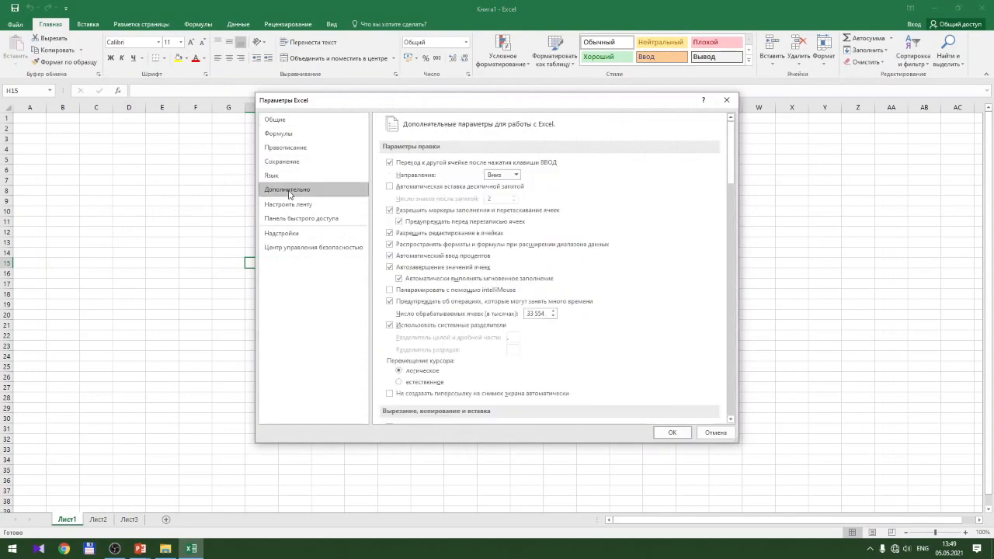
{"action": "left_click", "coordinate": [517, 178]}
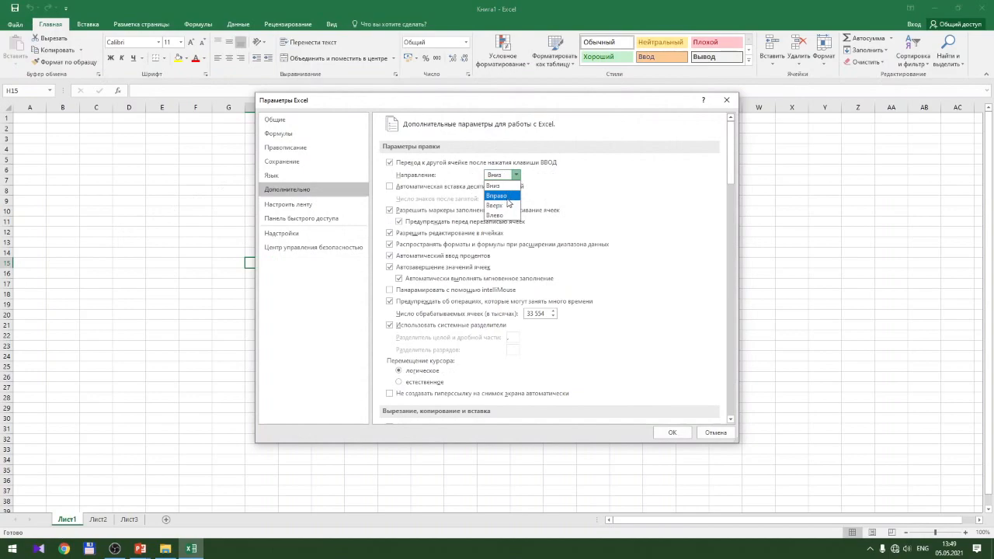
{"action": "left_click", "coordinate": [507, 197]}
{"action": "left_click", "coordinate": [672, 433]}
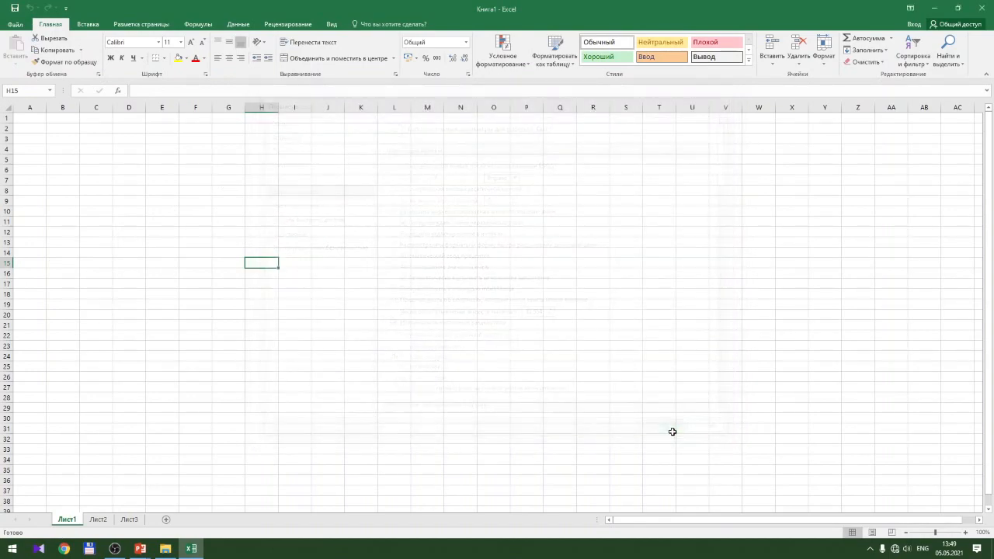
Test the new direction by stepping along row 15 with Enter and arrow keys
{"action": "key", "text": "Return"}
{"action": "key", "text": "Return"}
{"action": "key", "text": "Return"}
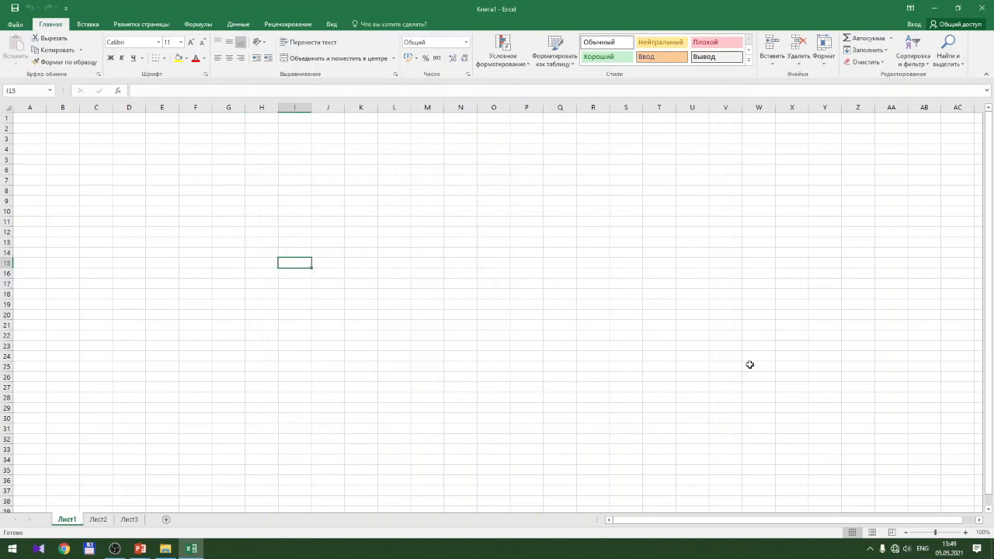
{"action": "key", "text": "Return"}
{"action": "key", "text": "Return"}
{"action": "key", "text": "Return"}
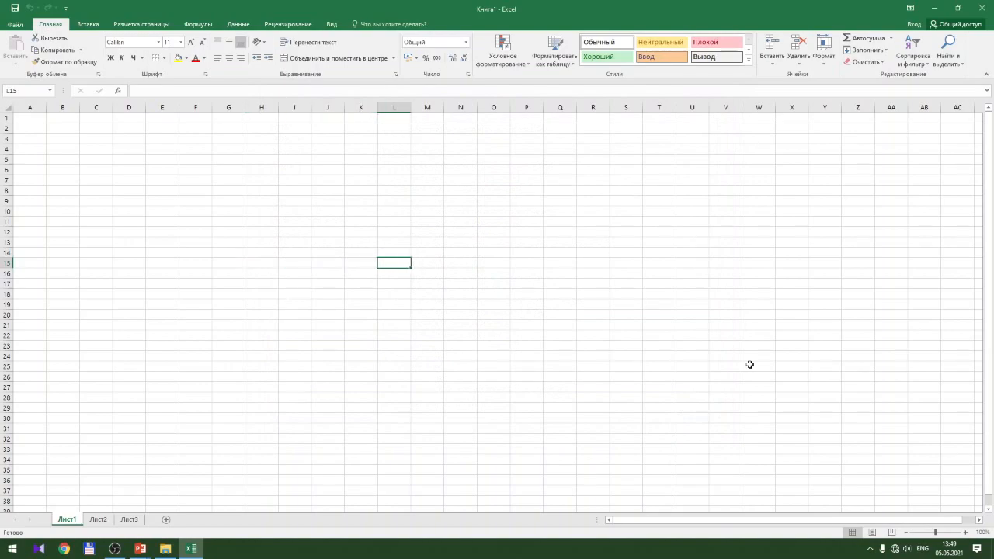
{"action": "key", "text": "Left"}
{"action": "key", "text": "Left"}
{"action": "key", "text": "Left"}
{"action": "key", "text": "Left"}
{"action": "key", "text": "Left"}
{"action": "key", "text": "Left"}
{"action": "key", "text": "Left"}
{"action": "key", "text": "Left"}
{"action": "key", "text": "Left"}
{"action": "key", "text": "Left"}
{"action": "key", "text": "Left"}
{"action": "key", "text": "Left"}
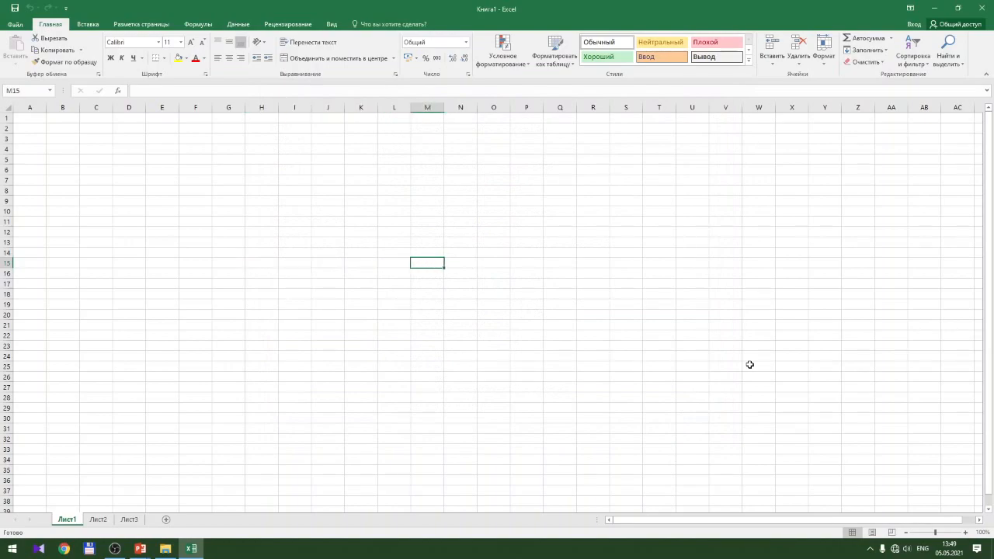
{"action": "key", "text": "Right"}
{"action": "key", "text": "Right"}
{"action": "key", "text": "Right"}
{"action": "key", "text": "Right"}
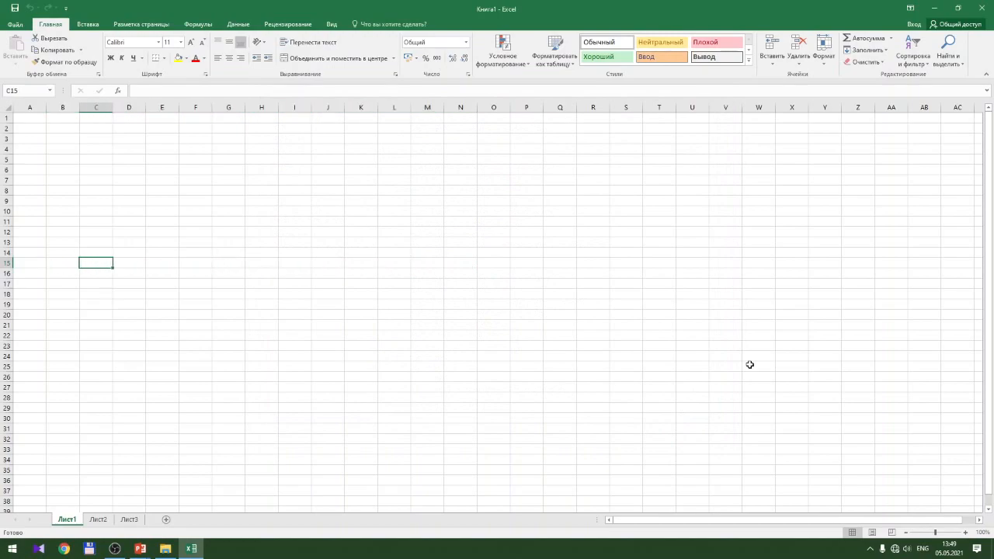
{"action": "key", "text": "Right"}
{"action": "key", "text": "Right"}
{"action": "key", "text": "Right"}
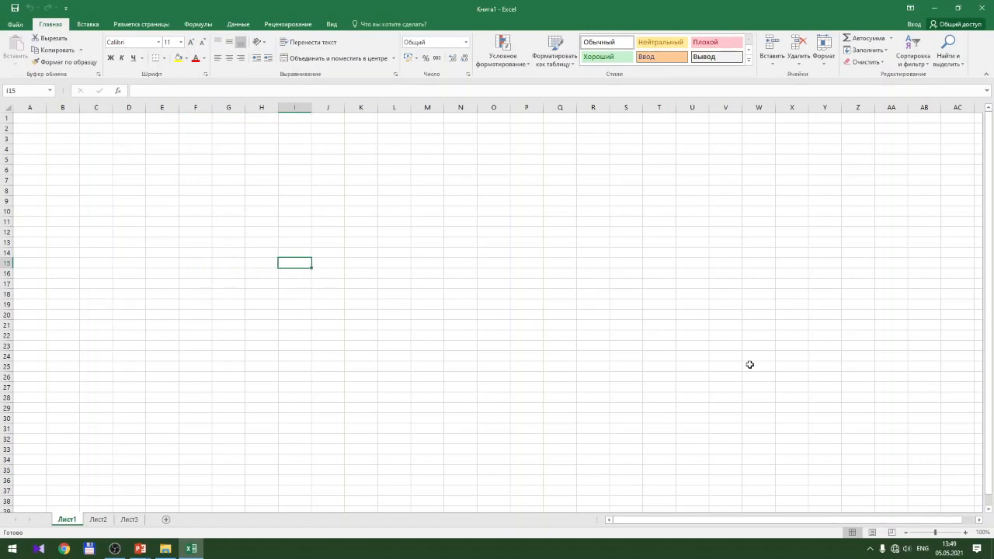
{"action": "key", "text": "Right"}
{"action": "key", "text": "Right"}
{"action": "key", "text": "Right"}
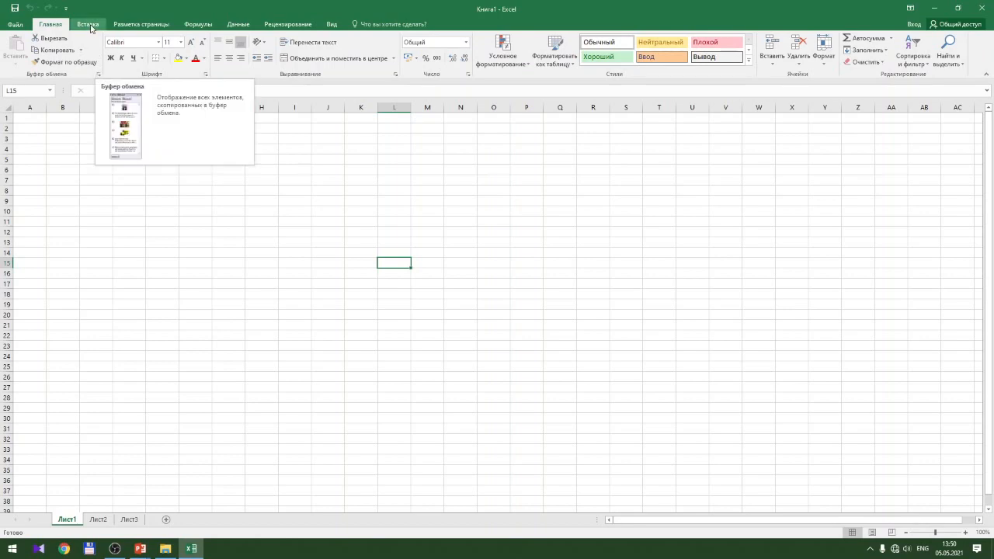
In Excel Options > Advanced, set the after-Enter move direction to Вниз (down)
{"action": "left_click", "coordinate": [15, 25]}
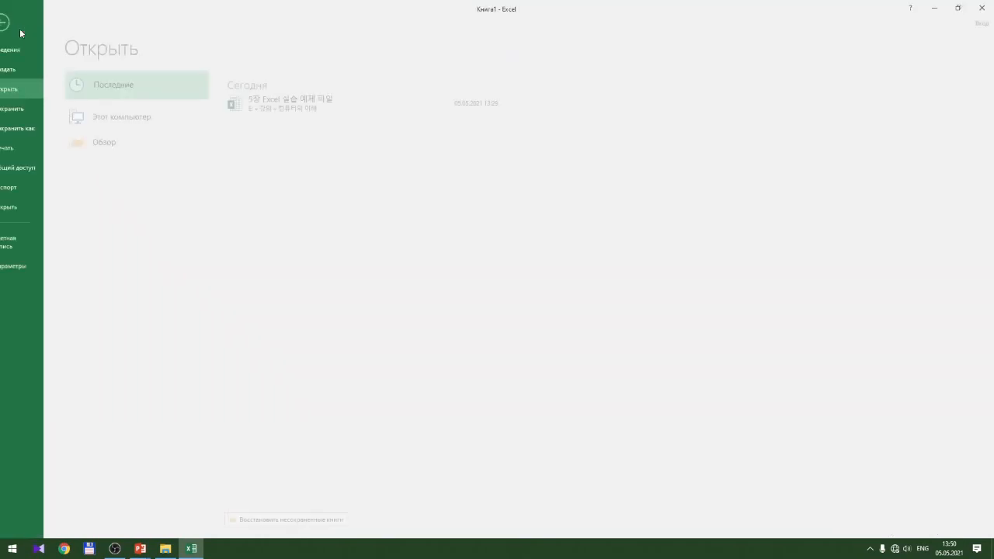
{"action": "left_click", "coordinate": [27, 266]}
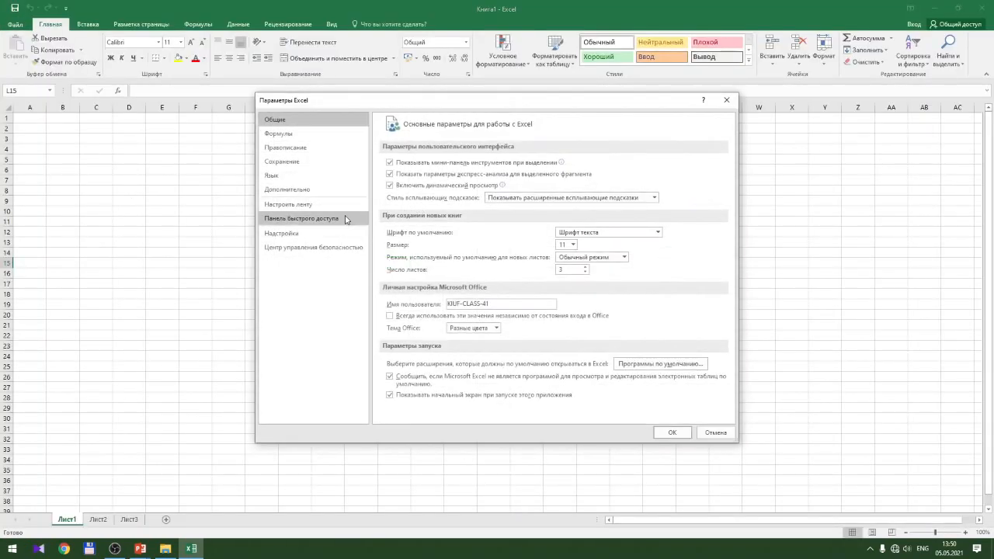
{"action": "left_click", "coordinate": [326, 193]}
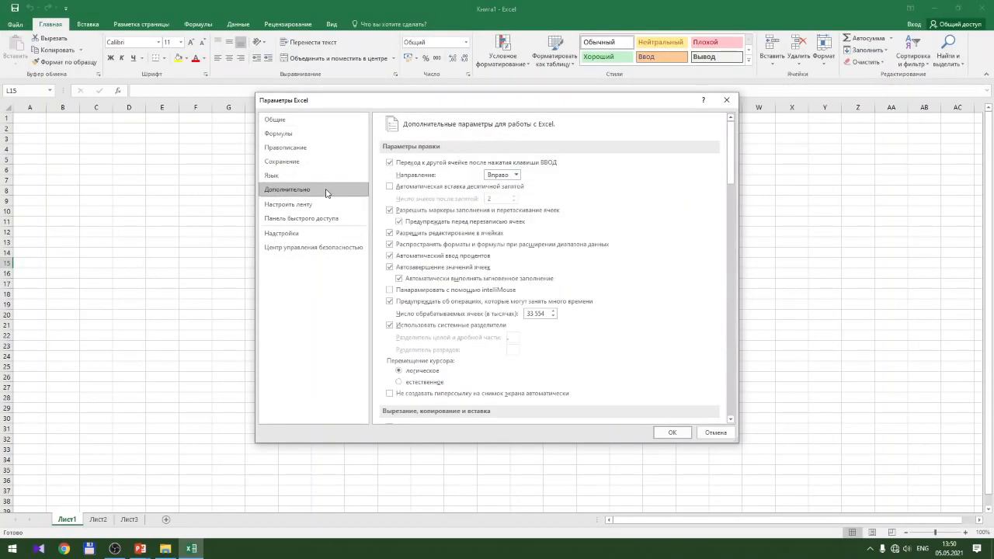
{"action": "left_click", "coordinate": [516, 177]}
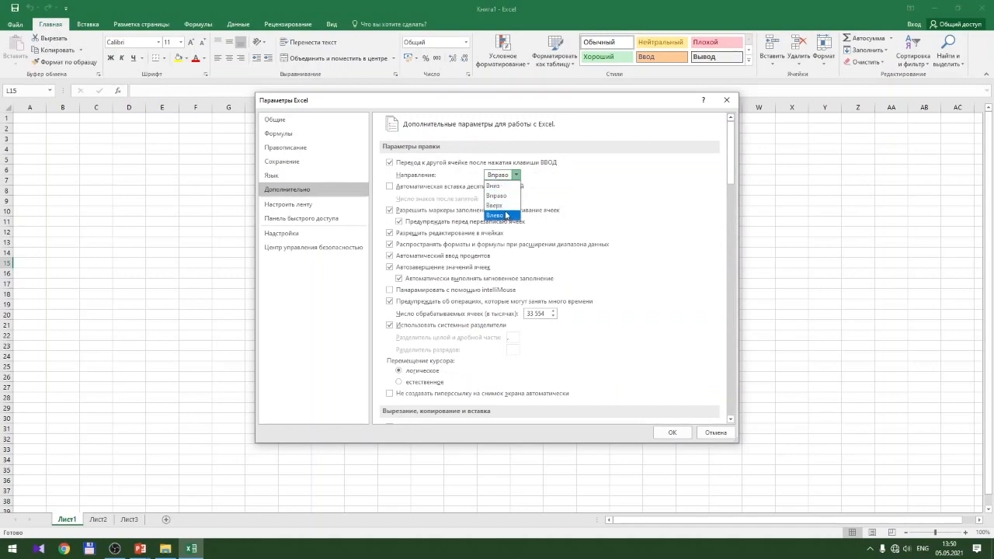
{"action": "left_click", "coordinate": [507, 195]}
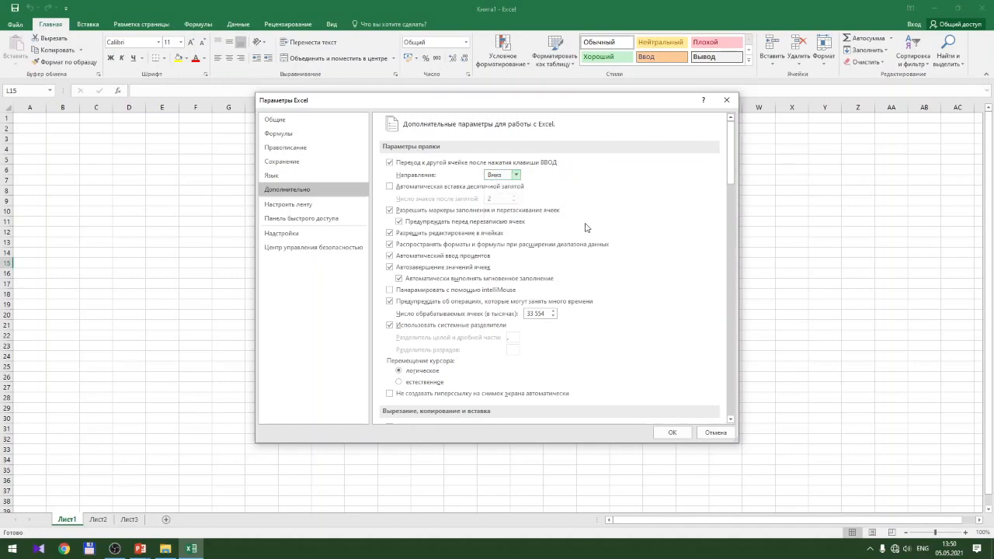
{"action": "left_click", "coordinate": [673, 433]}
{"action": "left_click", "coordinate": [485, 281]}
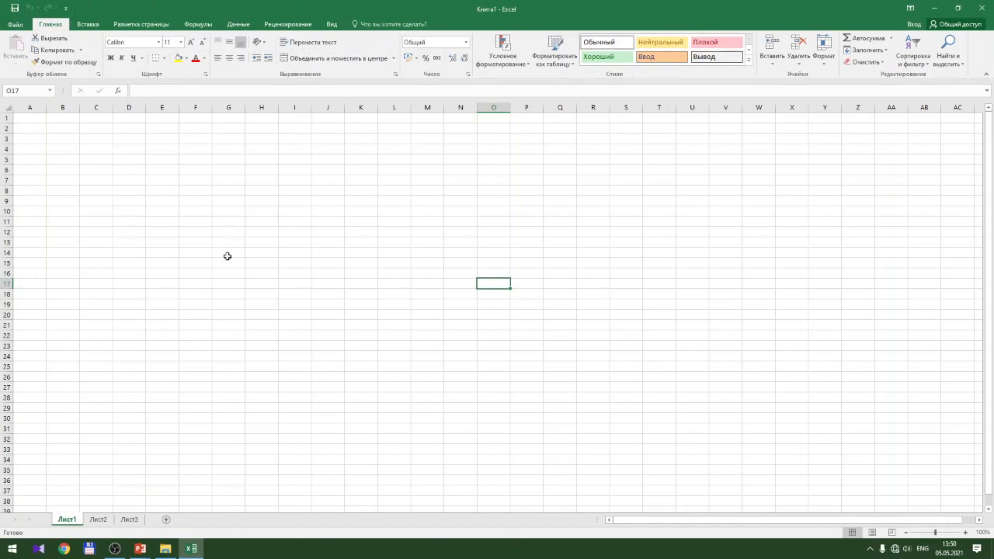
Type 'kompyuter' into cell B2, correcting a typo first
{"action": "left_click", "coordinate": [224, 173]}
{"action": "left_click", "coordinate": [89, 136]}
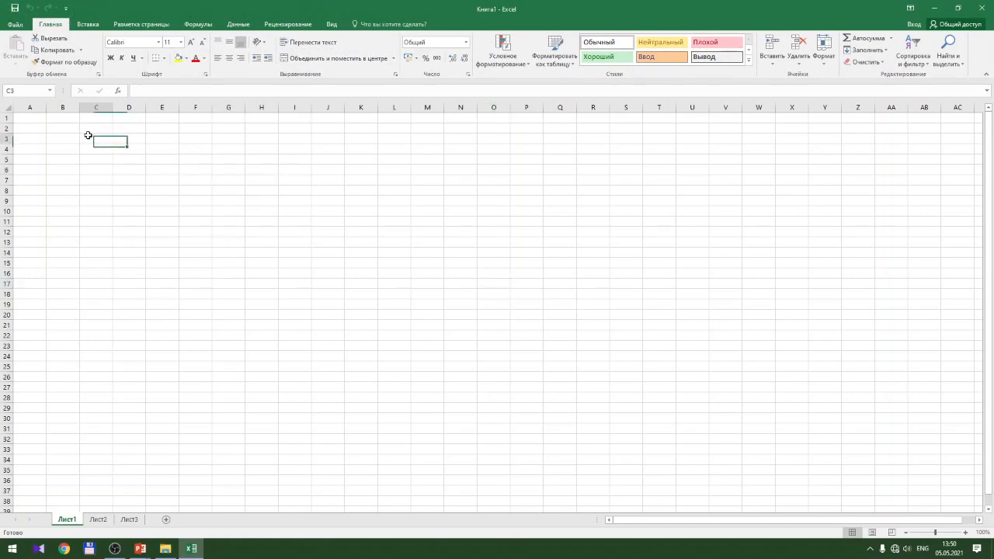
{"action": "left_click", "coordinate": [59, 127]}
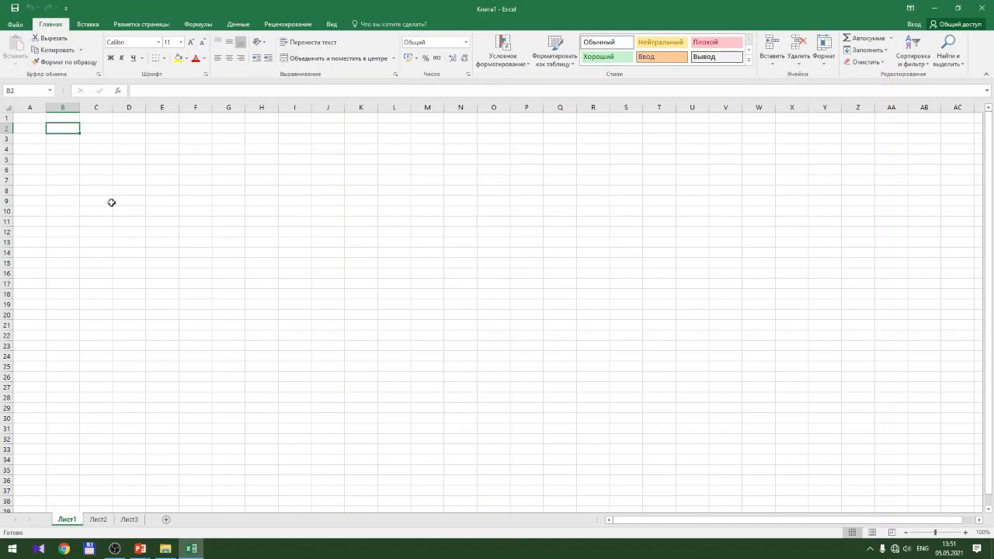
{"action": "type", "text": "kom"}
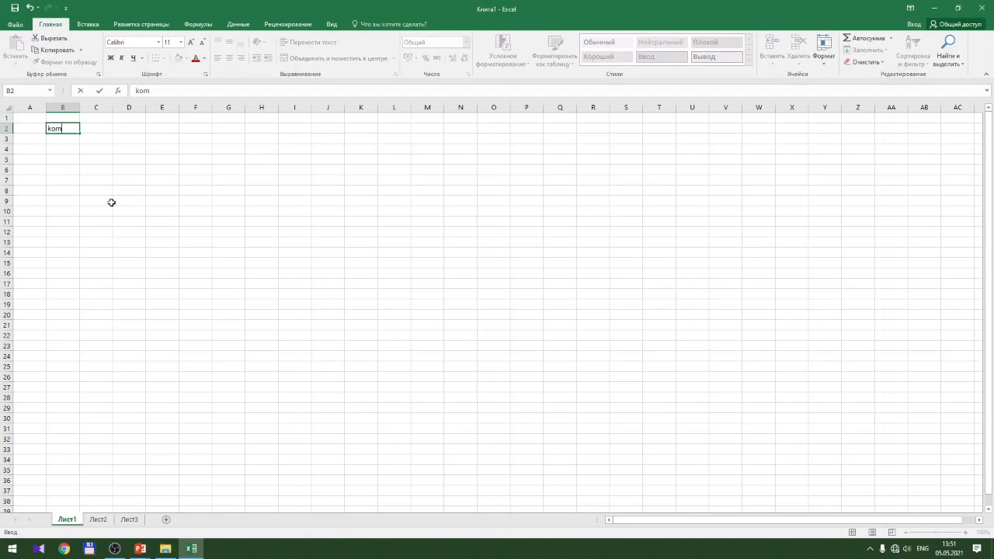
{"action": "type", "text": "pyuter"}
{"action": "key", "text": "Return"}
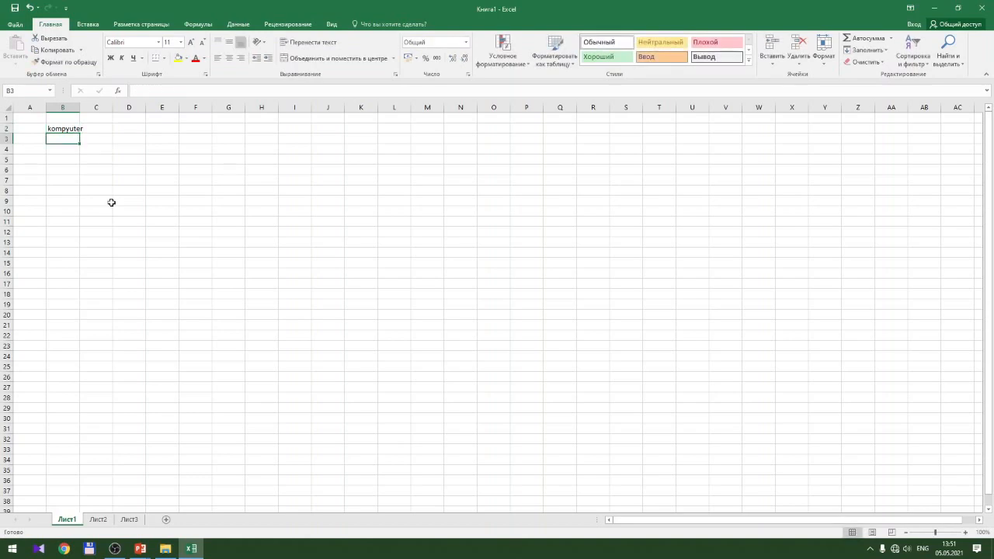
Enter a person's first name in cell B3
{"action": "type", "text": "Asd"}
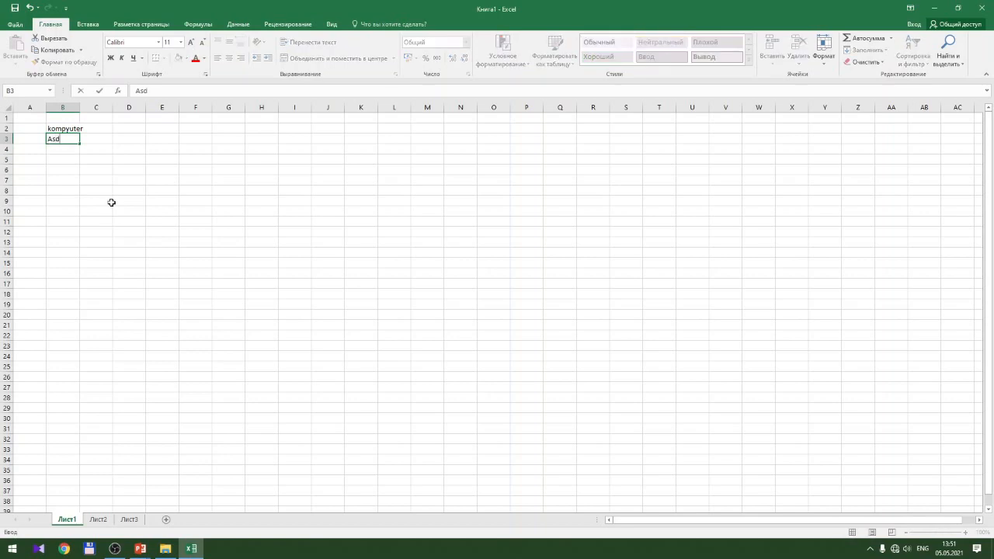
{"action": "type", "text": "dbek"}
{"action": "key", "text": "Return"}
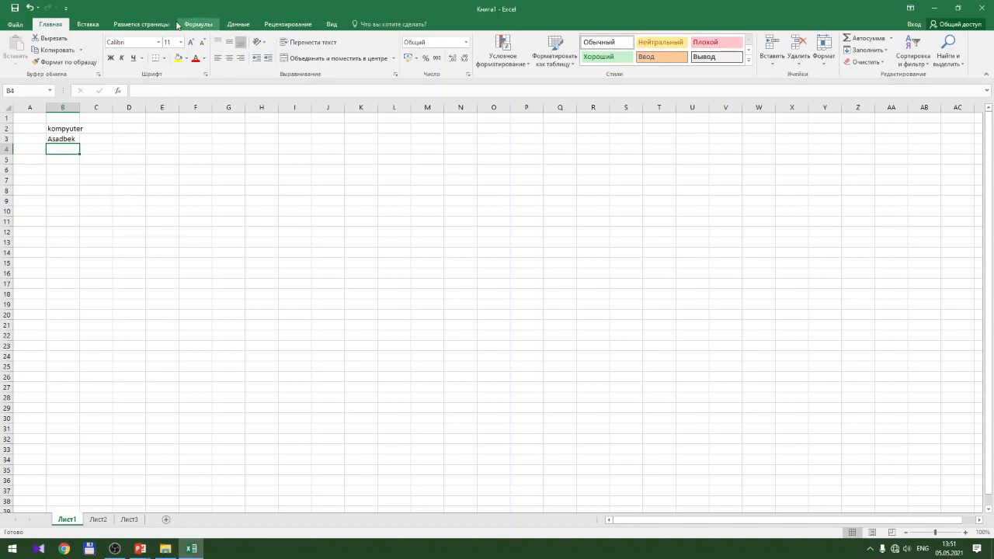
{"action": "left_click", "coordinate": [88, 30]}
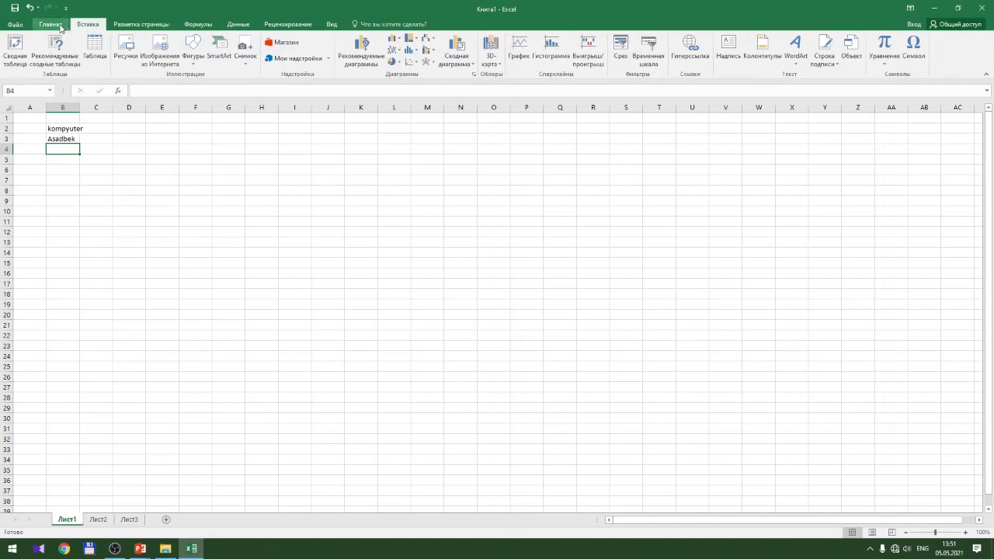
Insert the Ohm sign Ω into cell B4 using Insert > Symbol
{"action": "left_click", "coordinate": [59, 27]}
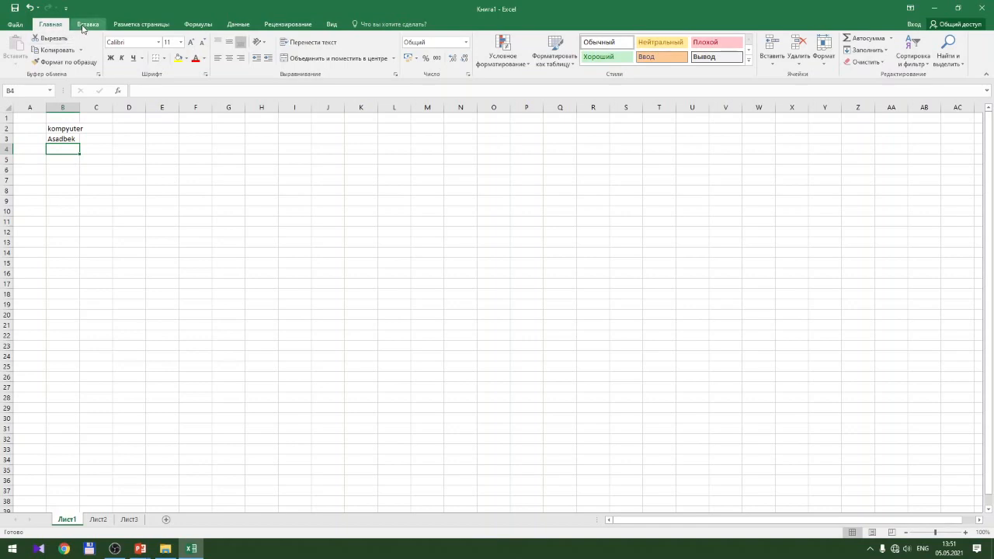
{"action": "left_click", "coordinate": [83, 27]}
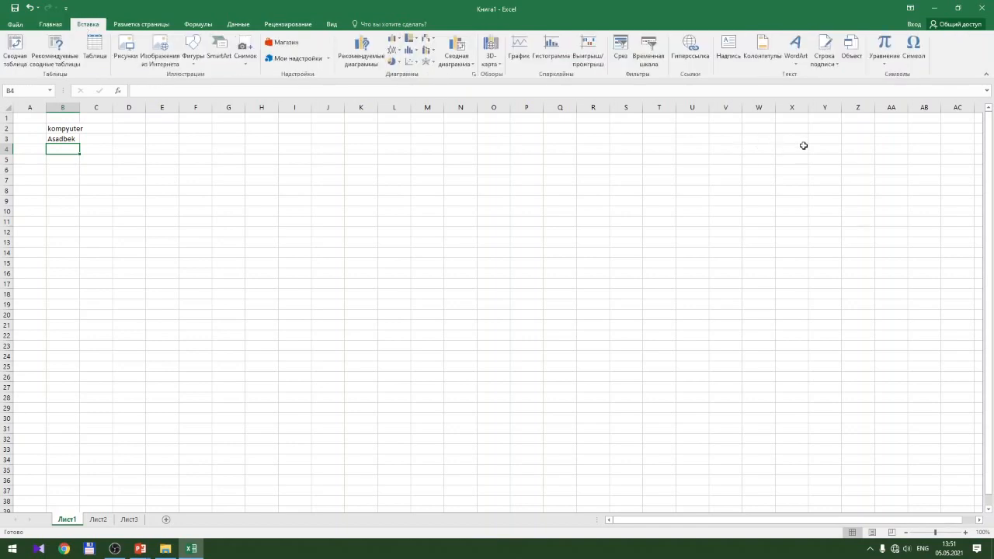
{"action": "left_click", "coordinate": [917, 47]}
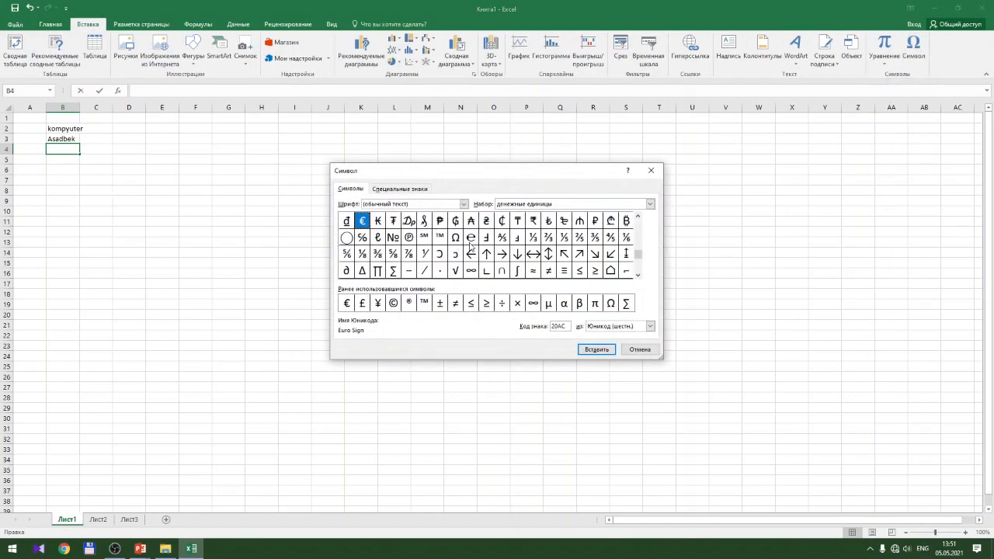
{"action": "left_click", "coordinate": [456, 237]}
{"action": "left_click", "coordinate": [594, 351]}
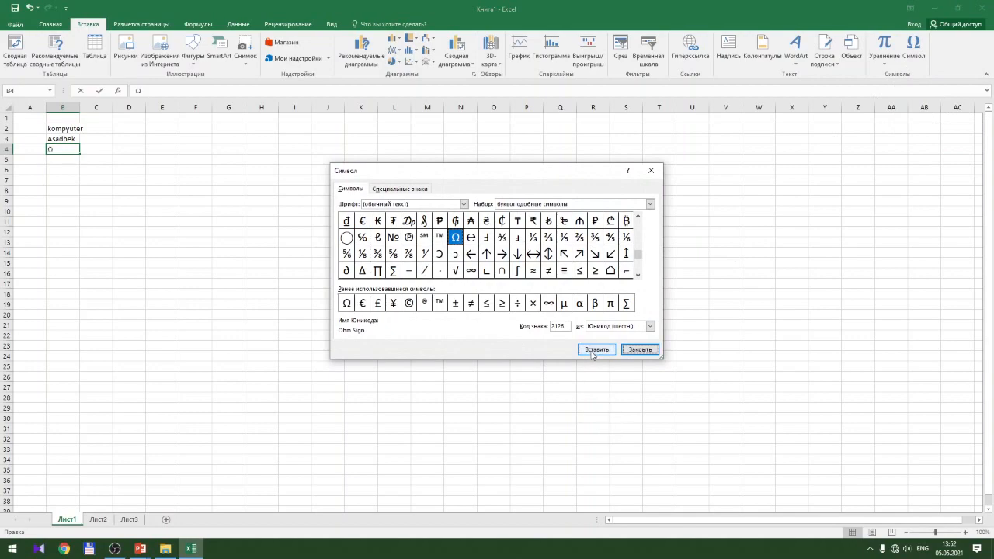
Add the ruble sign ₽ after Ω and close the Symbol dialog
{"action": "left_click", "coordinate": [593, 255]}
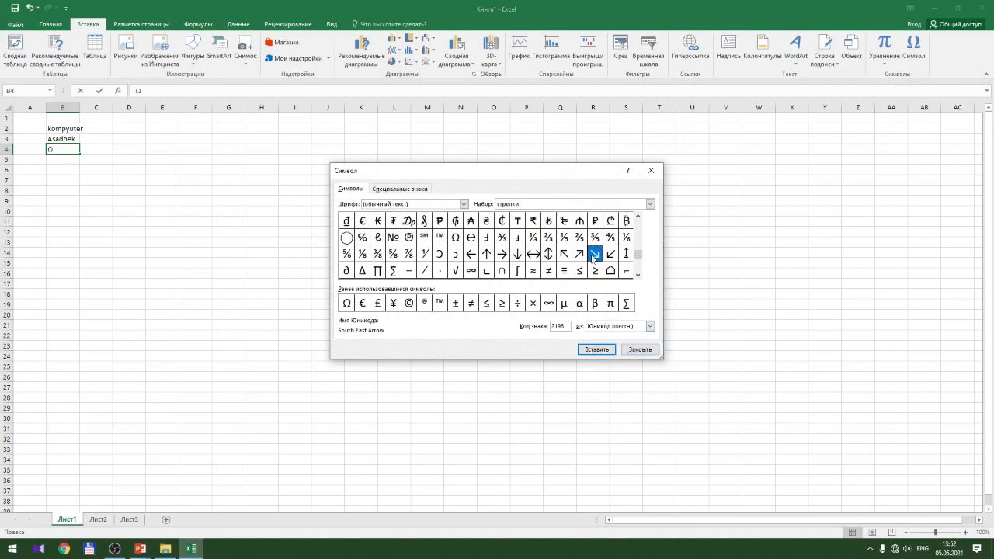
{"action": "left_click", "coordinate": [596, 222]}
{"action": "double_click", "coordinate": [595, 221]}
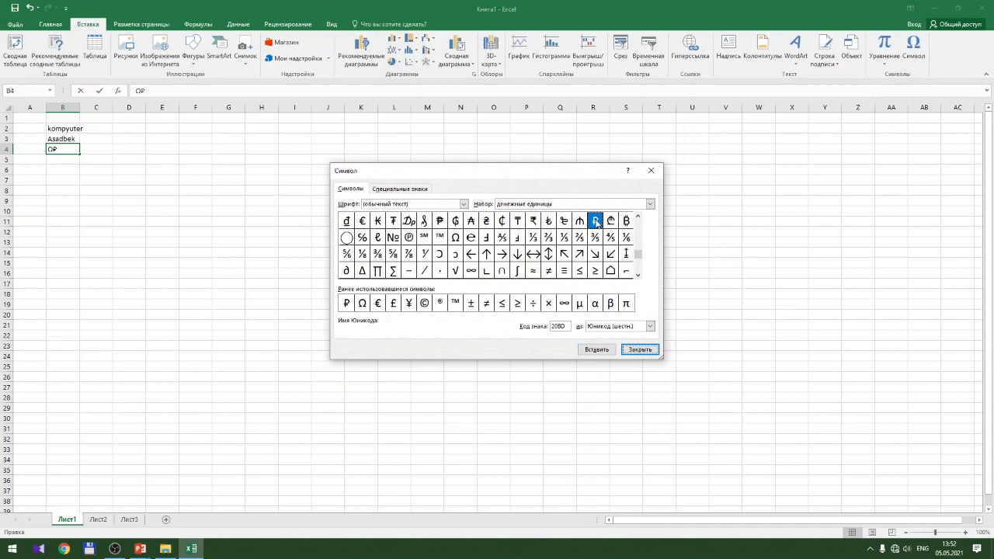
{"action": "left_click", "coordinate": [644, 350]}
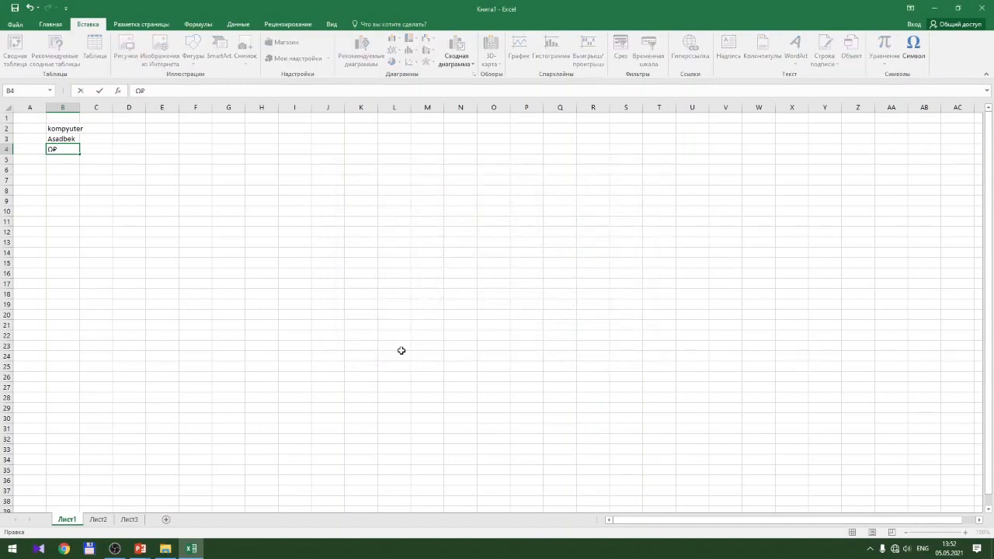
Commit the Ω₽ entry in B4 and move to cell B5, leaving it empty
{"action": "left_click", "coordinate": [401, 351]}
{"action": "left_click", "coordinate": [71, 160]}
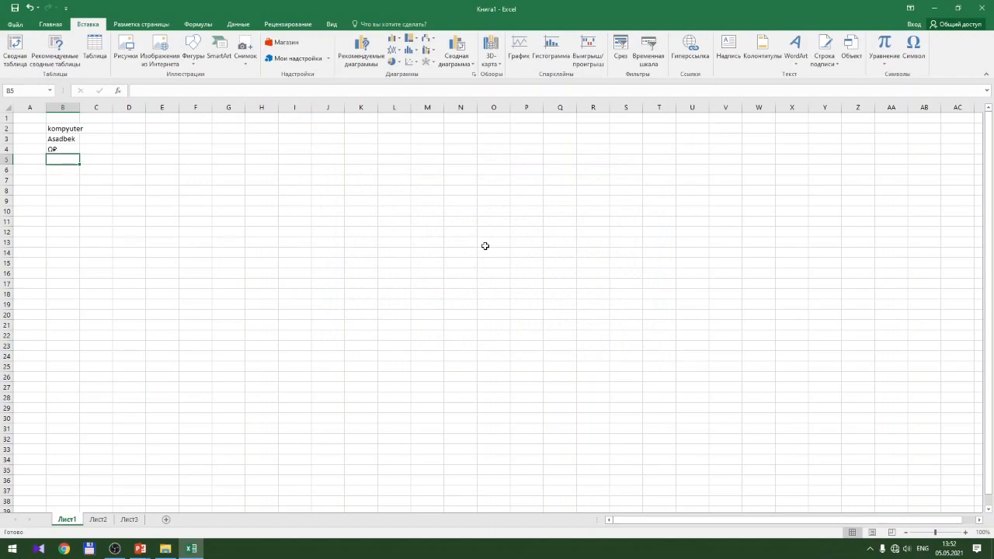
{"action": "type", "text": "d"}
{"action": "key", "text": "BackSpace"}
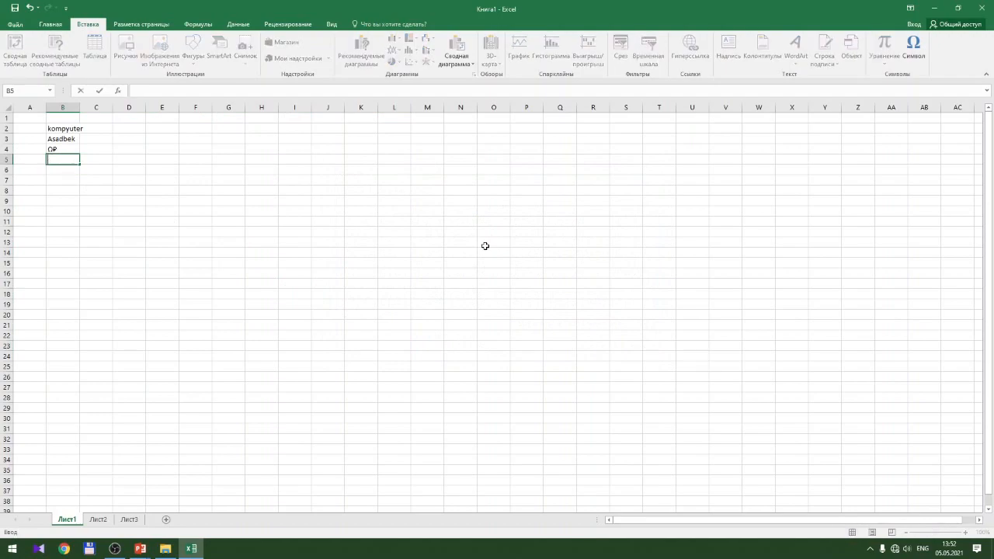
{"action": "type", "text": "d"}
{"action": "key", "text": "BackSpace"}
{"action": "left_click", "coordinate": [921, 551]}
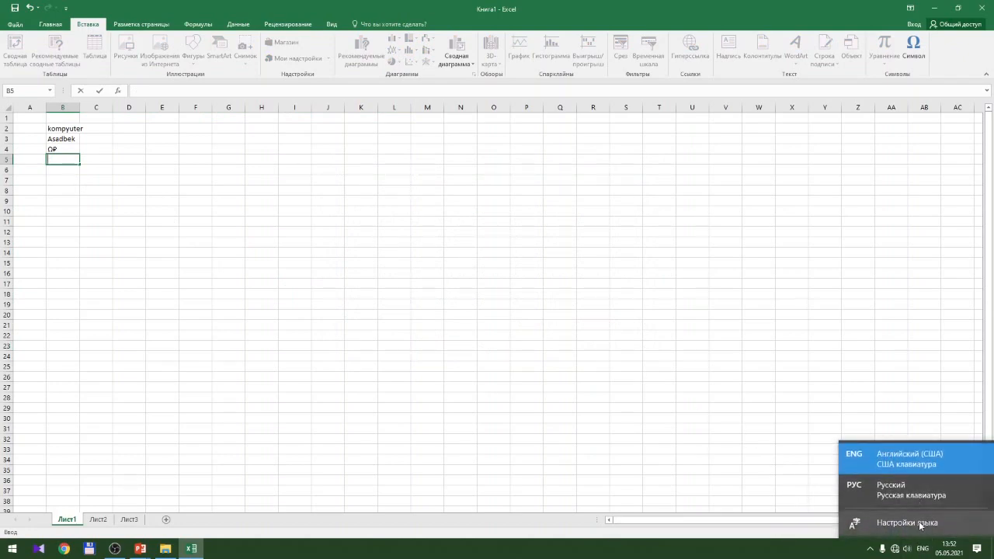
{"action": "left_click", "coordinate": [920, 526]}
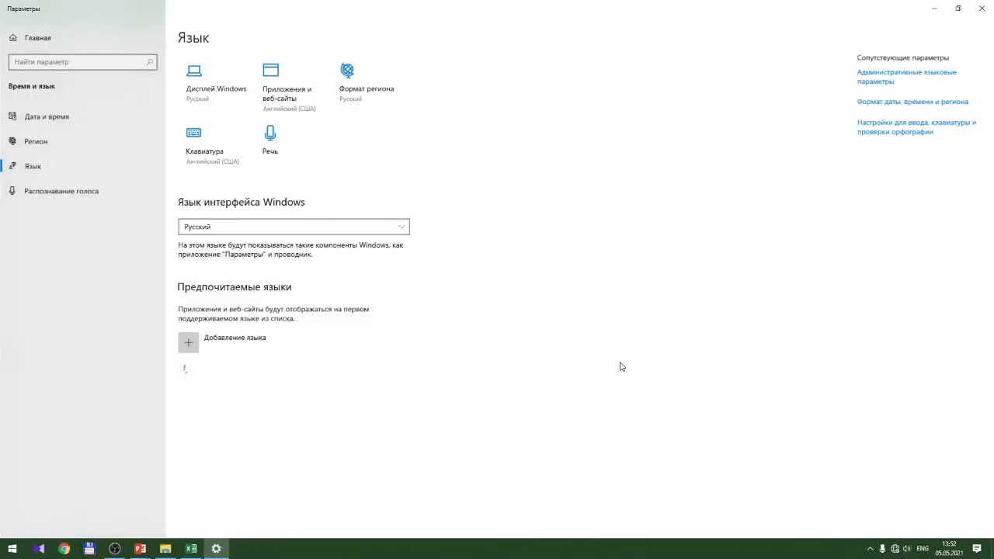
{"action": "left_click", "coordinate": [355, 231]}
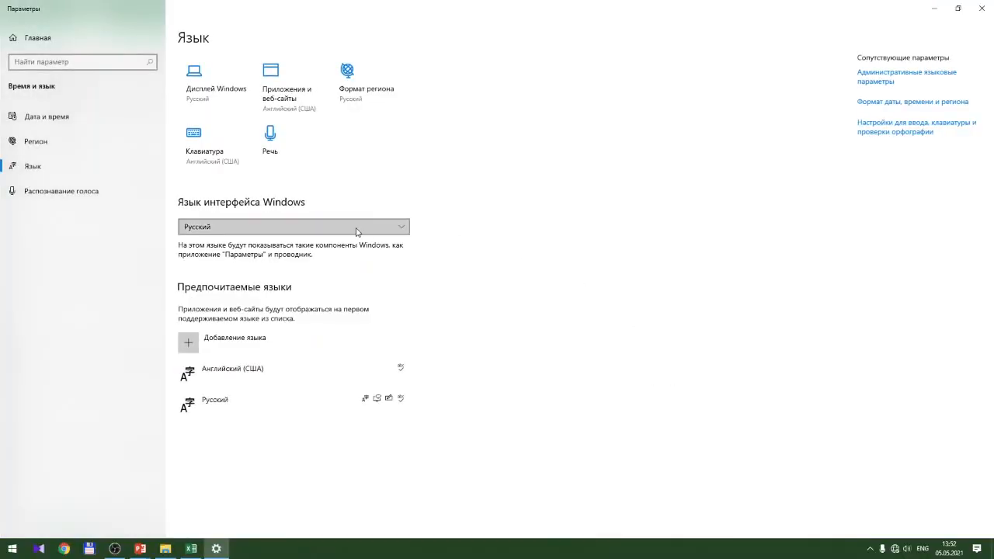
{"action": "left_click", "coordinate": [355, 233]}
{"action": "left_click", "coordinate": [355, 232]}
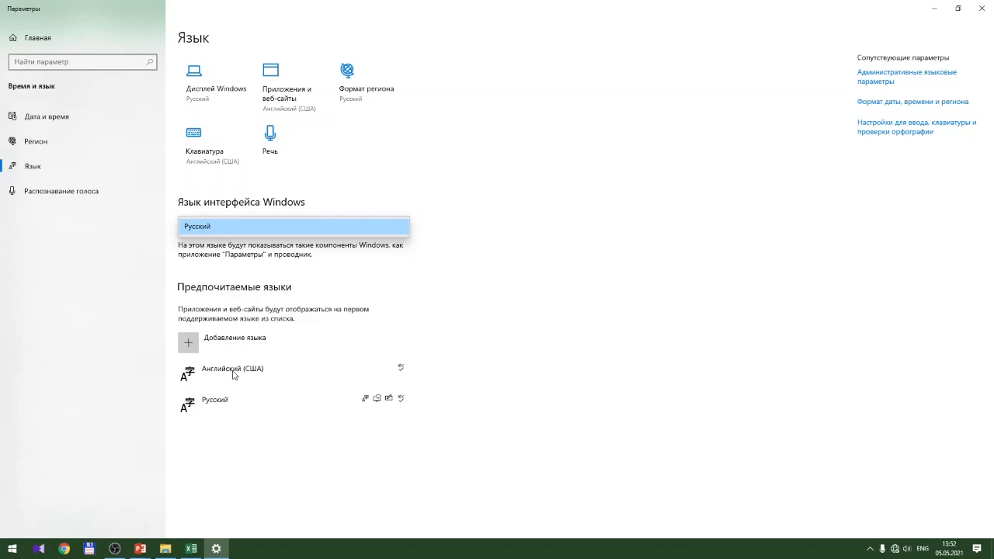
{"action": "left_click", "coordinate": [982, 10]}
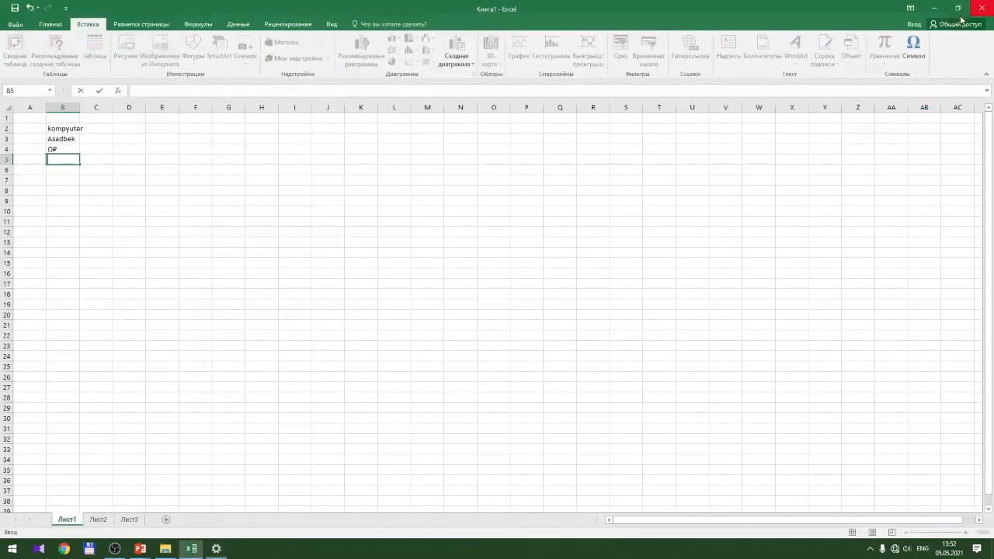
Type 2021yil into cell B5 and commit it
{"action": "left_click", "coordinate": [62, 174]}
{"action": "left_click", "coordinate": [62, 159]}
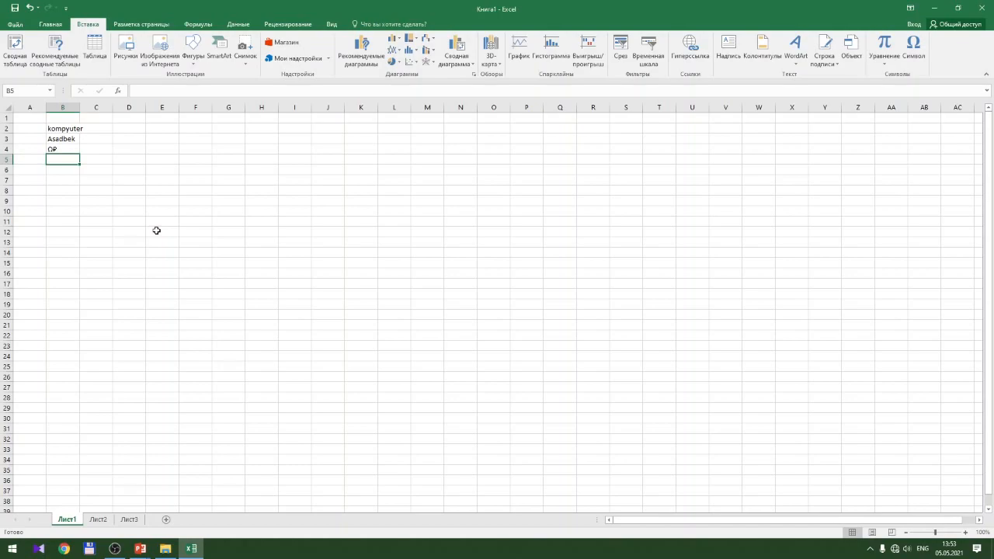
{"action": "type", "text": "20"}
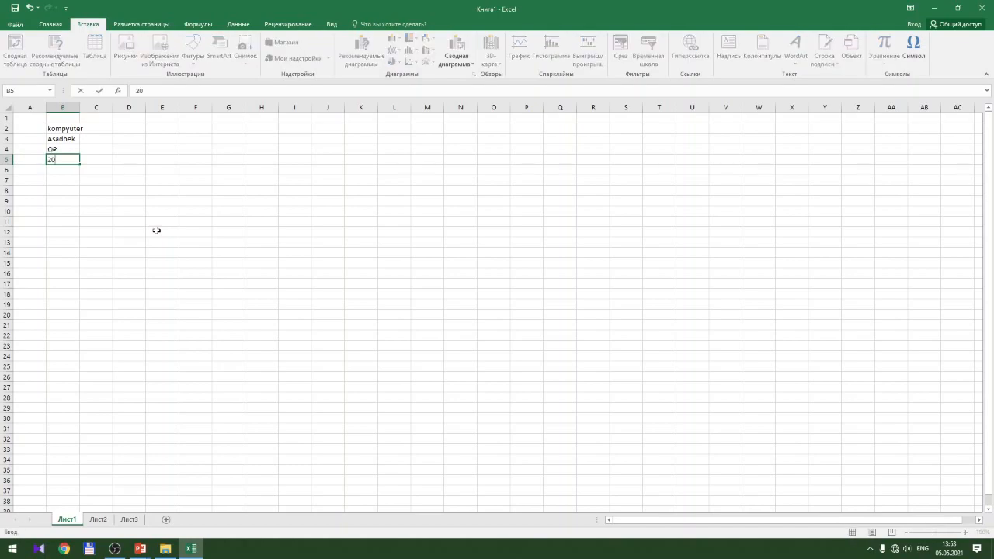
{"action": "type", "text": "21"}
{"action": "type", "text": "yil"}
{"action": "key", "text": "Return"}
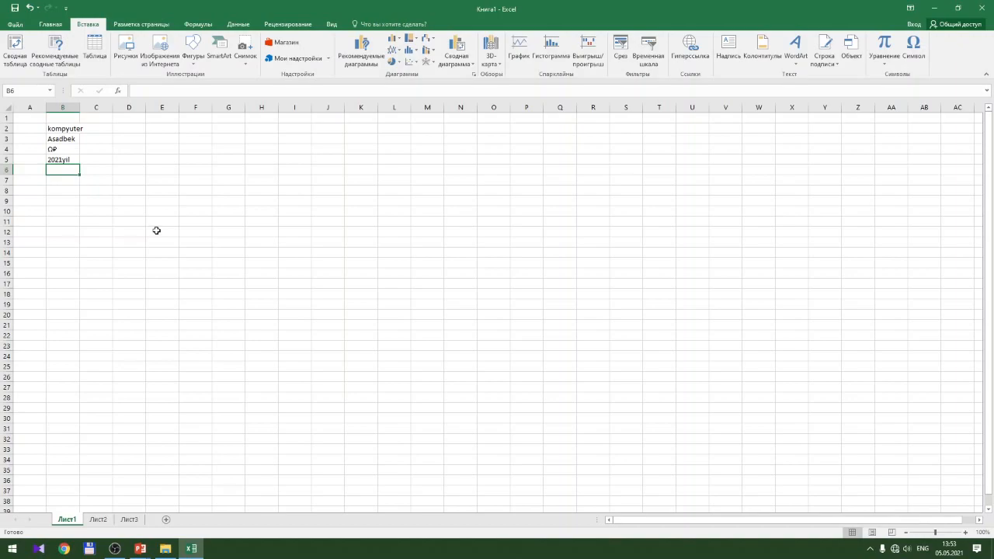
{"action": "type", "text": "'"}
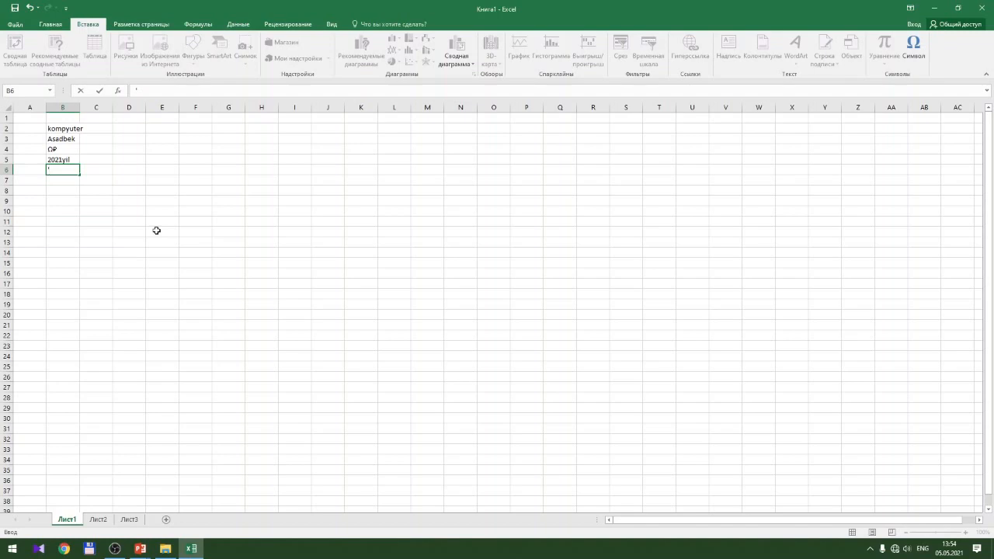
{"action": "key", "text": "Return"}
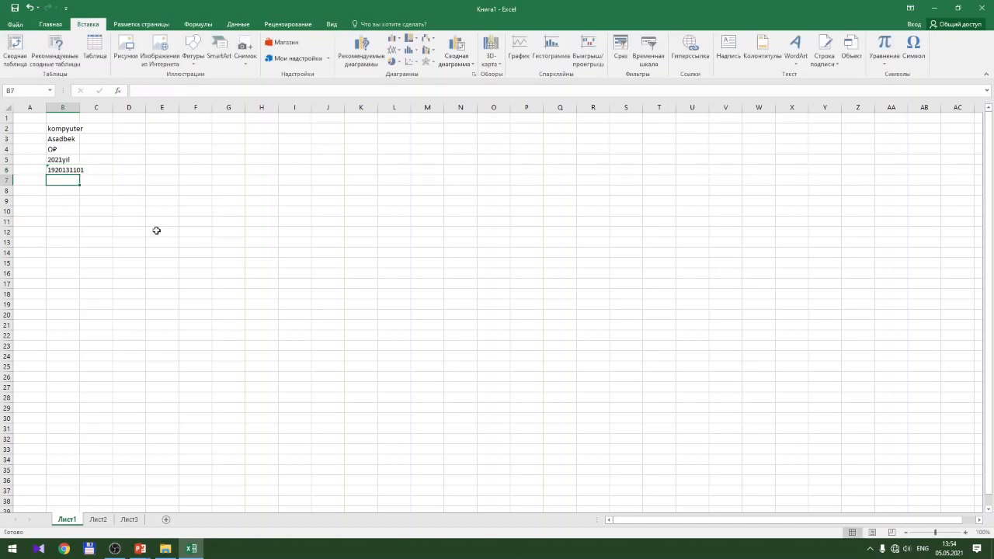
Widen column B to show the full number, then move to B7
{"action": "left_click_drag", "start_coordinate": [80, 107], "coordinate": [115, 108]}
{"action": "left_click", "coordinate": [83, 170]}
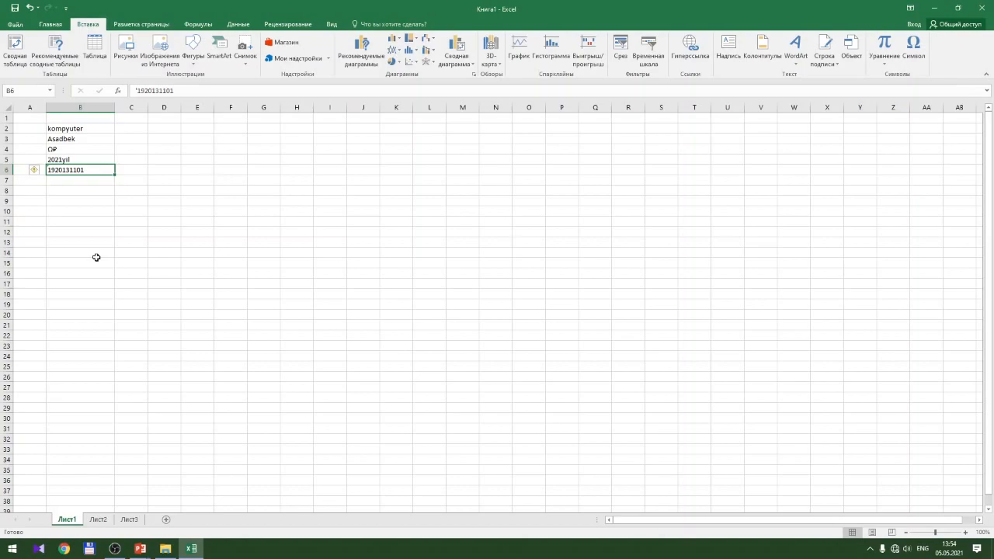
{"action": "key", "text": "Return"}
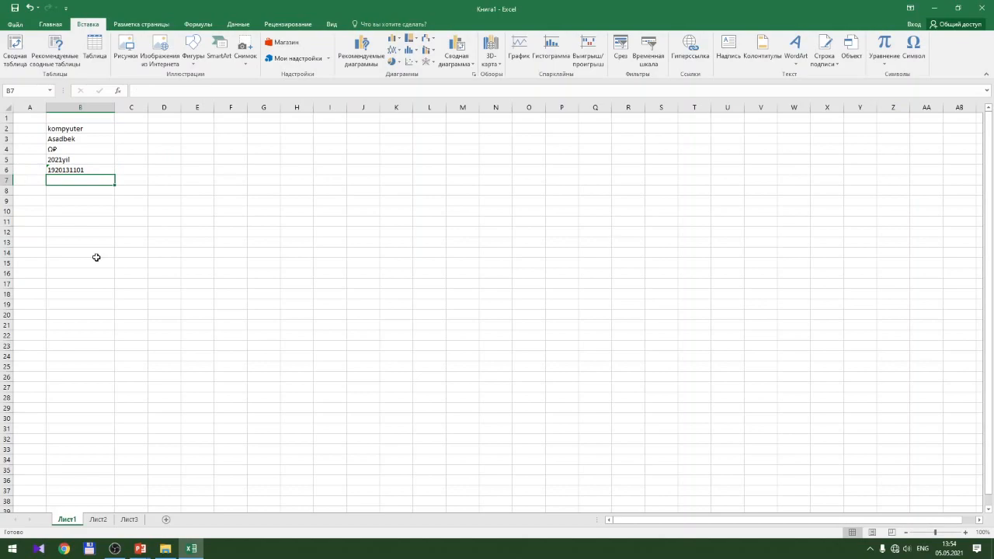
Enter 123 in B7 and compare its right alignment with the text in B2:B6
{"action": "type", "text": "123"}
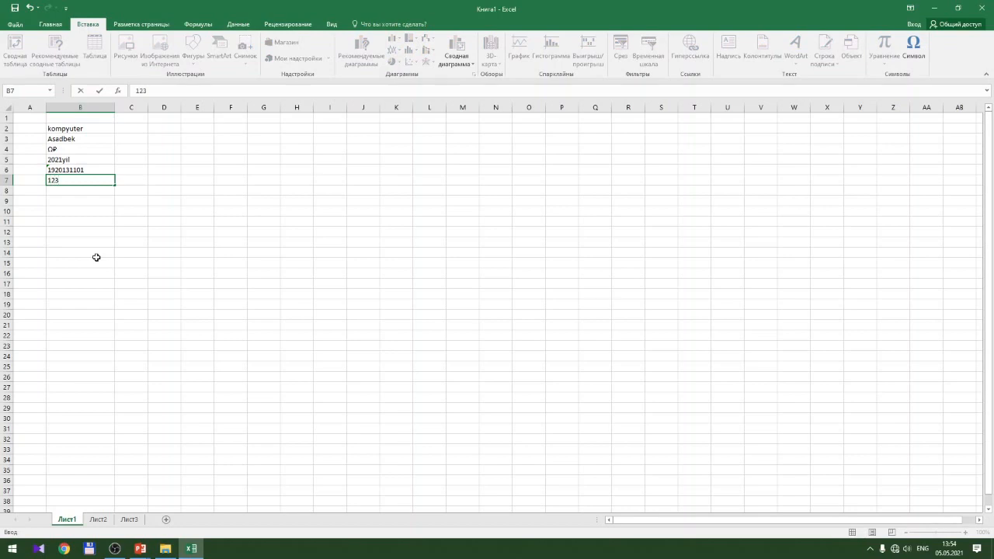
{"action": "key", "text": "Return"}
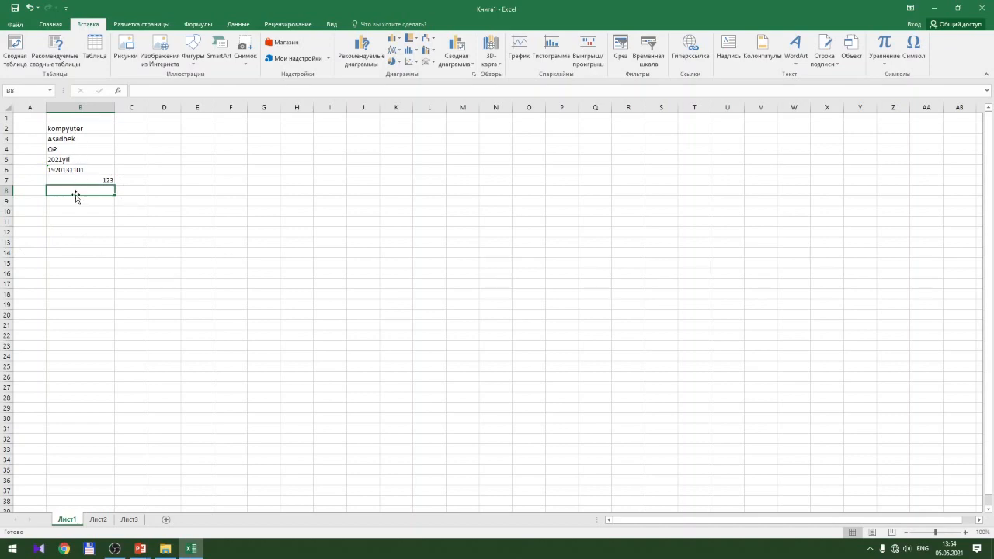
{"action": "left_click_drag", "start_coordinate": [73, 129], "coordinate": [72, 165]}
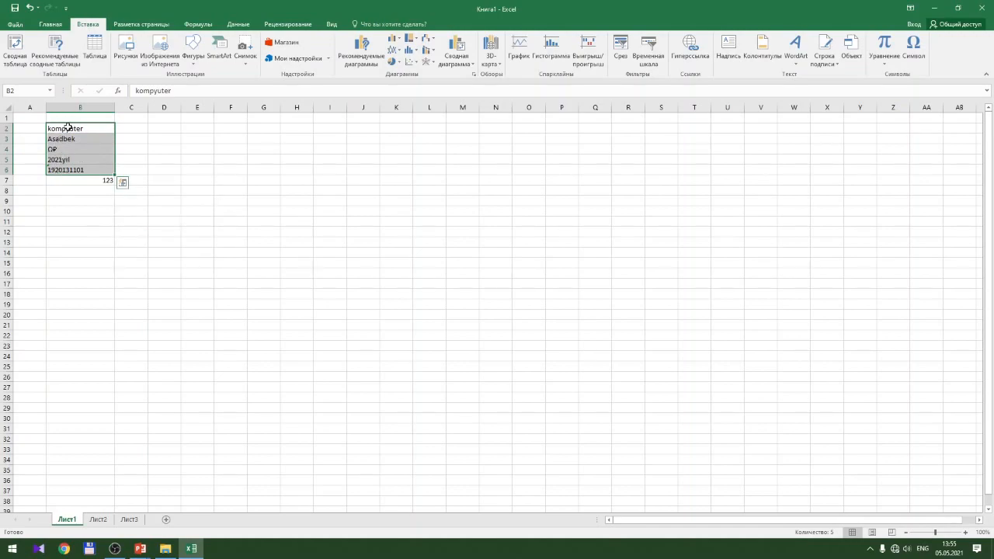
{"action": "left_click", "coordinate": [83, 182]}
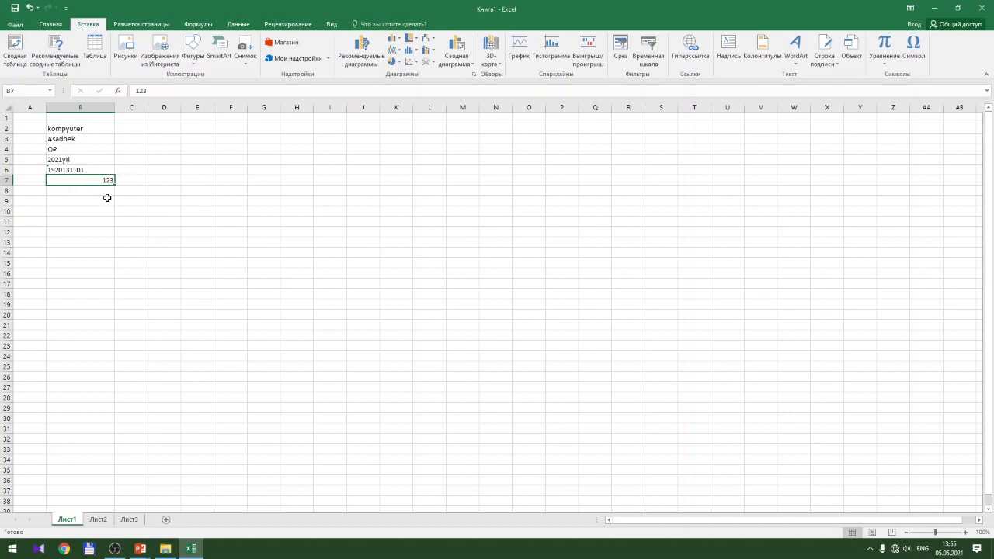
{"action": "left_click", "coordinate": [107, 189]}
Type 2021-05-05 in B8 so Excel stores it as the date 05.05.2021
{"action": "type", "text": "2021-*"}
{"action": "key", "text": "BackSpace"}
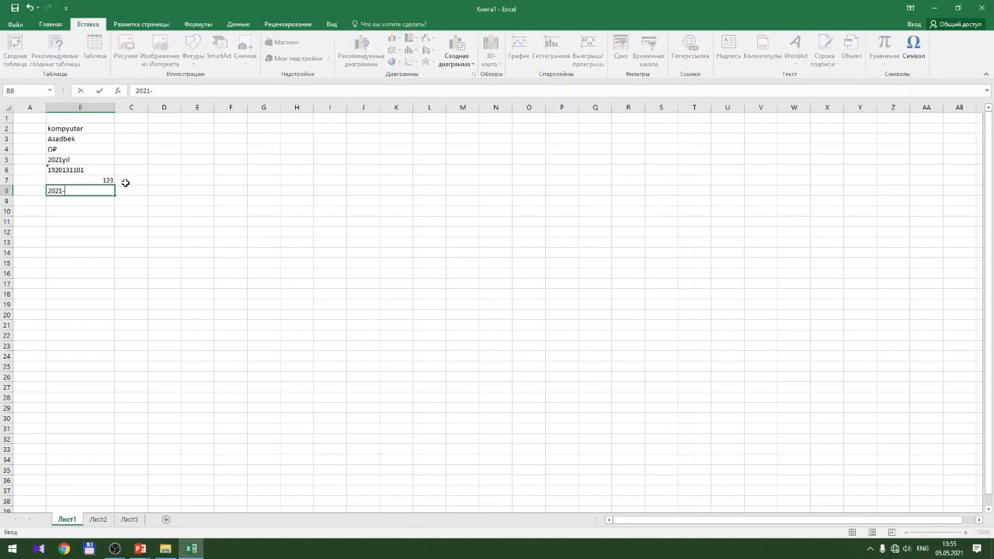
{"action": "type", "text": "05-05"}
{"action": "key", "text": "Return"}
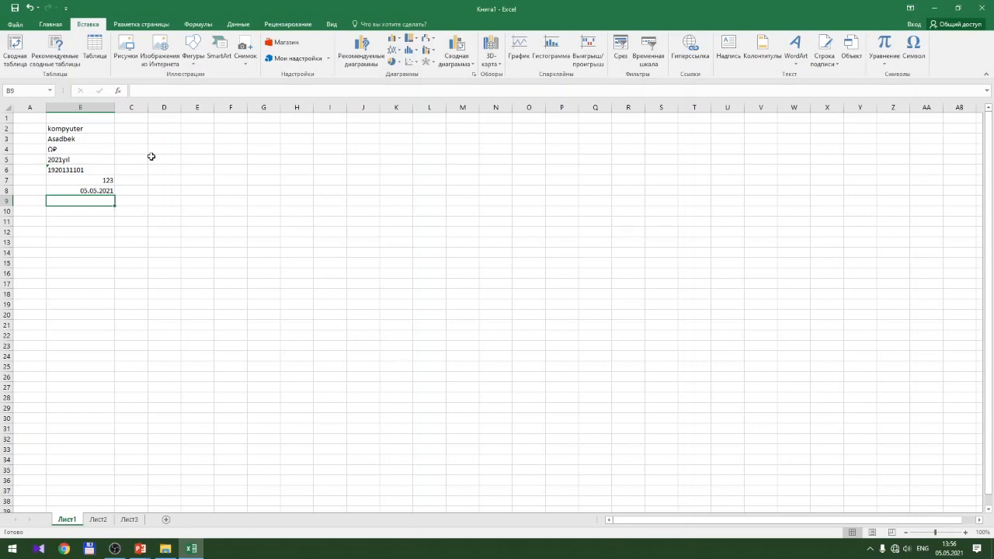
Type 13:55:21 into cell B9 as a time value
{"action": "type", "text": "13"}
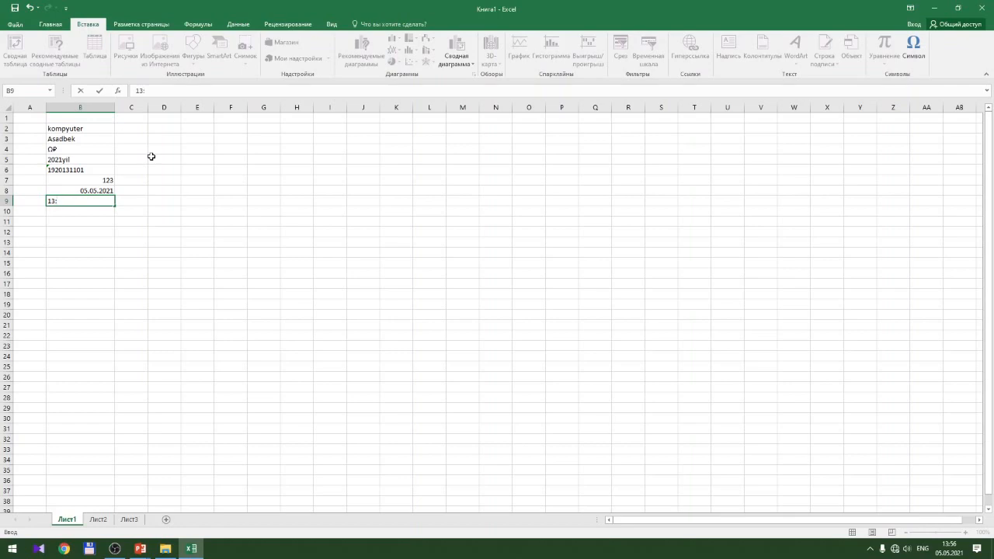
{"action": "type", "text": ":55:21"}
{"action": "key", "text": "Return"}
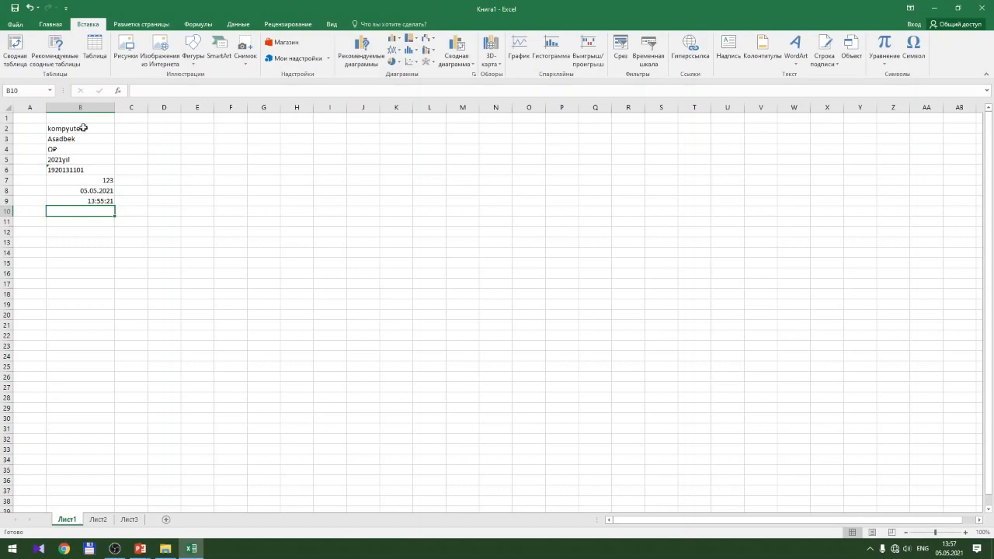
{"action": "left_click", "coordinate": [93, 192]}
{"action": "left_click", "coordinate": [93, 170]}
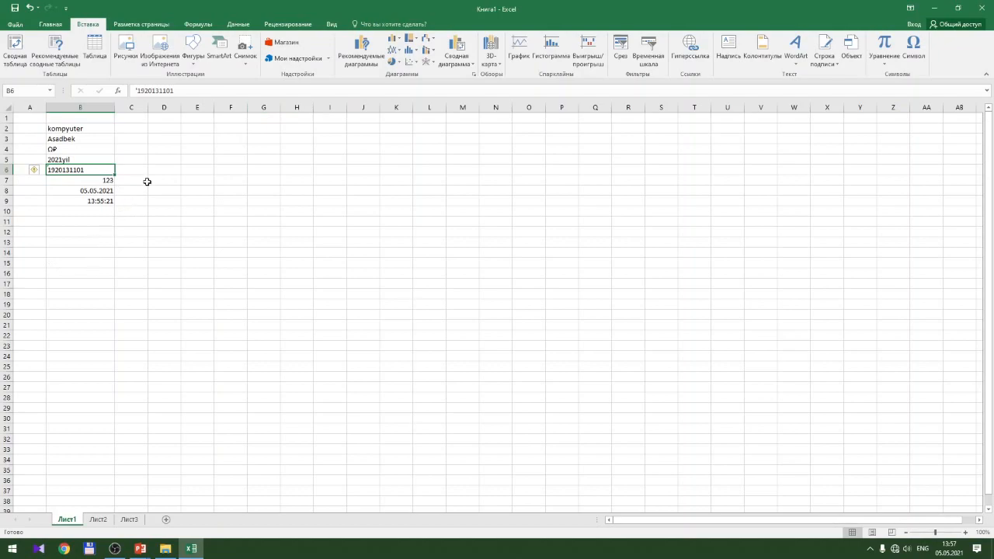
{"action": "left_click", "coordinate": [135, 90]}
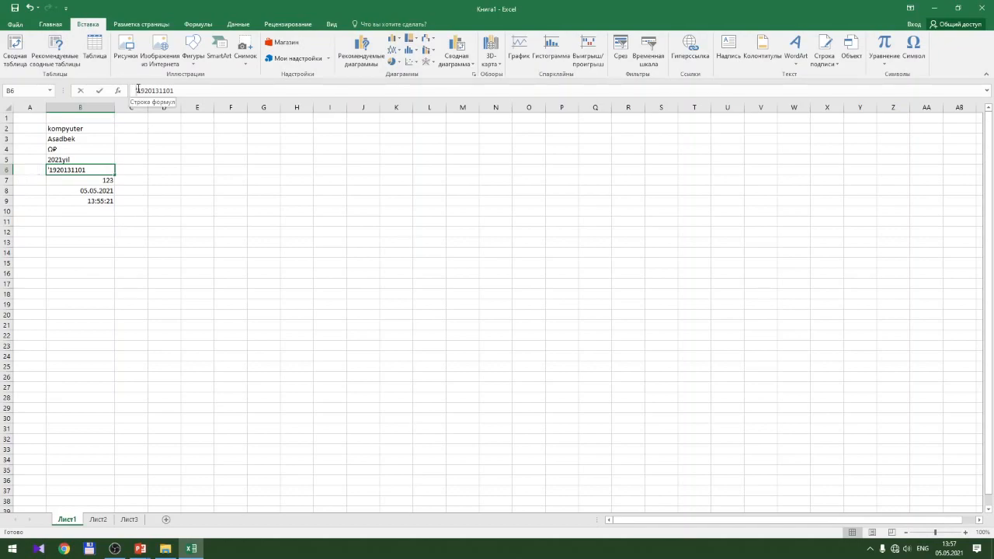
{"action": "left_click", "coordinate": [135, 90]}
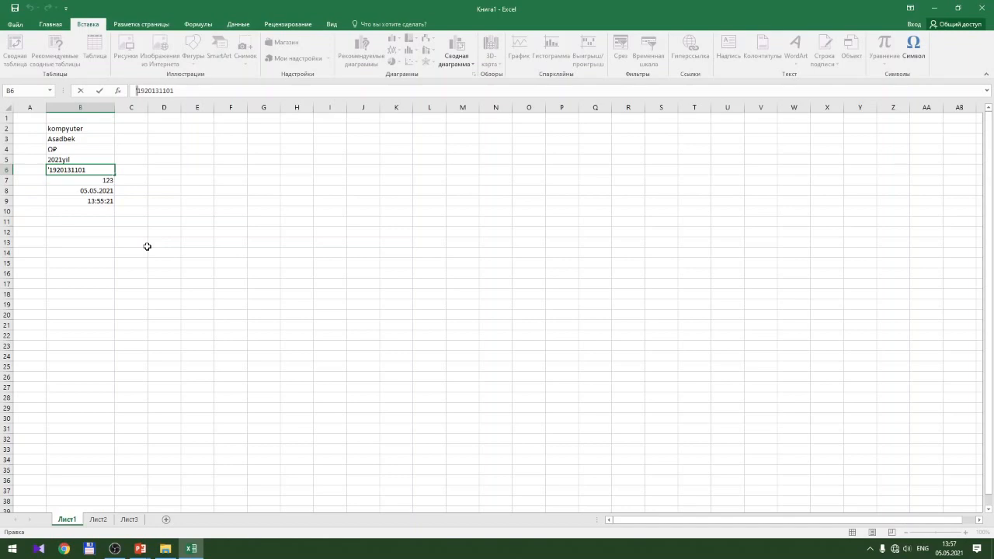
{"action": "type", "text": "'"}
{"action": "key", "text": "Return"}
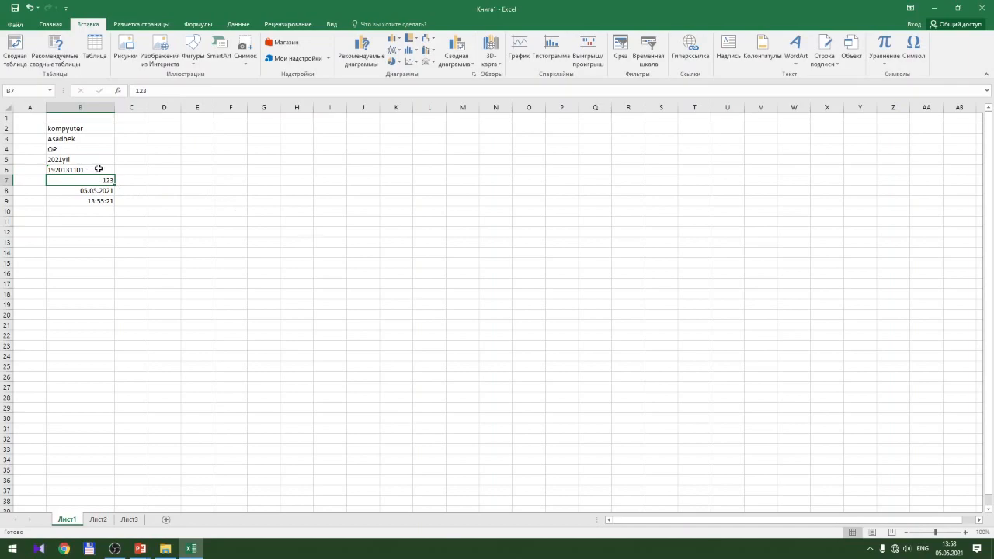
{"action": "left_click", "coordinate": [99, 168]}
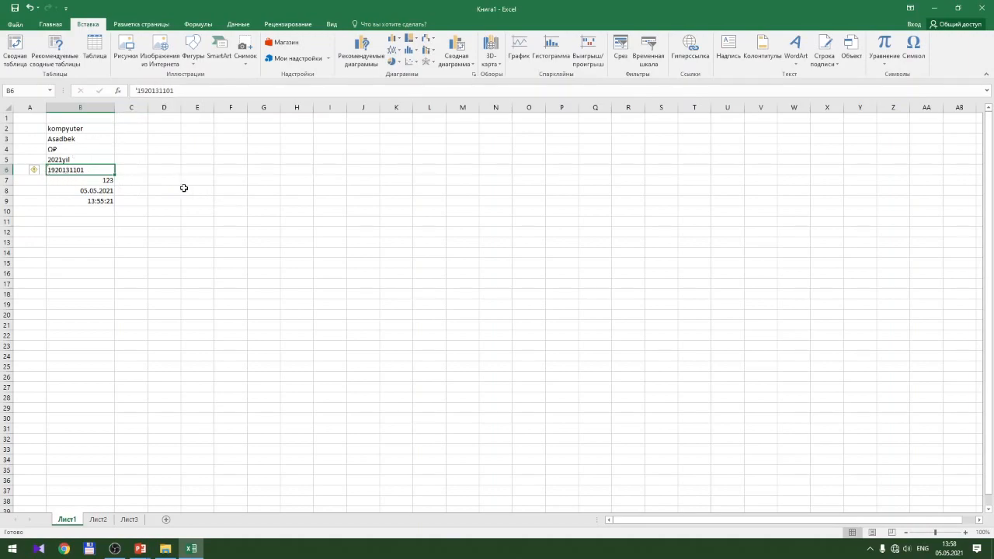
{"action": "left_click", "coordinate": [967, 533]}
{"action": "left_click", "coordinate": [967, 533]}
Zoom the sheet to 280% and cancel a stray entry in B6 with Esc
{"action": "left_click", "coordinate": [967, 533]}
{"action": "left_click", "coordinate": [967, 533]}
{"action": "left_click", "coordinate": [966, 532]}
{"action": "left_click", "coordinate": [966, 532]}
{"action": "left_click", "coordinate": [966, 532]}
{"action": "left_click", "coordinate": [966, 532]}
{"action": "left_click", "coordinate": [966, 532]}
{"action": "left_click", "coordinate": [966, 532]}
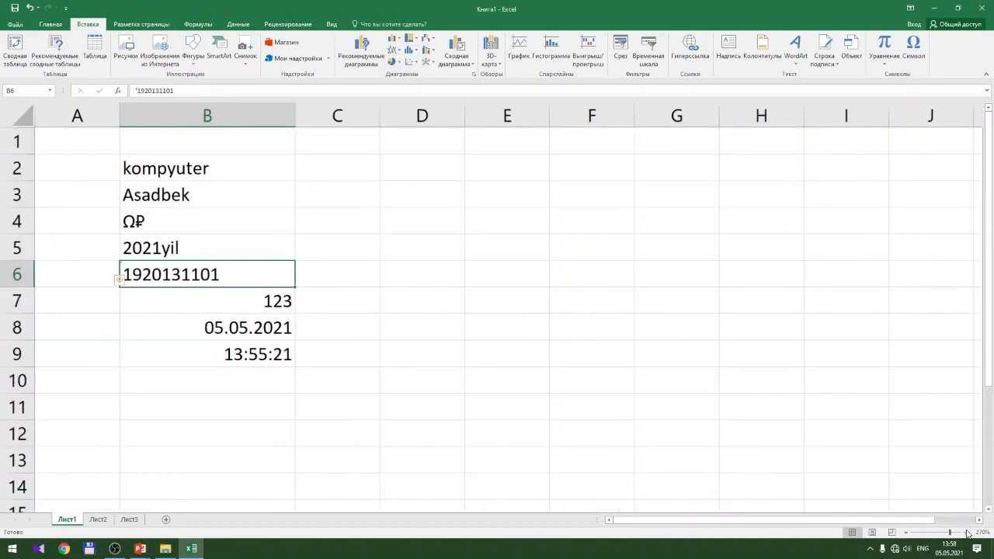
{"action": "left_click", "coordinate": [966, 532]}
{"action": "left_click", "coordinate": [966, 531]}
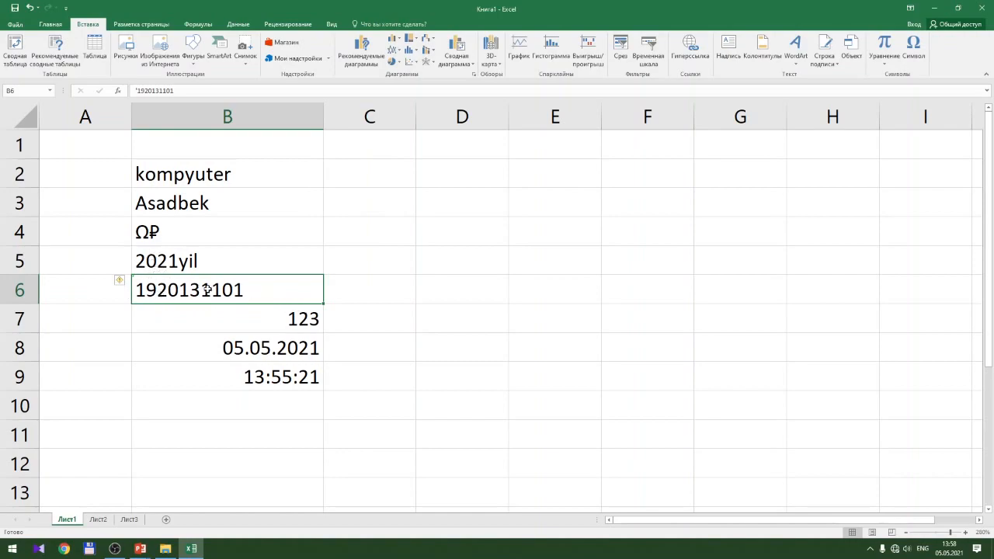
{"action": "type", "text": "1"}
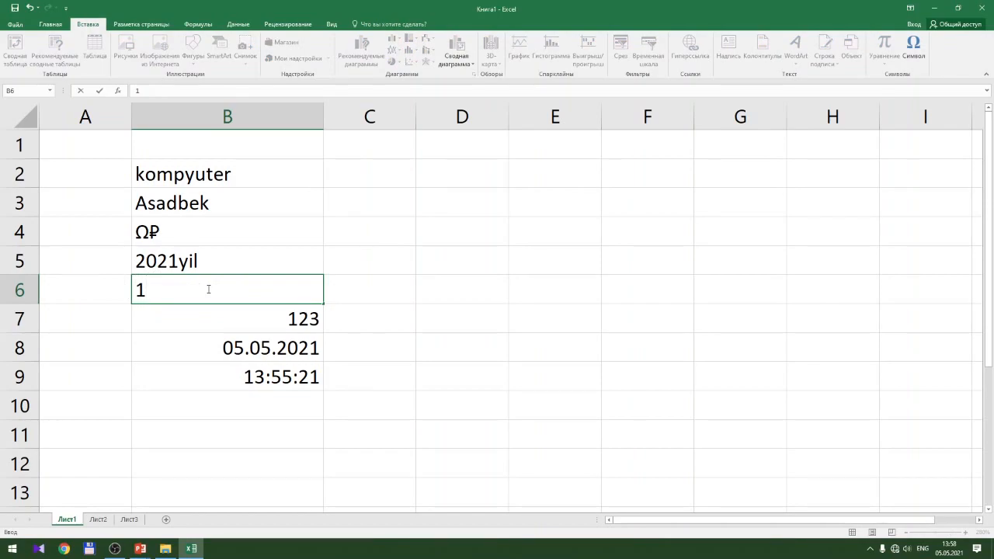
{"action": "key", "text": "Escape"}
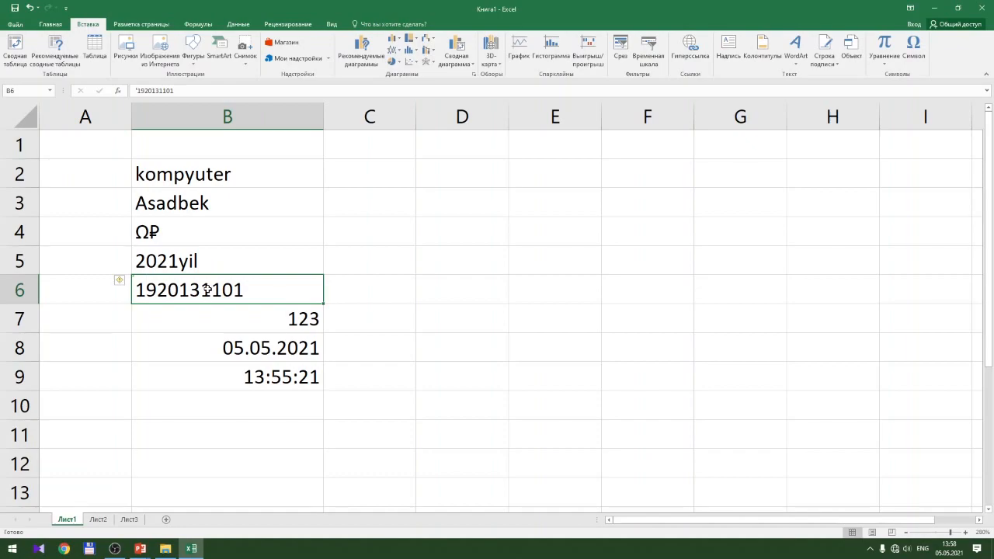
Open B6 for in-place editing with F2 and move through its digits and text
{"action": "key", "text": "F2"}
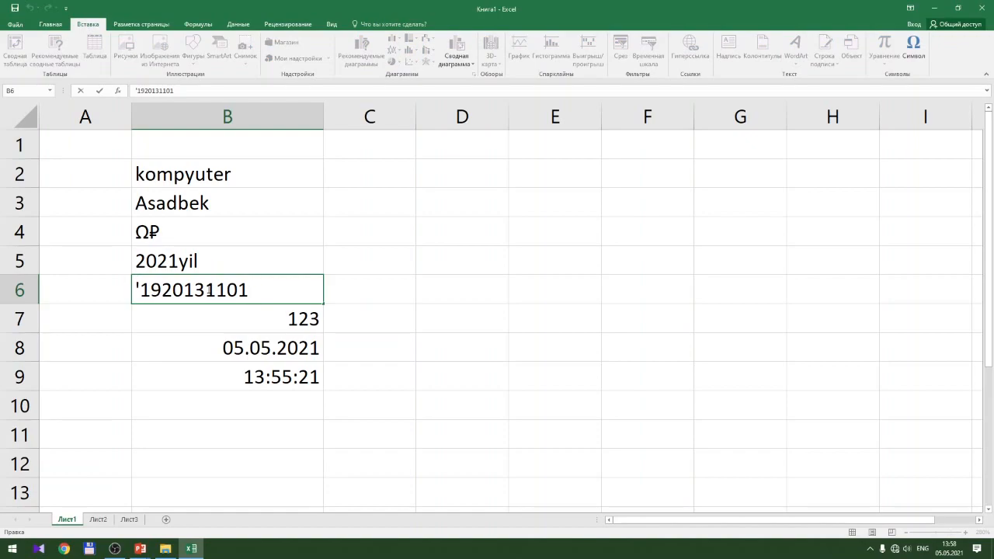
{"action": "key", "text": "Left"}
{"action": "key", "text": "Left"}
{"action": "key", "text": "Left"}
{"action": "key", "text": "Left"}
{"action": "key", "text": "Left"}
{"action": "key", "text": "Left"}
{"action": "key", "text": "Left"}
{"action": "key", "text": "Left"}
{"action": "key", "text": "Left"}
{"action": "key", "text": "Right"}
{"action": "key", "text": "Right"}
{"action": "key", "text": "Right"}
{"action": "key", "text": "Right"}
{"action": "key", "text": "Right"}
{"action": "key", "text": "Left"}
{"action": "key", "text": "Right"}
{"action": "left_click_drag", "start_coordinate": [187, 92], "coordinate": [133, 92]}
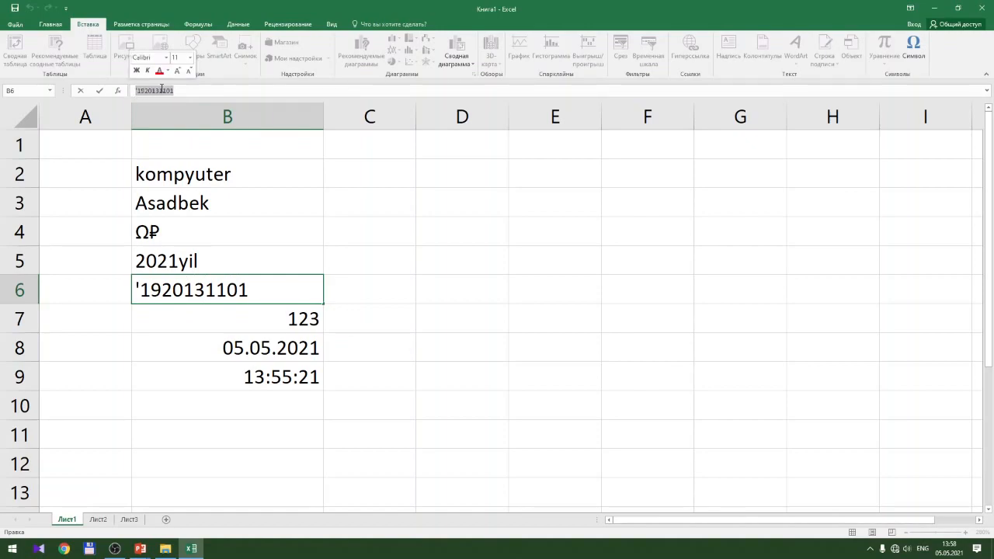
{"action": "left_click", "coordinate": [196, 91]}
Insert 11221 after 19201 in B6, discard it with Esc, and select D5
{"action": "left_click_drag", "start_coordinate": [197, 92], "coordinate": [134, 92]}
{"action": "left_click", "coordinate": [216, 92]}
{"action": "left_click", "coordinate": [157, 90]}
{"action": "type", "text": "11221"}
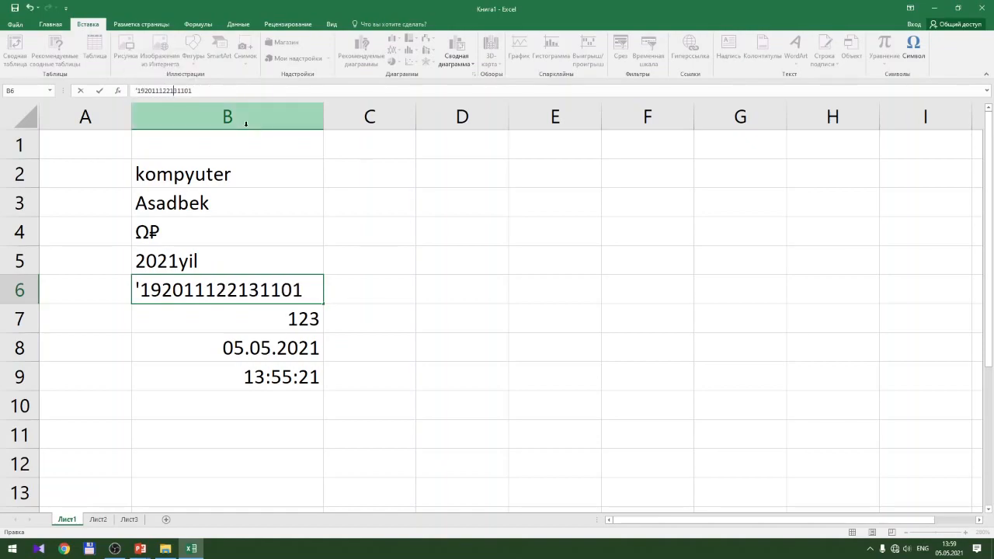
{"action": "key", "text": "Escape"}
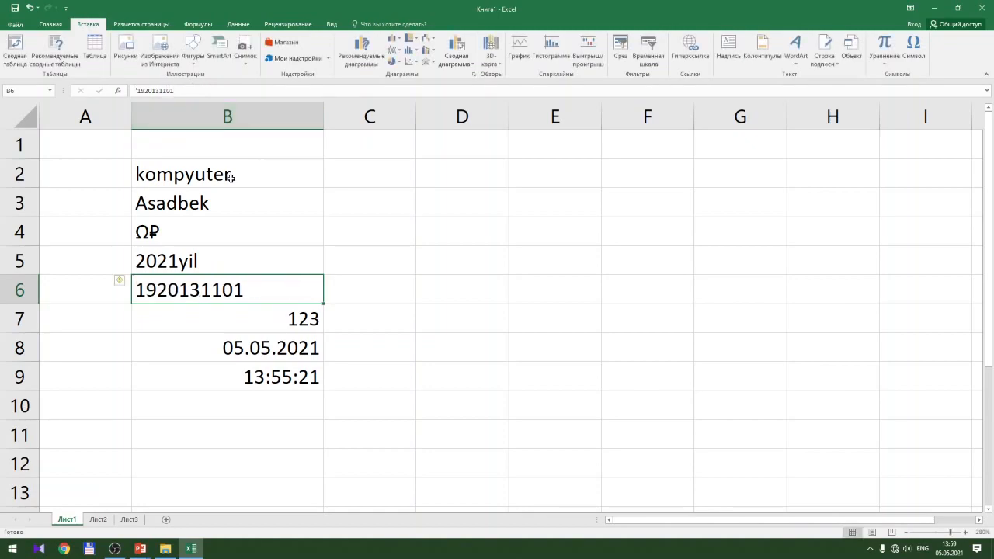
{"action": "left_click", "coordinate": [451, 271]}
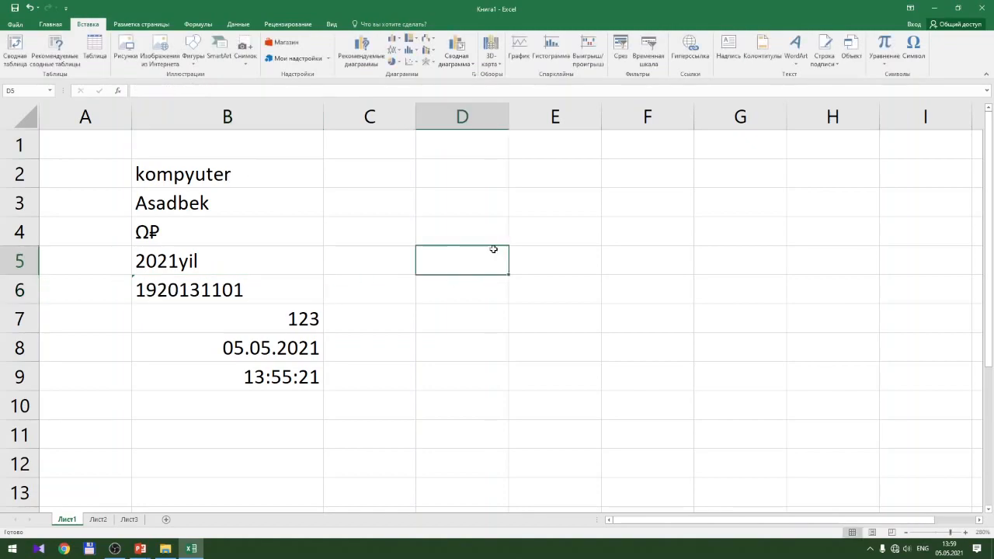
{"action": "left_click", "coordinate": [905, 533]}
Zoom the sheet back out to 150%
{"action": "left_click", "coordinate": [906, 533]}
{"action": "left_click", "coordinate": [906, 533]}
{"action": "left_click", "coordinate": [905, 533]}
{"action": "left_click", "coordinate": [906, 533]}
{"action": "left_click", "coordinate": [906, 533]}
{"action": "left_click", "coordinate": [906, 533]}
{"action": "left_click", "coordinate": [905, 532]}
{"action": "left_click", "coordinate": [905, 532]}
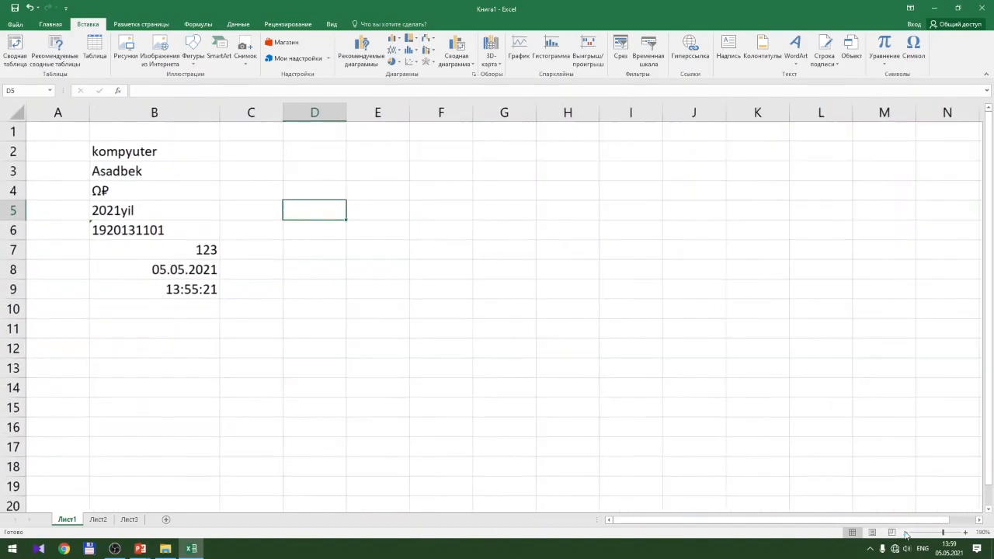
{"action": "left_click", "coordinate": [906, 533]}
{"action": "left_click", "coordinate": [905, 533]}
{"action": "left_click", "coordinate": [905, 532]}
{"action": "left_click", "coordinate": [905, 533]}
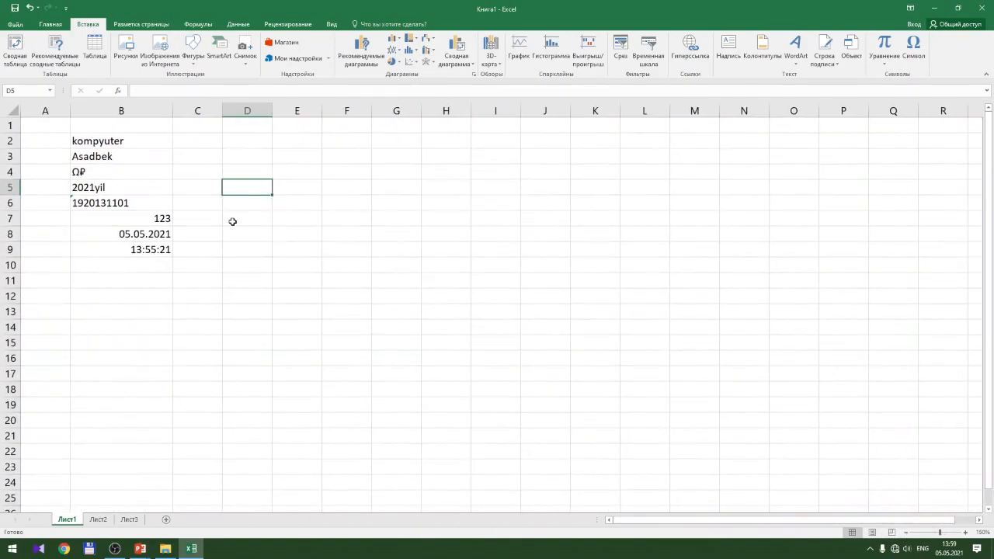
{"action": "left_click", "coordinate": [234, 218]}
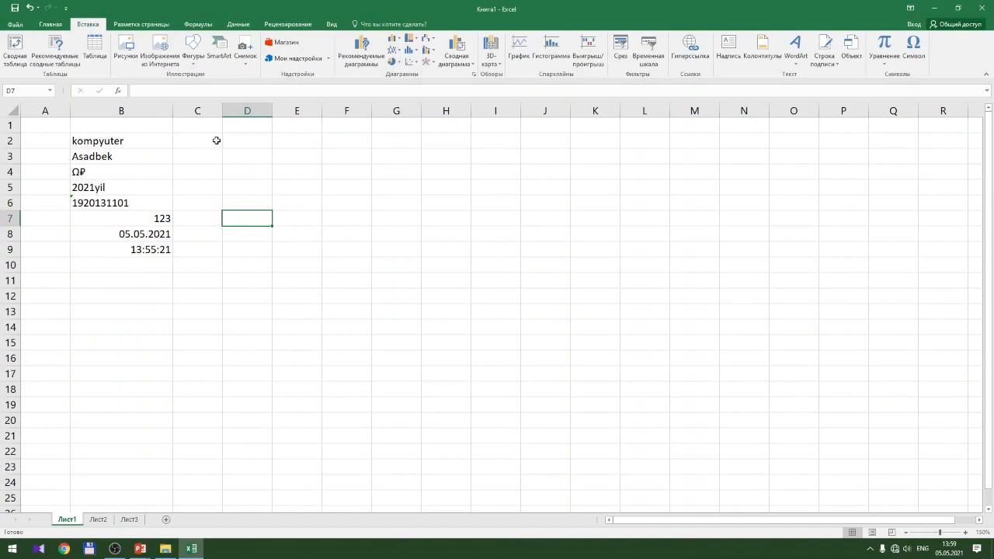
Try selecting D2:D9, D2:D11 and D2:D12, then select D2 plus D10 non-adjacently
{"action": "left_click", "coordinate": [245, 140]}
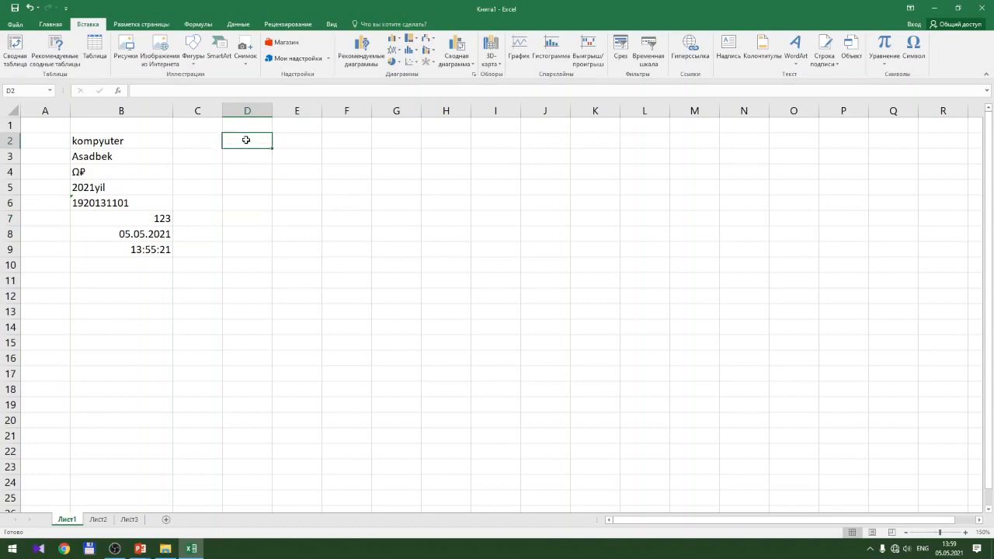
{"action": "left_click_drag", "start_coordinate": [246, 140], "coordinate": [247, 246]}
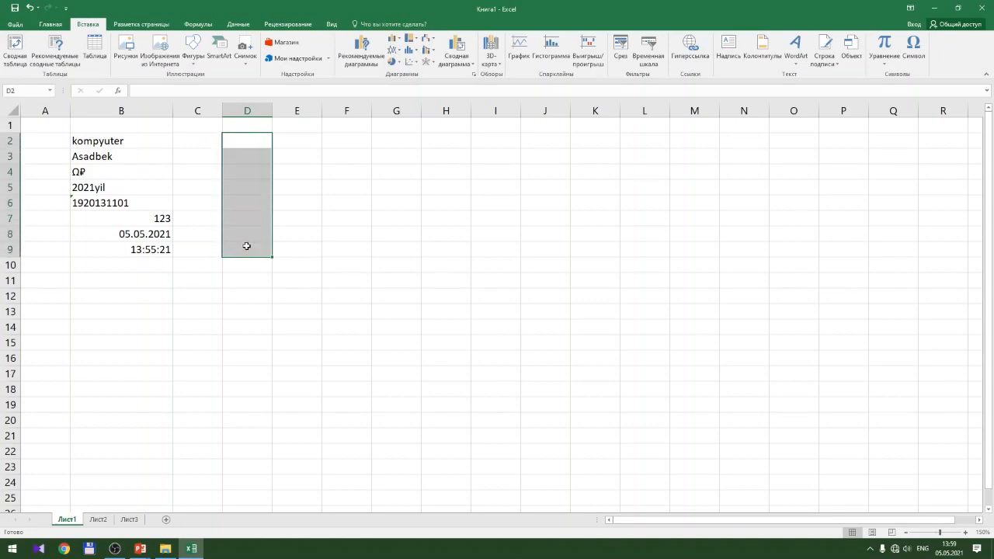
{"action": "left_click_drag", "start_coordinate": [248, 139], "coordinate": [255, 278]}
{"action": "left_click_drag", "start_coordinate": [250, 140], "coordinate": [253, 292]}
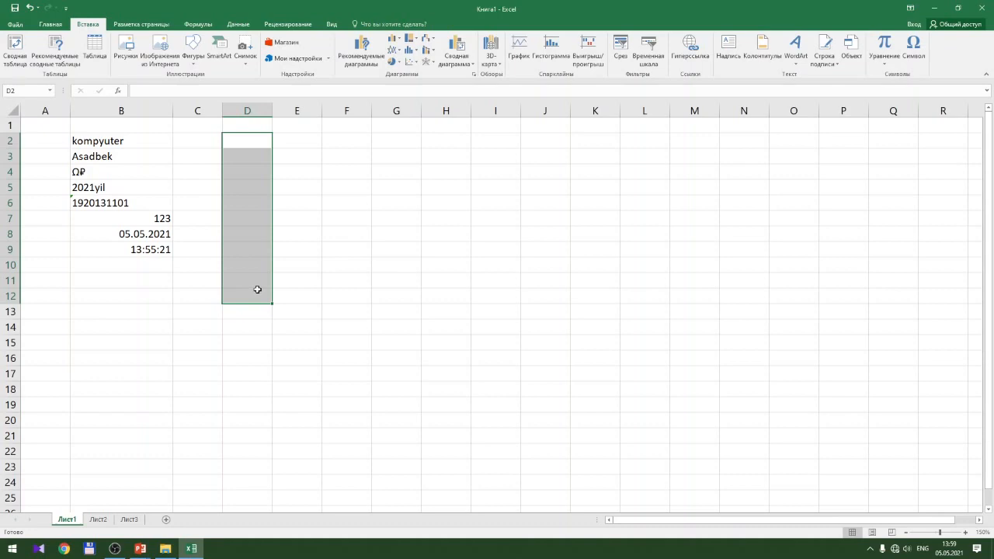
{"action": "left_click", "coordinate": [242, 140]}
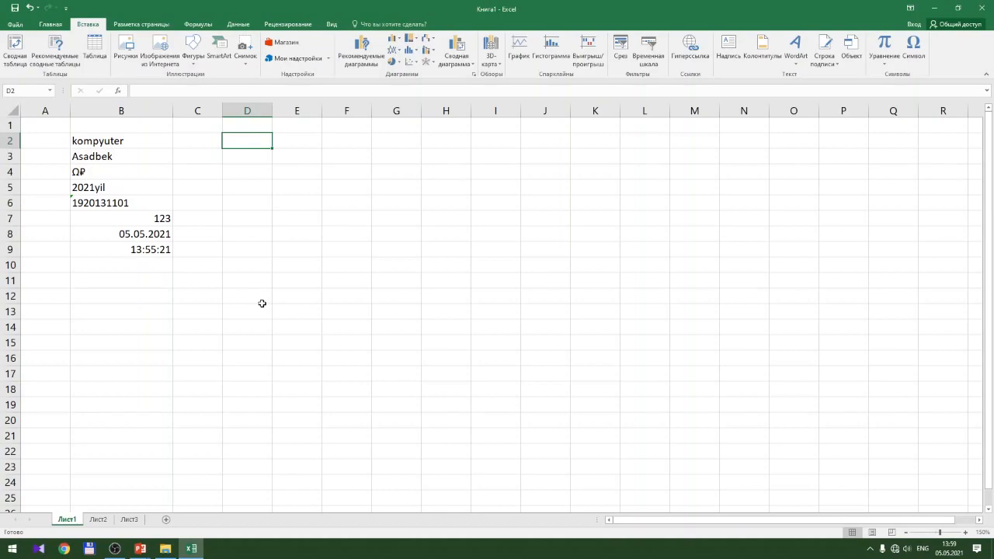
{"action": "left_click", "coordinate": [248, 265], "text": "shift"}
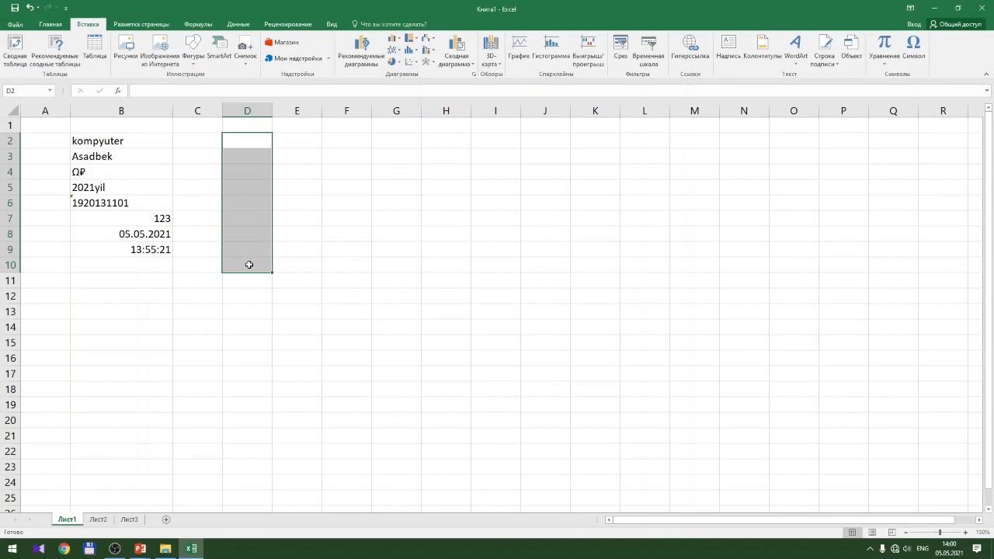
{"action": "left_click", "coordinate": [263, 140]}
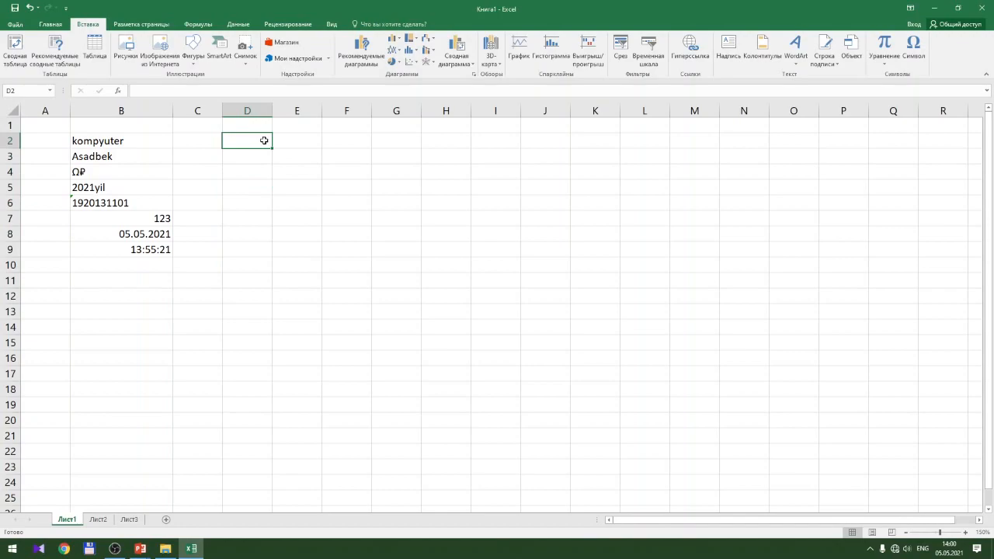
{"action": "left_click", "coordinate": [251, 267], "text": "ctrl"}
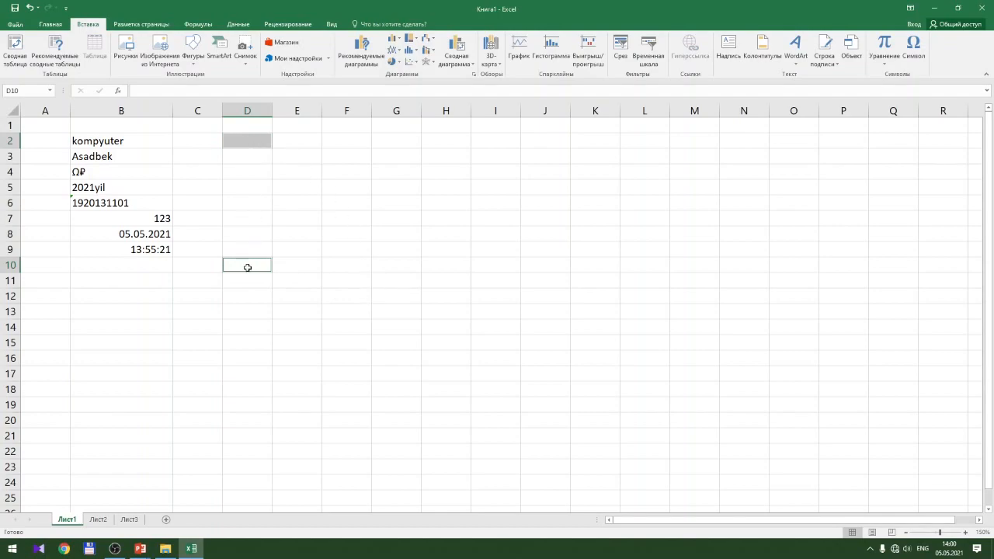
{"action": "left_click", "coordinate": [396, 266], "text": "ctrl"}
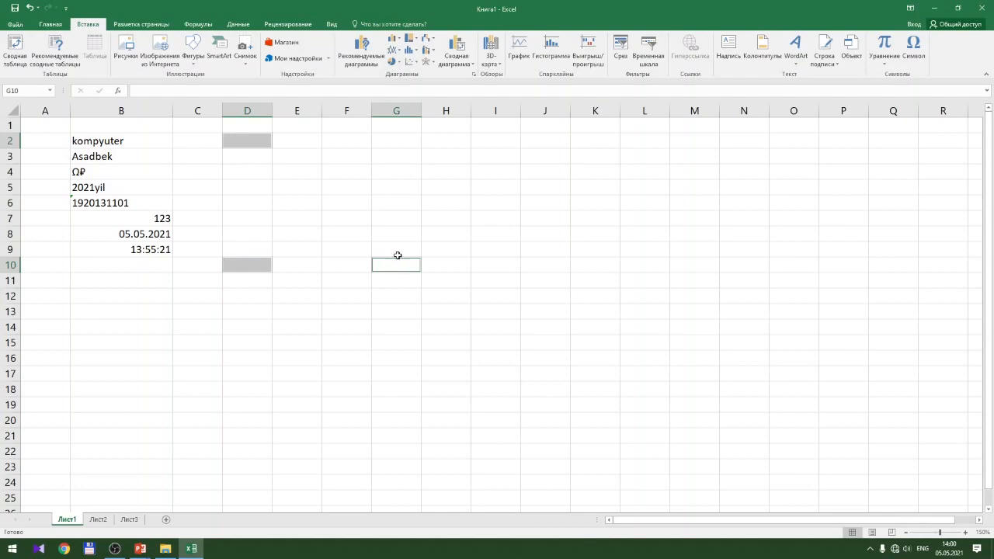
{"action": "left_click", "coordinate": [397, 142], "text": "ctrl"}
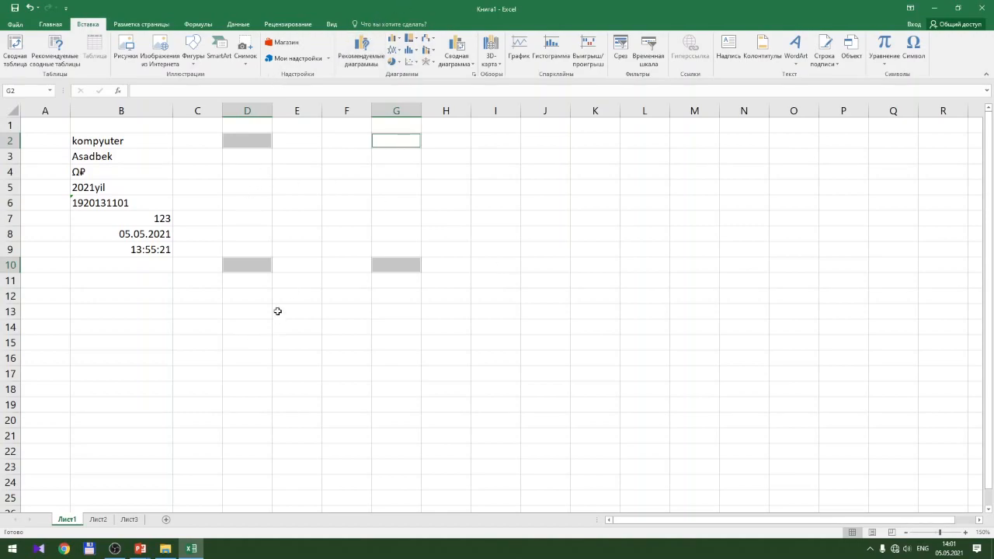
{"action": "left_click", "coordinate": [295, 212]}
{"action": "left_click_drag", "start_coordinate": [53, 111], "coordinate": [415, 117]}
{"action": "left_click_drag", "start_coordinate": [578, 106], "coordinate": [613, 105]}
{"action": "left_click", "coordinate": [264, 298]}
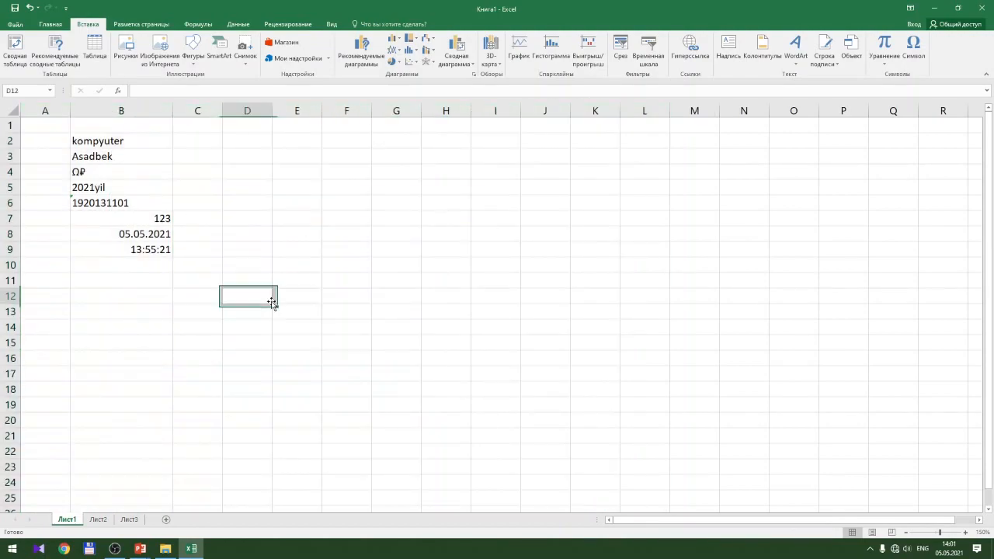
{"action": "left_click", "coordinate": [45, 111]}
{"action": "mouse_move", "coordinate": [380, 112]}
{"action": "left_mouse_down"}
{"action": "mouse_move", "coordinate": [395, 116]}
{"action": "mouse_move", "coordinate": [37, 113]}
{"action": "mouse_move", "coordinate": [392, 104]}
{"action": "left_mouse_up"}
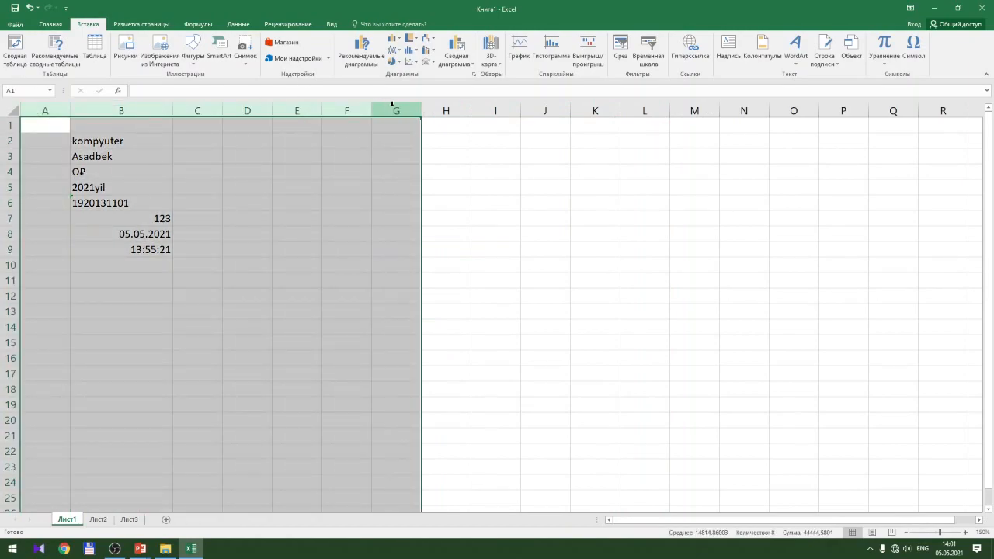
{"action": "left_click_drag", "start_coordinate": [393, 105], "coordinate": [48, 107]}
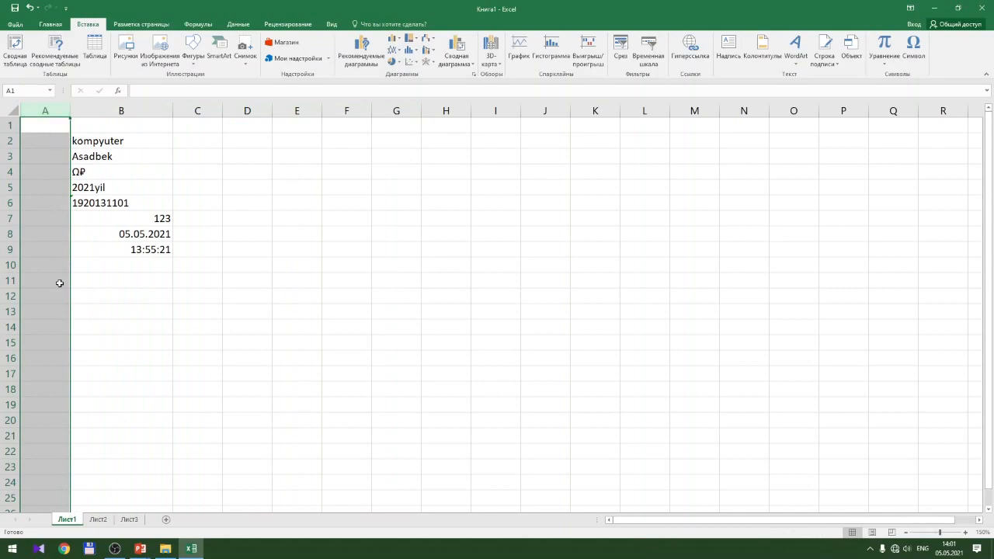
{"action": "left_click", "coordinate": [46, 126]}
{"action": "scroll", "coordinate": [84, 204], "scroll_direction": "down", "scroll_amount": 2}
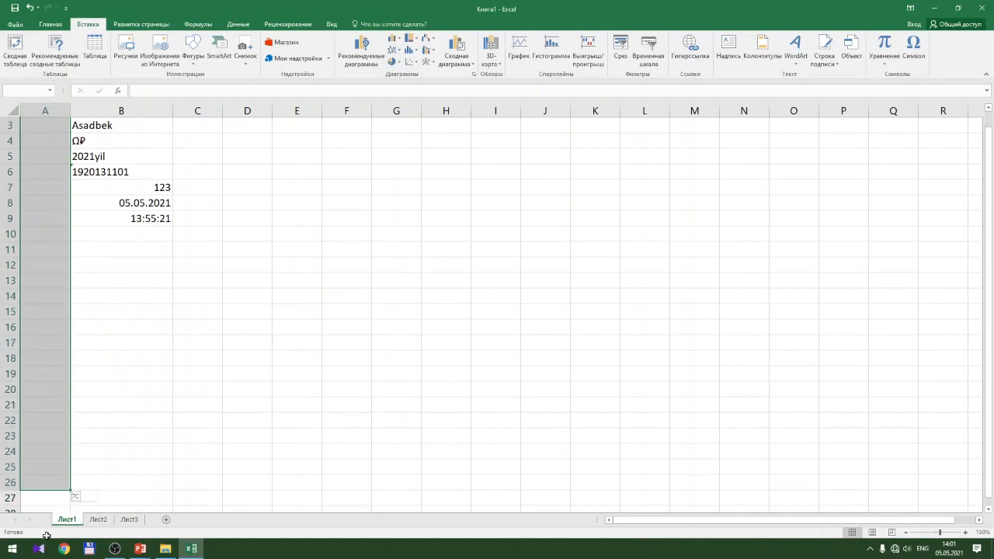
{"action": "scroll", "coordinate": [83, 204], "scroll_direction": "up", "scroll_amount": 2}
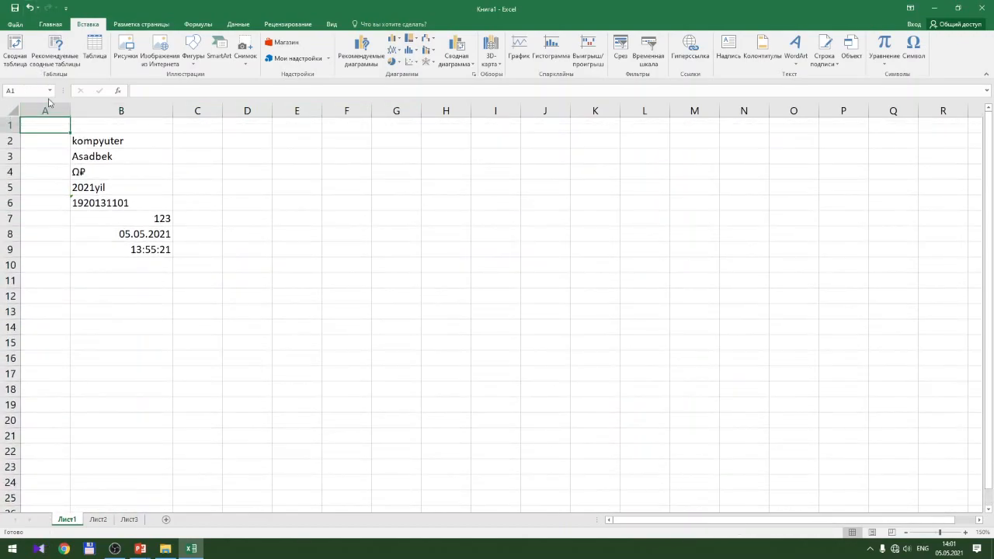
{"action": "left_click", "coordinate": [46, 110]}
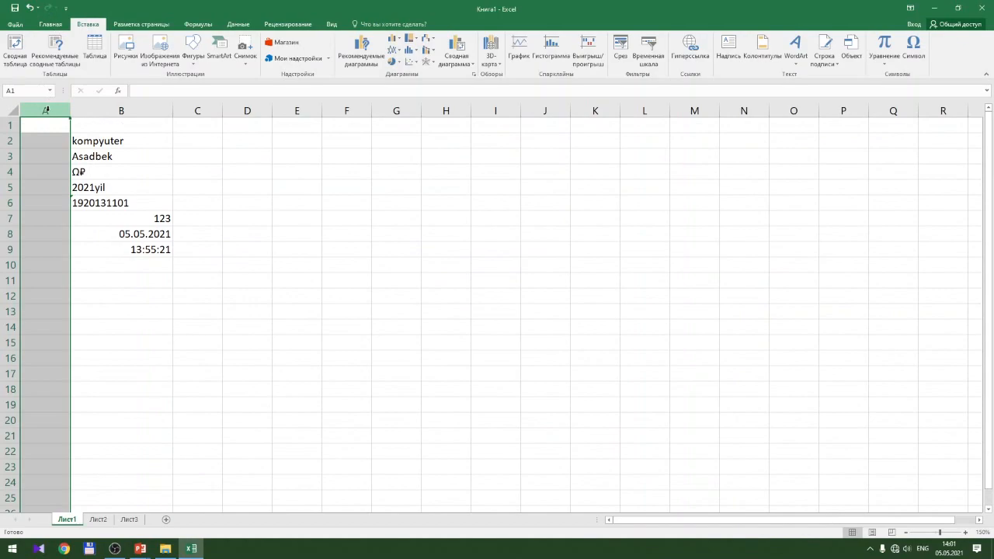
{"action": "left_click", "coordinate": [298, 111], "text": "ctrl"}
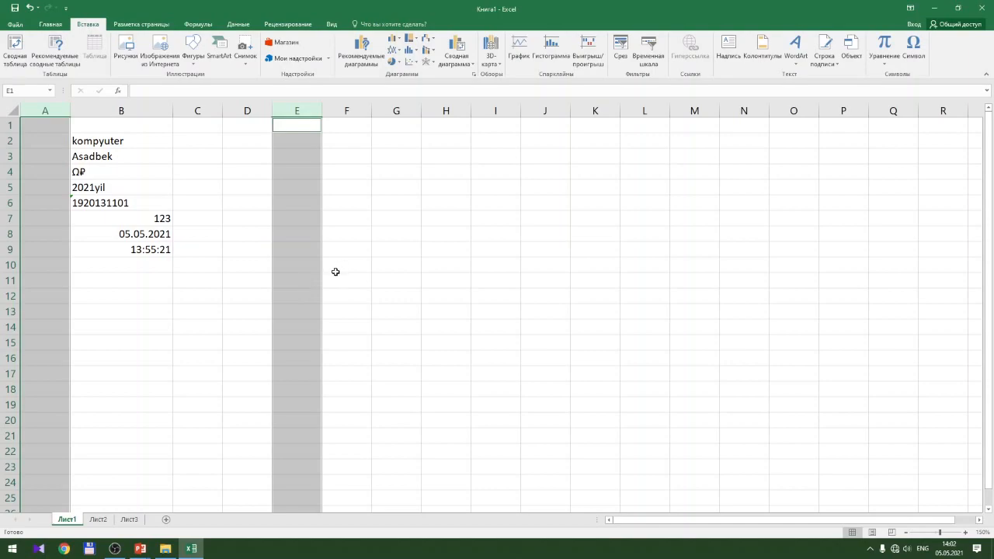
{"action": "left_click", "coordinate": [499, 110], "text": "shift"}
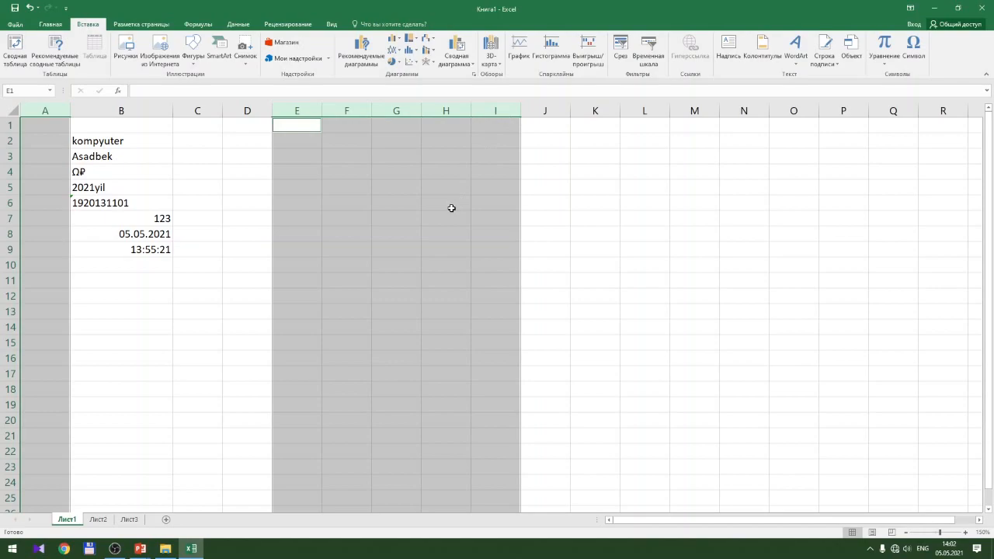
{"action": "left_click", "coordinate": [305, 271]}
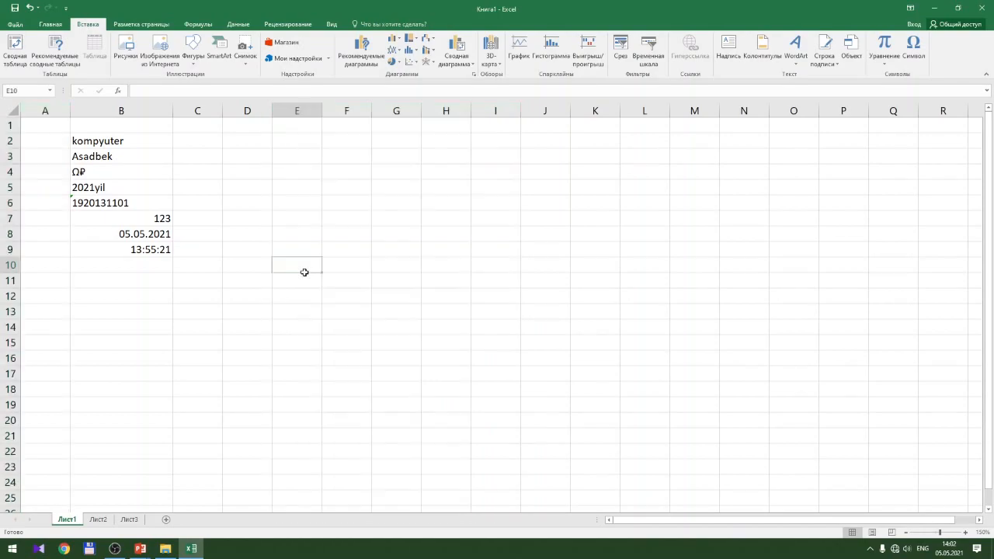
{"action": "left_click", "coordinate": [9, 172]}
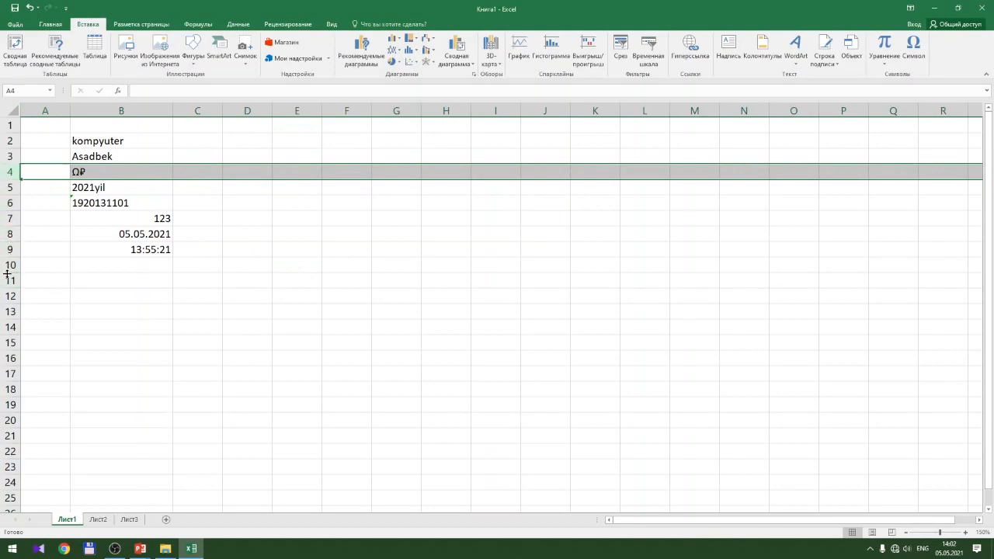
{"action": "left_click", "coordinate": [9, 233], "text": "ctrl"}
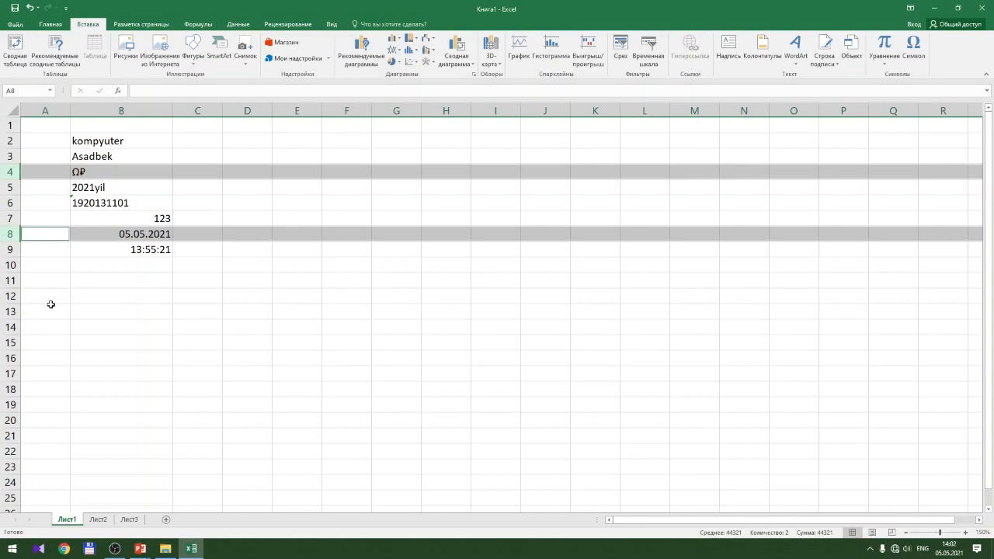
{"action": "left_click", "coordinate": [11, 296], "text": "ctrl"}
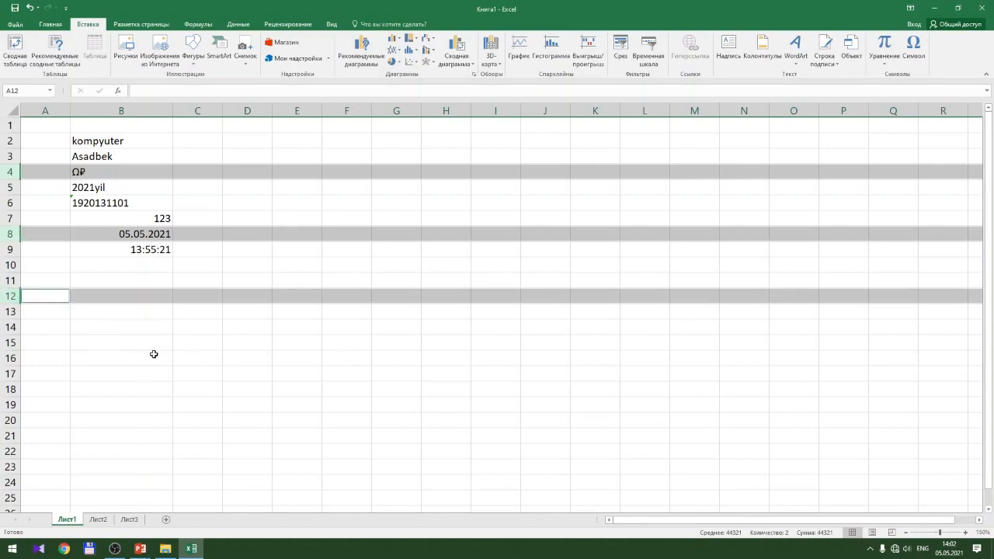
{"action": "left_click", "coordinate": [11, 420], "text": "shift"}
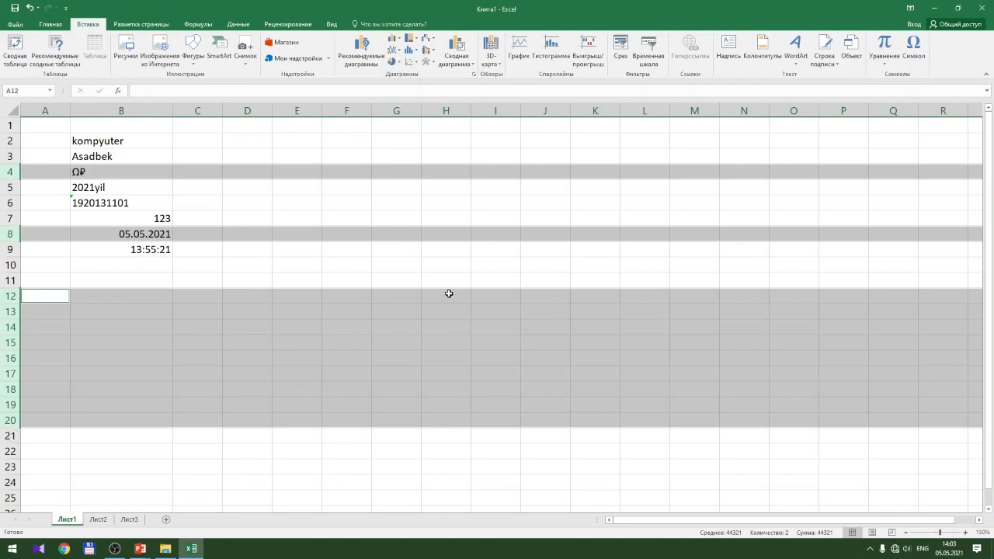
{"action": "left_click", "coordinate": [449, 293]}
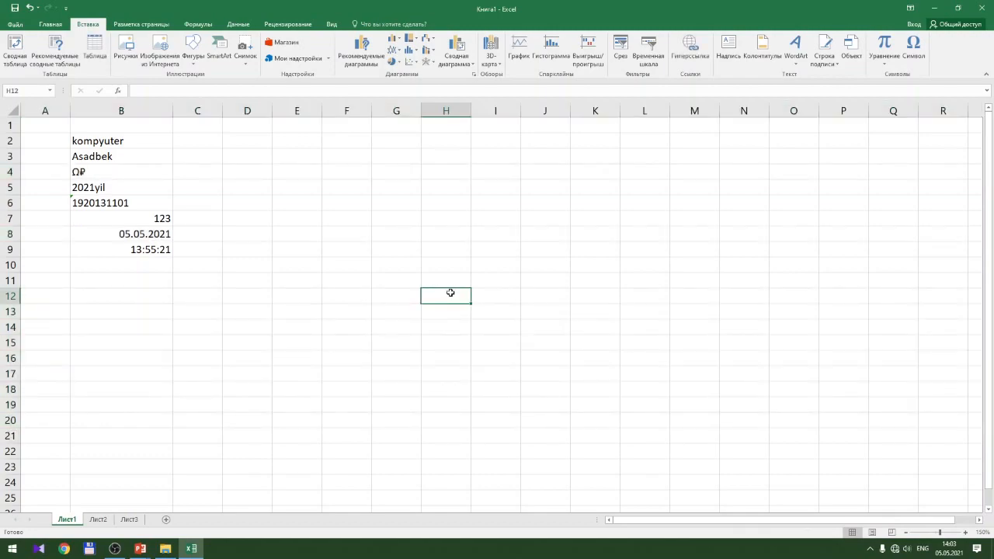
{"action": "left_click", "coordinate": [281, 192]}
{"action": "left_click", "coordinate": [179, 156]}
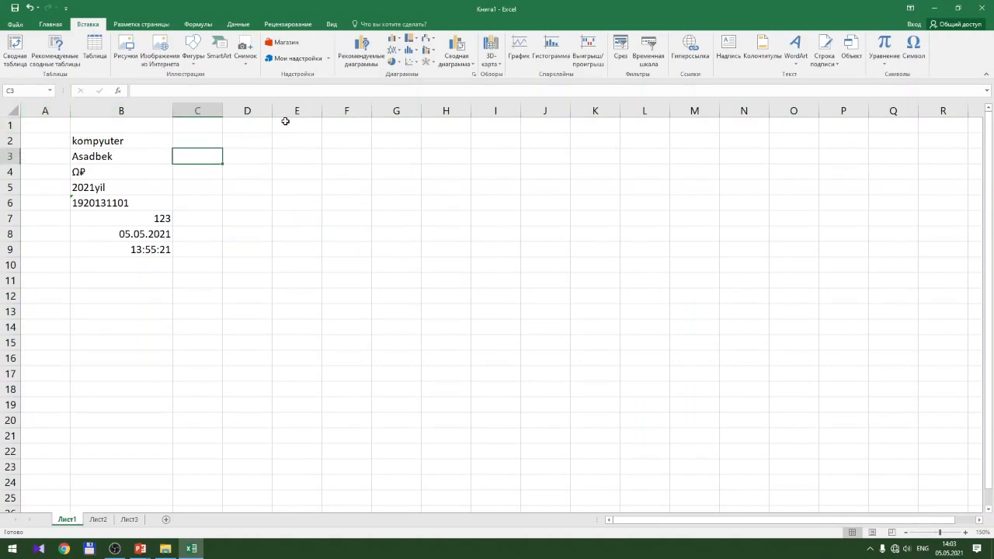
{"action": "left_click", "coordinate": [10, 110]}
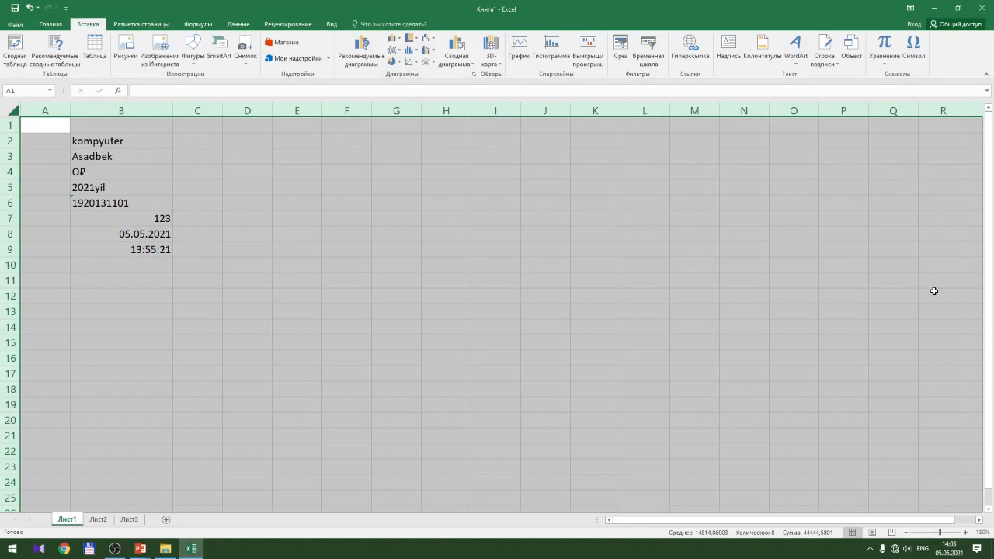
{"action": "left_click_drag", "start_coordinate": [771, 524], "coordinate": [978, 525]}
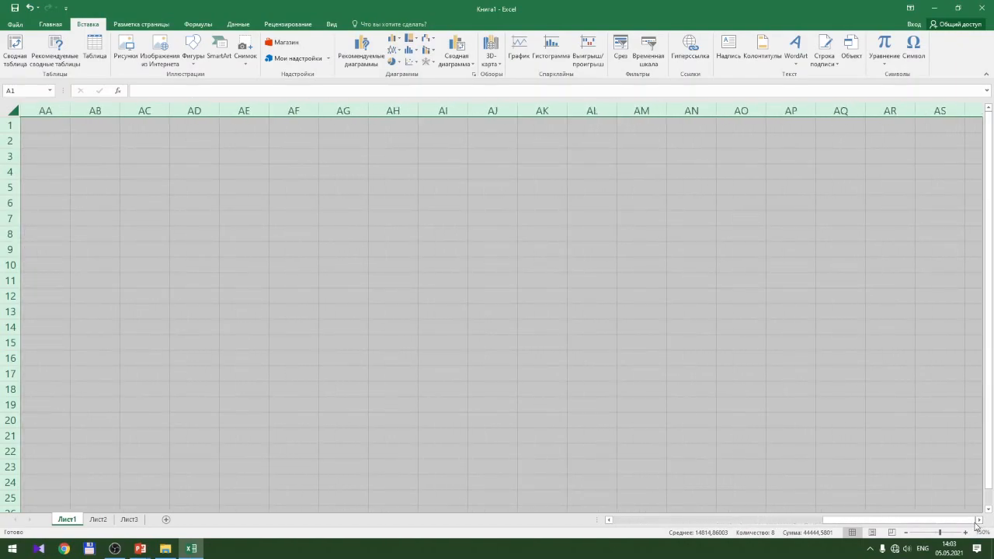
{"action": "left_click", "coordinate": [932, 313]}
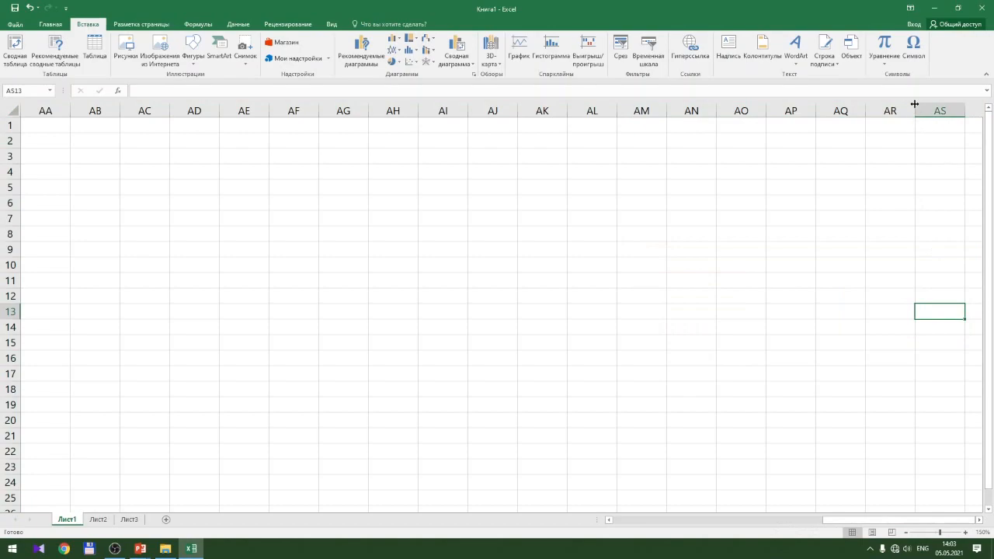
{"action": "left_click", "coordinate": [937, 109]}
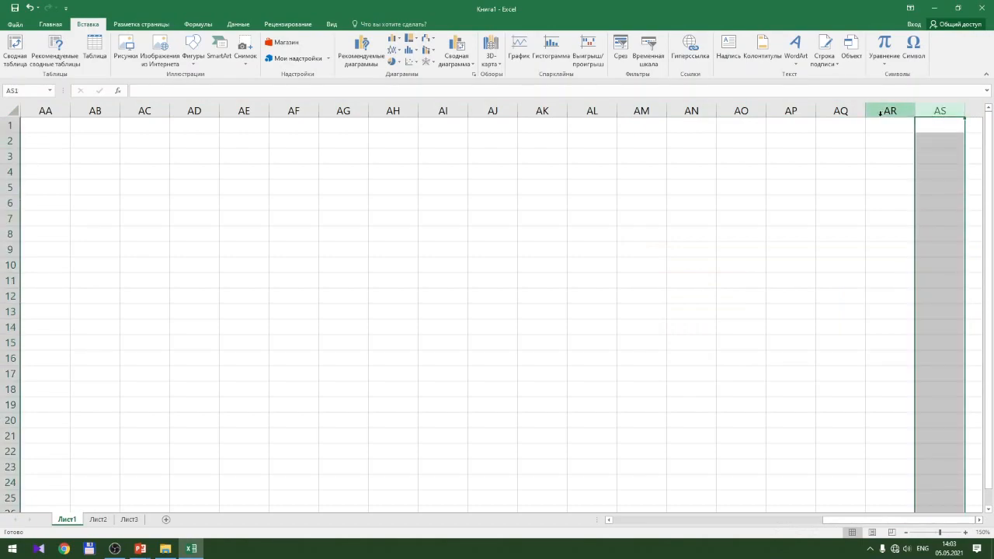
{"action": "left_click_drag", "start_coordinate": [631, 525], "coordinate": [629, 525]}
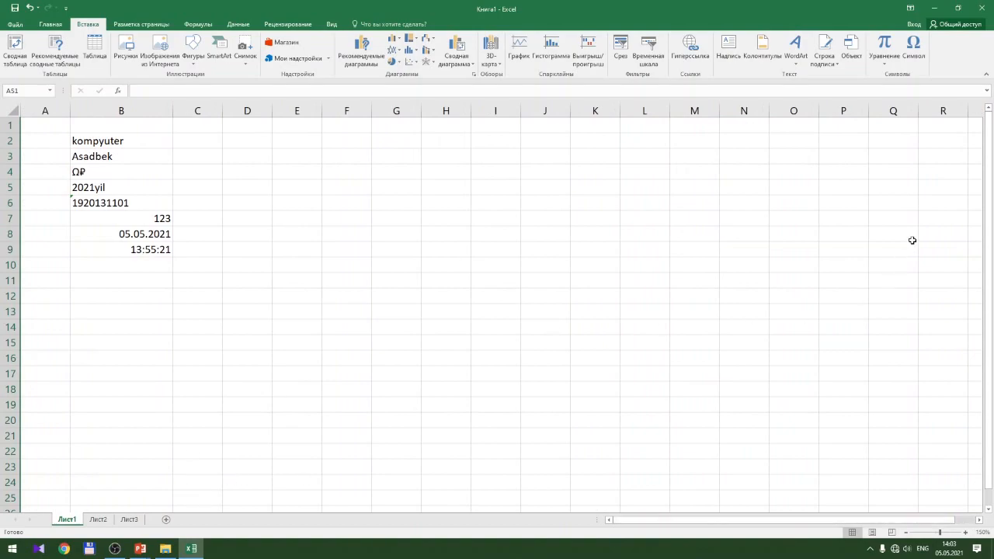
{"action": "left_click", "coordinate": [13, 480]}
{"action": "scroll", "coordinate": [12, 478], "scroll_direction": "down", "scroll_amount": 20}
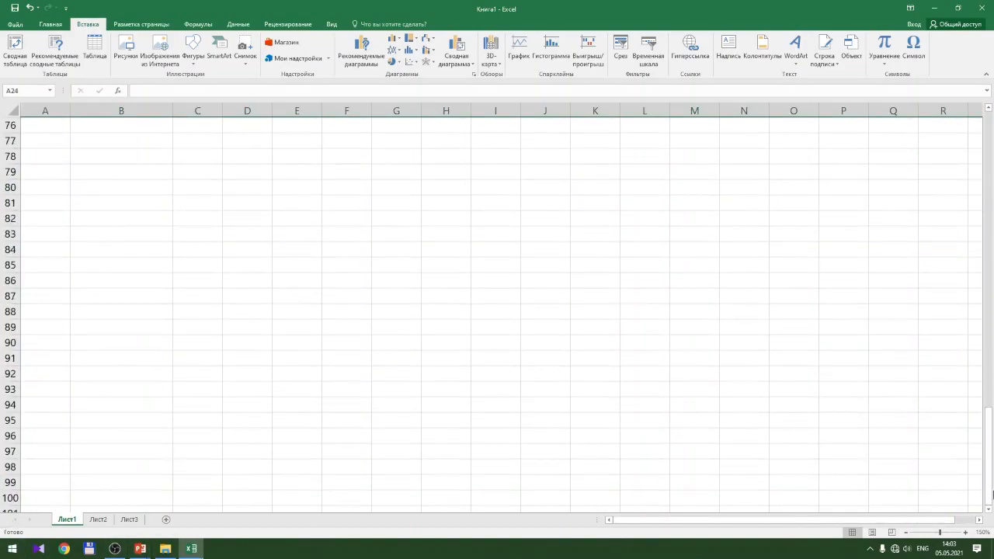
{"action": "left_click_drag", "start_coordinate": [988, 509], "coordinate": [988, 511]}
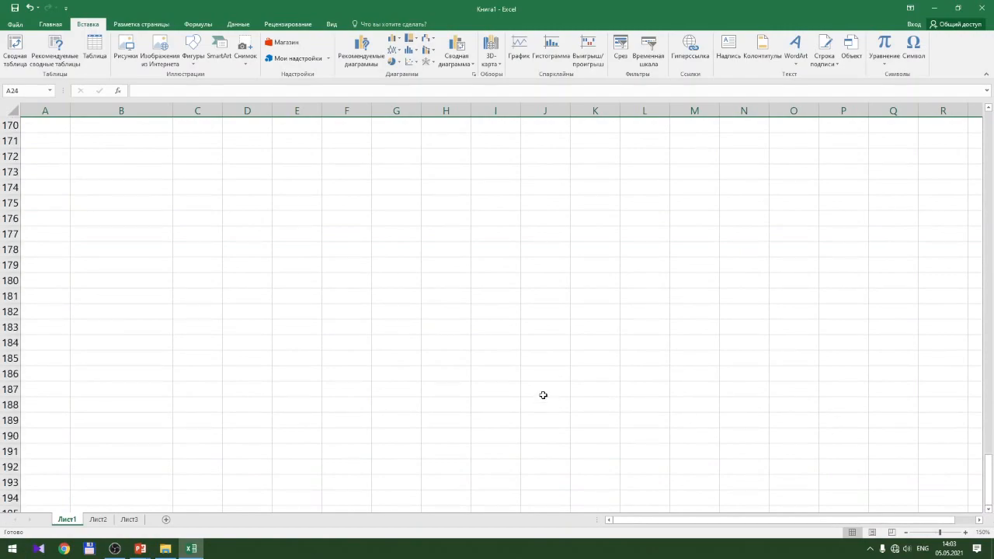
{"action": "left_click", "coordinate": [416, 392]}
{"action": "key", "text": "Home"}
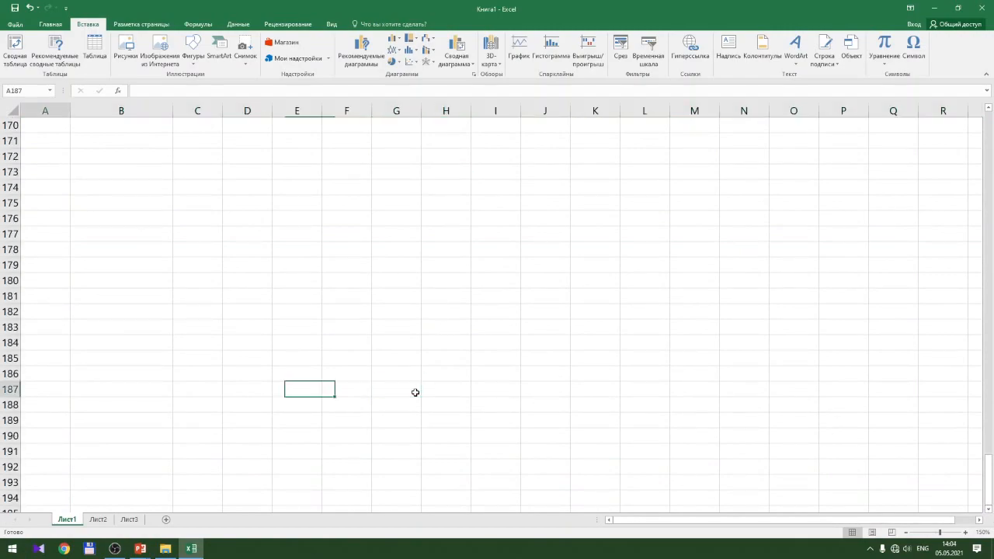
{"action": "key", "text": "Up"}
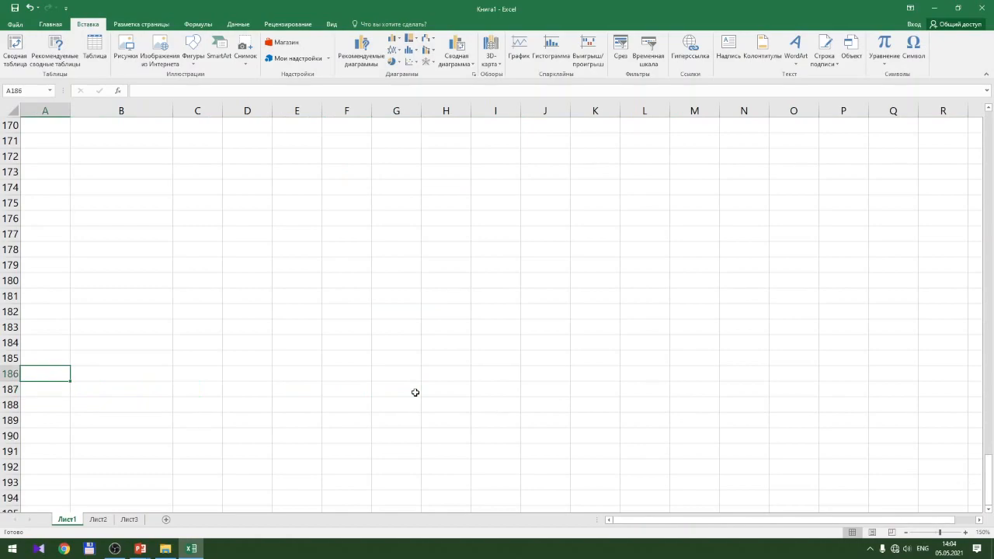
{"action": "key", "text": "ctrl+Home"}
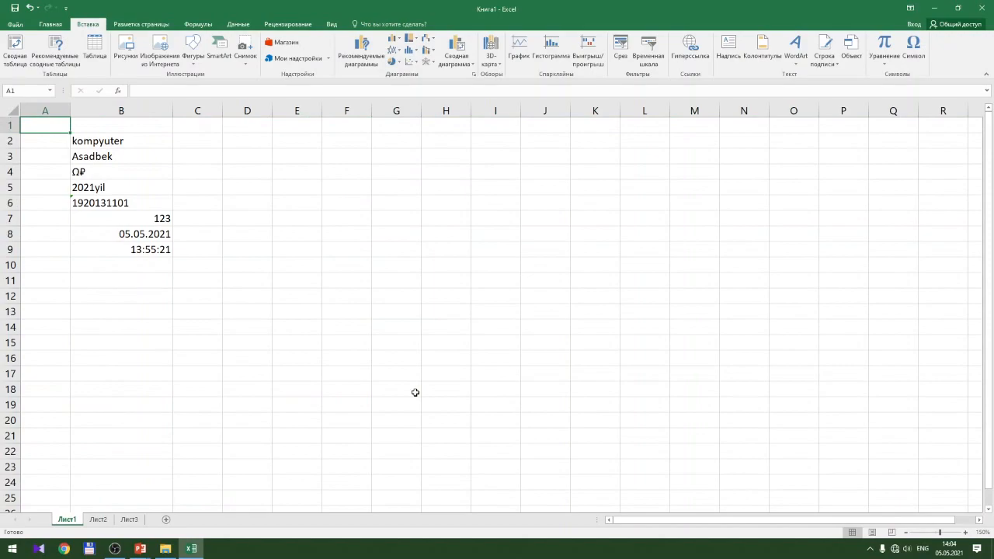
{"action": "left_click", "coordinate": [289, 330]}
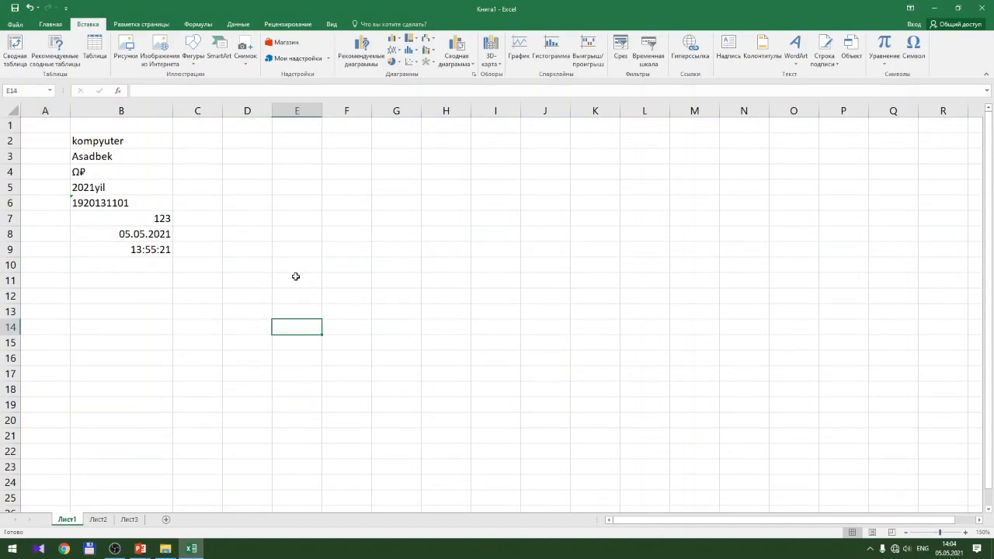
{"action": "left_click", "coordinate": [12, 111]}
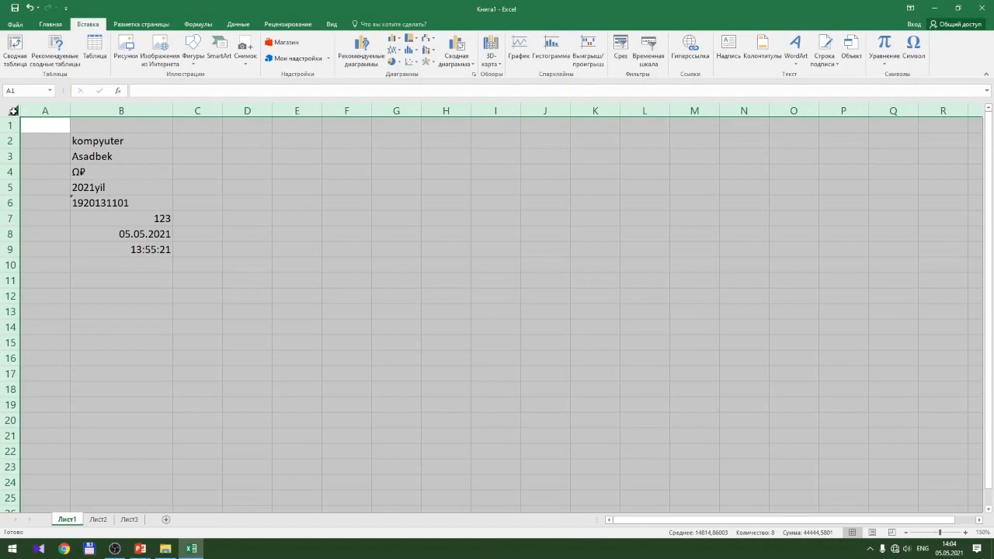
{"action": "left_click", "coordinate": [313, 280]}
{"action": "left_click", "coordinate": [194, 321]}
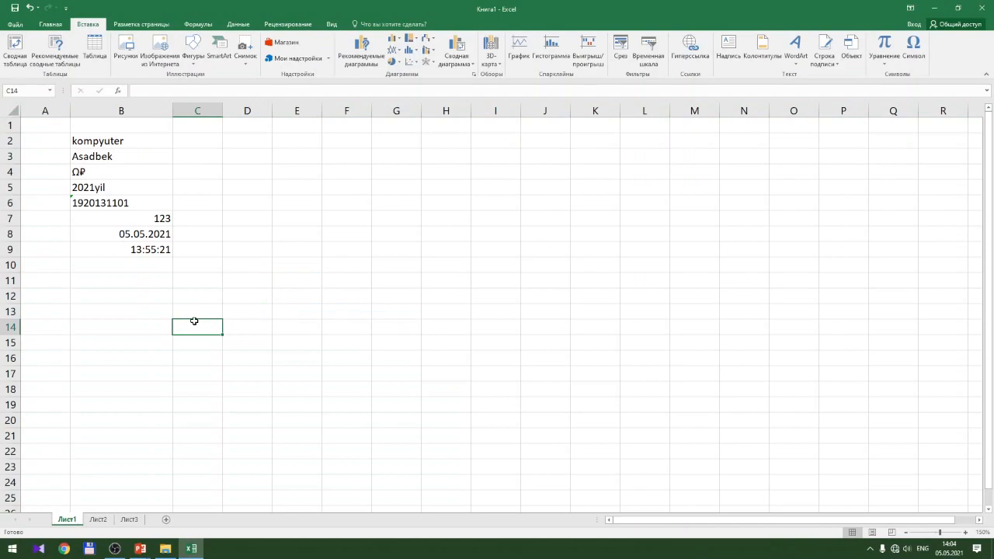
Copy 123 from B7 with Ctrl+C, paste it into E7, and clear the copy border
{"action": "key", "text": "Left"}
{"action": "key", "text": "Up"}
{"action": "key", "text": "Up"}
{"action": "key", "text": "Up"}
{"action": "key", "text": "Up"}
{"action": "key", "text": "Up"}
{"action": "key", "text": "Up"}
{"action": "key", "text": "Up"}
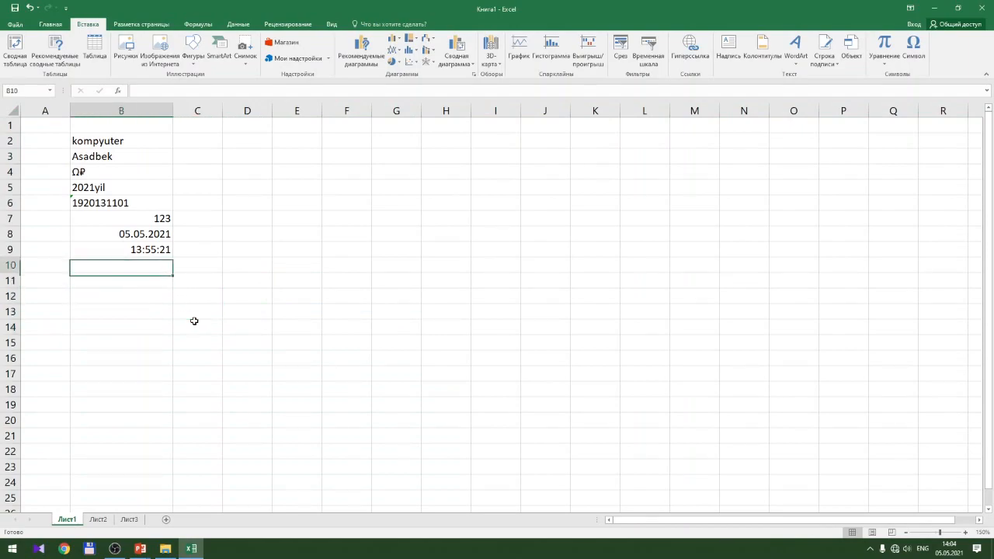
{"action": "key", "text": "ctrl+c"}
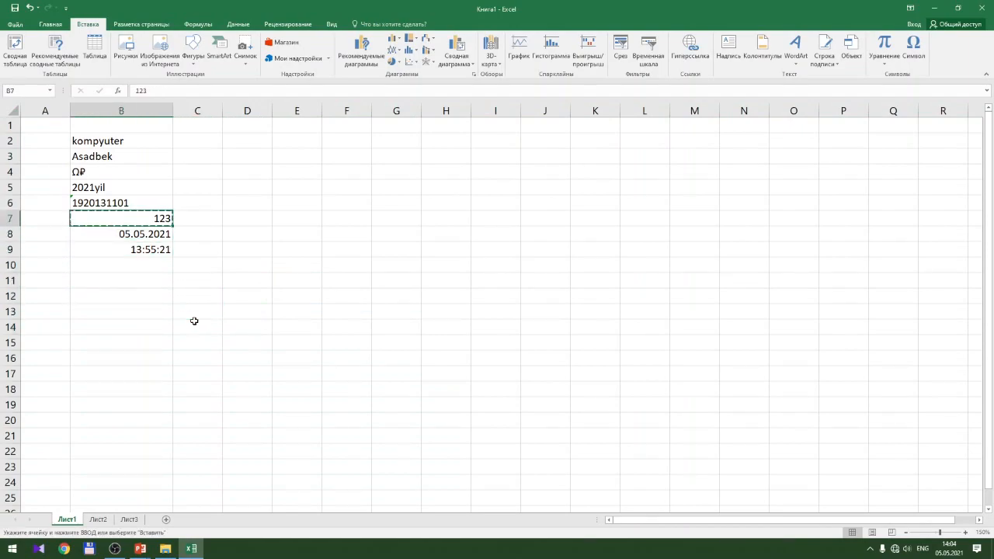
{"action": "key", "text": "Right"}
{"action": "key", "text": "Right"}
{"action": "key", "text": "Right"}
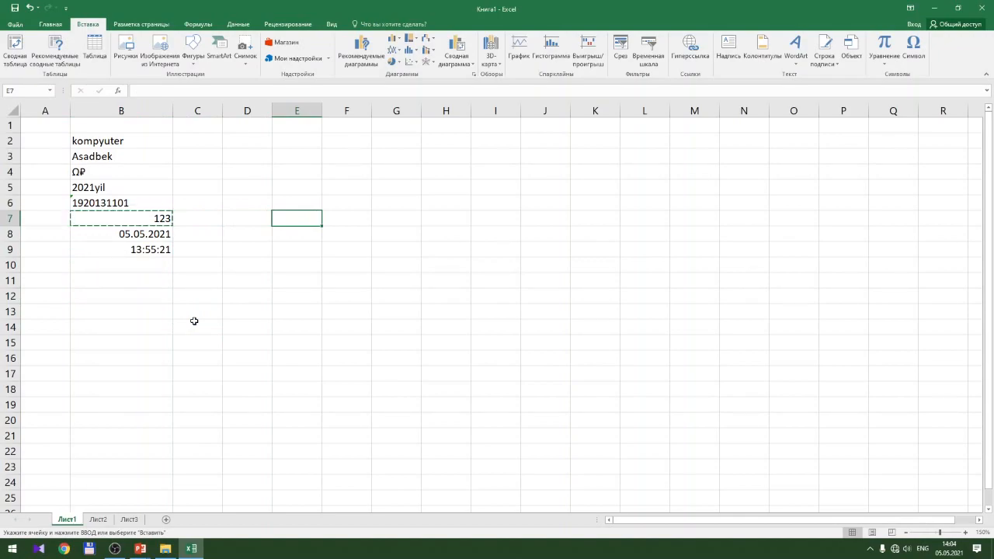
{"action": "key", "text": "ctrl+v"}
{"action": "left_click", "coordinate": [244, 299]}
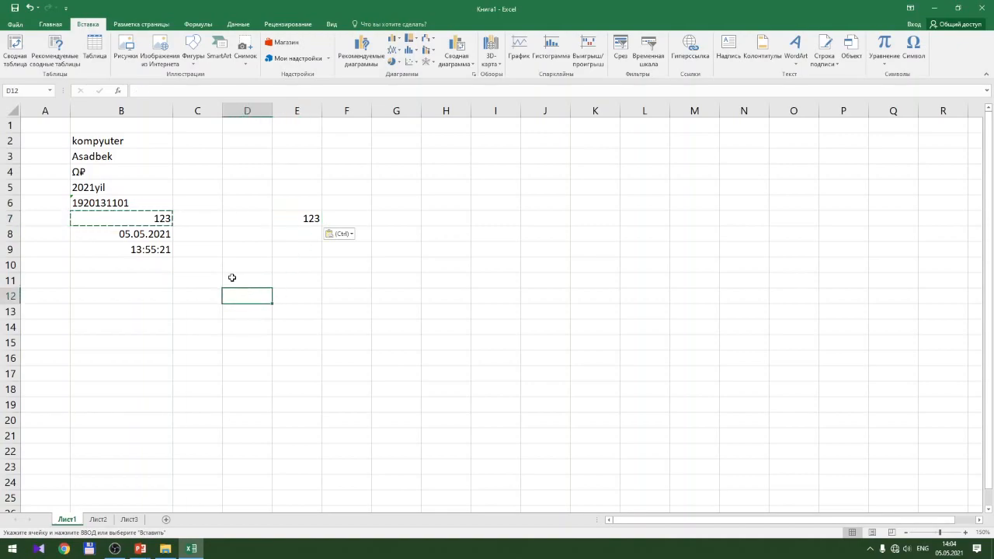
{"action": "key", "text": "Escape"}
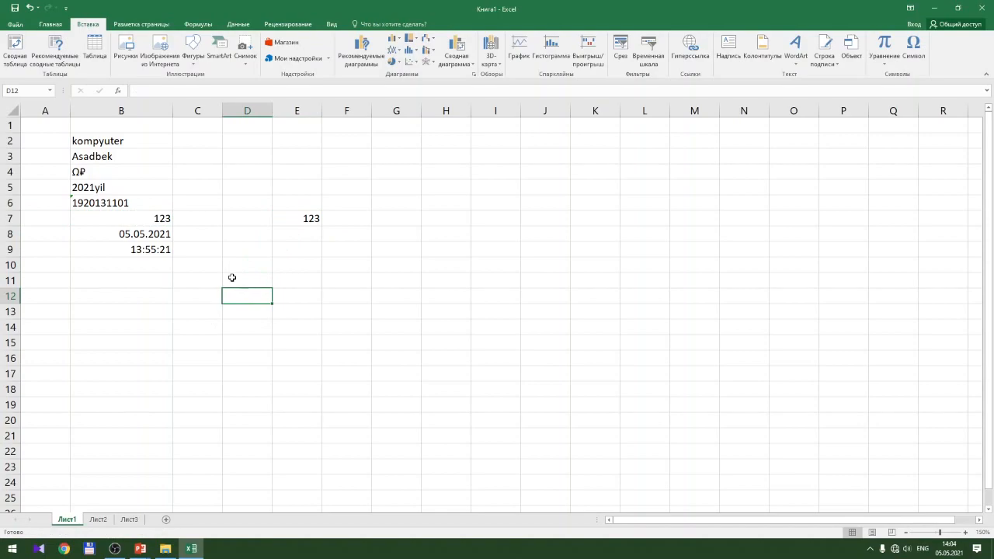
{"action": "left_click", "coordinate": [143, 220]}
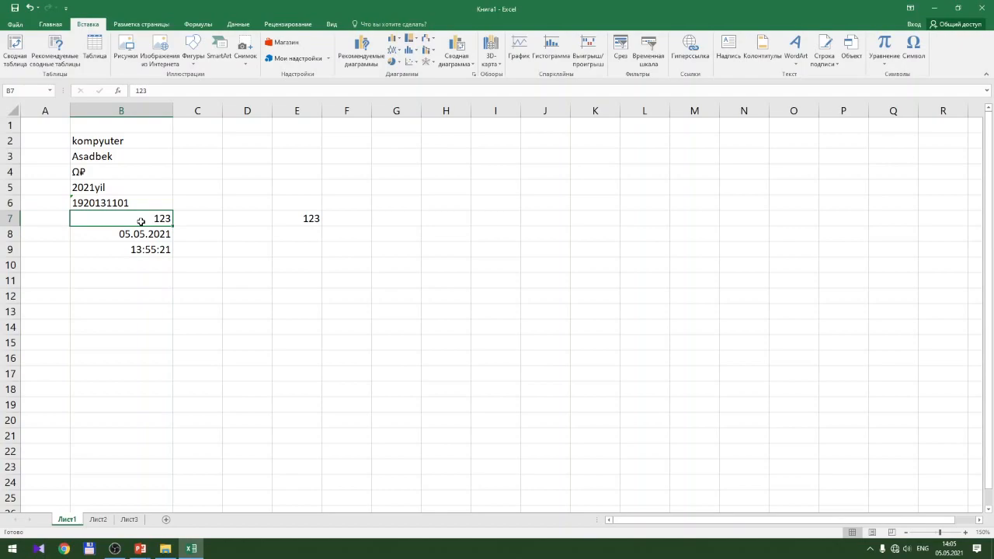
Drag-copy 123 from B7 into D7 and from E7 into F7
{"action": "left_click", "coordinate": [251, 218]}
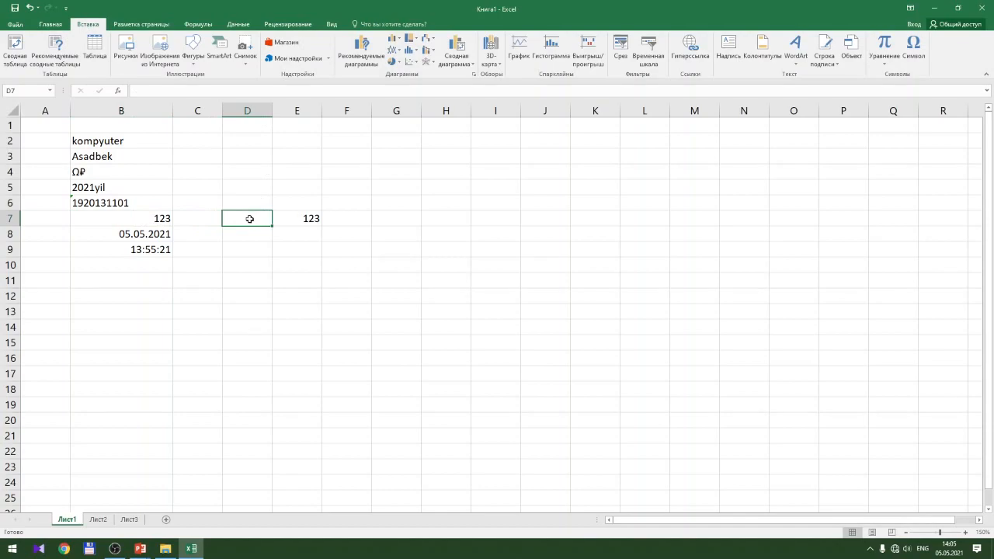
{"action": "left_click", "coordinate": [144, 218]}
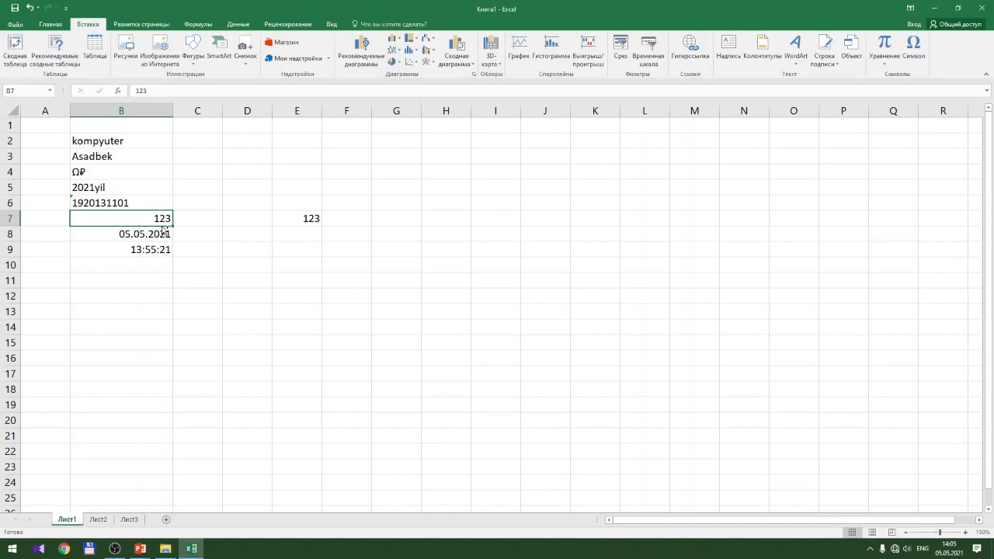
{"action": "left_click_drag", "start_coordinate": [164, 230], "coordinate": [243, 220]}
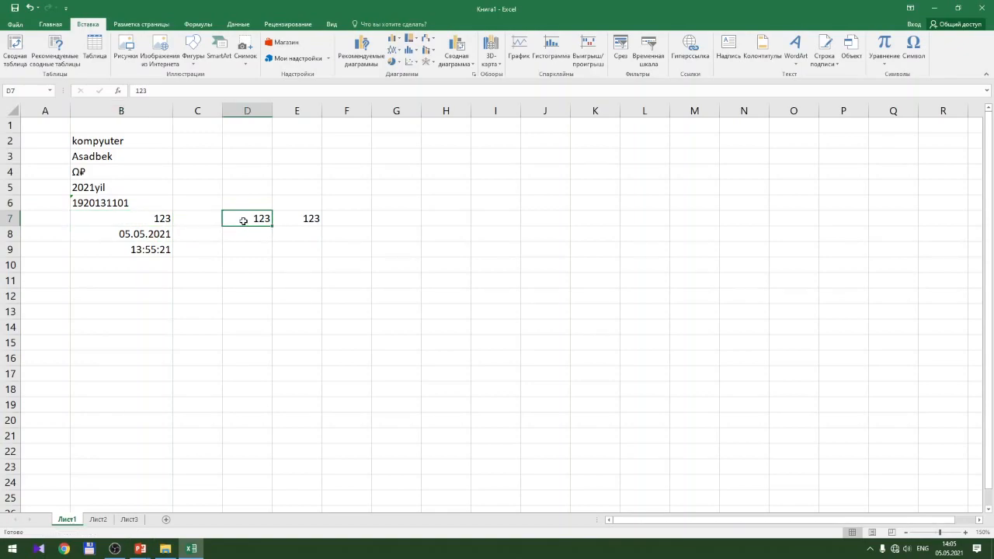
{"action": "left_click", "coordinate": [310, 219]}
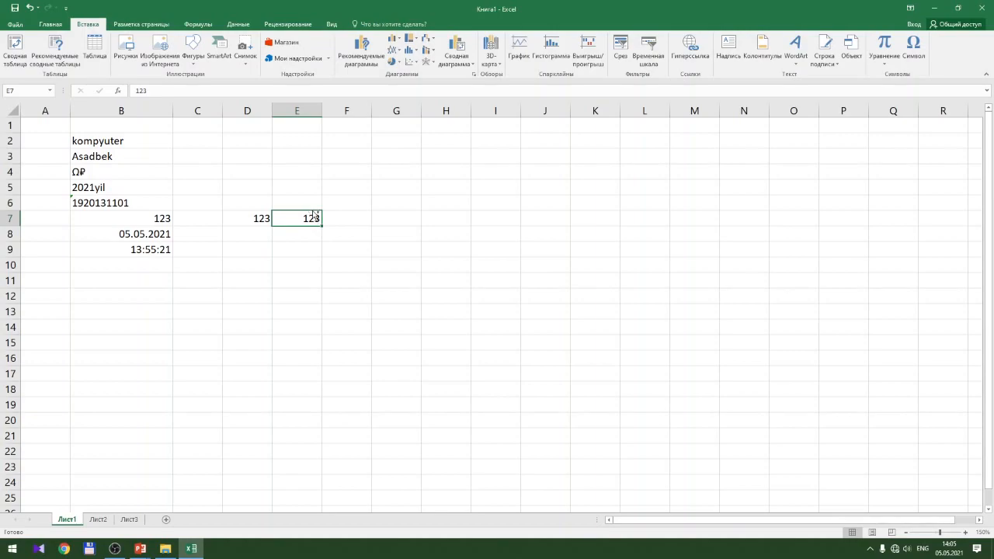
{"action": "left_click_drag", "start_coordinate": [315, 215], "coordinate": [340, 218]}
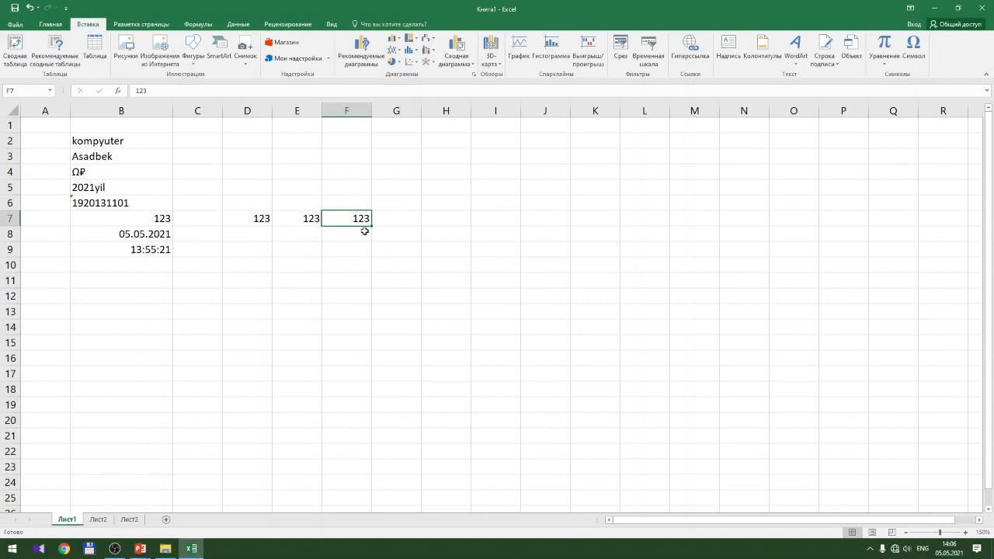
Move the 123 from F7 into H7, then drag it over to G7
{"action": "key", "text": "ctrl+c"}
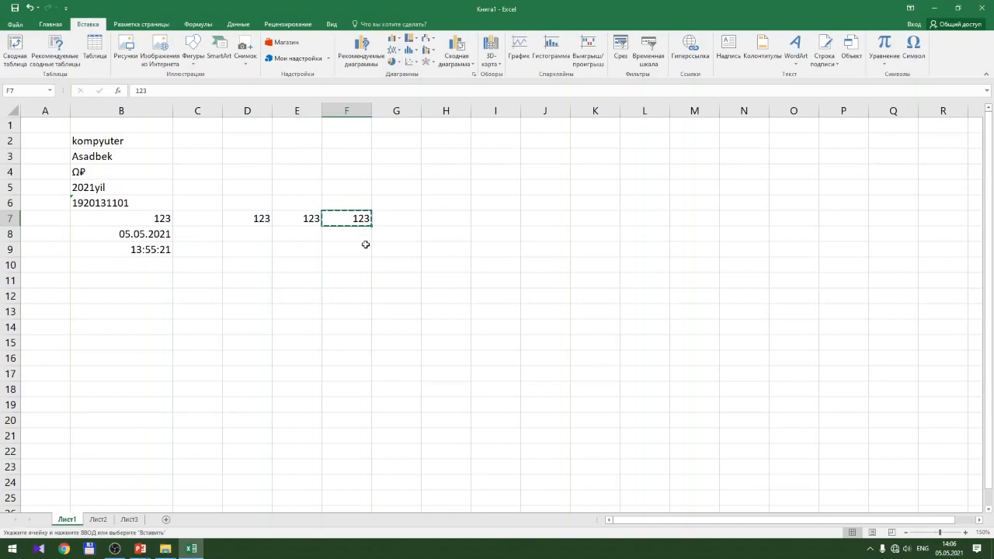
{"action": "left_click", "coordinate": [449, 220]}
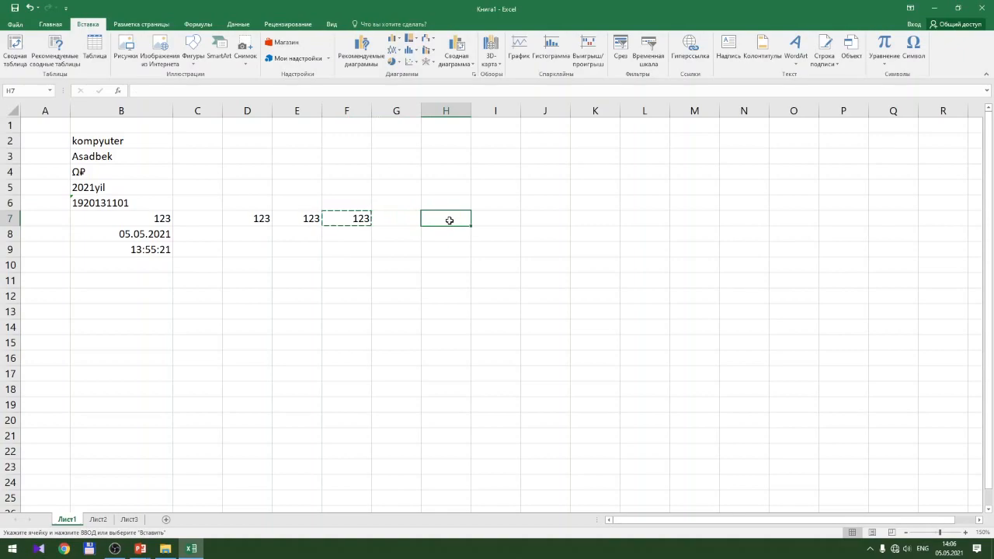
{"action": "key", "text": "ctrl+v"}
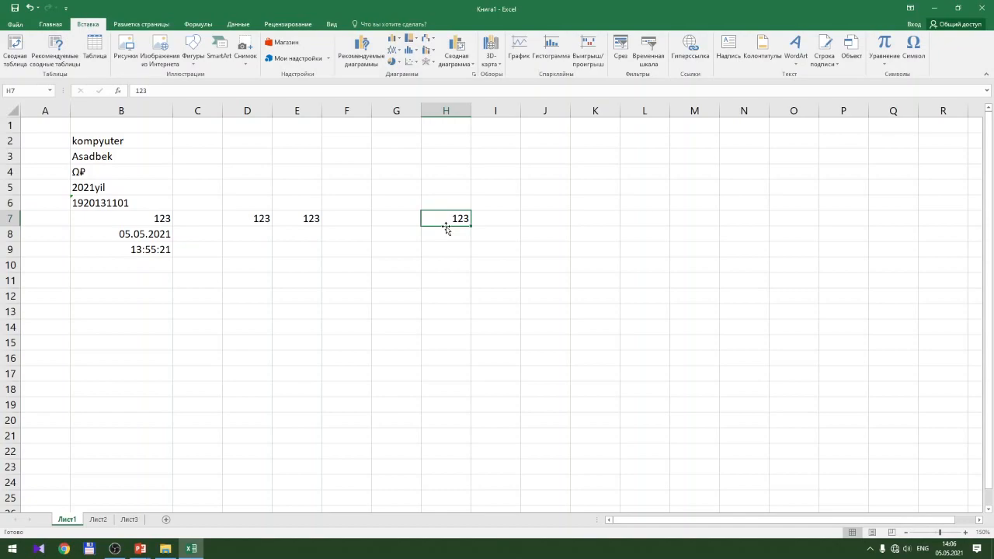
{"action": "left_click_drag", "start_coordinate": [447, 228], "coordinate": [390, 218]}
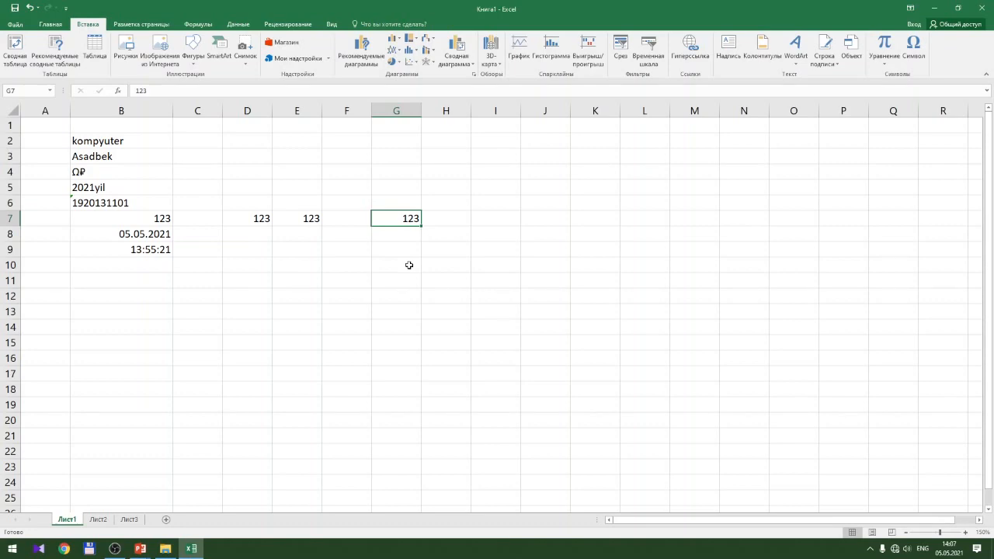
Drag the border between headers C and D rightward to widen column C considerably
{"action": "left_click", "coordinate": [297, 246]}
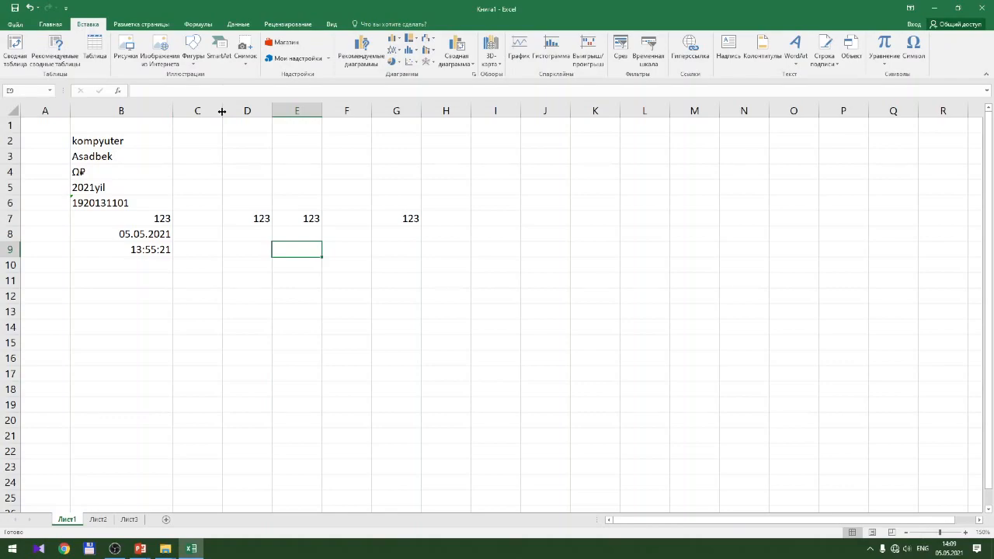
{"action": "left_click_drag", "start_coordinate": [222, 111], "coordinate": [300, 111]}
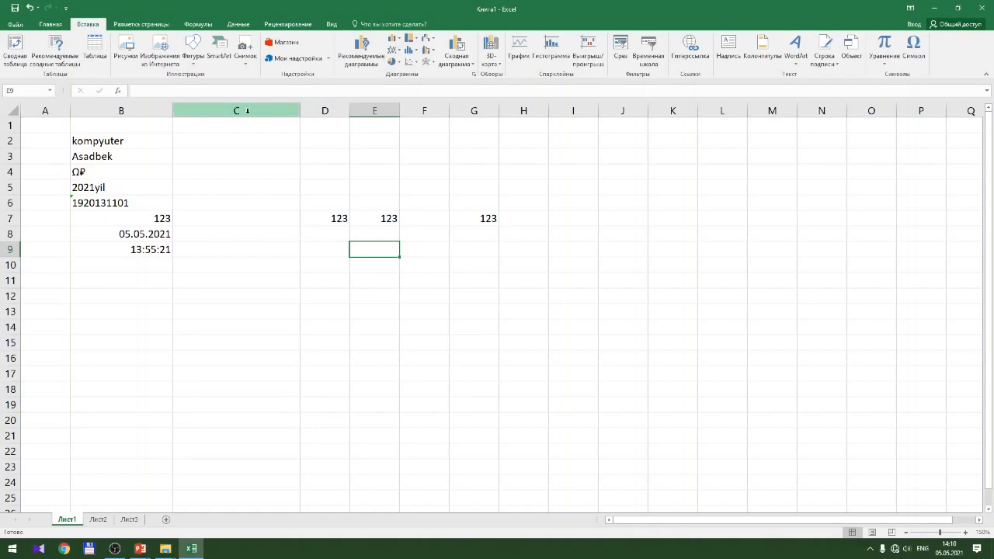
Change column C's width from 22,71 to exactly 15 via Ширина столбца
{"action": "right_click", "coordinate": [247, 111]}
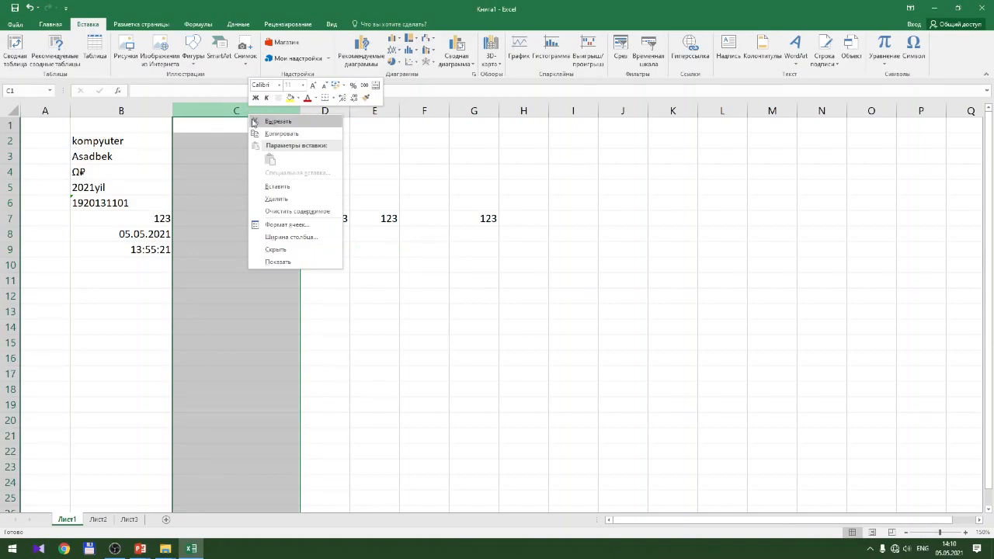
{"action": "left_click", "coordinate": [329, 241]}
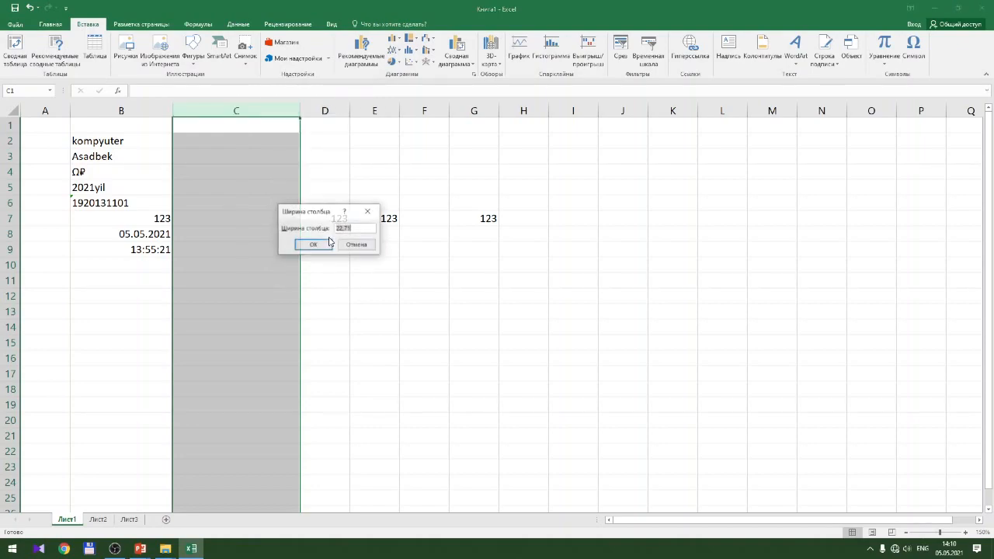
{"action": "left_click", "coordinate": [356, 228]}
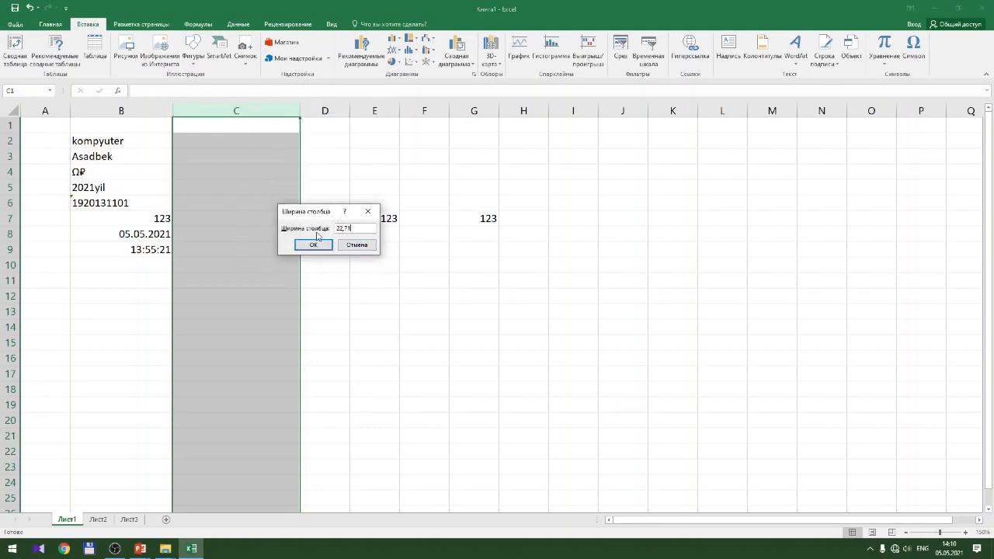
{"action": "left_click_drag", "start_coordinate": [353, 229], "coordinate": [276, 227]}
{"action": "type", "text": "15"}
{"action": "key", "text": "Return"}
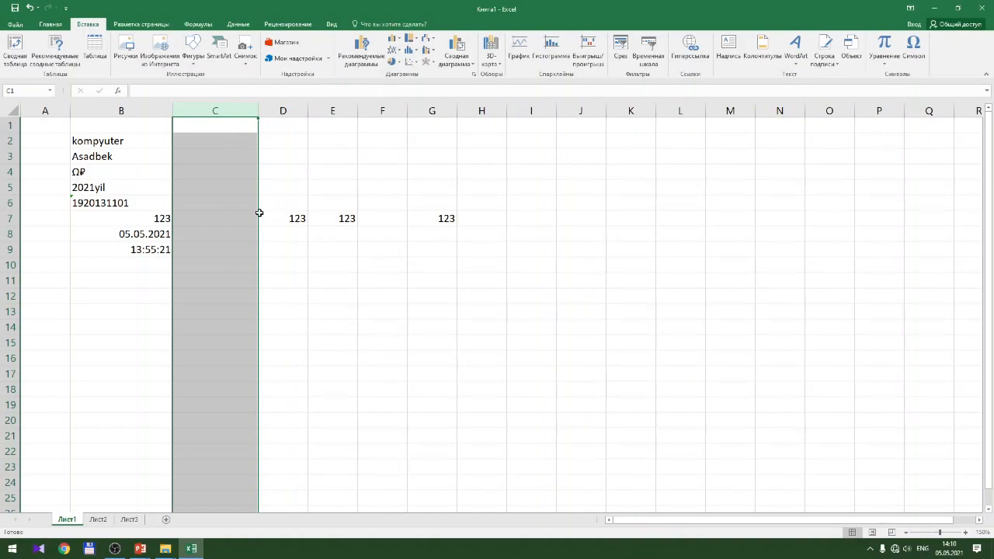
{"action": "left_click", "coordinate": [42, 267]}
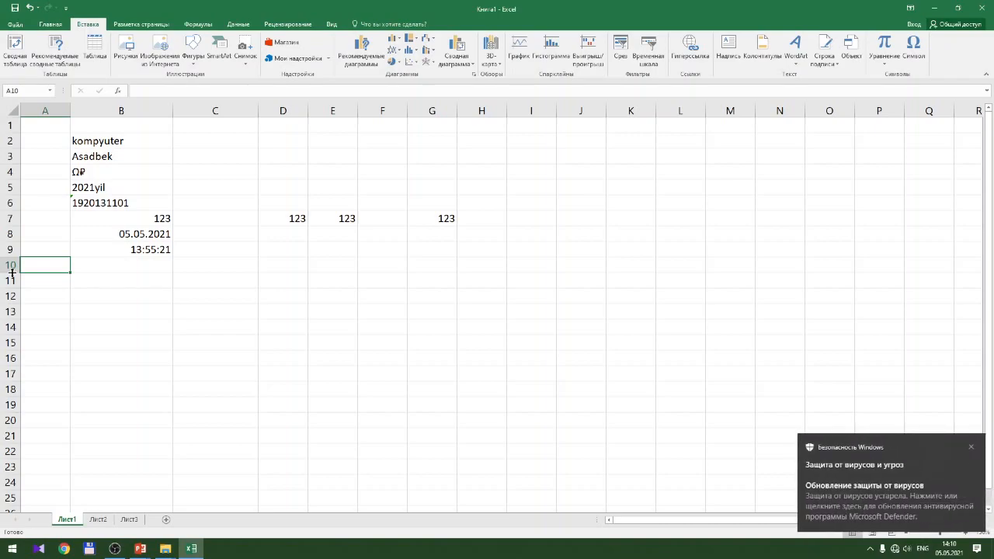
Dismiss the Windows Security toast and drag row 10's lower border down to double its height
{"action": "left_click", "coordinate": [971, 447]}
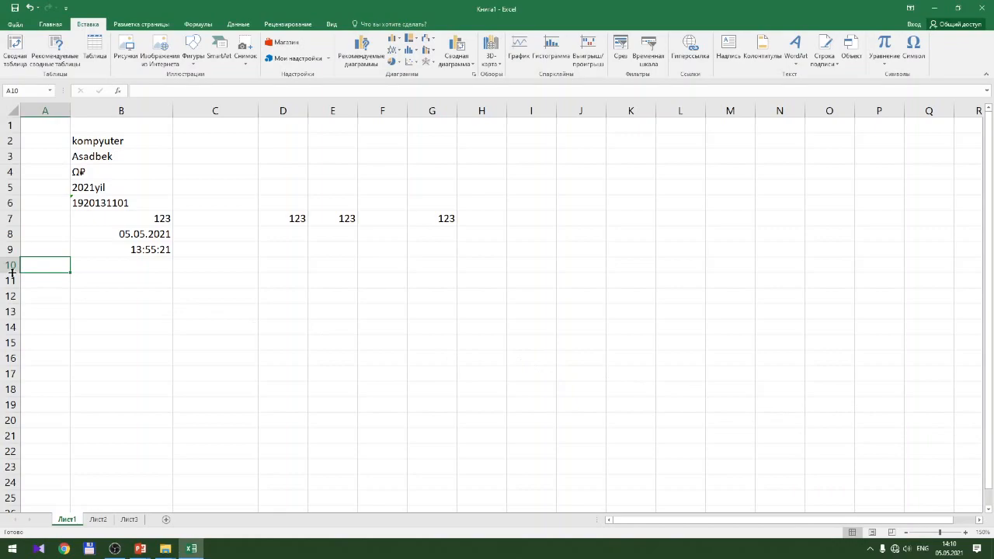
{"action": "left_click_drag", "start_coordinate": [12, 271], "coordinate": [10, 305]}
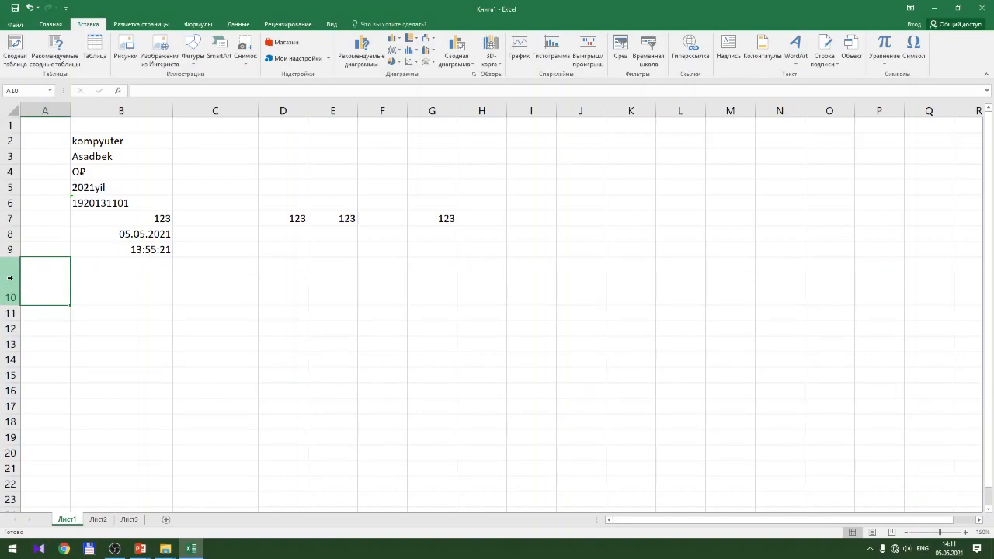
Change row 10's height from 46,5 to exactly 20 via Высота строки
{"action": "right_click", "coordinate": [10, 277]}
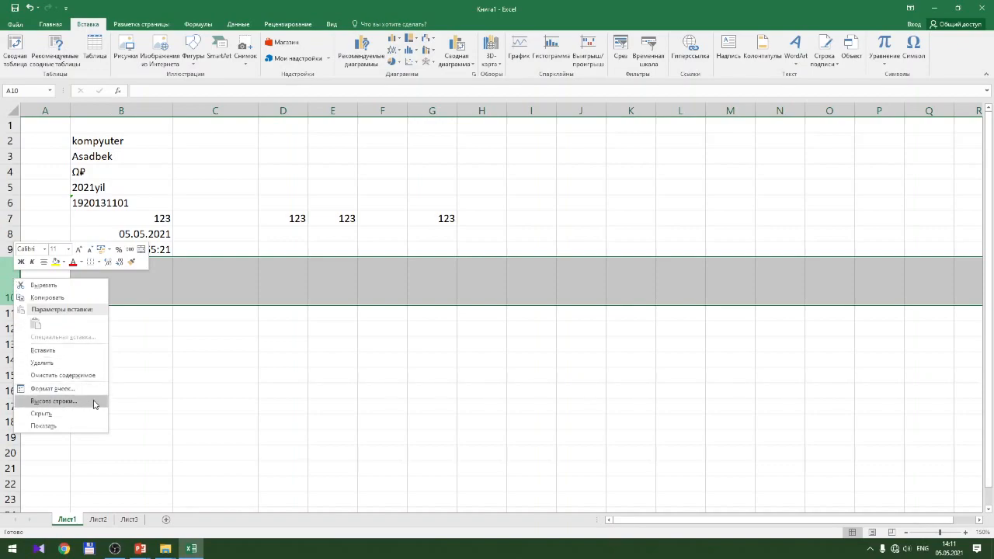
{"action": "left_click", "coordinate": [55, 401]}
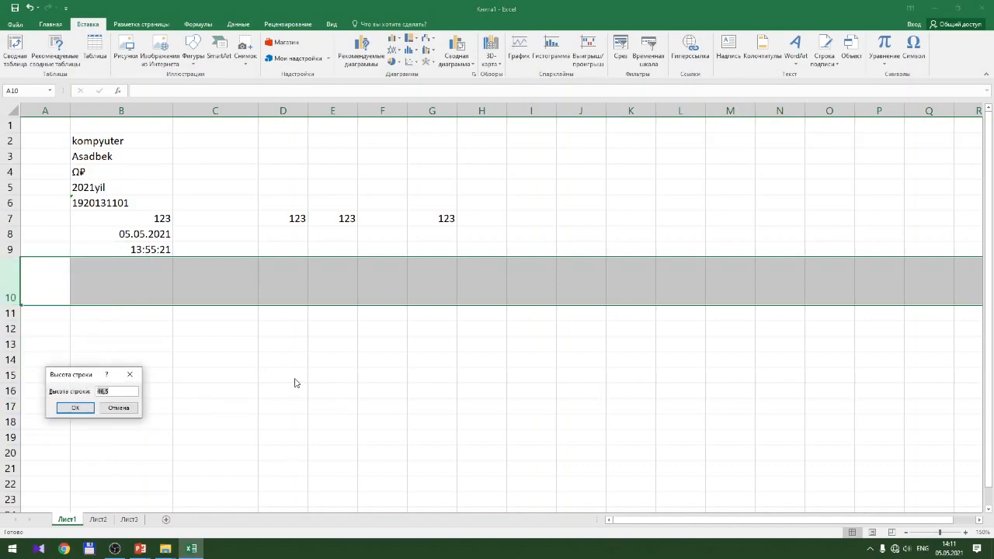
{"action": "type", "text": "20"}
{"action": "key", "text": "Return"}
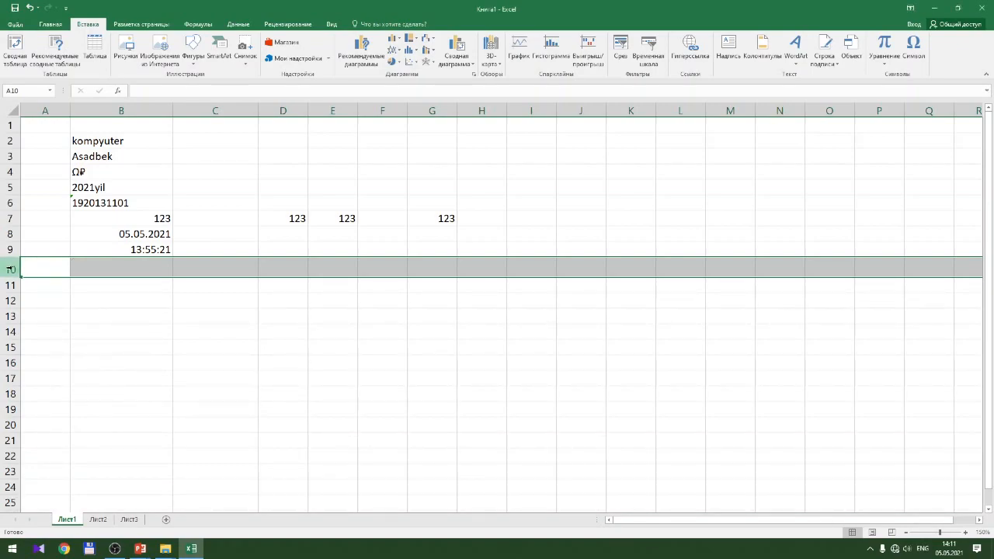
{"action": "right_click", "coordinate": [14, 269]}
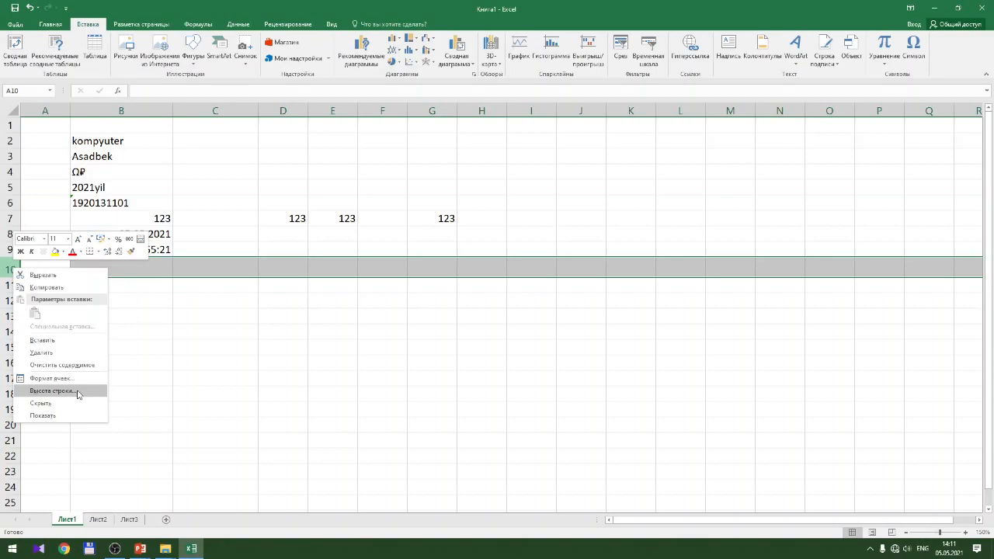
Select cell B12 and open the Symbol dialog from the Insert ribbon
{"action": "left_click", "coordinate": [189, 333]}
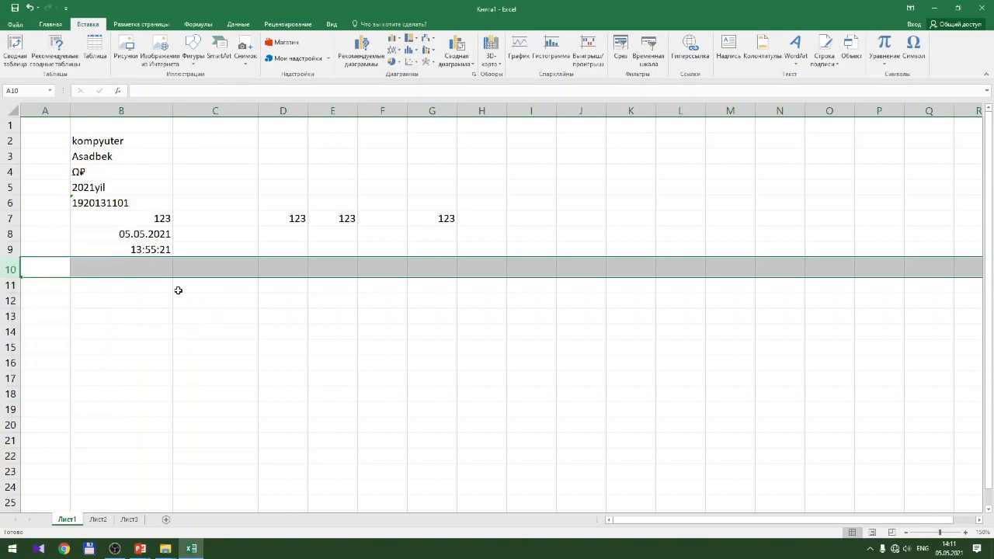
{"action": "left_click", "coordinate": [132, 297]}
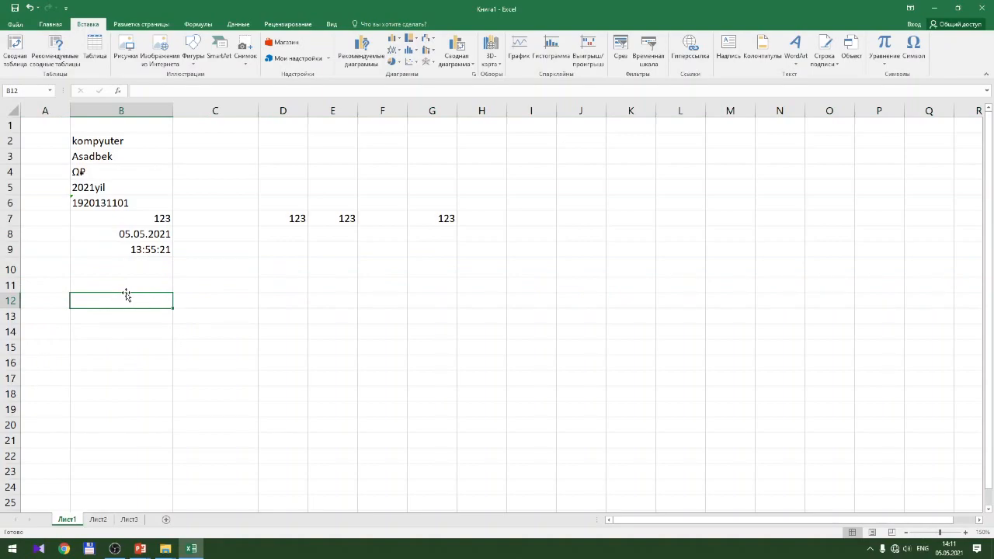
{"action": "left_click", "coordinate": [50, 24]}
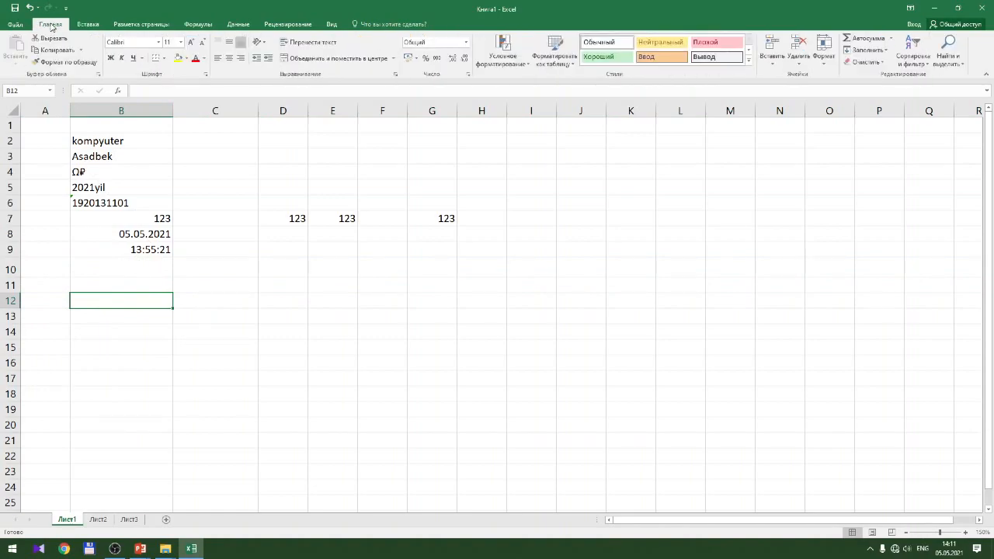
{"action": "left_click", "coordinate": [90, 25]}
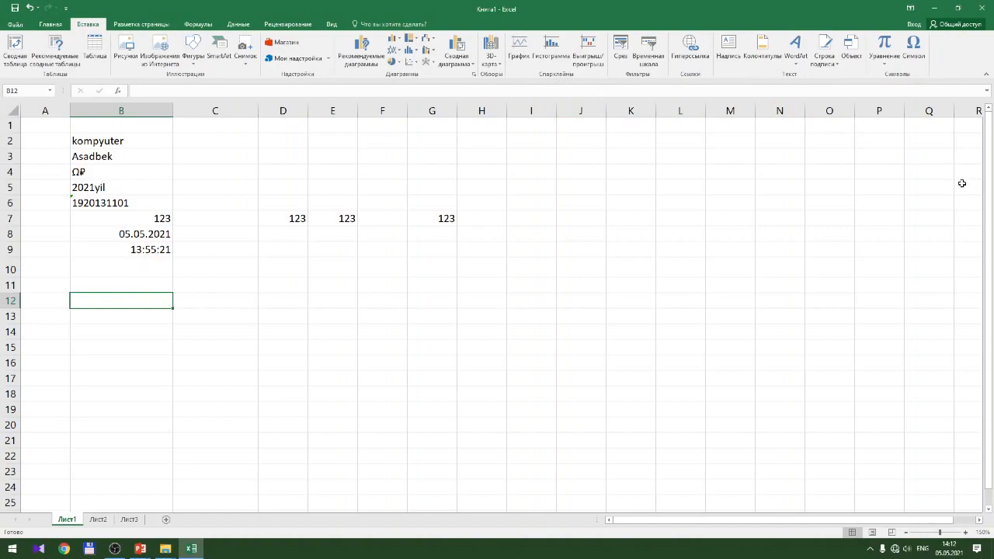
{"action": "left_click", "coordinate": [922, 55]}
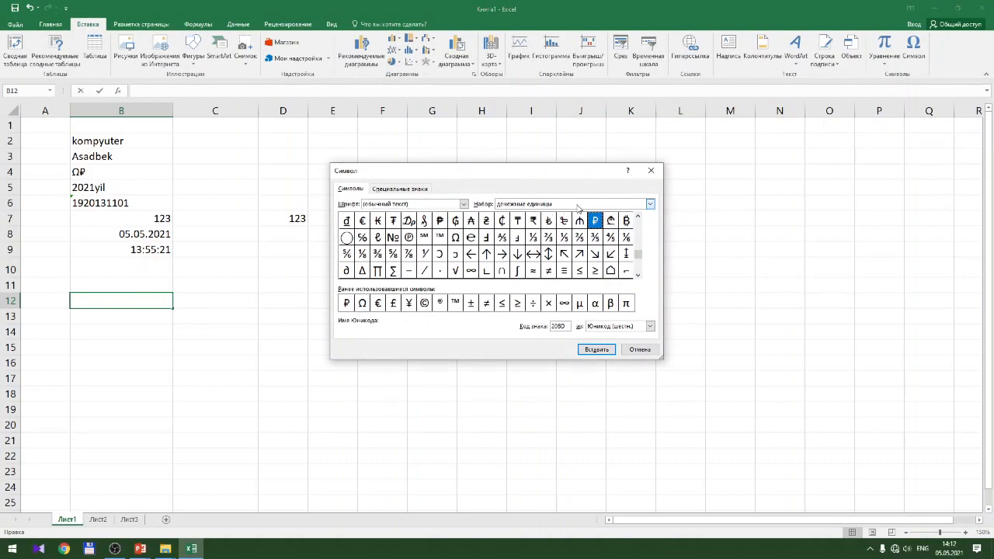
Browse the phonetic, diacritic, extended Latin and extended Greek symbol subsets
{"action": "left_click", "coordinate": [579, 206]}
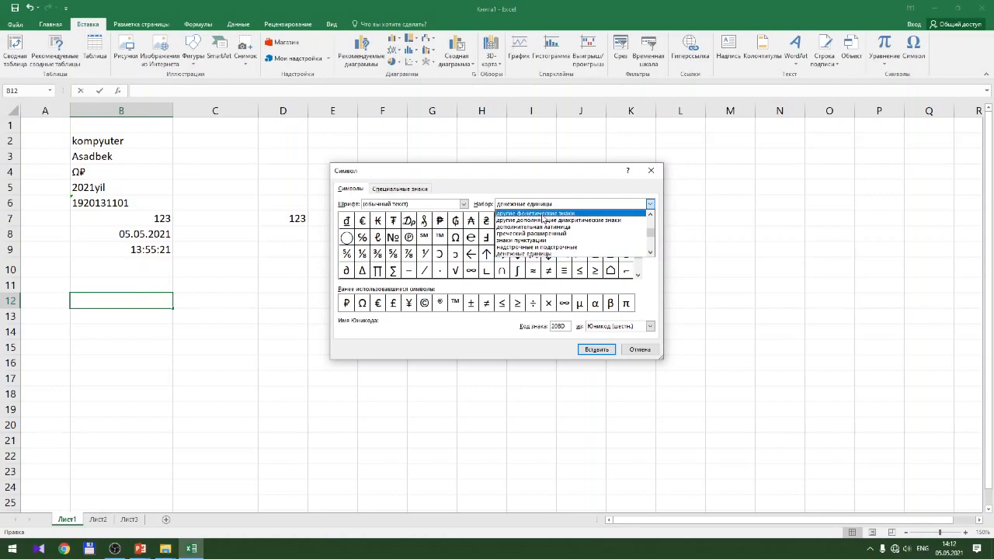
{"action": "left_click", "coordinate": [544, 220]}
{"action": "left_click", "coordinate": [619, 208]}
{"action": "left_click", "coordinate": [609, 223]}
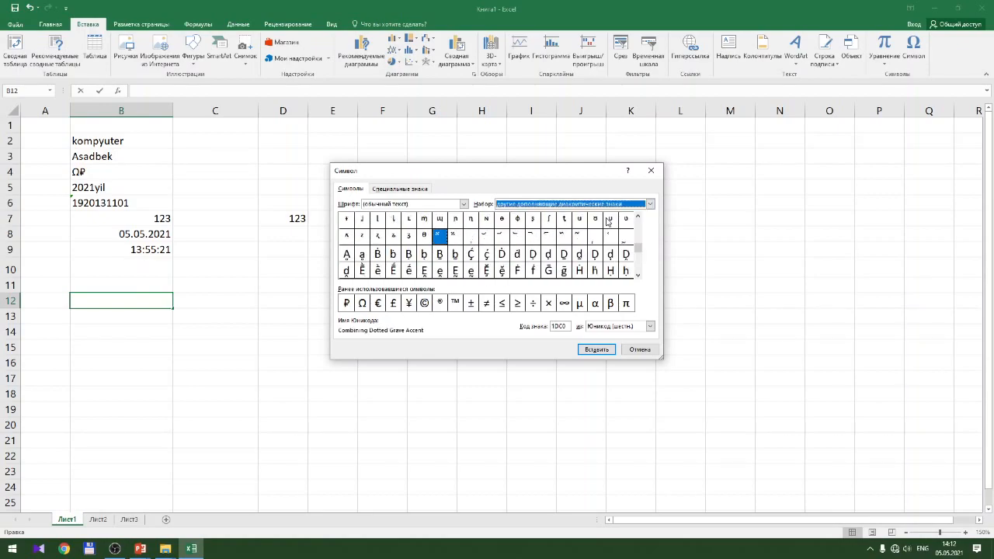
{"action": "left_click", "coordinate": [610, 204]}
{"action": "left_click", "coordinate": [605, 229]}
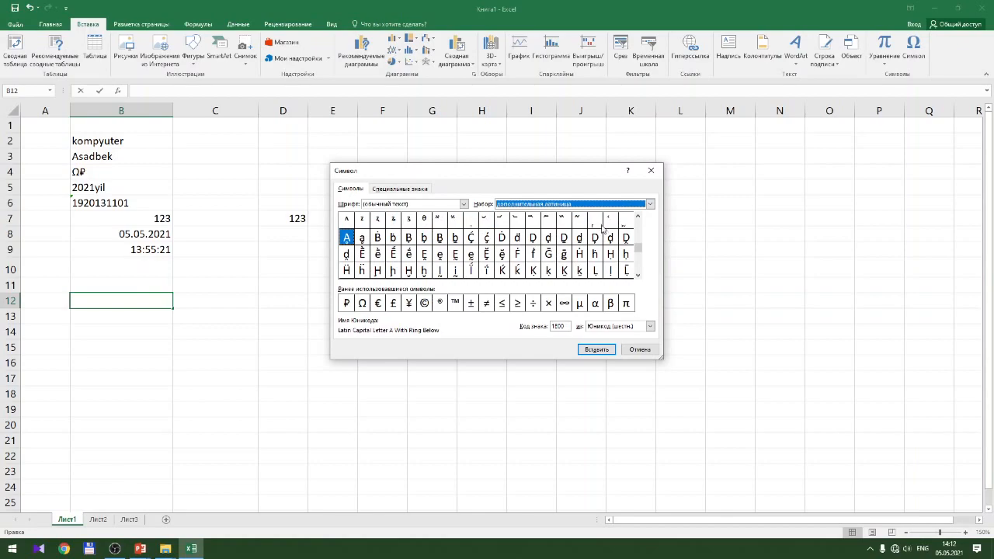
{"action": "left_click", "coordinate": [601, 205]}
{"action": "left_click", "coordinate": [592, 233]}
Check superscripts and subscripts, then switch to the currency symbols subset and pick a sign
{"action": "left_click", "coordinate": [591, 205]}
{"action": "left_click", "coordinate": [590, 248]}
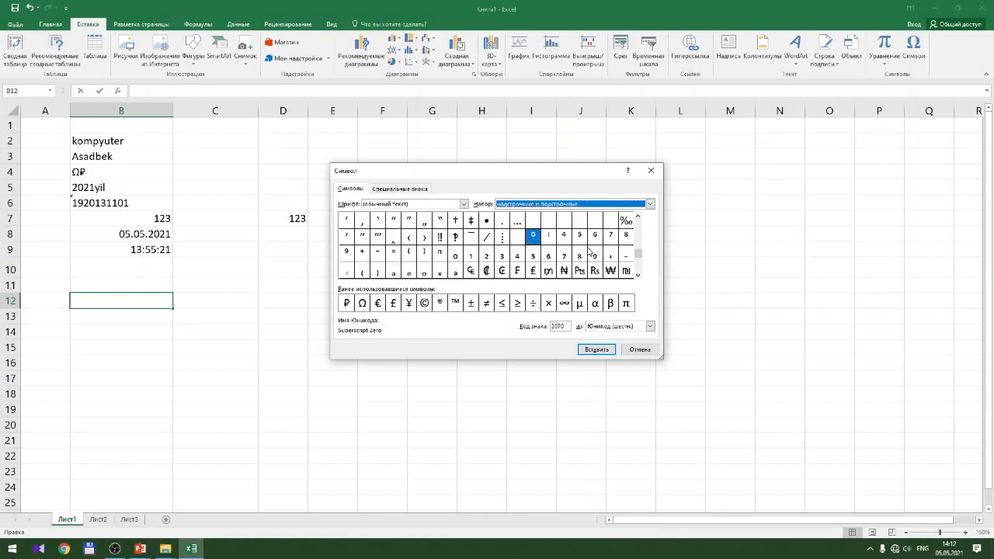
{"action": "left_click", "coordinate": [594, 205]}
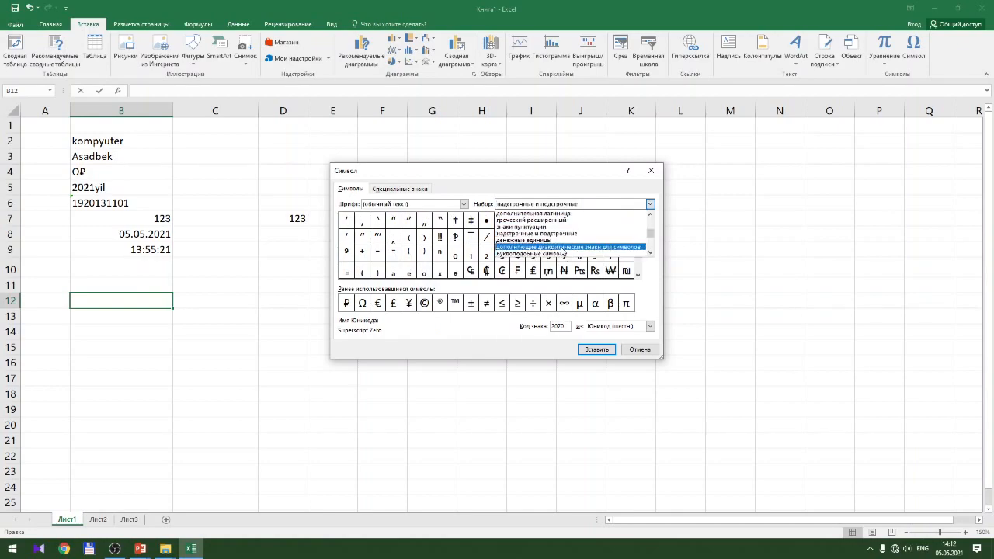
{"action": "left_click", "coordinate": [554, 240]}
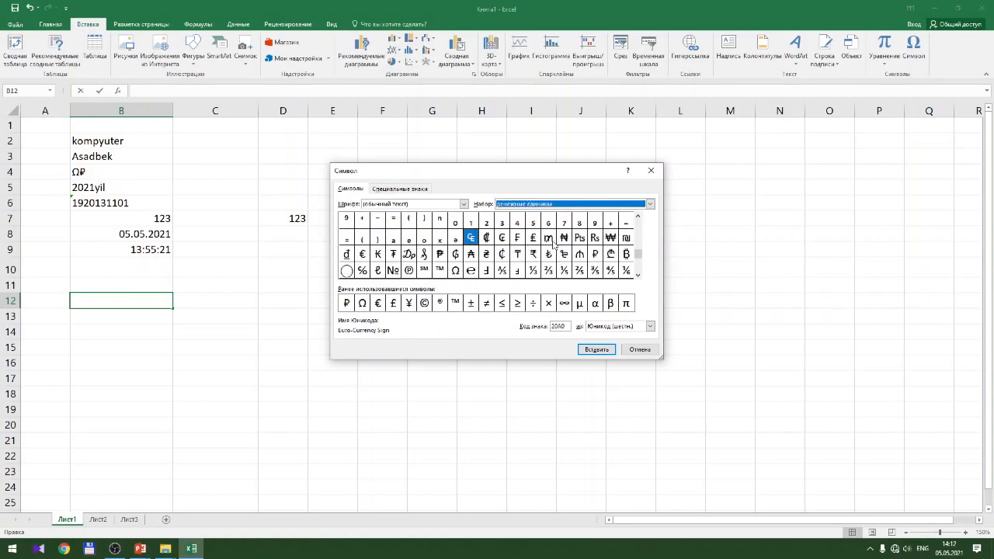
{"action": "left_click", "coordinate": [487, 237]}
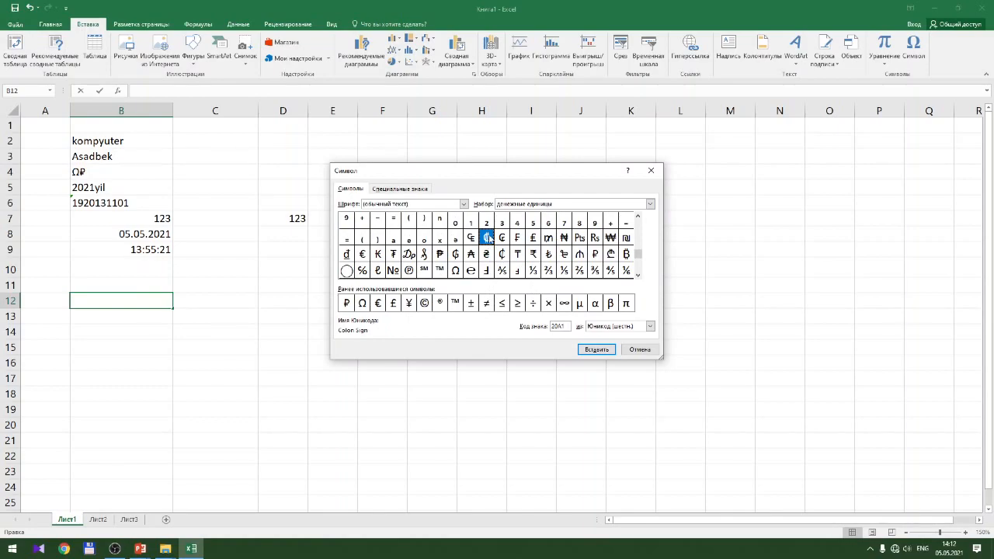
Insert the Won ₩, Euro € and Ohm Ω signs into B12
{"action": "left_click", "coordinate": [611, 240]}
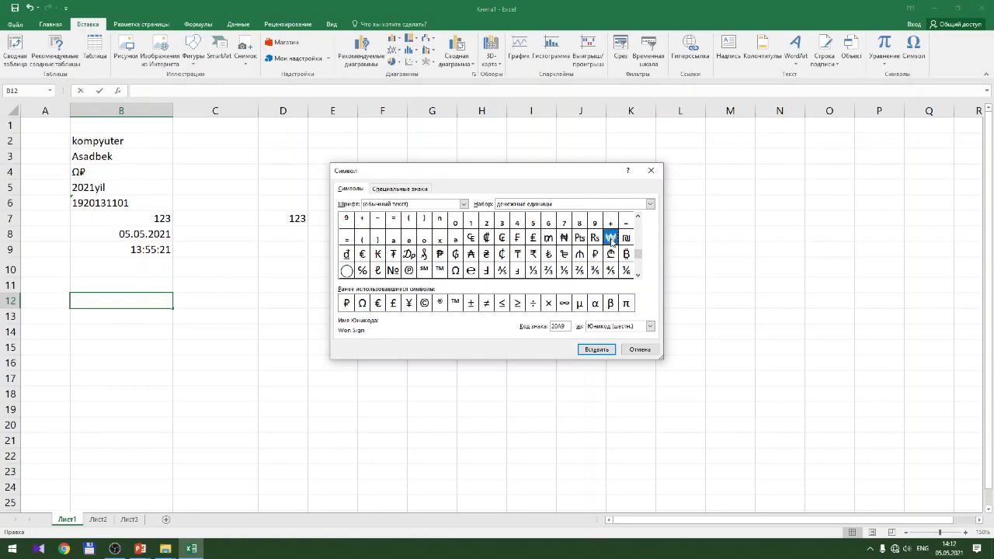
{"action": "double_click", "coordinate": [611, 240]}
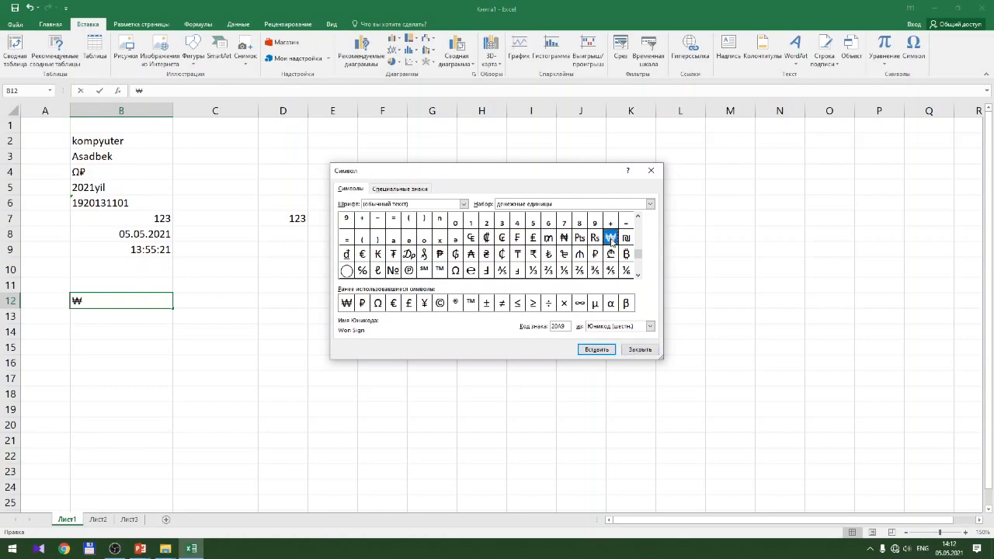
{"action": "double_click", "coordinate": [363, 255]}
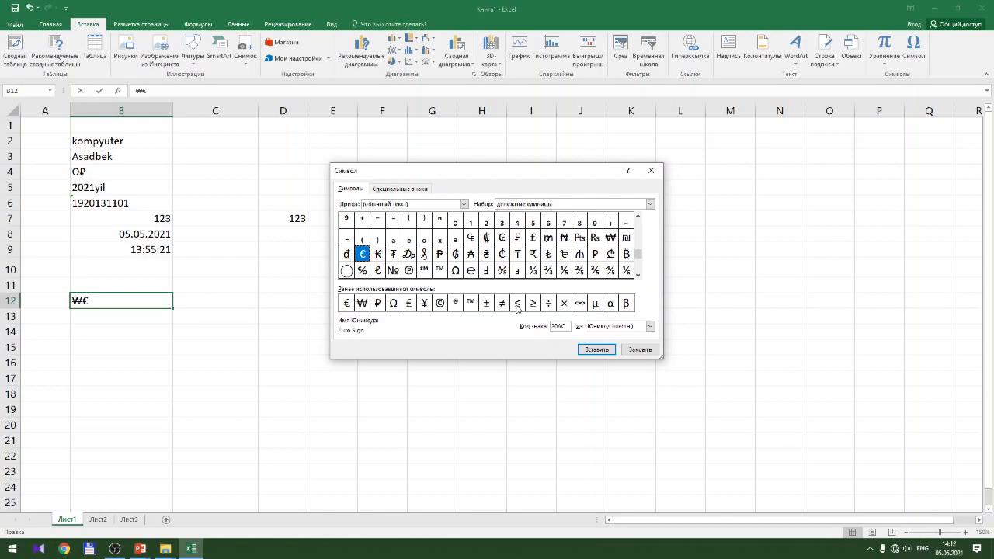
{"action": "left_click", "coordinate": [456, 272]}
{"action": "double_click", "coordinate": [456, 271]}
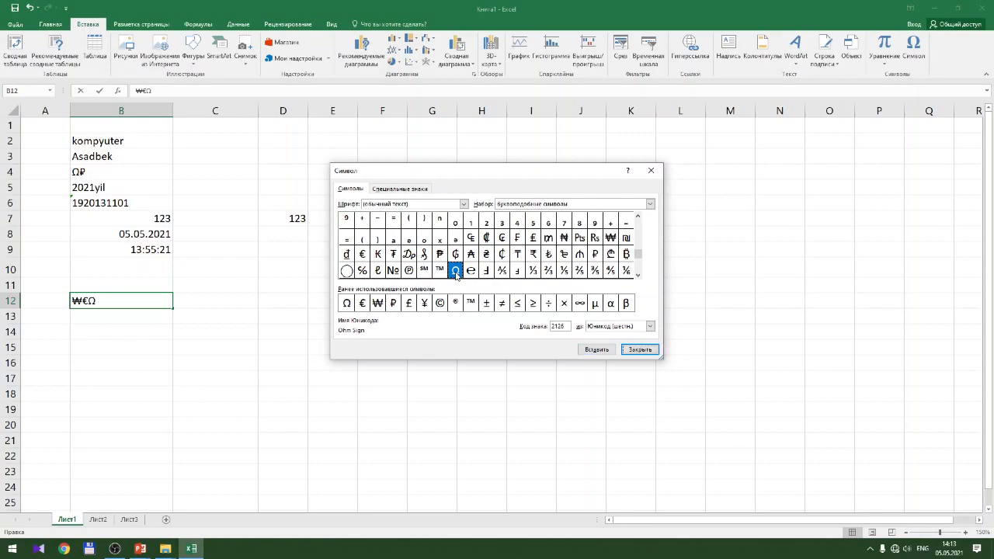
Switch to the letterlike symbols set and add the House symbol ⌂ to B12
{"action": "left_click", "coordinate": [532, 237]}
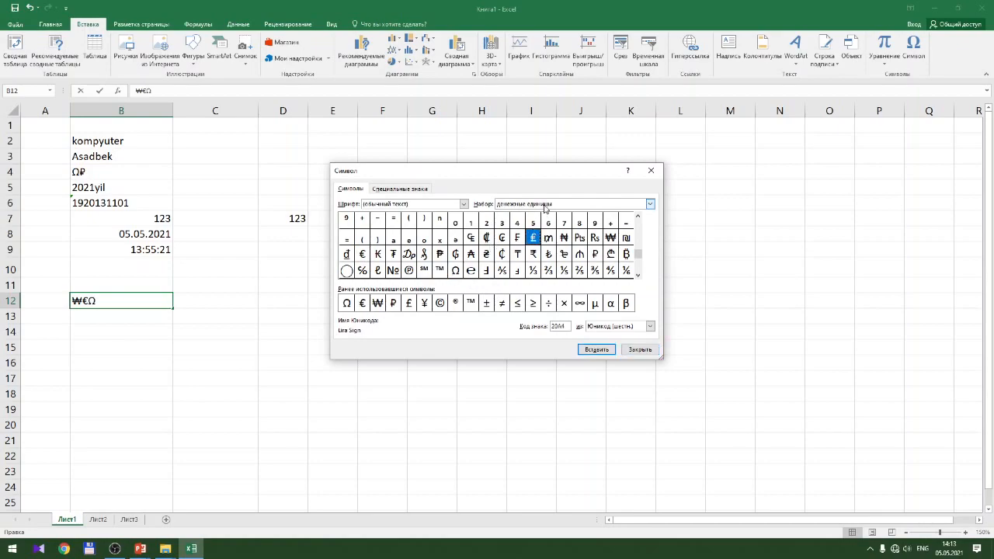
{"action": "left_click", "coordinate": [544, 205]}
{"action": "left_click", "coordinate": [534, 251]}
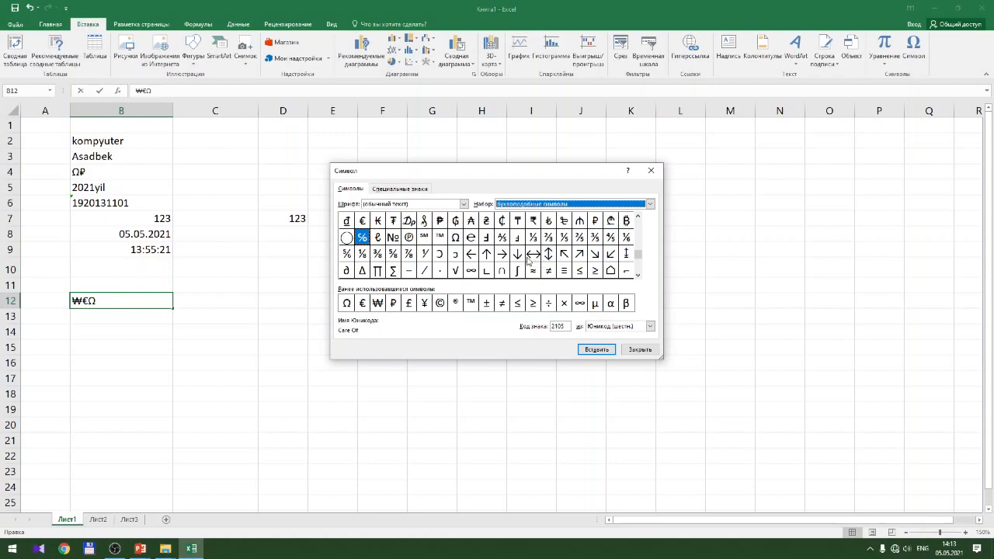
{"action": "left_click", "coordinate": [612, 273]}
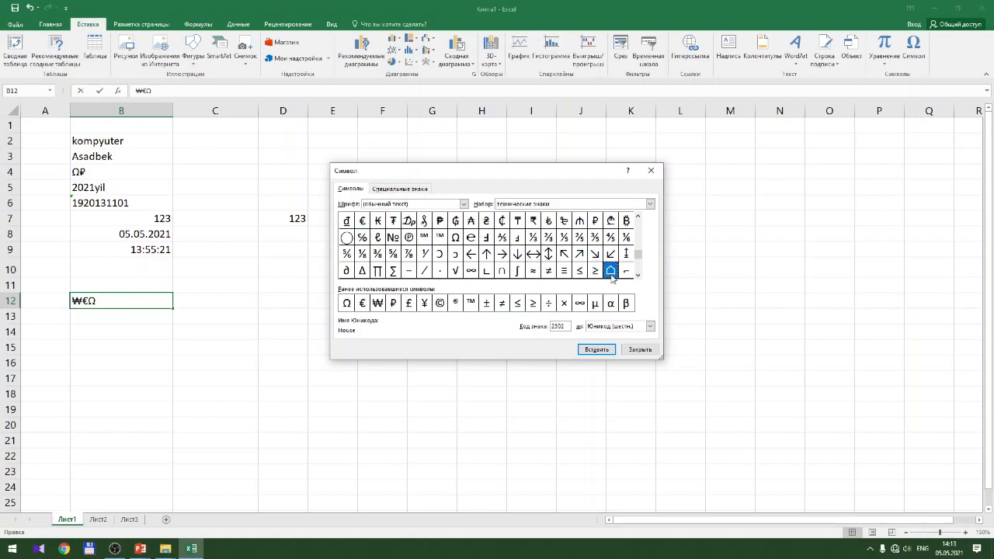
{"action": "double_click", "coordinate": [611, 271]}
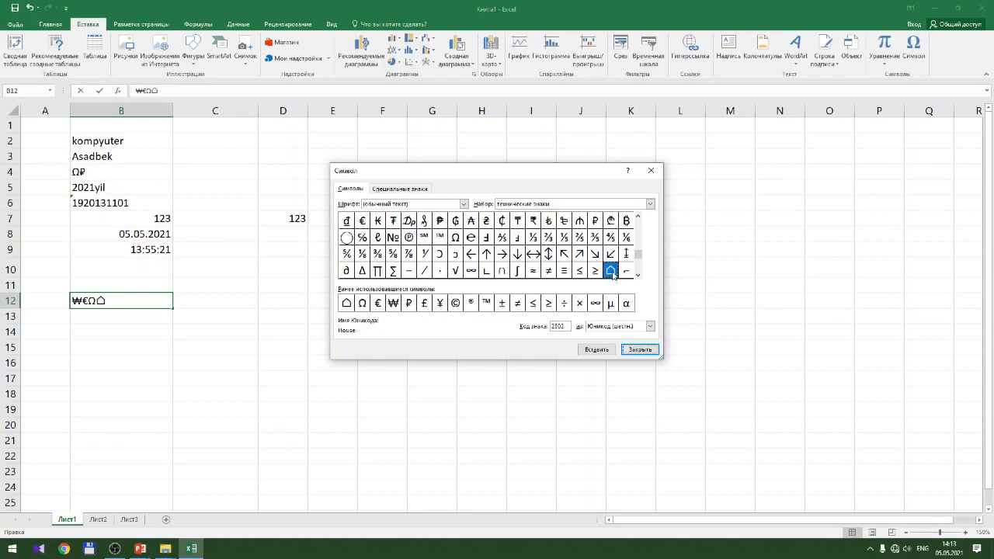
Browse the half marks and Arabic subsets, then close the Symbol dialog and move to C16
{"action": "left_click", "coordinate": [598, 206]}
{"action": "scroll", "coordinate": [591, 227], "scroll_direction": "down", "scroll_amount": 5}
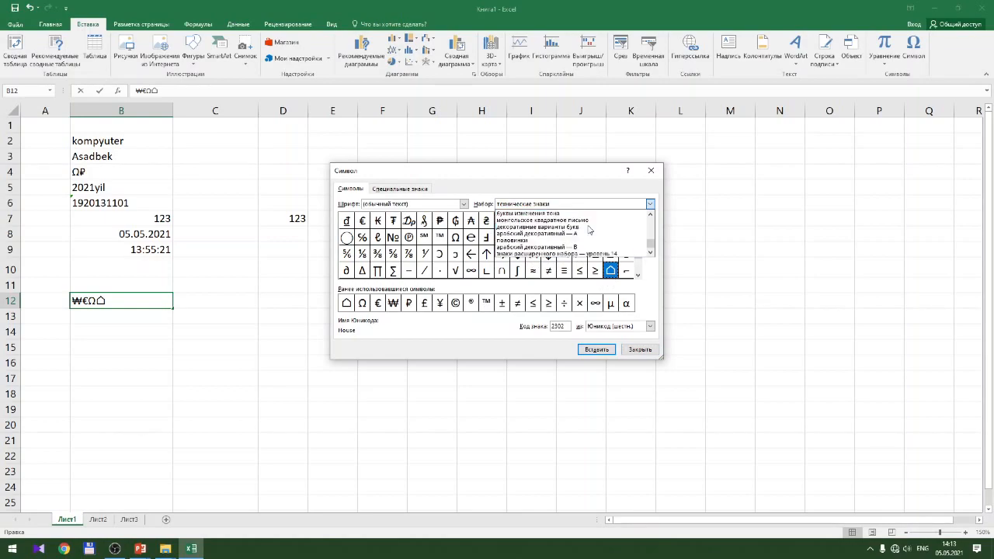
{"action": "left_click", "coordinate": [587, 240]}
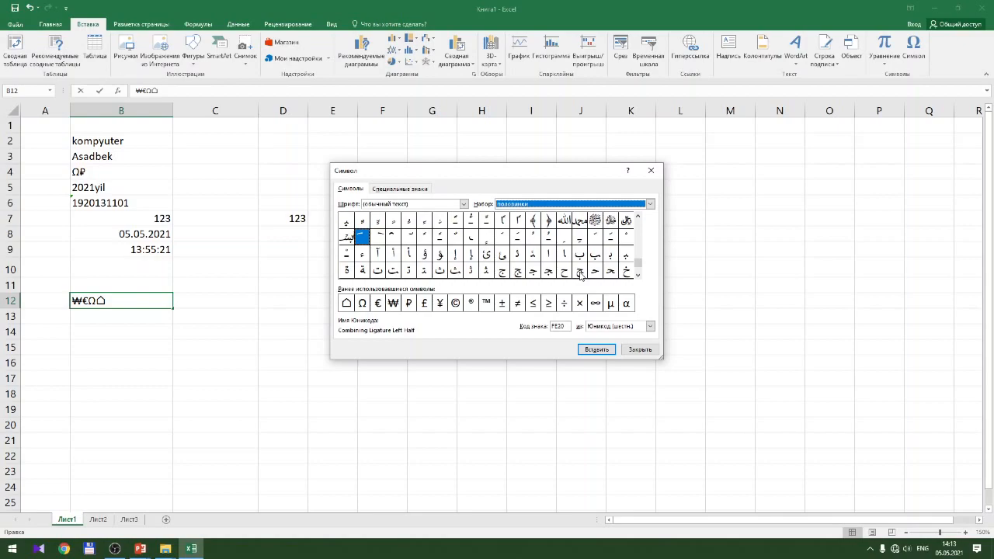
{"action": "left_click", "coordinate": [550, 223]}
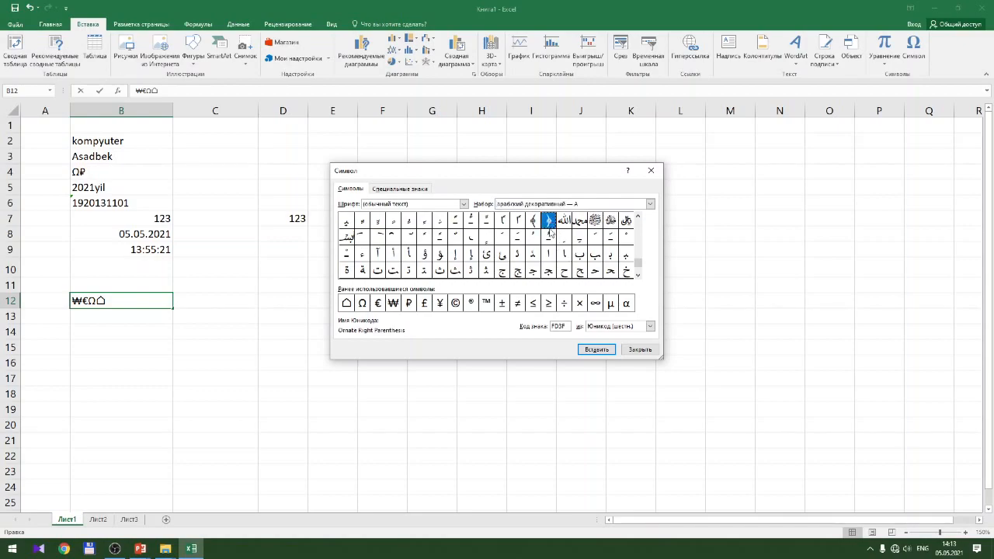
{"action": "left_click", "coordinate": [552, 270]}
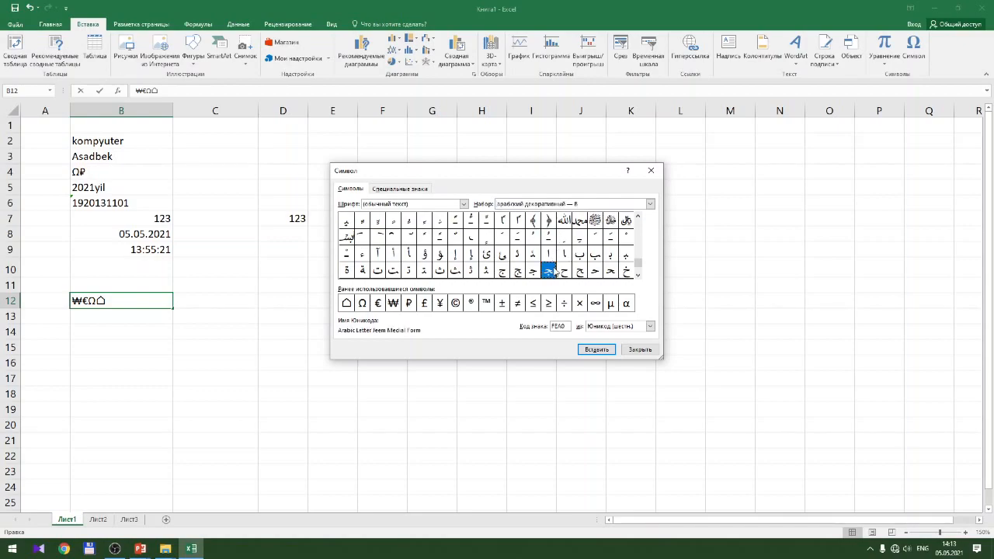
{"action": "left_click", "coordinate": [567, 270]}
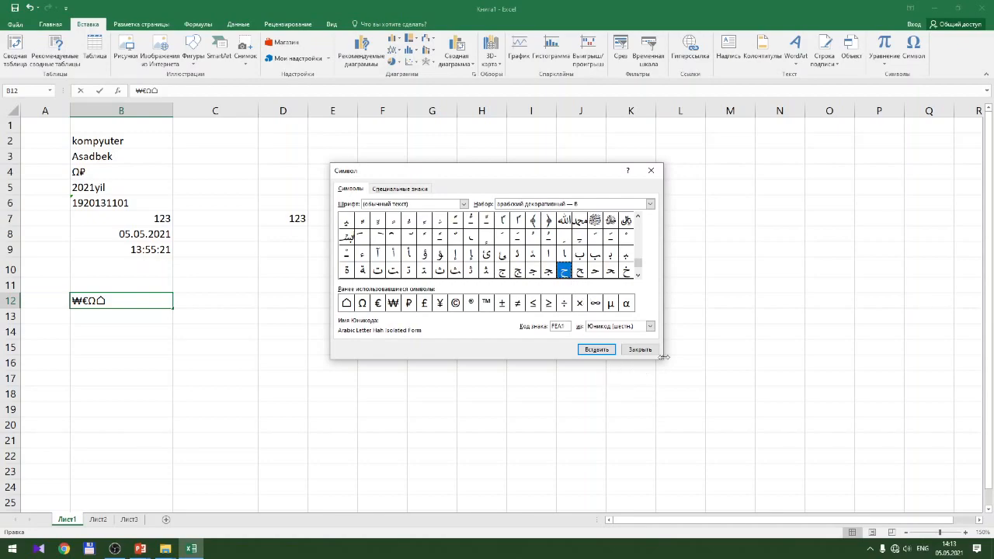
{"action": "left_click", "coordinate": [640, 349]}
{"action": "left_click", "coordinate": [177, 362]}
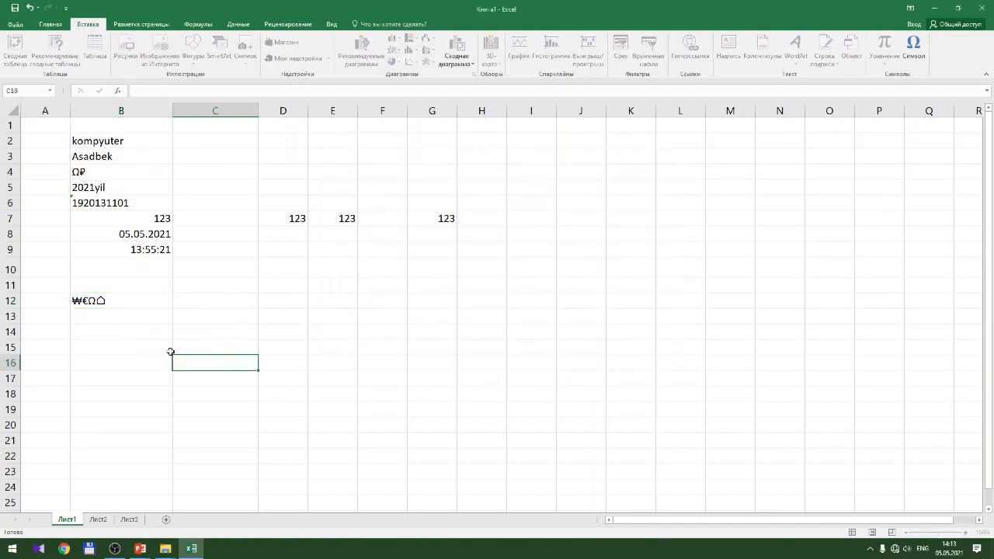
{"action": "left_click", "coordinate": [114, 303]}
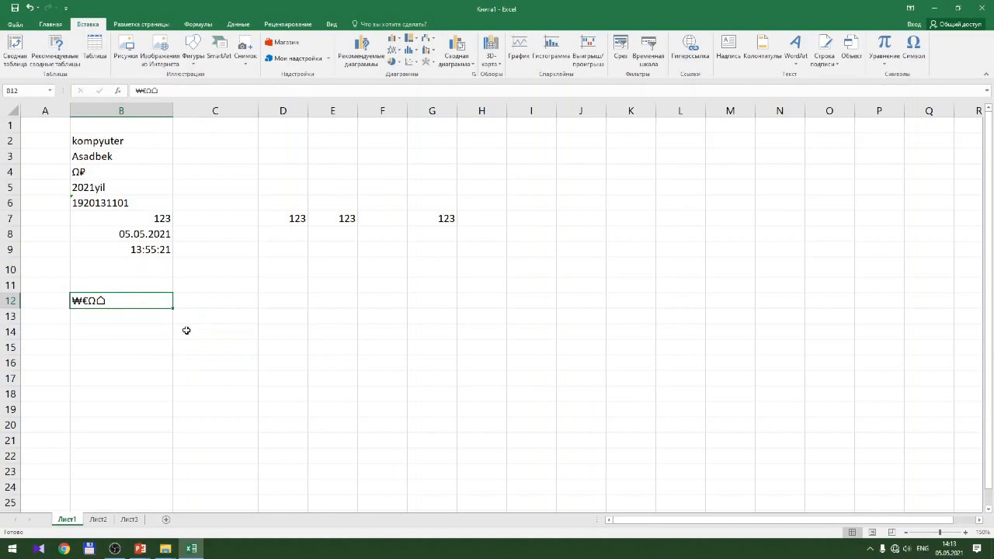
{"action": "left_click", "coordinate": [156, 319]}
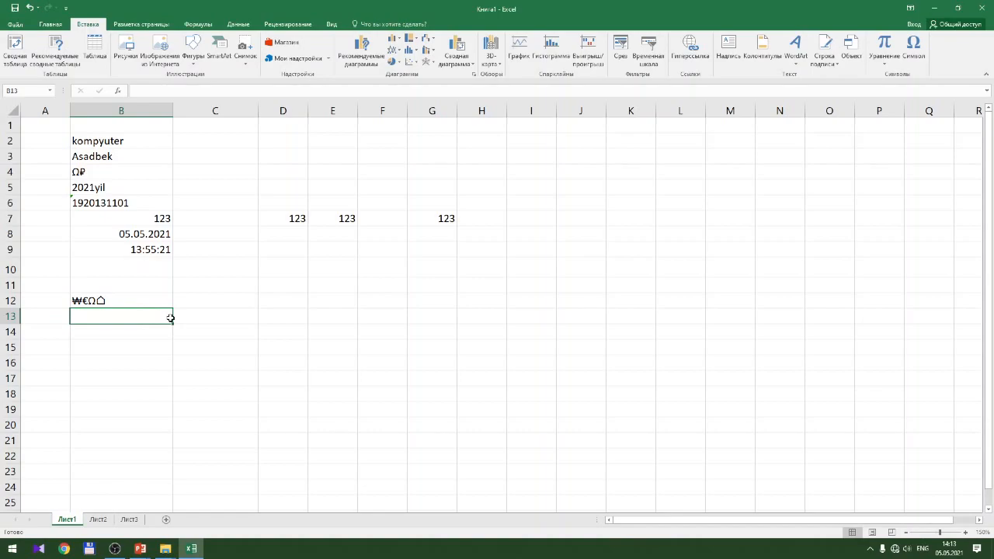
{"action": "type", "text": "r"}
{"action": "key", "text": "BackSpace"}
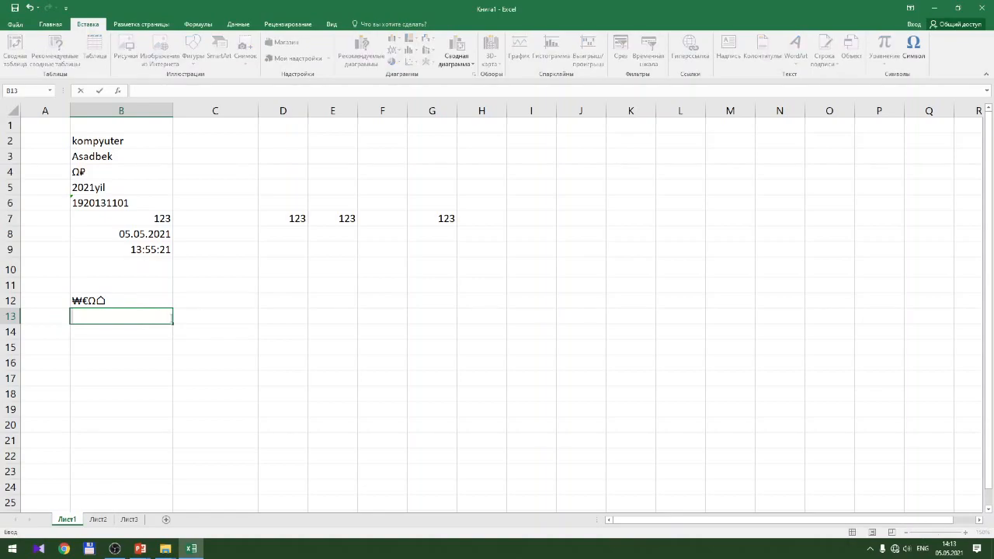
{"action": "type", "text": "r"}
{"action": "key", "text": "BackSpace"}
{"action": "type", "text": "r"}
{"action": "key", "text": "BackSpace"}
{"action": "type", "text": "z"}
{"action": "key", "text": "BackSpace"}
Select G13, then bring the 컴퓨터의 이해 File Explorer window forward from the taskbar
{"action": "left_click", "coordinate": [435, 317]}
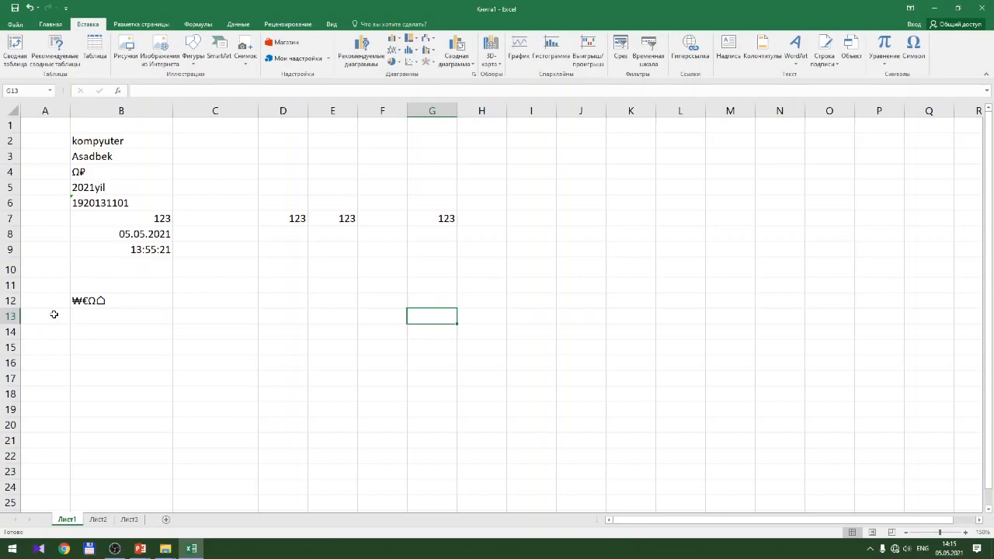
{"action": "left_click", "coordinate": [165, 549]}
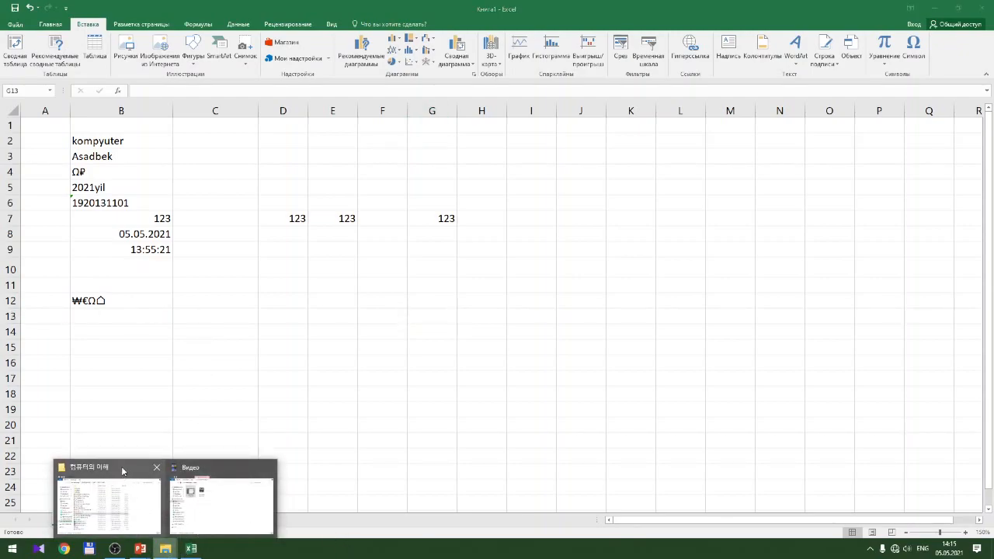
{"action": "left_click", "coordinate": [109, 497]}
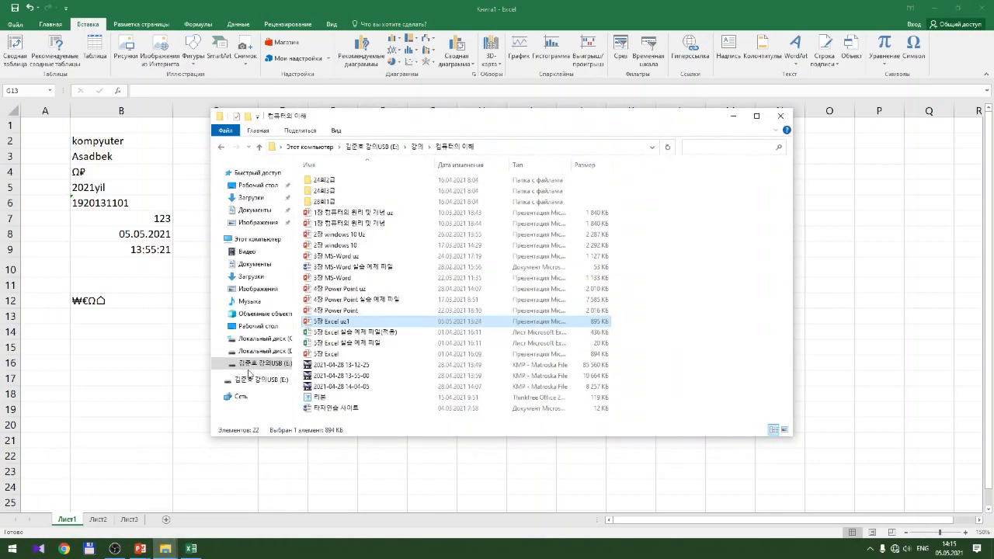
Open the workbook '5장 Excel 실습 예제 파일' from the 컴퓨터의 이해 folder
{"action": "double_click", "coordinate": [397, 342]}
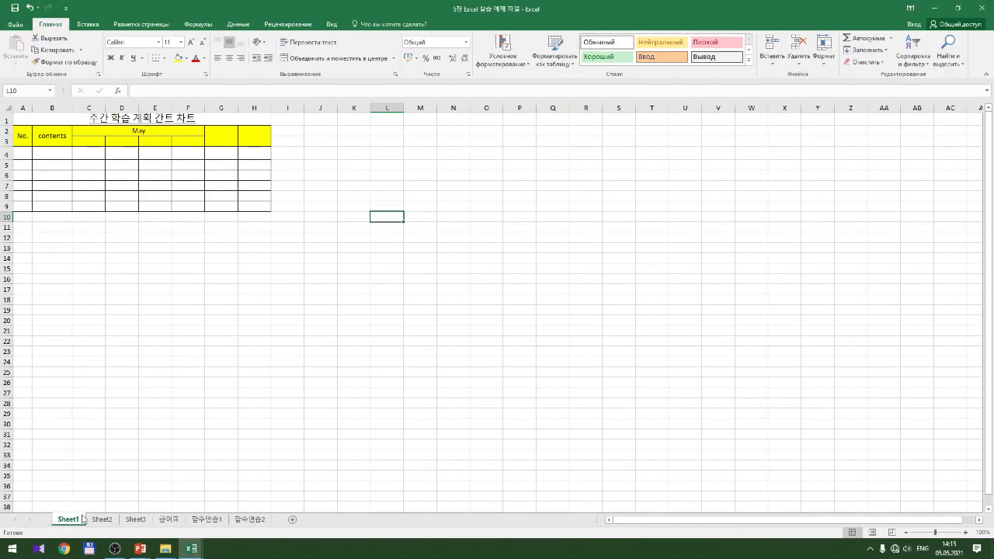
Enter 1 in cell A4, then dismiss the cell's context menu
{"action": "left_click", "coordinate": [24, 153]}
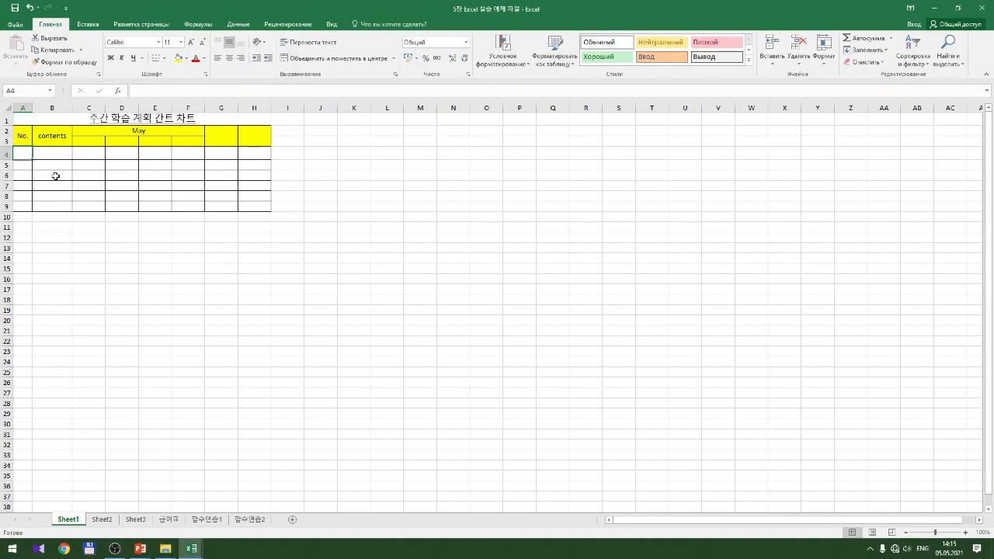
{"action": "type", "text": "1"}
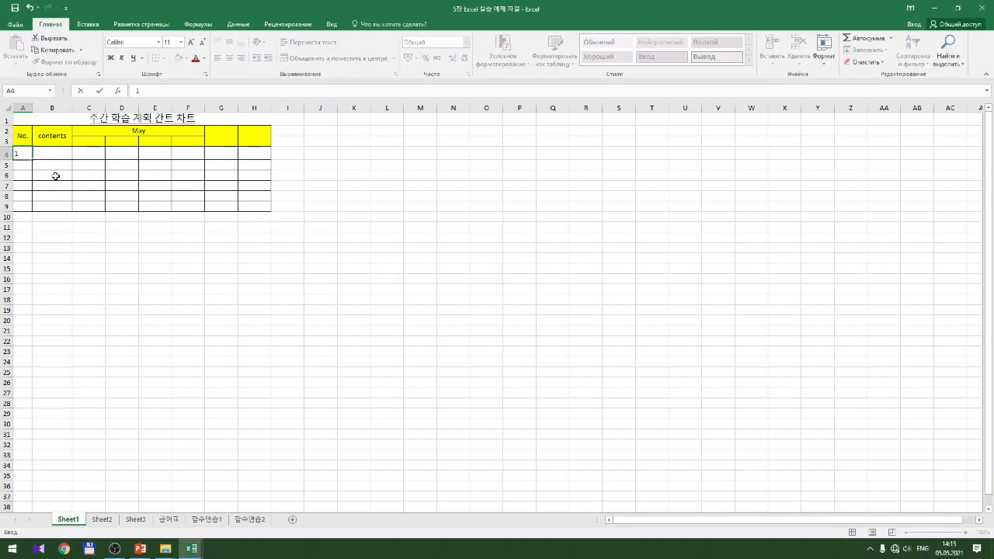
{"action": "key", "text": "Return"}
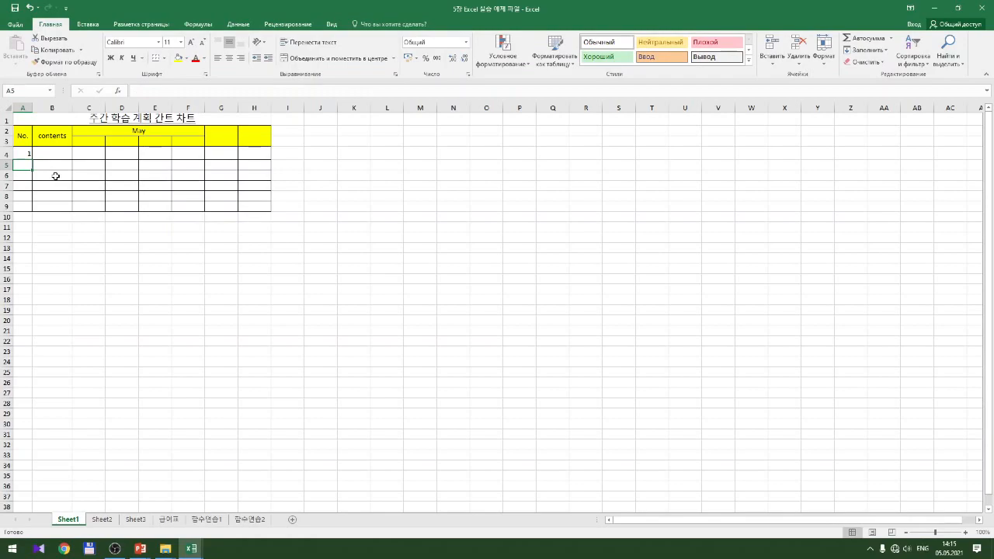
{"action": "left_click", "coordinate": [24, 153]}
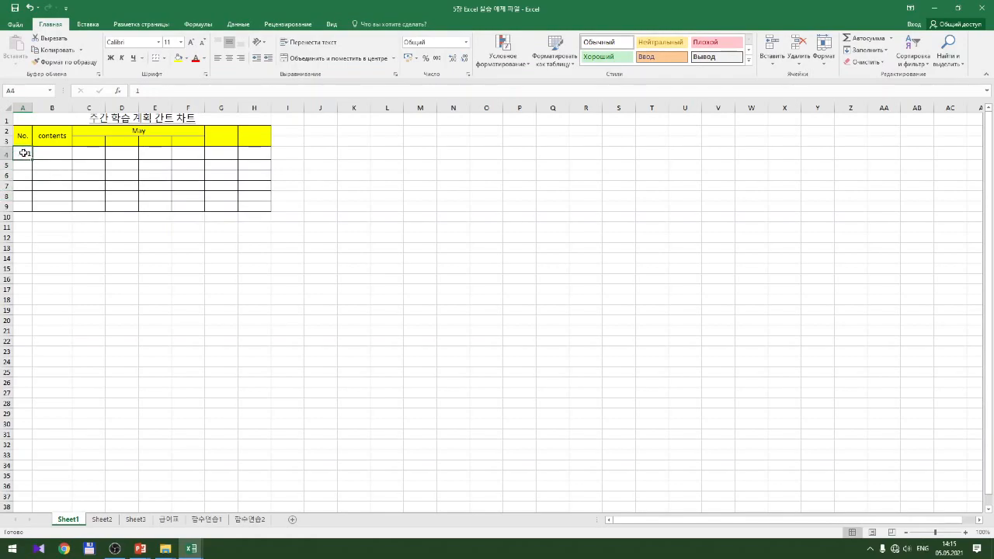
{"action": "right_click", "coordinate": [24, 153]}
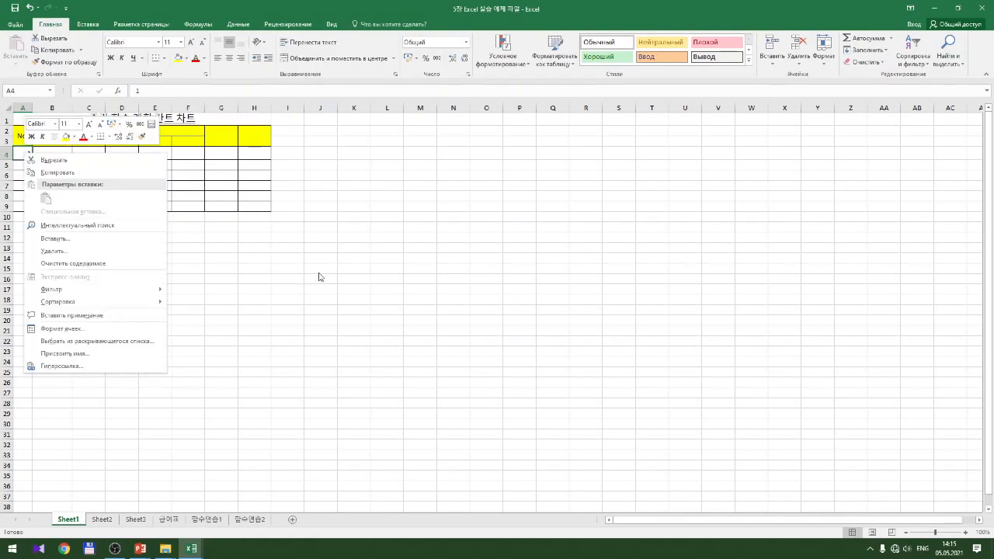
{"action": "key", "text": "Escape"}
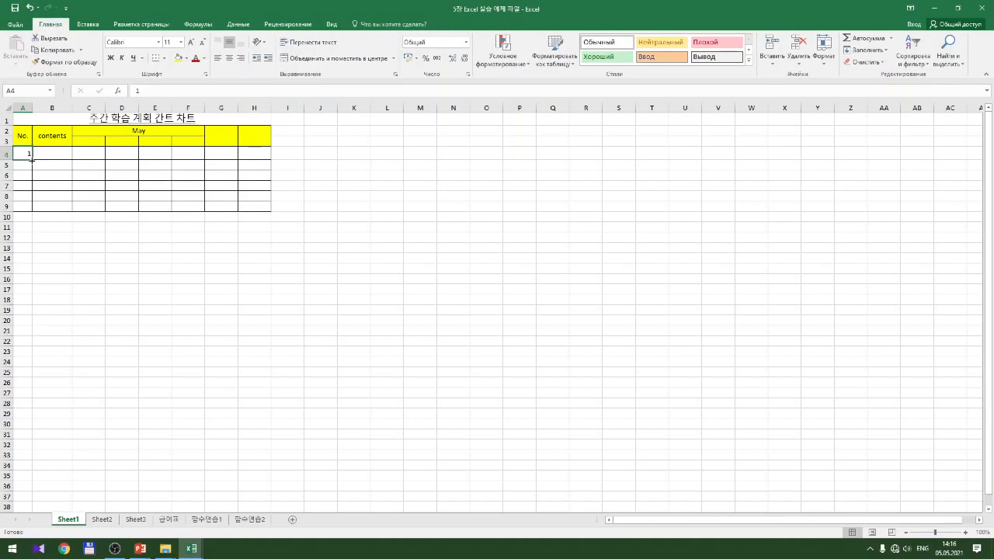
Fill A4 down to A9 and use Auto Fill Options' Fill Series to number 1–6
{"action": "left_click_drag", "start_coordinate": [31, 159], "coordinate": [32, 209]}
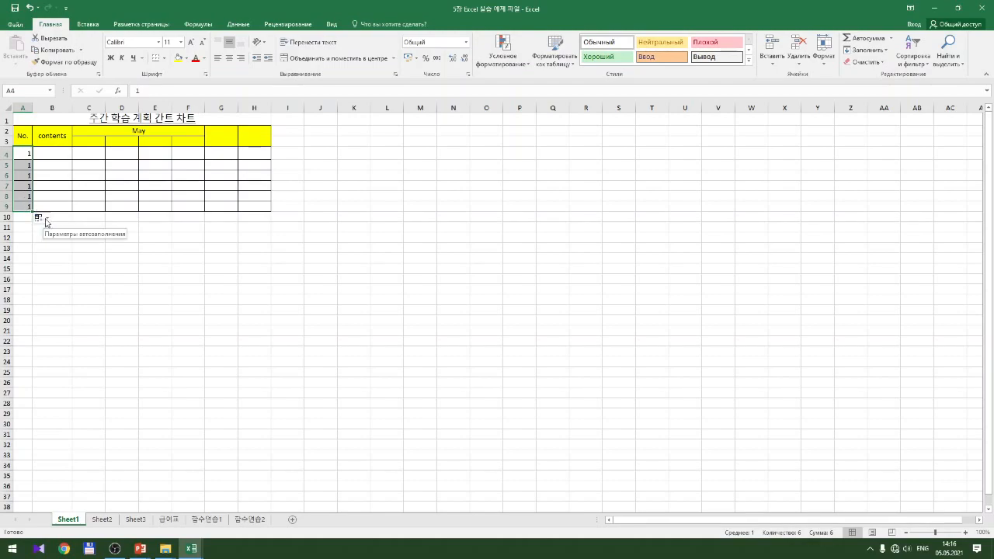
{"action": "left_click", "coordinate": [46, 220]}
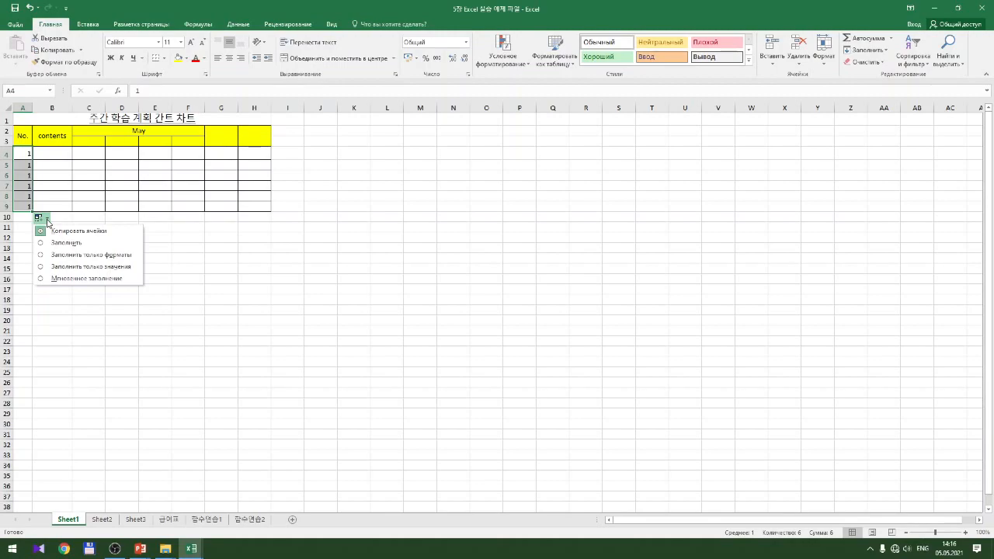
{"action": "left_click", "coordinate": [113, 246]}
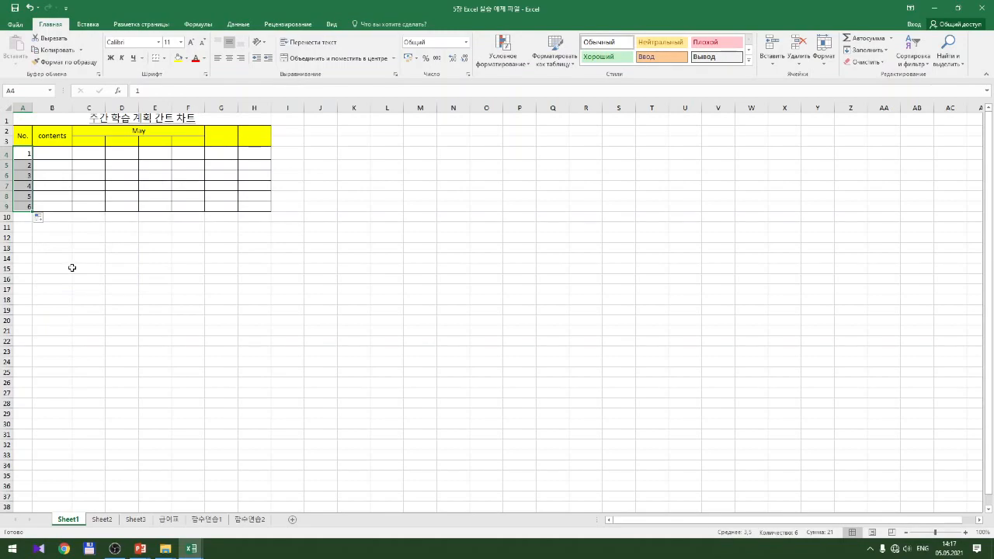
Type 1-week in C3 and copy it across to F3
{"action": "left_click", "coordinate": [91, 141]}
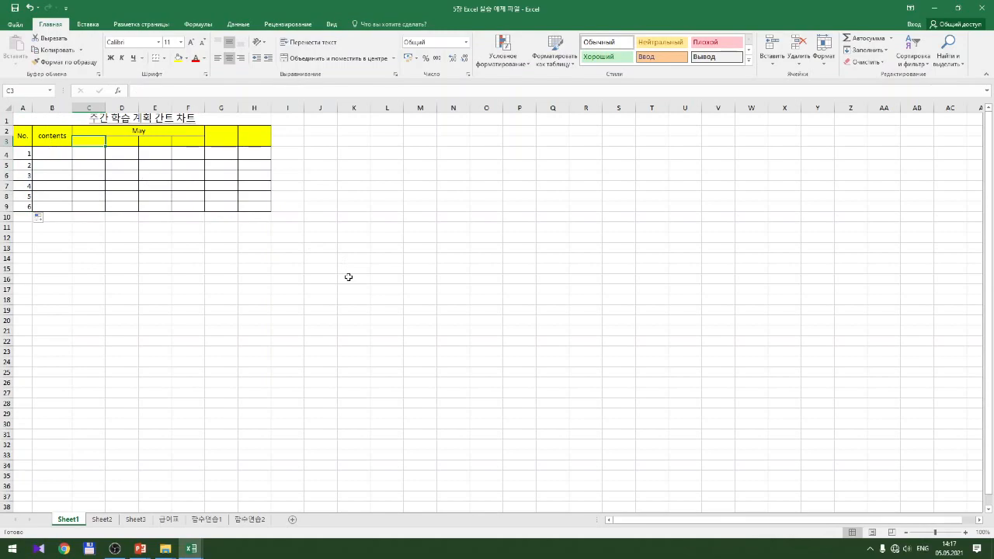
{"action": "type", "text": "1-w"}
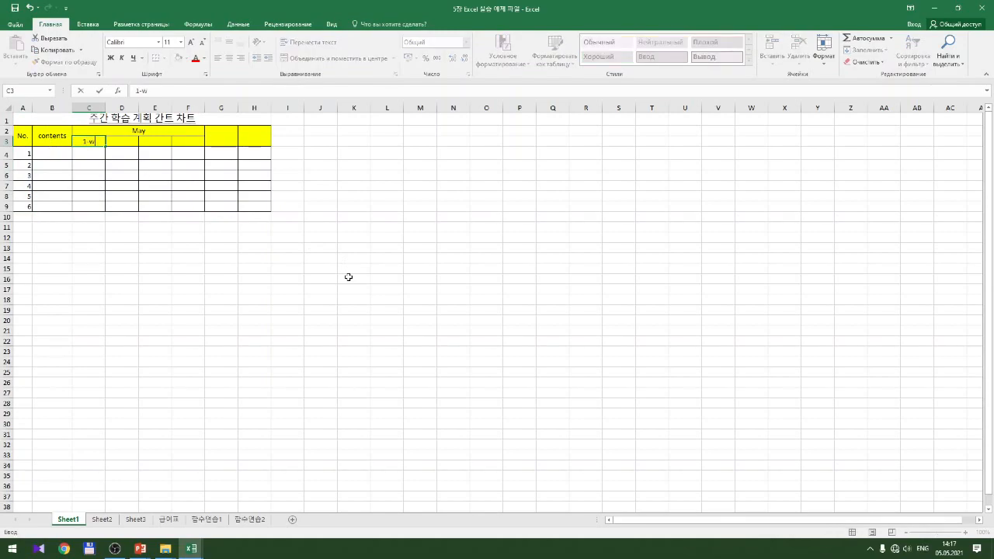
{"action": "type", "text": "eek"}
{"action": "left_click_drag", "start_coordinate": [104, 147], "coordinate": [204, 143]}
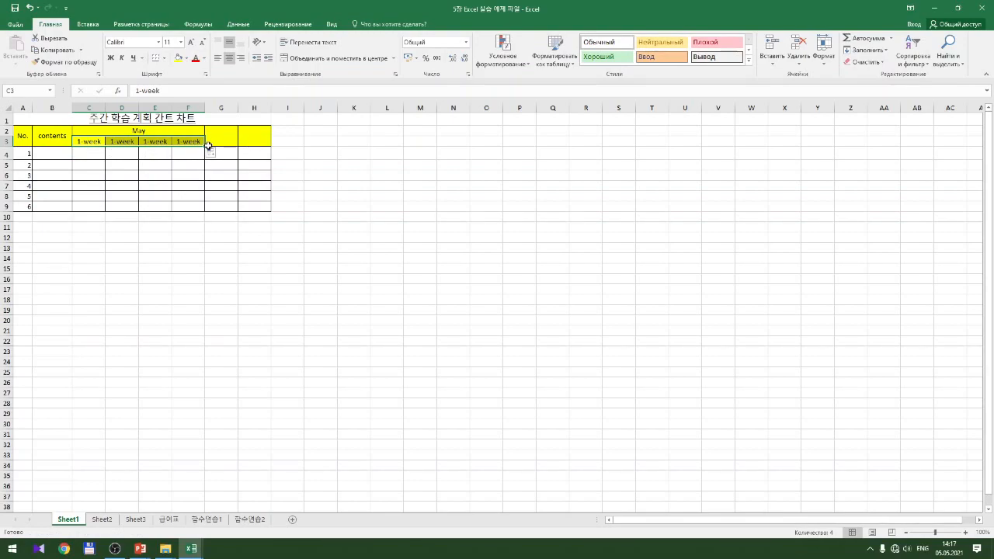
{"action": "left_click", "coordinate": [219, 155]}
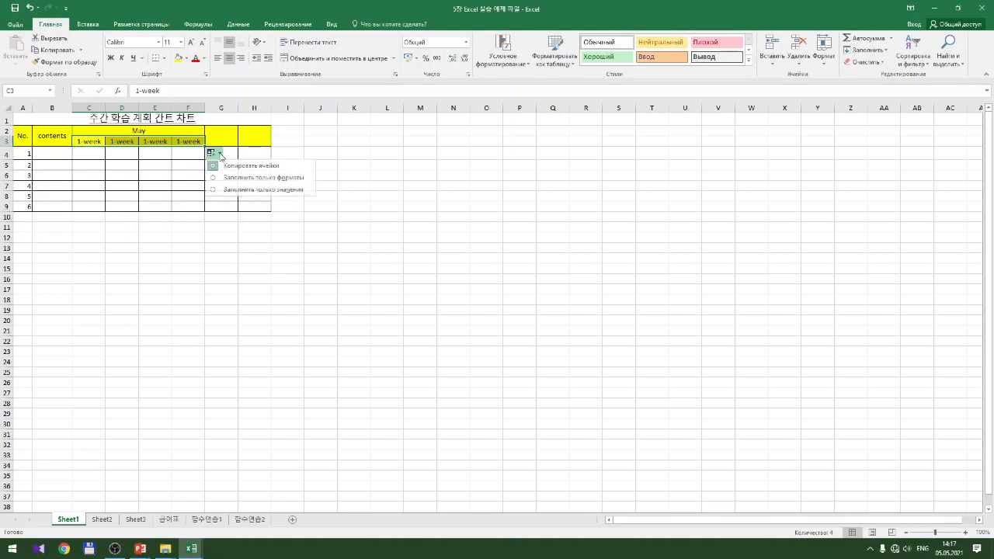
{"action": "left_click", "coordinate": [240, 180]}
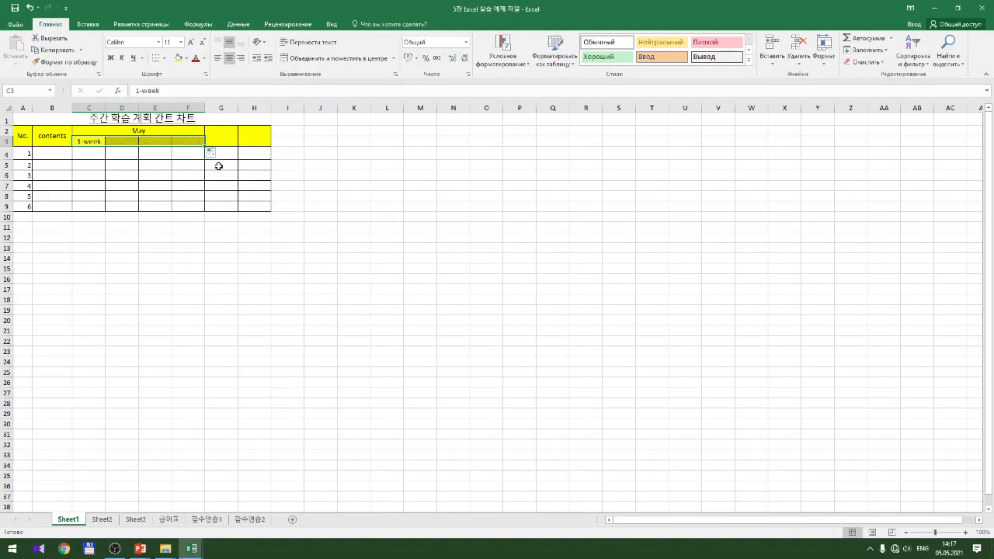
{"action": "left_click", "coordinate": [216, 154]}
{"action": "left_click", "coordinate": [233, 191]}
{"action": "left_click", "coordinate": [218, 154]}
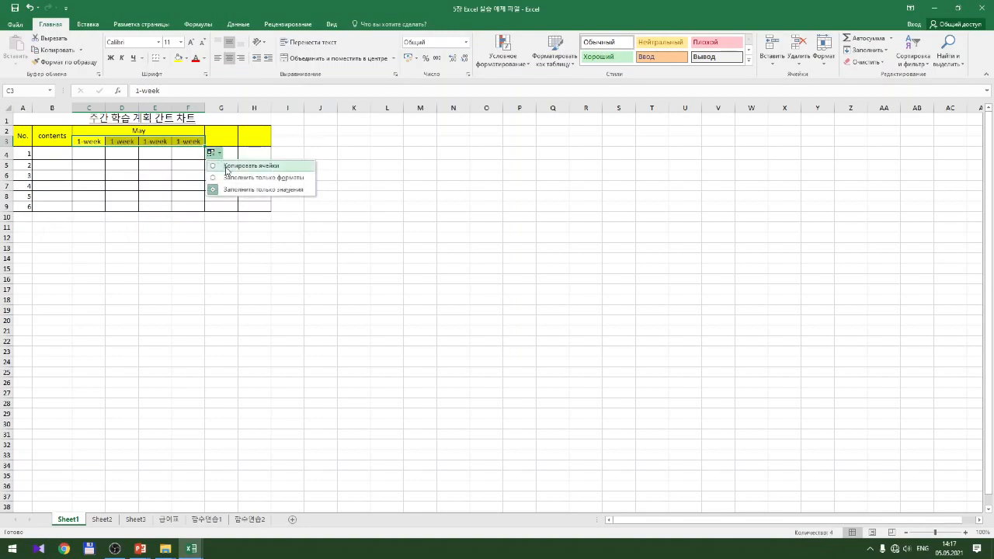
{"action": "left_click", "coordinate": [225, 167]}
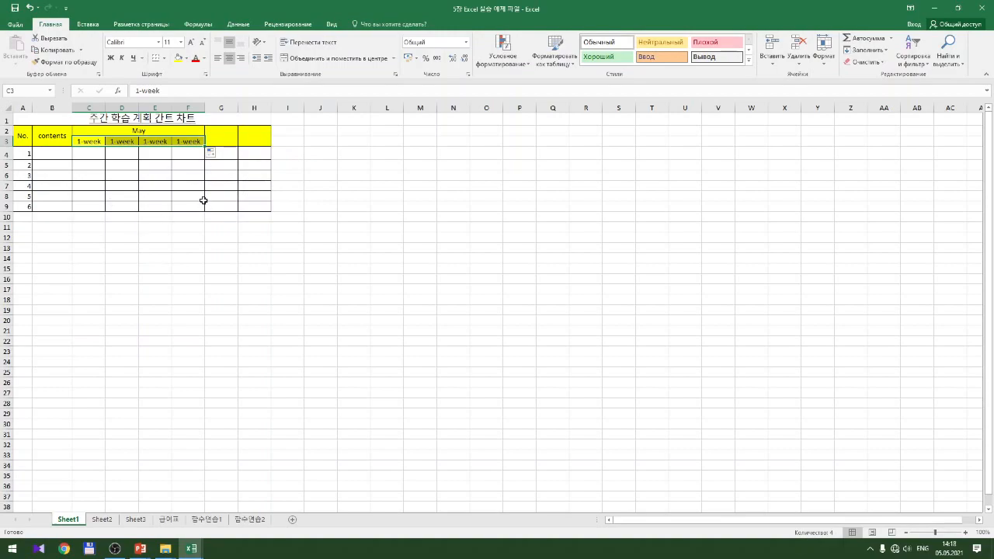
{"action": "left_click", "coordinate": [94, 141]}
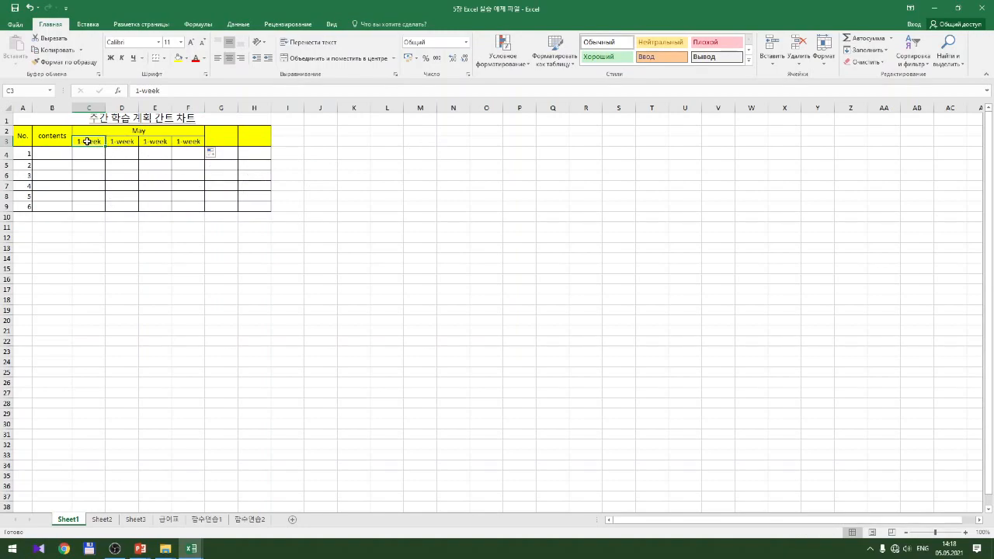
{"action": "double_click", "coordinate": [87, 142]}
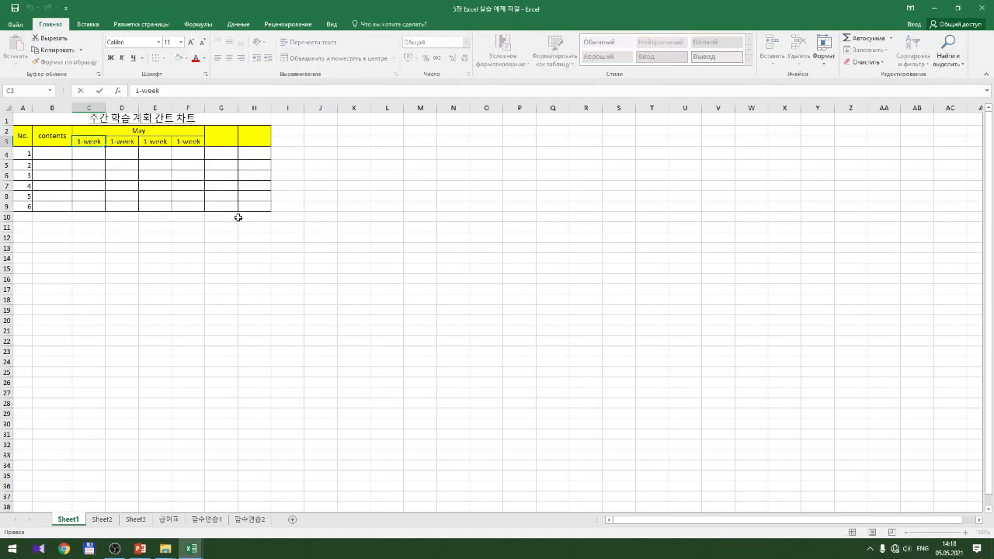
{"action": "key", "text": "BackSpace"}
{"action": "key", "text": "BackSpace"}
{"action": "key", "text": "BackSpace"}
{"action": "key", "text": "BackSpace"}
{"action": "type", "text": "hafta"}
{"action": "key", "text": "ctrl+Return"}
{"action": "key", "text": "Down"}
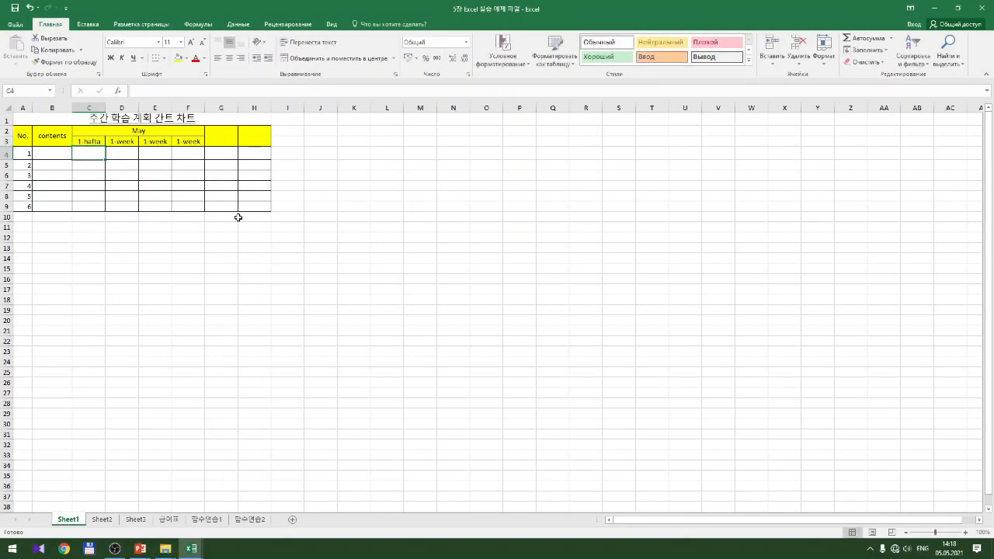
{"action": "left_click", "coordinate": [87, 143]}
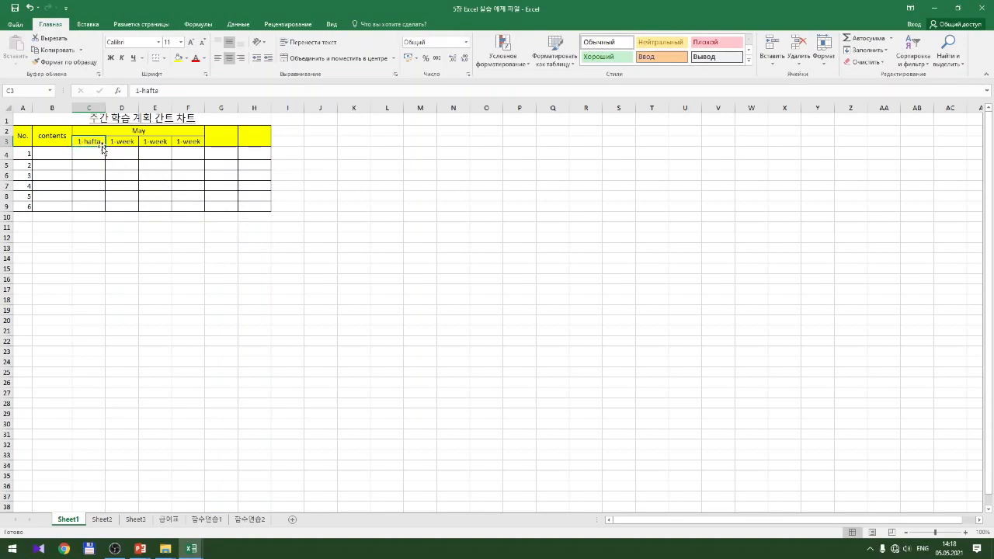
{"action": "left_click_drag", "start_coordinate": [105, 145], "coordinate": [204, 144]}
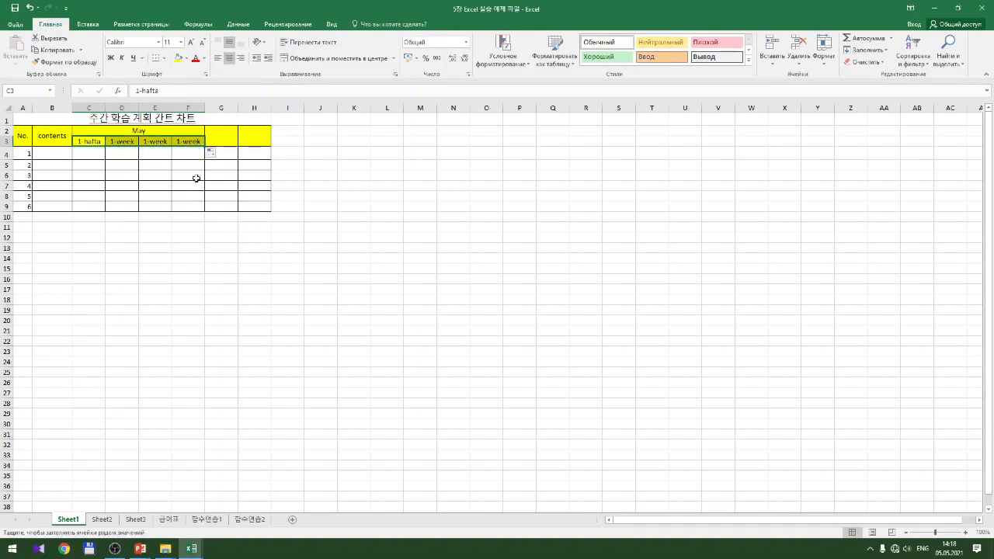
{"action": "left_click", "coordinate": [214, 153]}
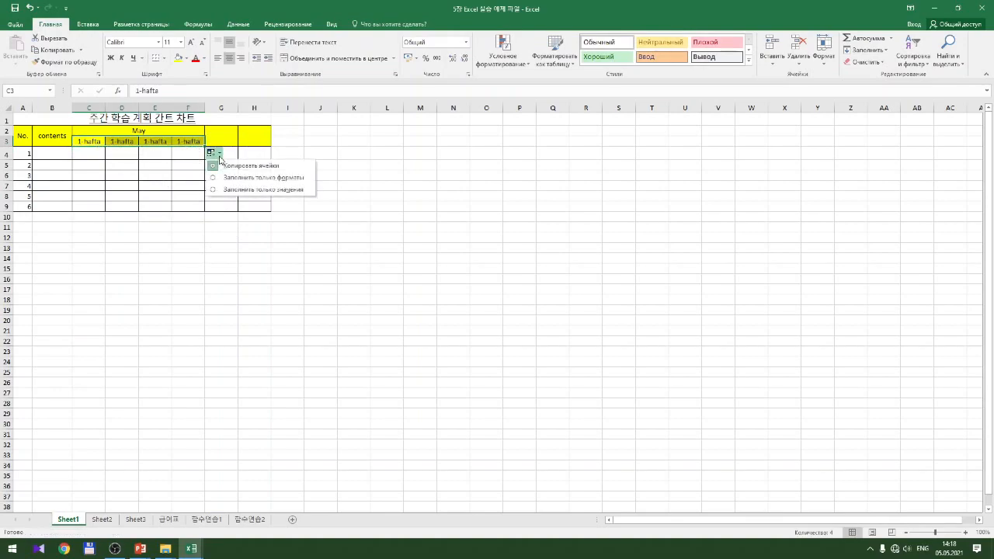
{"action": "left_click", "coordinate": [234, 169]}
{"action": "left_click", "coordinate": [212, 153]}
{"action": "left_click", "coordinate": [229, 179]}
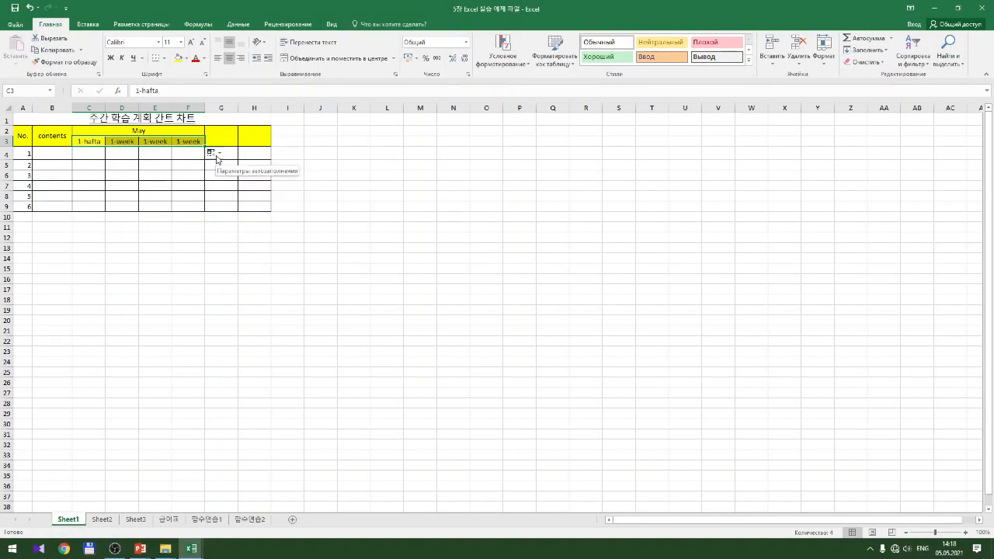
{"action": "left_click", "coordinate": [216, 158]}
{"action": "left_click", "coordinate": [237, 187]}
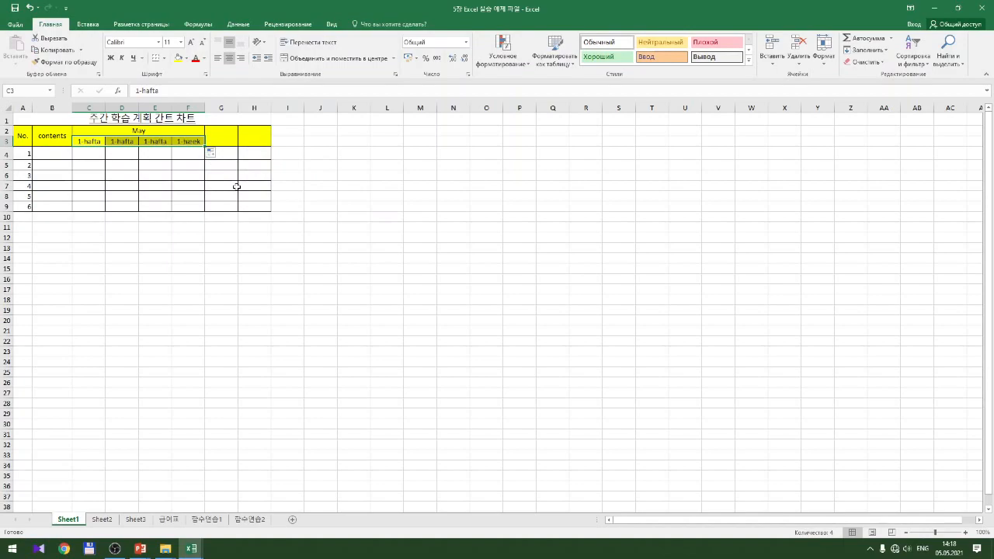
{"action": "double_click", "coordinate": [87, 141]}
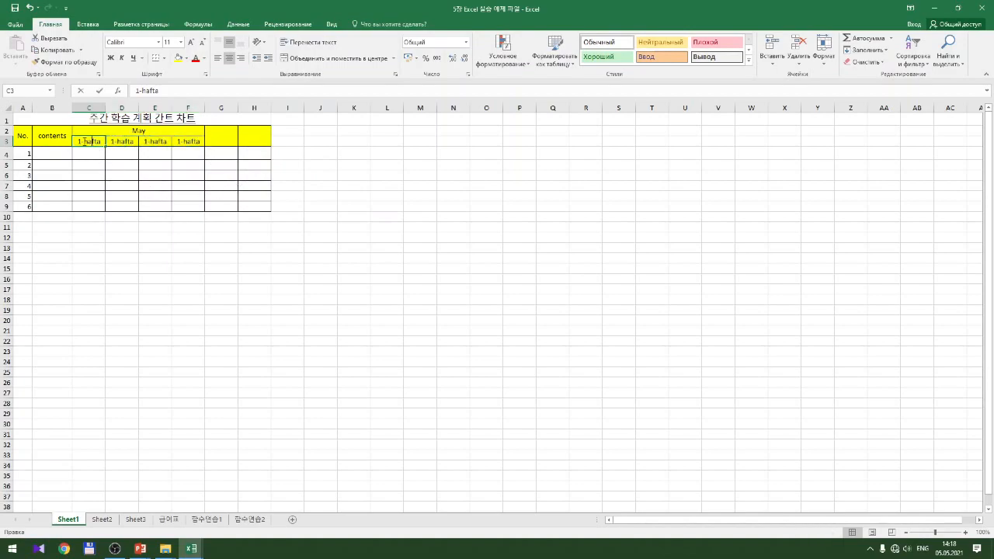
{"action": "left_click_drag", "start_coordinate": [82, 141], "coordinate": [104, 142]}
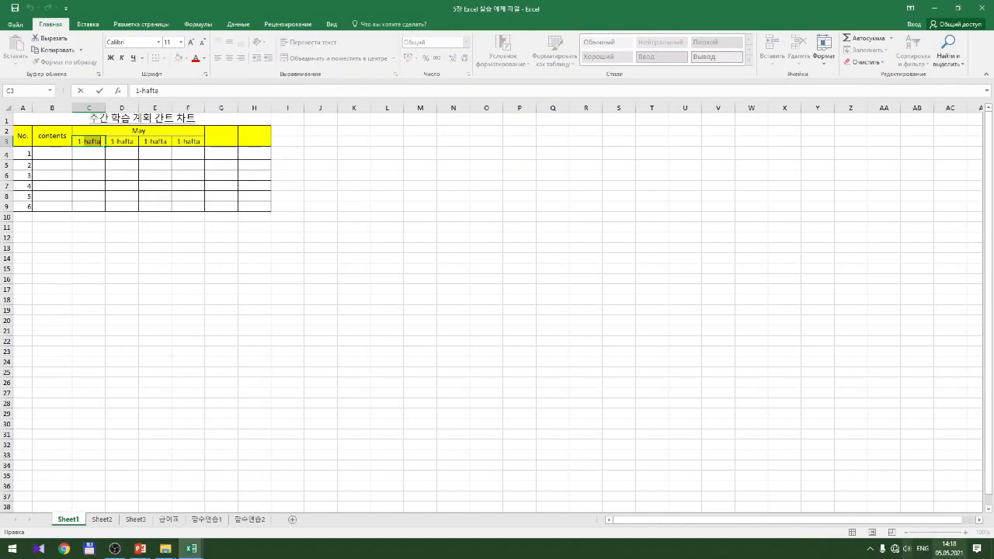
{"action": "left_click", "coordinate": [920, 550]}
{"action": "left_click", "coordinate": [909, 495]}
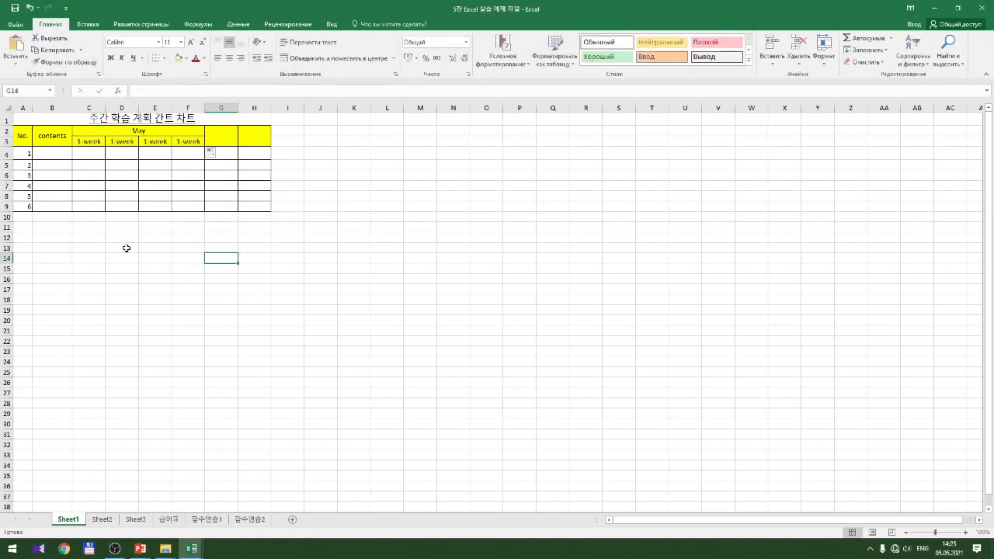
Copy the 1-week header from C3 across through F3
{"action": "left_click", "coordinate": [91, 143]}
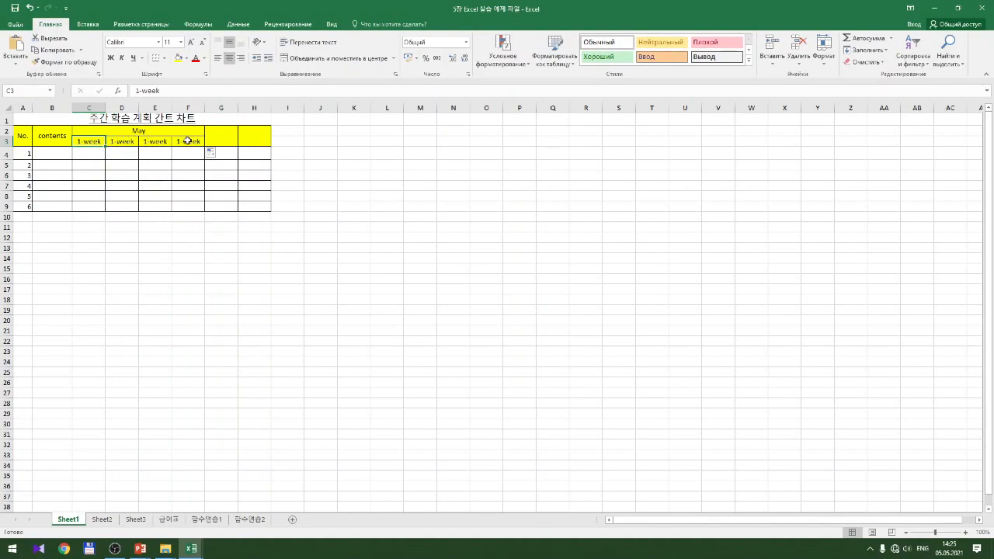
{"action": "left_click", "coordinate": [188, 141]}
{"action": "left_click", "coordinate": [91, 143]}
{"action": "left_click_drag", "start_coordinate": [106, 147], "coordinate": [194, 143]}
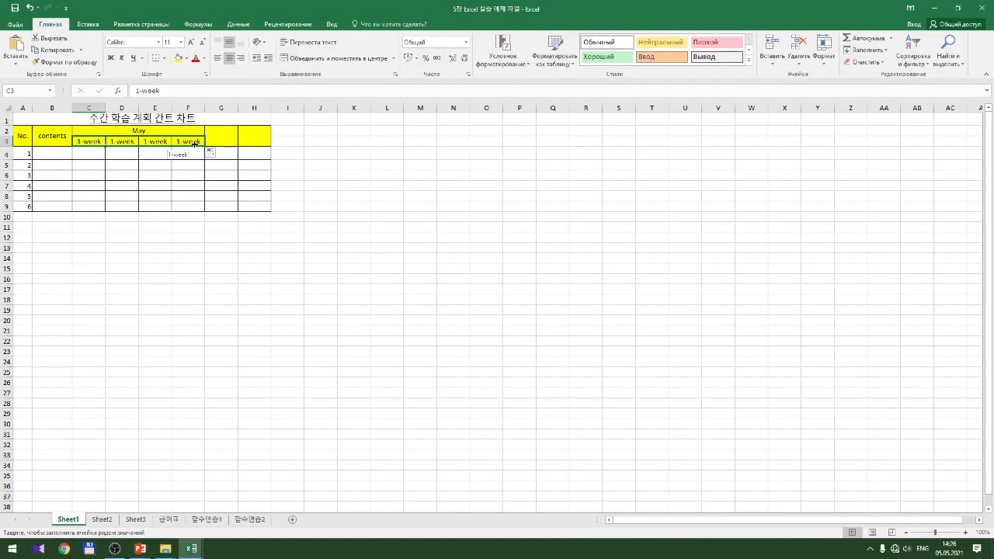
{"action": "left_click_drag", "start_coordinate": [194, 143], "coordinate": [194, 144]}
Change D3's header to 2-week
{"action": "left_click", "coordinate": [119, 143]}
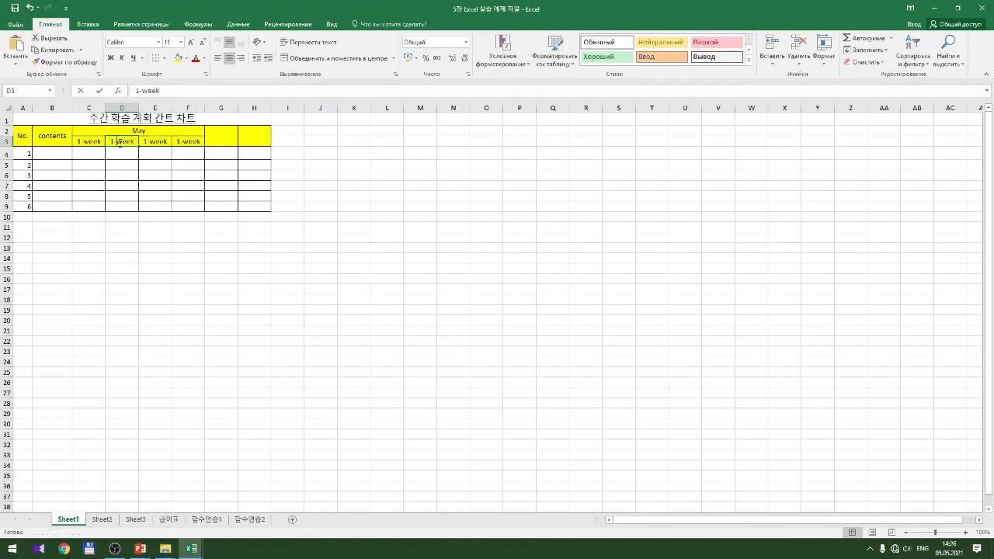
{"action": "double_click", "coordinate": [119, 143]}
{"action": "key", "text": "Delete"}
{"action": "type", "text": "2"}
{"action": "key", "text": "Return"}
Make E3 read 3-week and F3 read 4-week
{"action": "key", "text": "Right"}
{"action": "key", "text": "Up"}
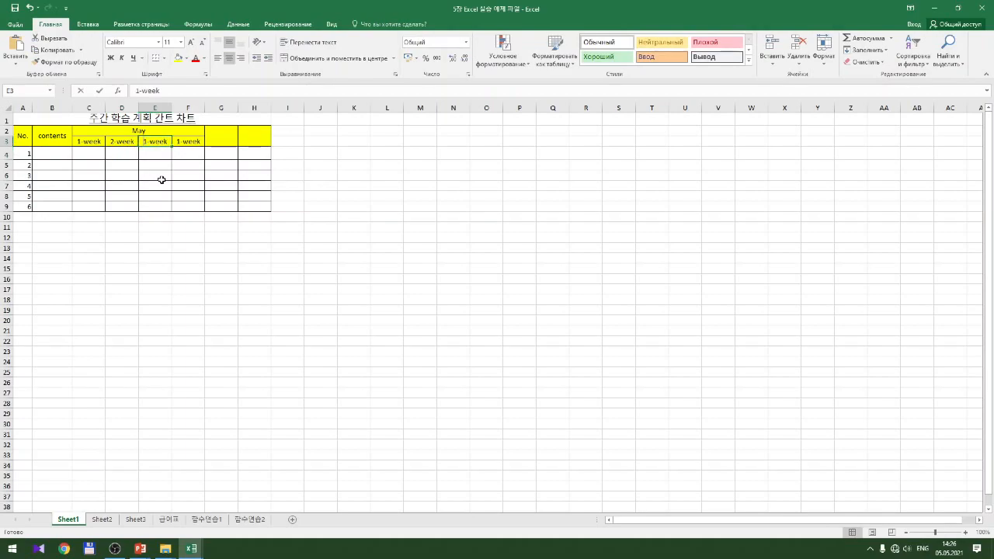
{"action": "key", "text": "F2"}
{"action": "key", "text": "Return"}
{"action": "key", "text": "Right"}
{"action": "key", "text": "Up"}
{"action": "key", "text": "F2"}
{"action": "key", "text": "BackSpace"}
{"action": "type", "text": "4"}
{"action": "key", "text": "Return"}
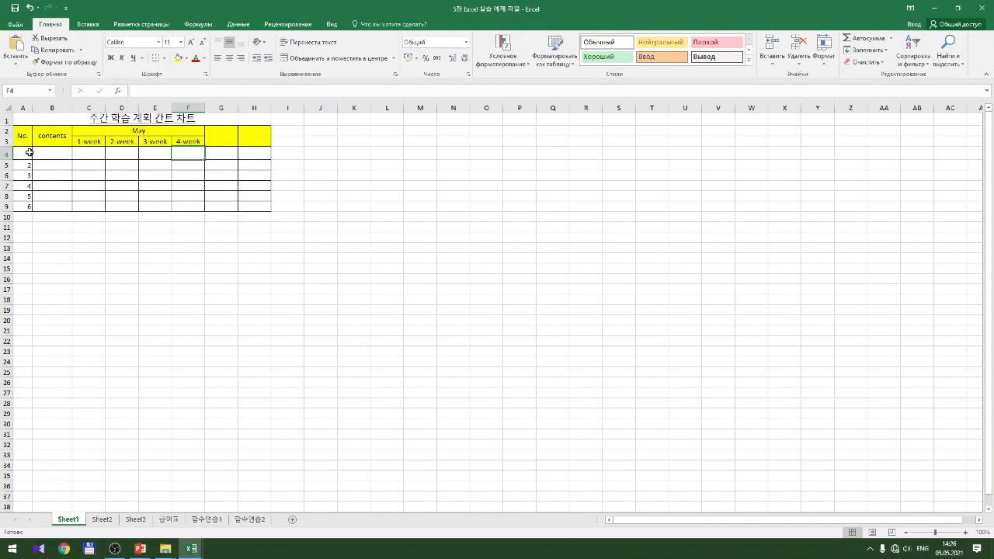
Clear A6:A9, then extend 1 and 2 from A4:A5 into a 1–6 series through A9
{"action": "mouse_move", "coordinate": [28, 153]}
{"action": "left_mouse_down"}
{"action": "mouse_move", "coordinate": [32, 201]}
{"action": "mouse_move", "coordinate": [30, 164]}
{"action": "left_mouse_up"}
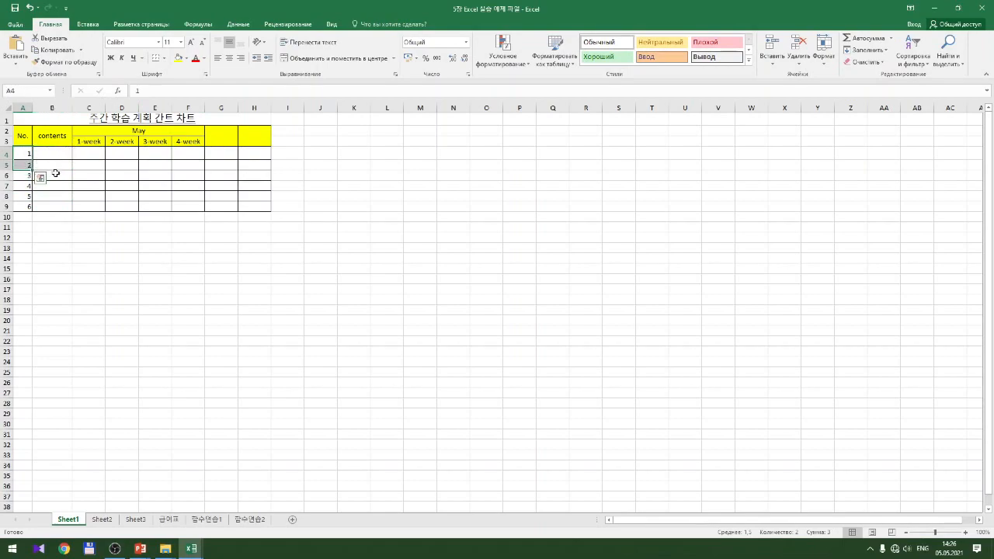
{"action": "left_click", "coordinate": [21, 176]}
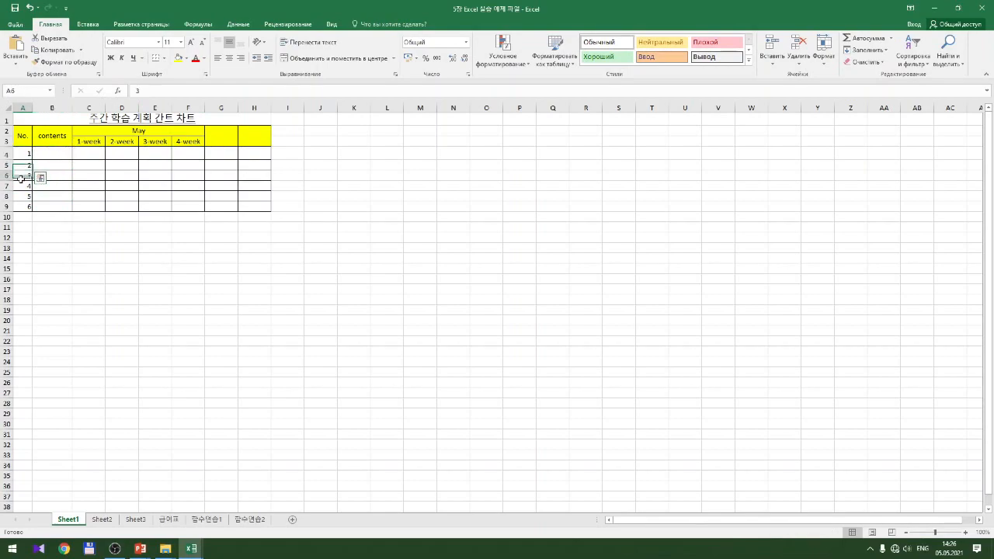
{"action": "left_click_drag", "start_coordinate": [21, 176], "coordinate": [24, 205]}
{"action": "key", "text": "Delete"}
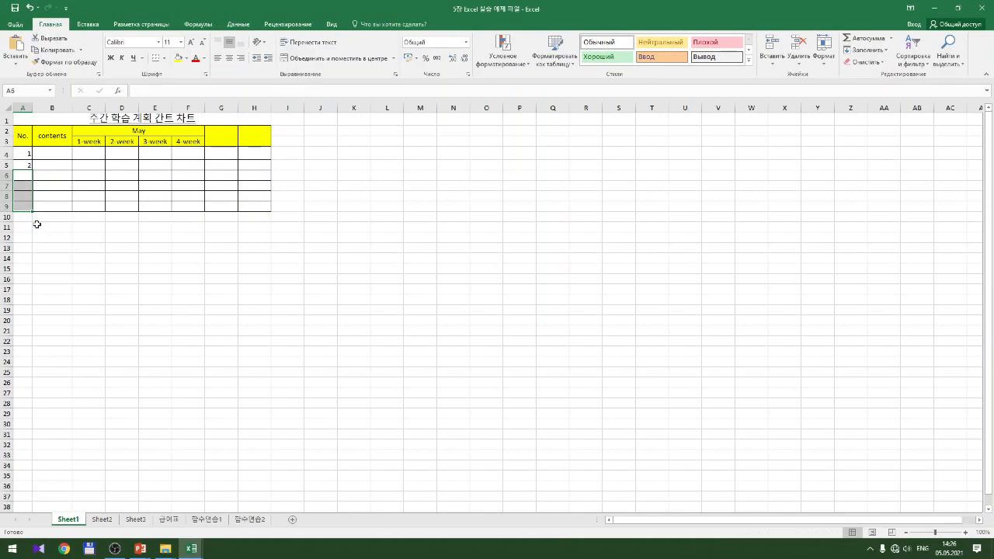
{"action": "left_click", "coordinate": [26, 154]}
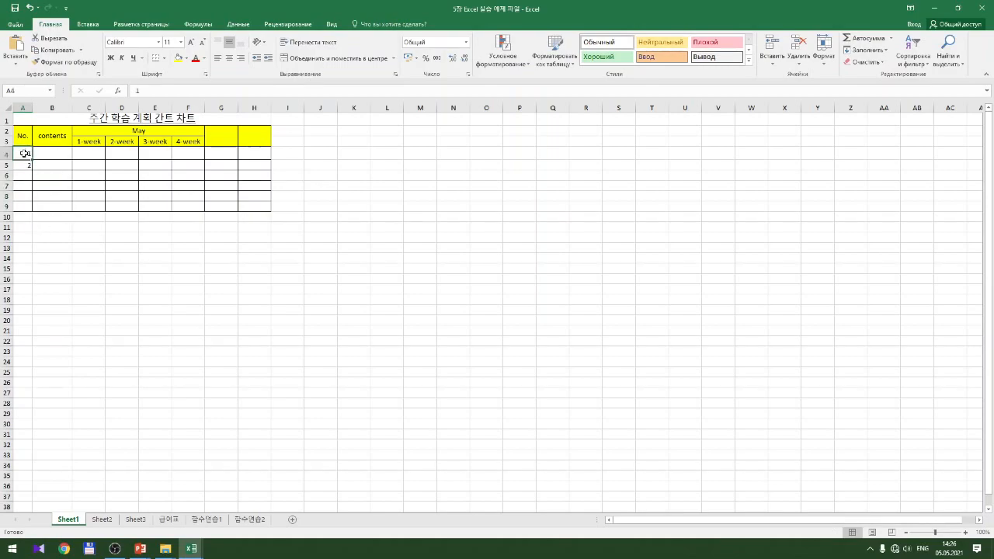
{"action": "left_click_drag", "start_coordinate": [24, 153], "coordinate": [23, 165]}
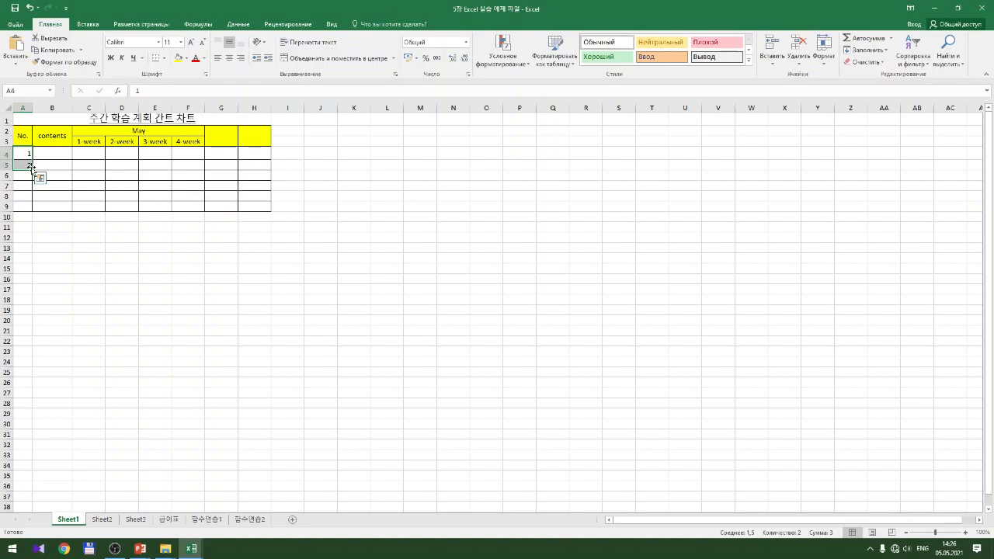
{"action": "left_click_drag", "start_coordinate": [32, 171], "coordinate": [29, 209]}
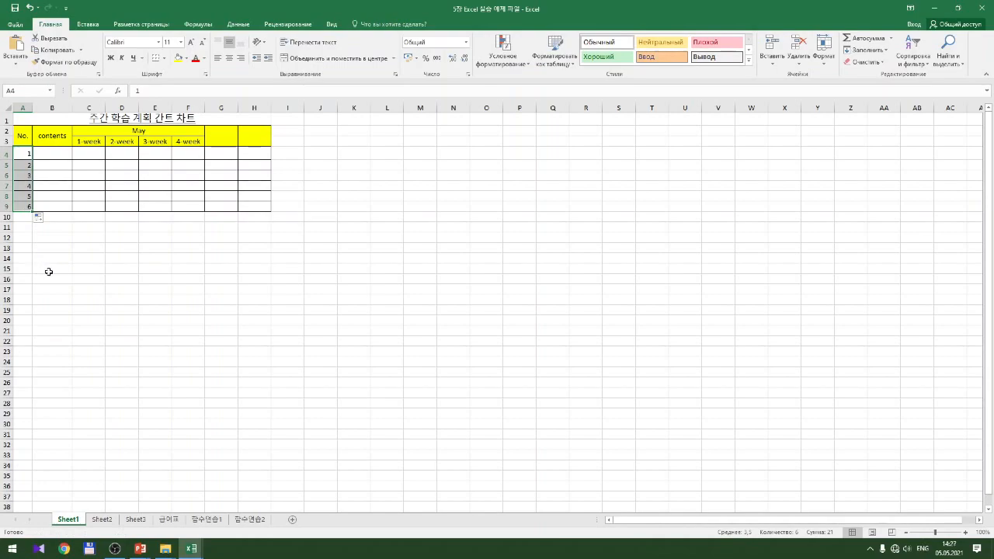
Enter 1, 3 and 5 in E13, E14 and E15
{"action": "left_click", "coordinate": [148, 246]}
{"action": "type", "text": "1"}
{"action": "key", "text": "Return"}
{"action": "type", "text": "3"}
{"action": "key", "text": "Return"}
{"action": "type", "text": "56"}
{"action": "key", "text": "BackSpace"}
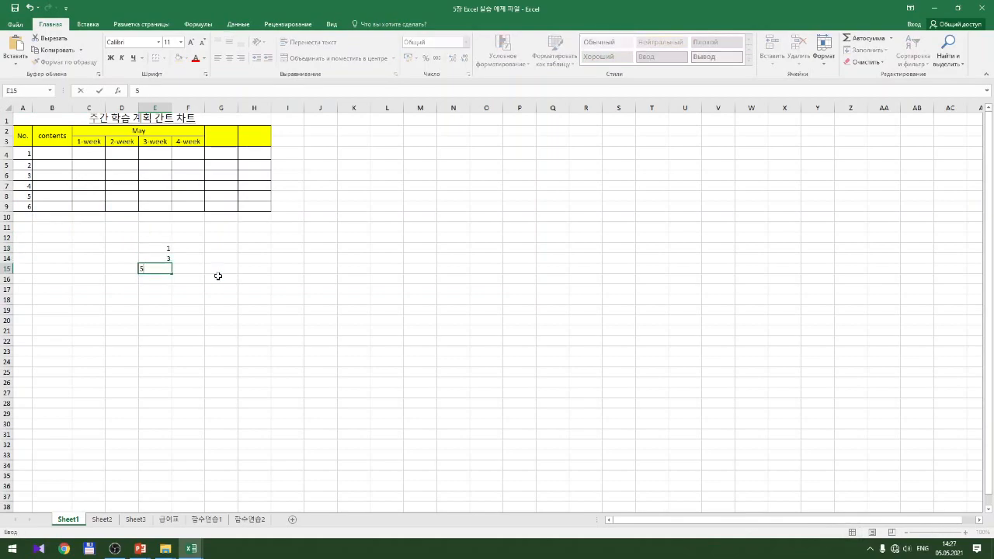
{"action": "key", "text": "Return"}
Extend the odd numbers to 27 in E26, and fill F13:F27 with even numbers 2–30
{"action": "left_click_drag", "start_coordinate": [165, 250], "coordinate": [173, 388]}
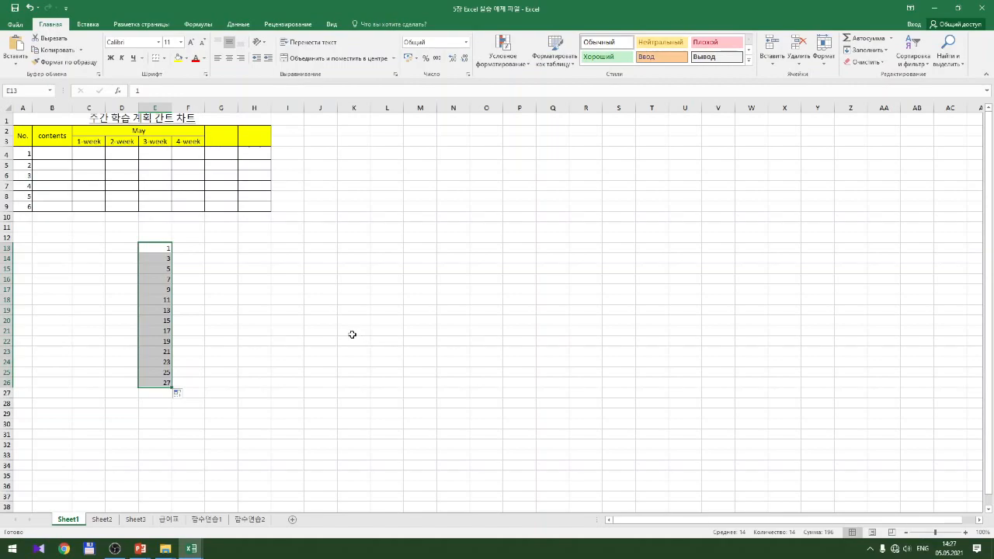
{"action": "left_click", "coordinate": [198, 248]}
{"action": "type", "text": "2"}
{"action": "key", "text": "Return"}
{"action": "type", "text": "4"}
{"action": "key", "text": "Return"}
{"action": "left_click_drag", "start_coordinate": [198, 248], "coordinate": [195, 259]}
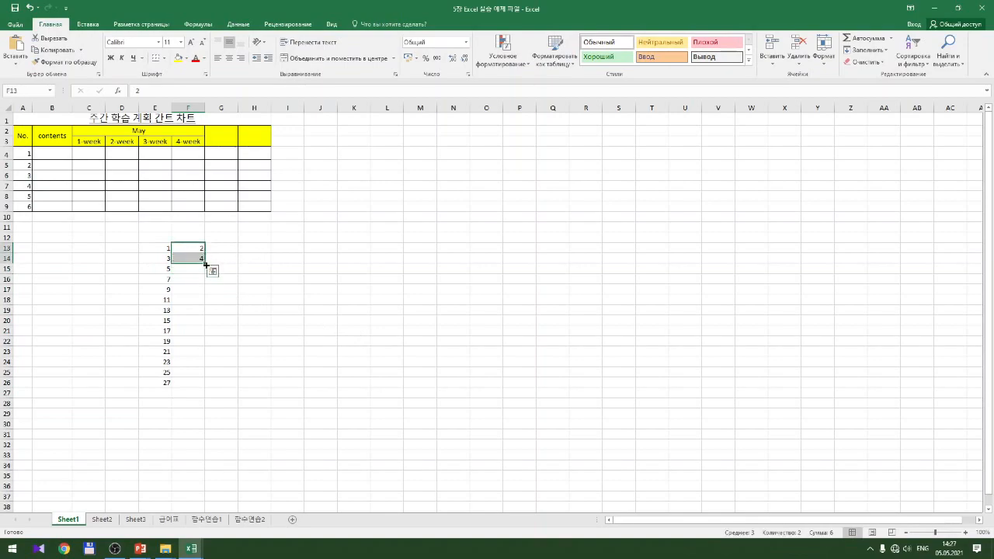
{"action": "left_click_drag", "start_coordinate": [205, 264], "coordinate": [205, 396]}
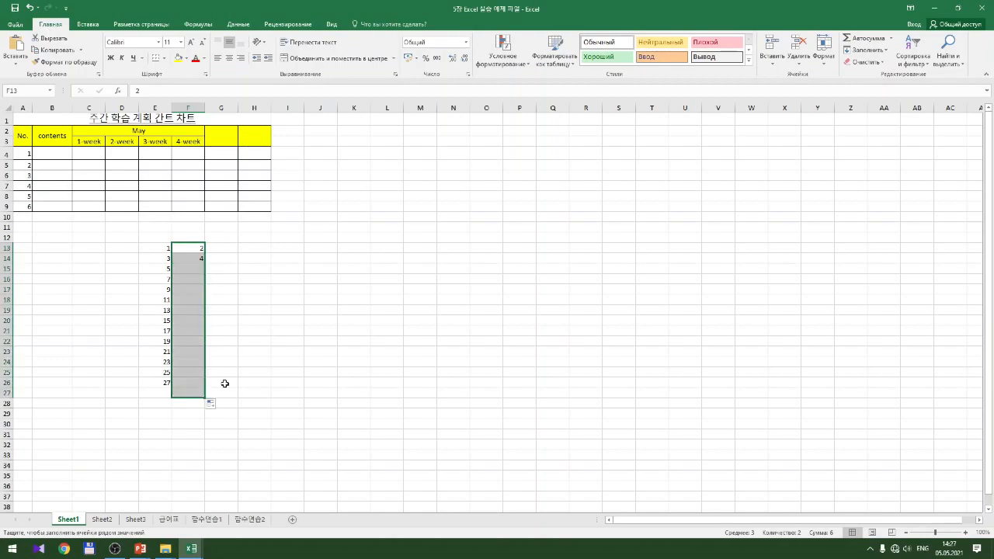
{"action": "left_click", "coordinate": [285, 340]}
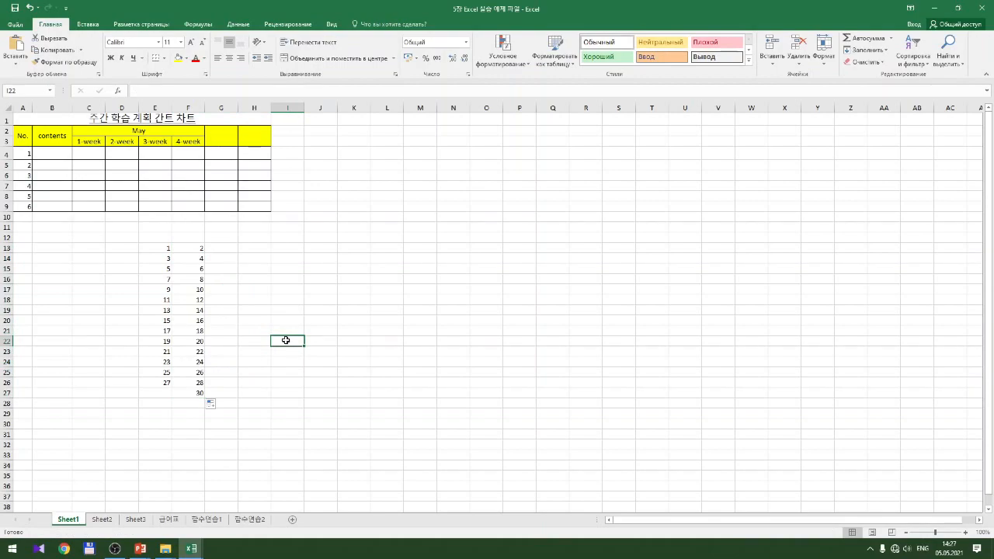
Clear the practice numbers in C12:J29 on Sheet1, then go to cell C21 on the empty Sheet2
{"action": "left_click_drag", "start_coordinate": [102, 236], "coordinate": [332, 409]}
{"action": "key", "text": "Delete"}
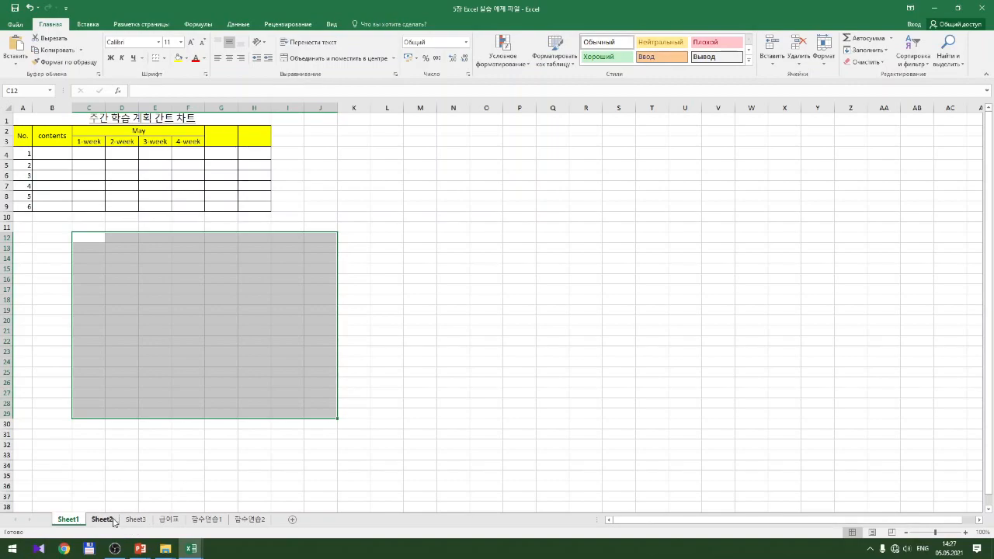
{"action": "left_click", "coordinate": [104, 521]}
{"action": "left_click", "coordinate": [81, 329]}
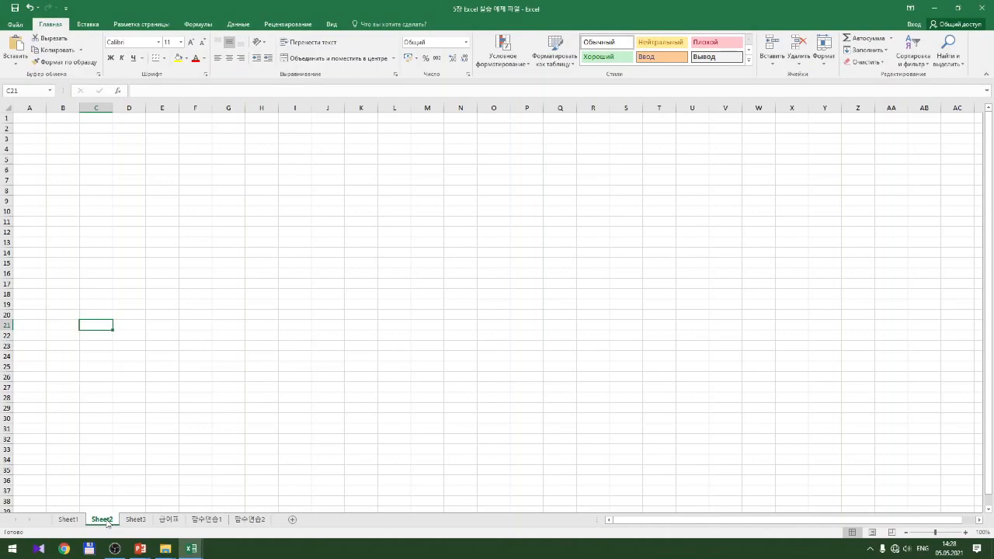
On Sheet3, fill all twelve cells of A1:D3 with 'same word' in one entry using Ctrl+Enter
{"action": "left_click", "coordinate": [136, 524]}
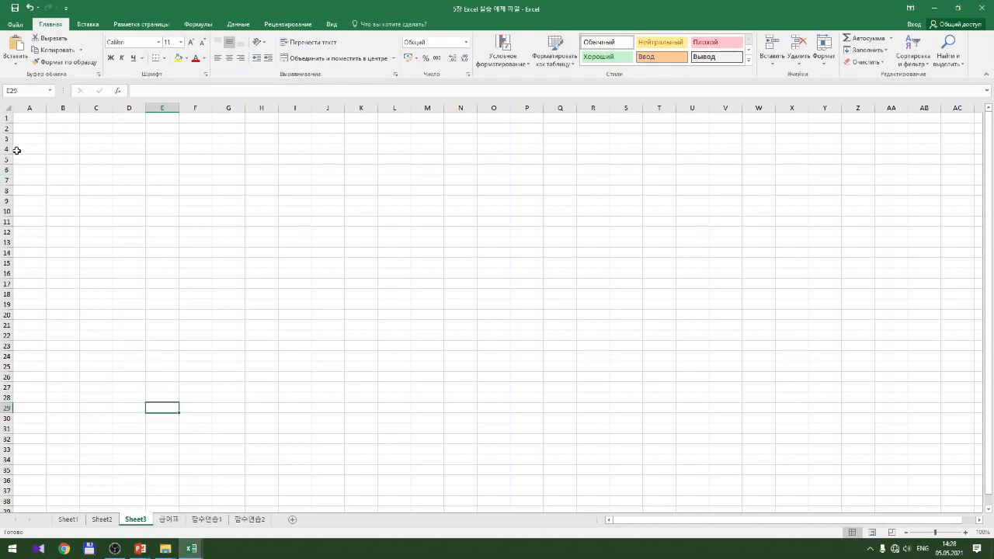
{"action": "left_click", "coordinate": [35, 118]}
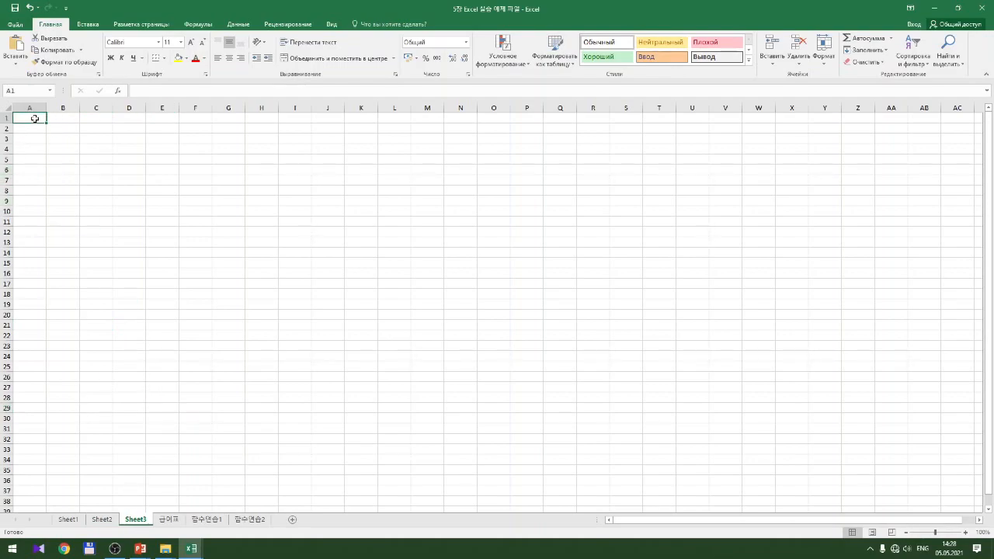
{"action": "mouse_move", "coordinate": [35, 118]}
{"action": "left_mouse_down"}
{"action": "mouse_move", "coordinate": [108, 116]}
{"action": "mouse_move", "coordinate": [128, 139]}
{"action": "left_mouse_up"}
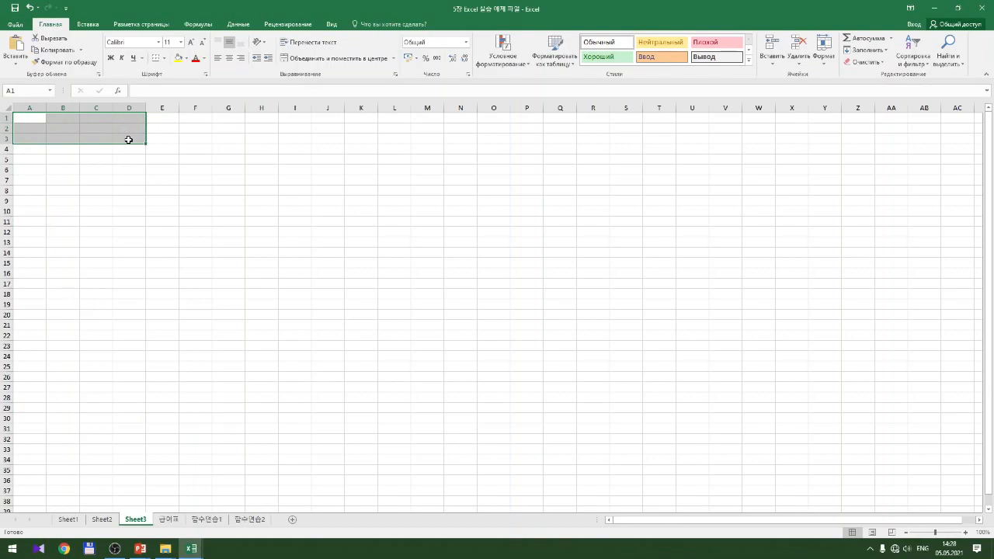
{"action": "type", "text": "sa"}
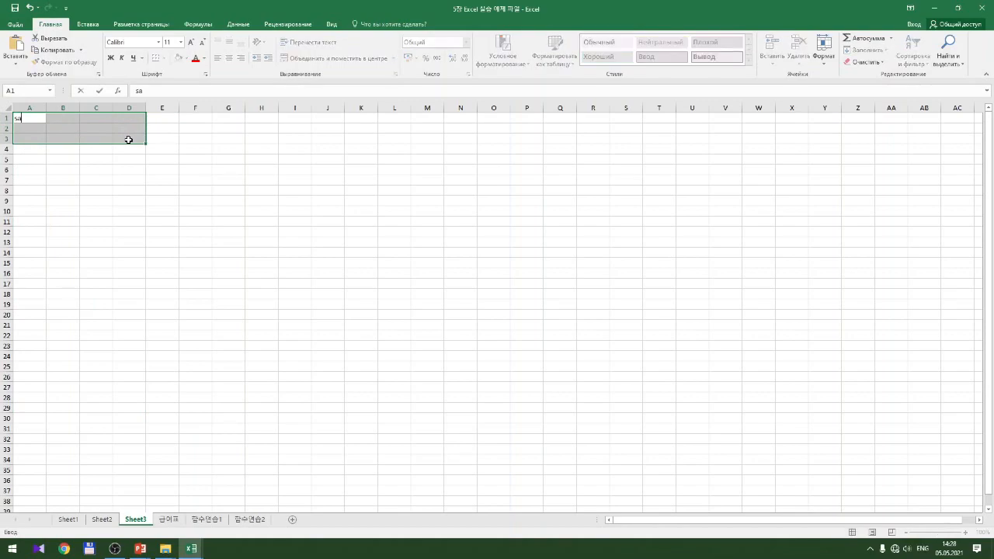
{"action": "type", "text": "me word"}
{"action": "key", "text": "ctrl+Return"}
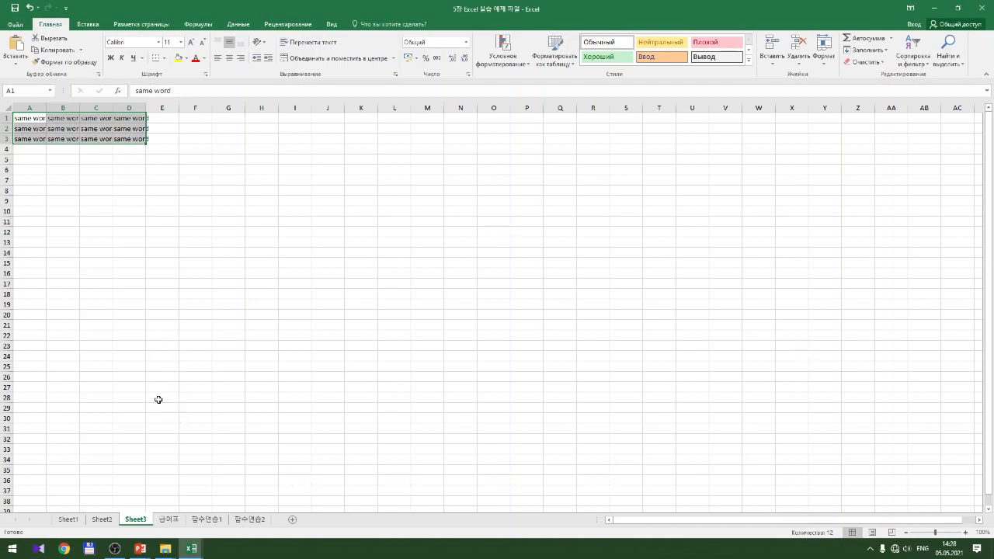
Add two blank sheets, Лист1 and Лист2, and return to Sheet3
{"action": "left_click", "coordinate": [292, 520]}
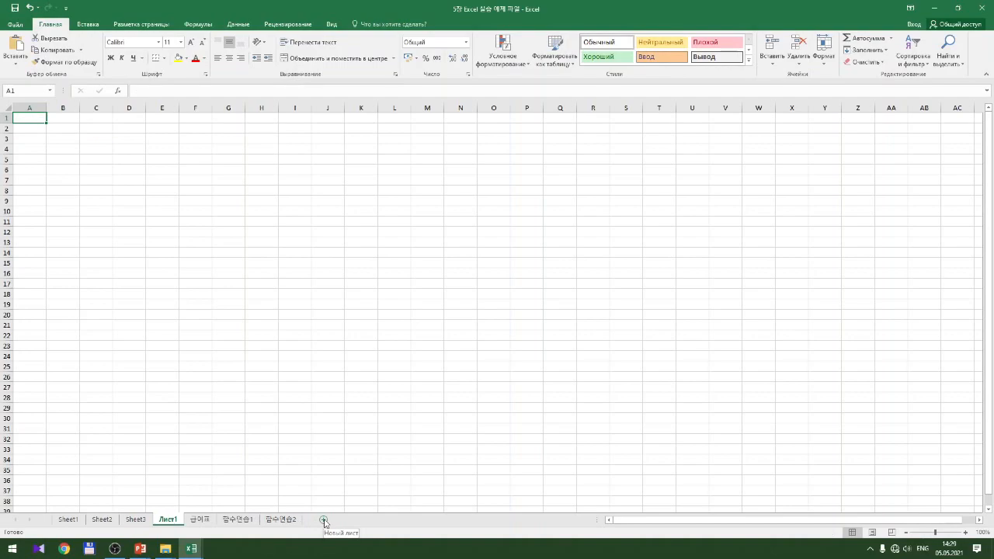
{"action": "left_click", "coordinate": [323, 520]}
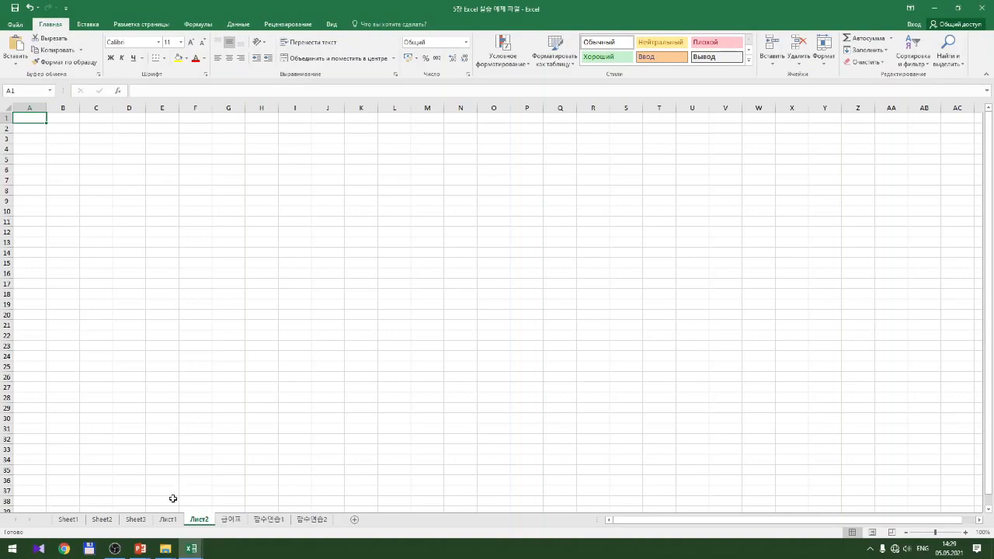
{"action": "left_click", "coordinate": [136, 521]}
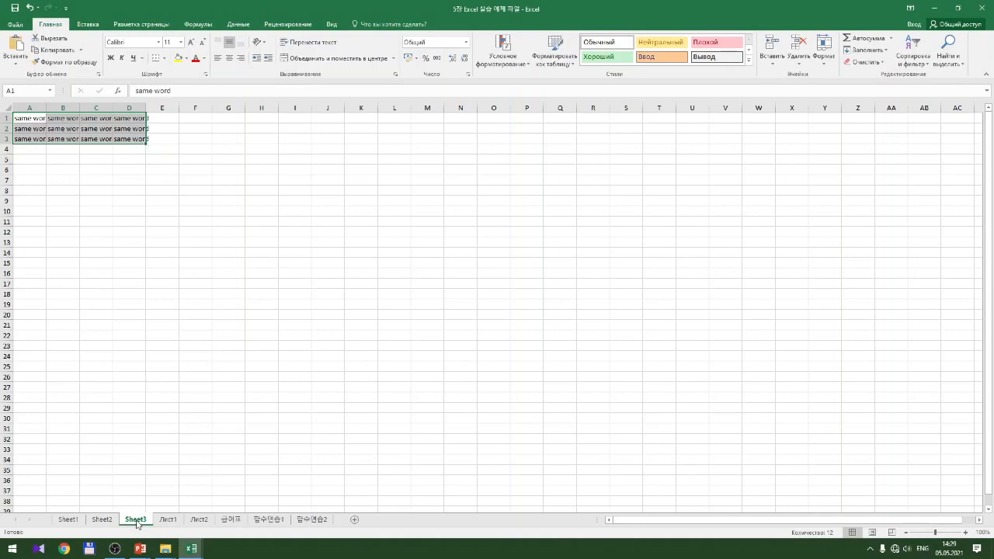
Group Sheet3 with Лист1 and Лист2, regrouping after a brief switch to Sheet2
{"action": "left_click", "coordinate": [167, 522], "text": "ctrl"}
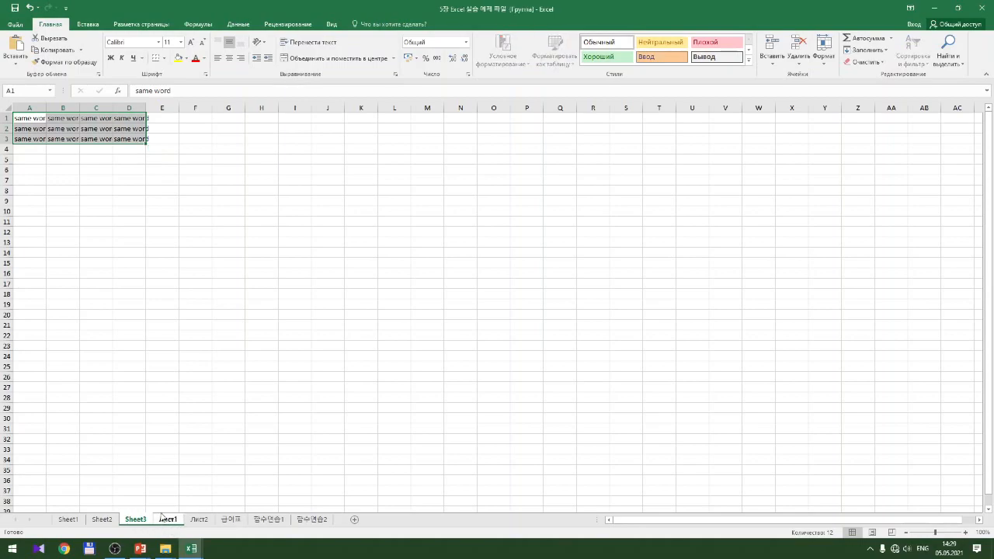
{"action": "left_click", "coordinate": [200, 522], "text": "ctrl"}
{"action": "left_click", "coordinate": [147, 466]}
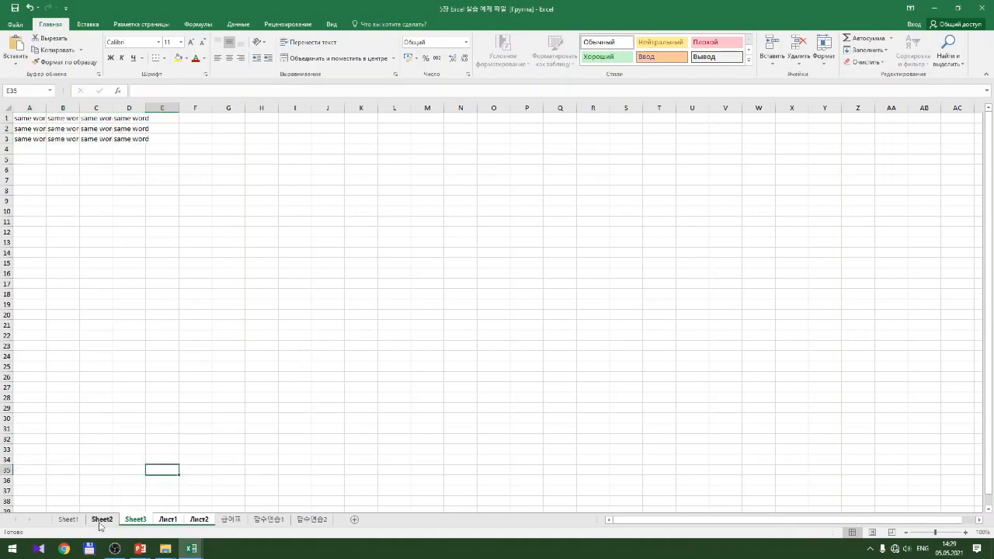
{"action": "left_click", "coordinate": [101, 520]}
{"action": "left_click", "coordinate": [135, 522]}
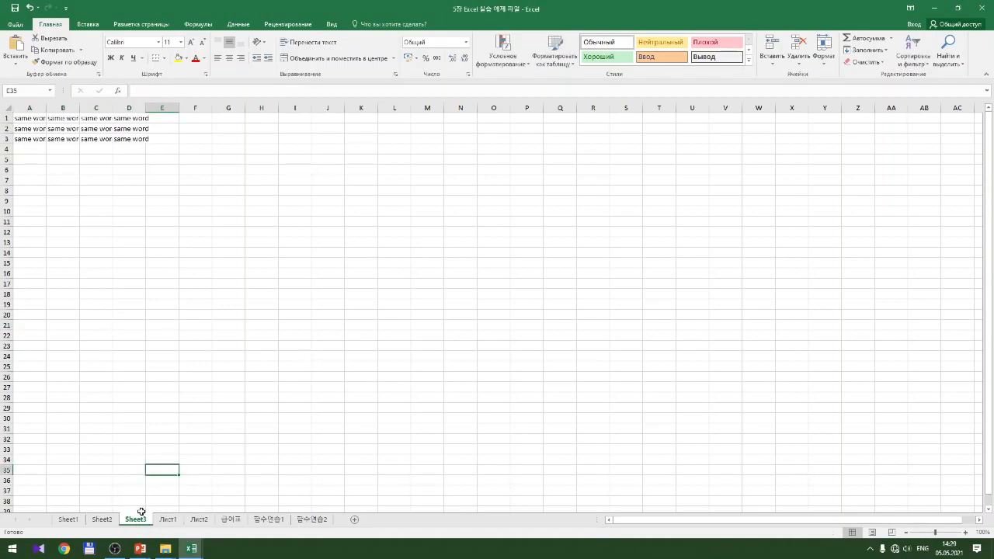
{"action": "left_click", "coordinate": [200, 520], "text": "shift"}
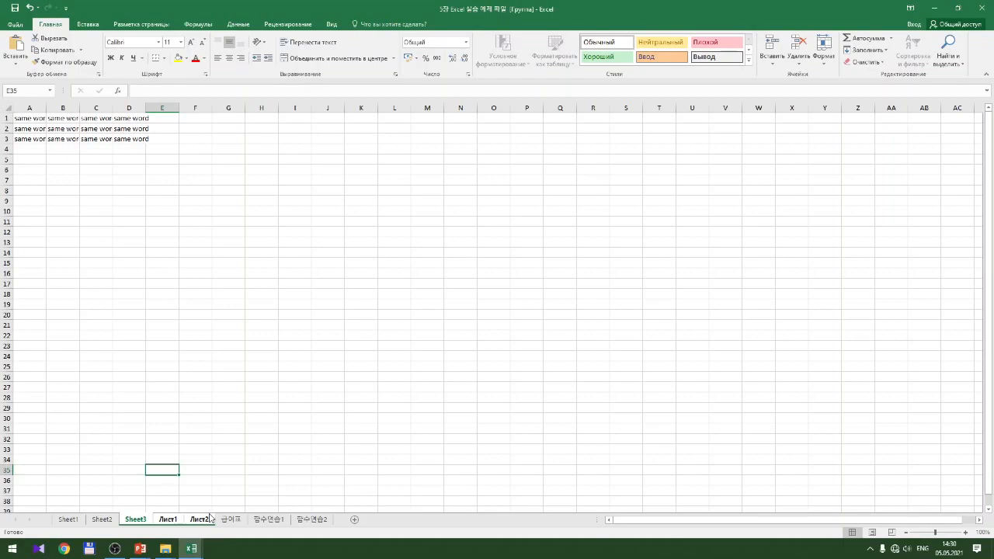
Set columns A through D to width 20 on Sheet3, Лист1 and Лист2 at once
{"action": "left_click", "coordinate": [34, 108]}
{"action": "left_click_drag", "start_coordinate": [34, 109], "coordinate": [129, 109]}
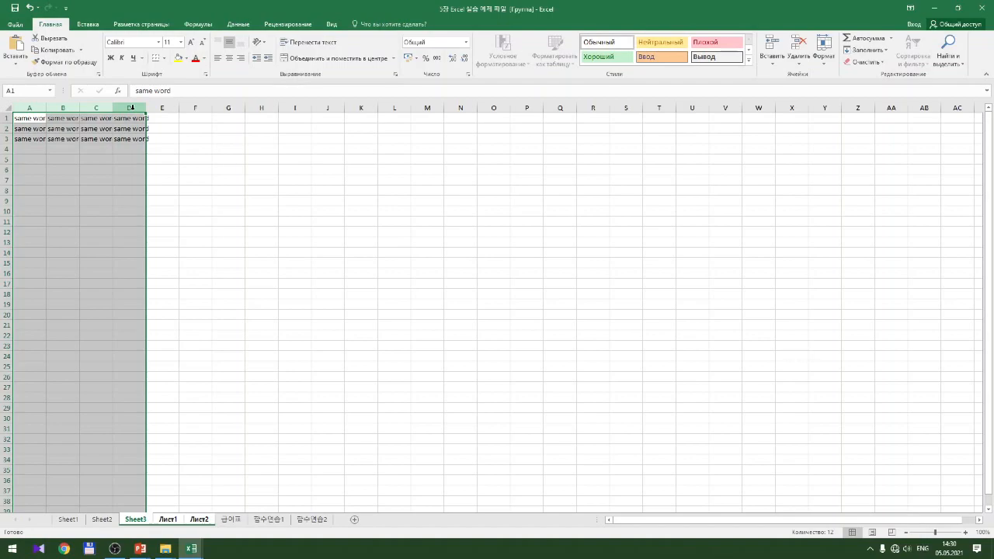
{"action": "right_click", "coordinate": [132, 108]}
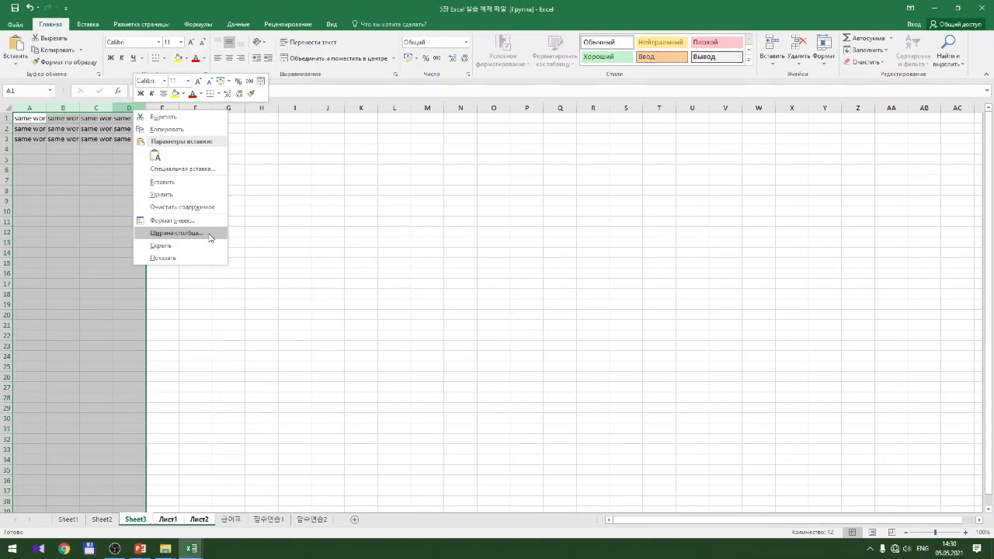
{"action": "left_click", "coordinate": [177, 233]}
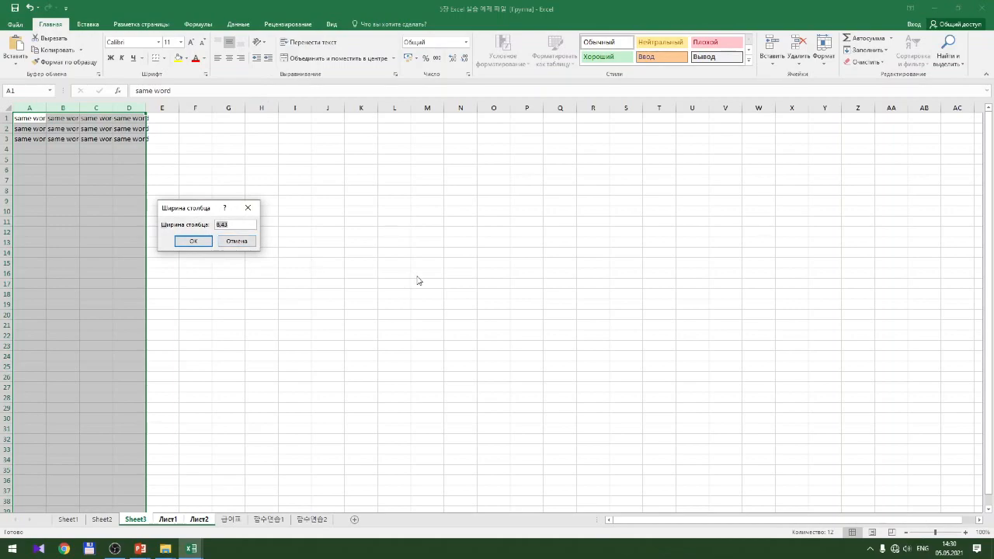
{"action": "type", "text": "20"}
{"action": "key", "text": "Return"}
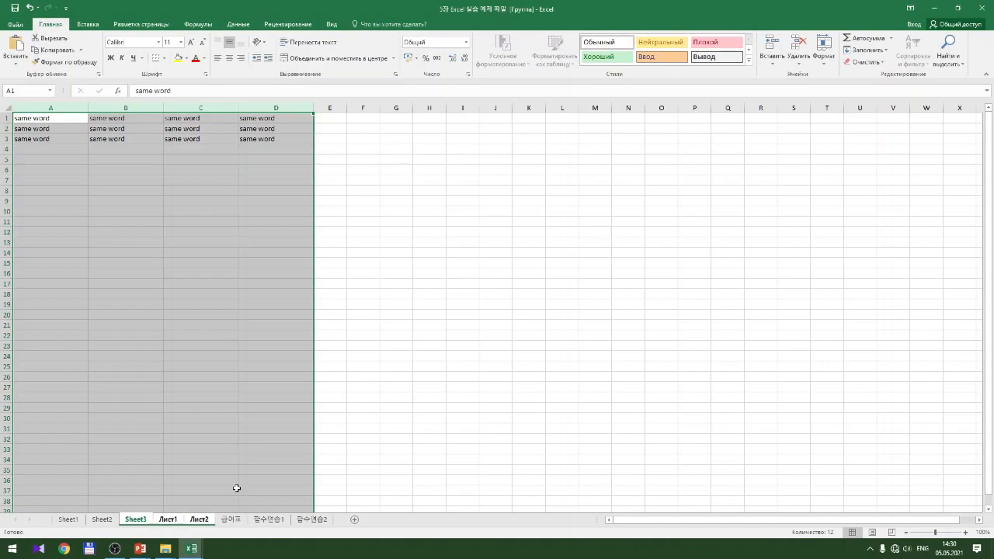
Enter 'Many Sheet' in cell C6 across the grouped sheets
{"action": "left_click", "coordinate": [149, 358]}
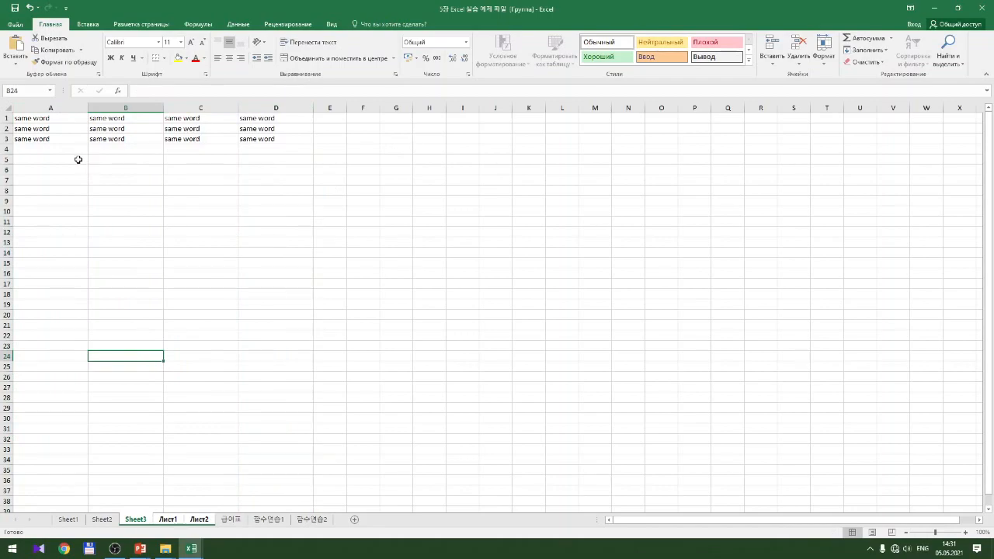
{"action": "left_click", "coordinate": [193, 168]}
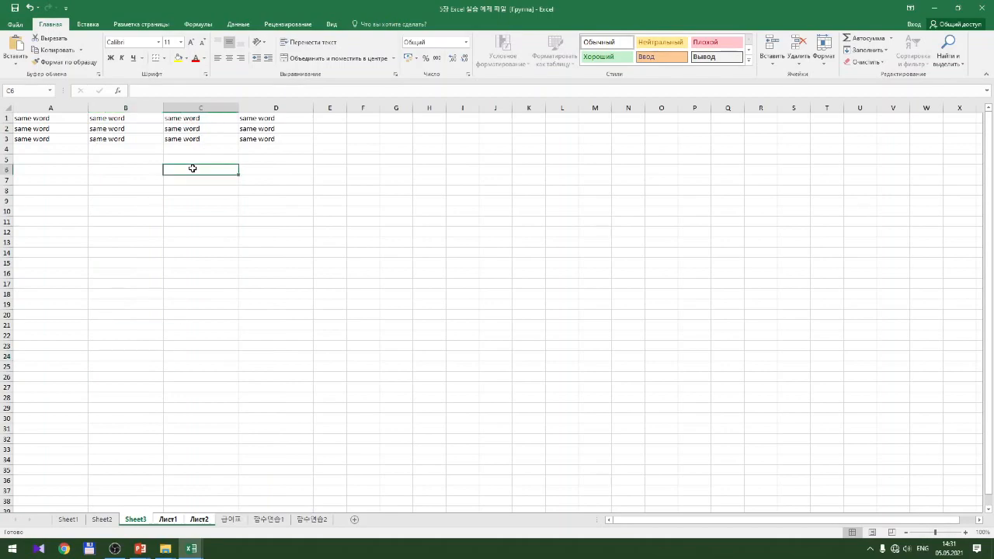
{"action": "type", "text": "Man"}
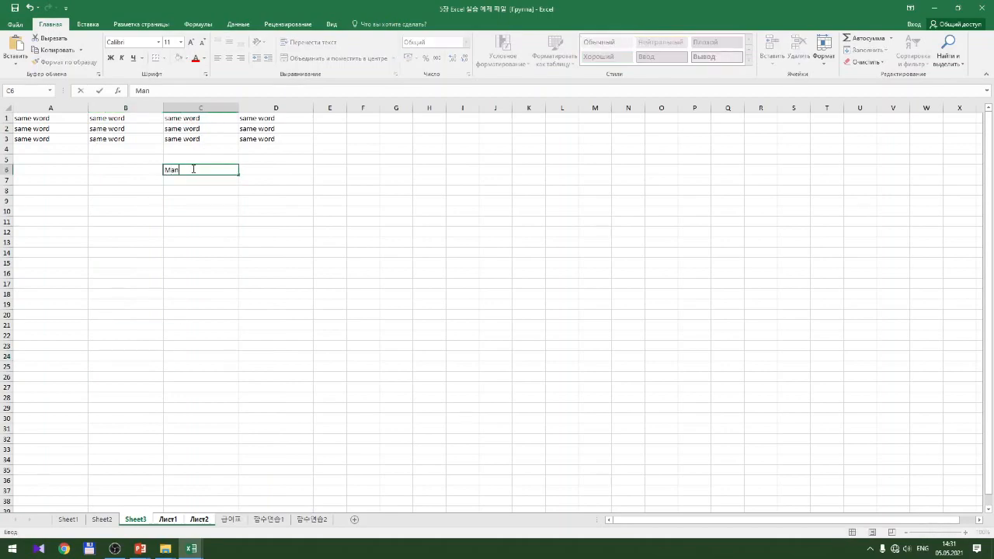
{"action": "type", "text": "y Sheet"}
{"action": "key", "text": "Return"}
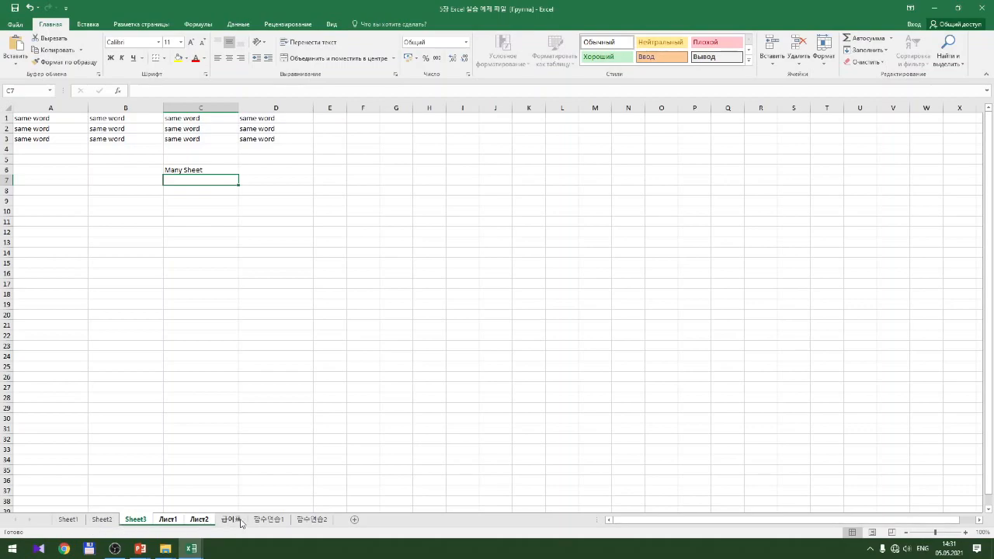
Ungroup the sheets and check that C6 on Sheet3 holds 'Many Sheet'
{"action": "right_click", "coordinate": [199, 520]}
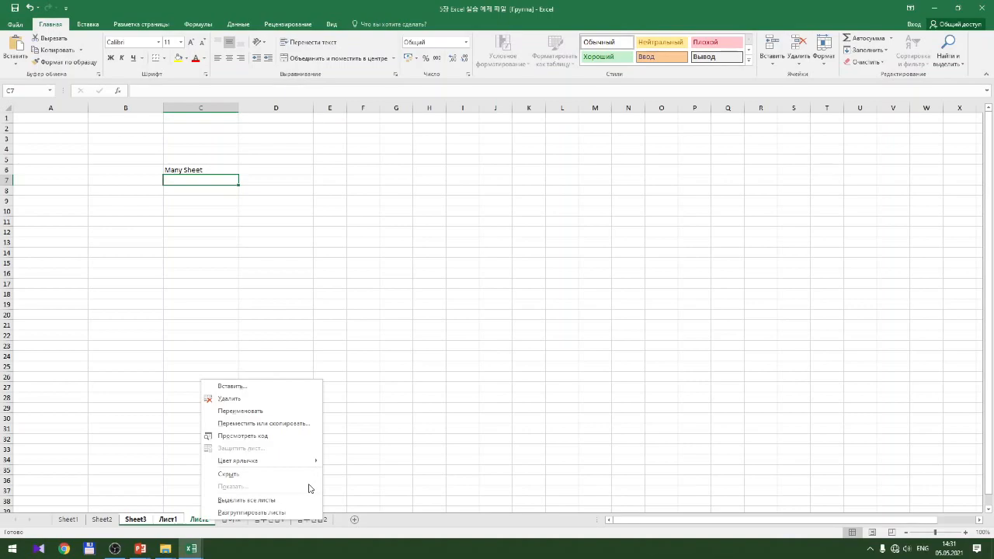
{"action": "left_click", "coordinate": [281, 513]}
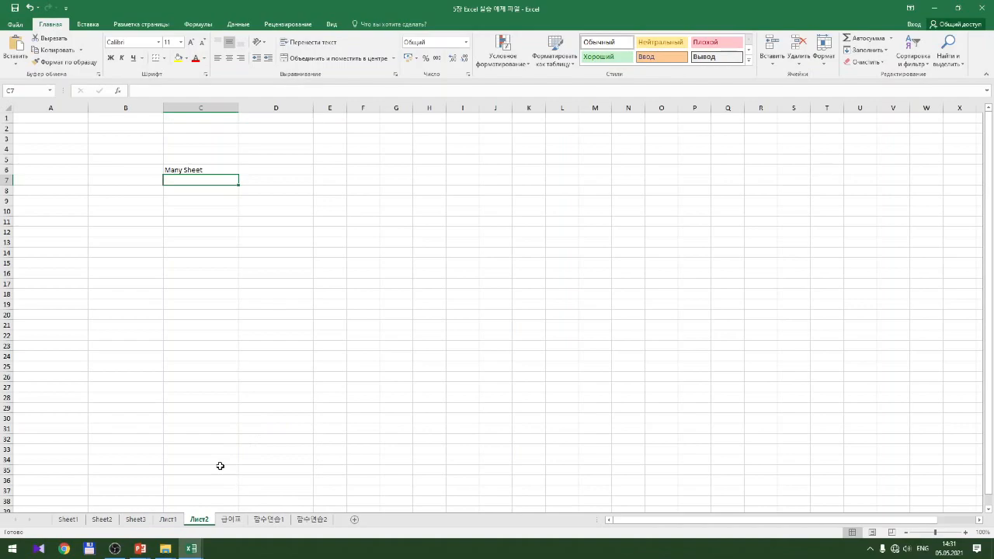
{"action": "left_click", "coordinate": [136, 519]}
{"action": "left_click", "coordinate": [184, 168]}
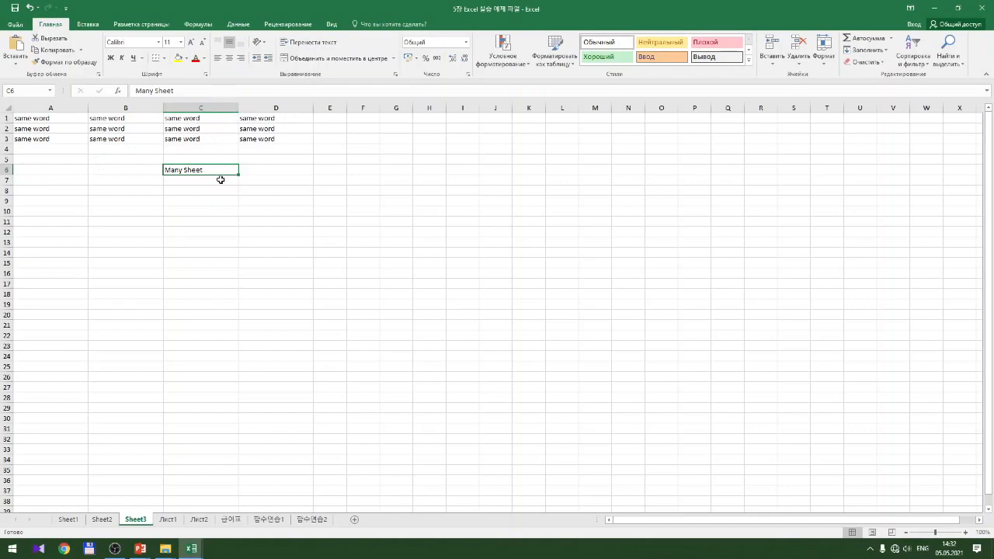
Confirm cell C6 on Лист1 and Лист2 also contains 'Many Sheet'
{"action": "left_click", "coordinate": [168, 520]}
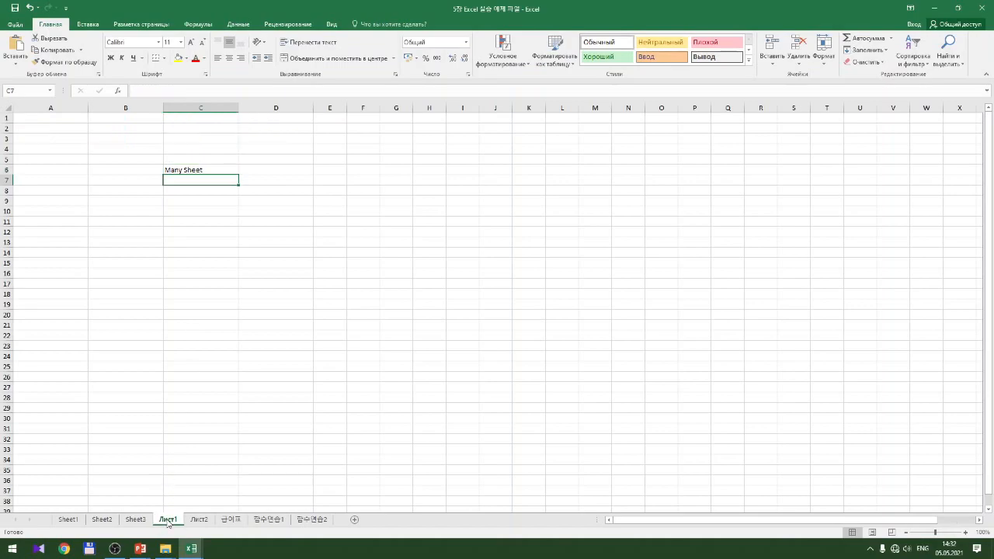
{"action": "left_click", "coordinate": [196, 168]}
{"action": "left_click", "coordinate": [199, 519]}
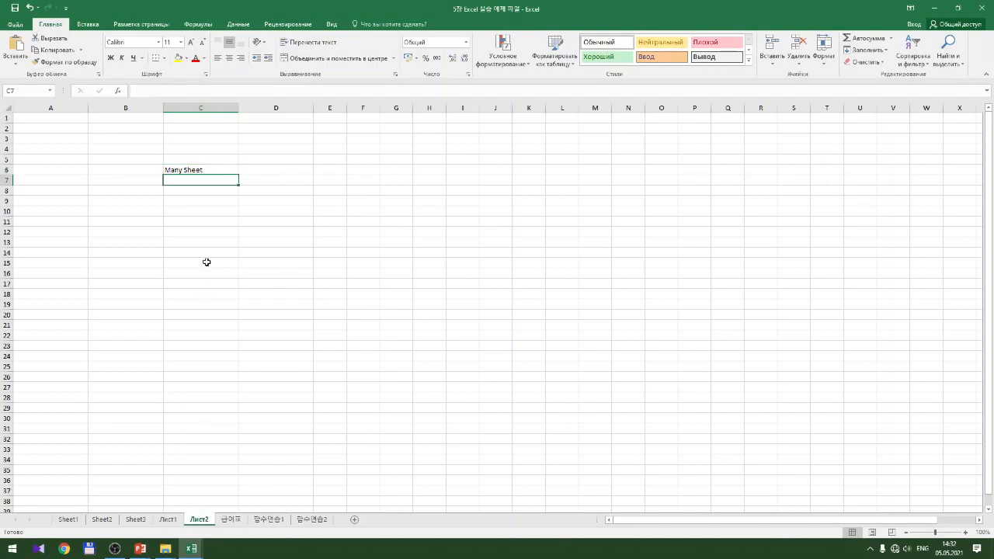
{"action": "left_click", "coordinate": [188, 169]}
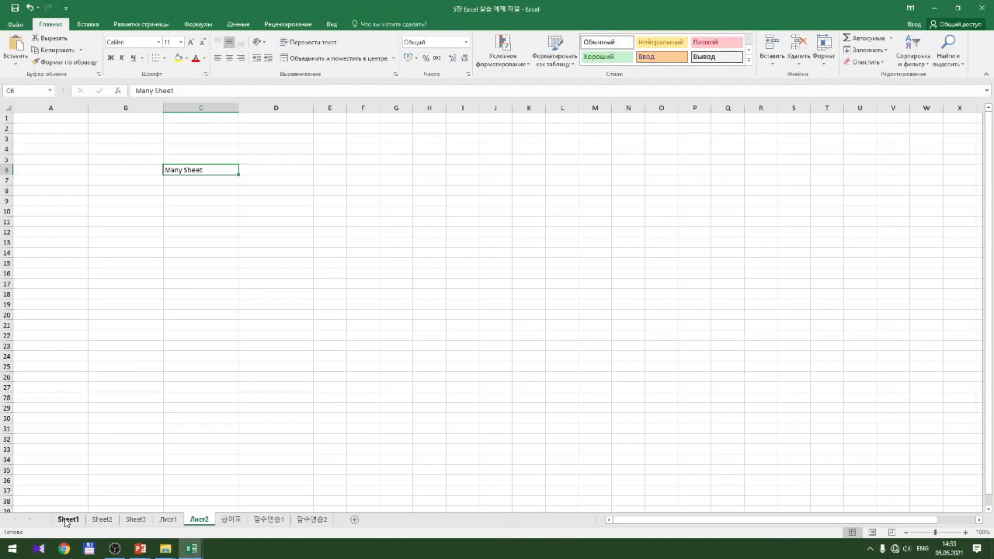
Show Sheet1 with the May Gantt study-plan table and clear the leftover range selection
{"action": "left_click", "coordinate": [66, 520]}
{"action": "left_click", "coordinate": [119, 383]}
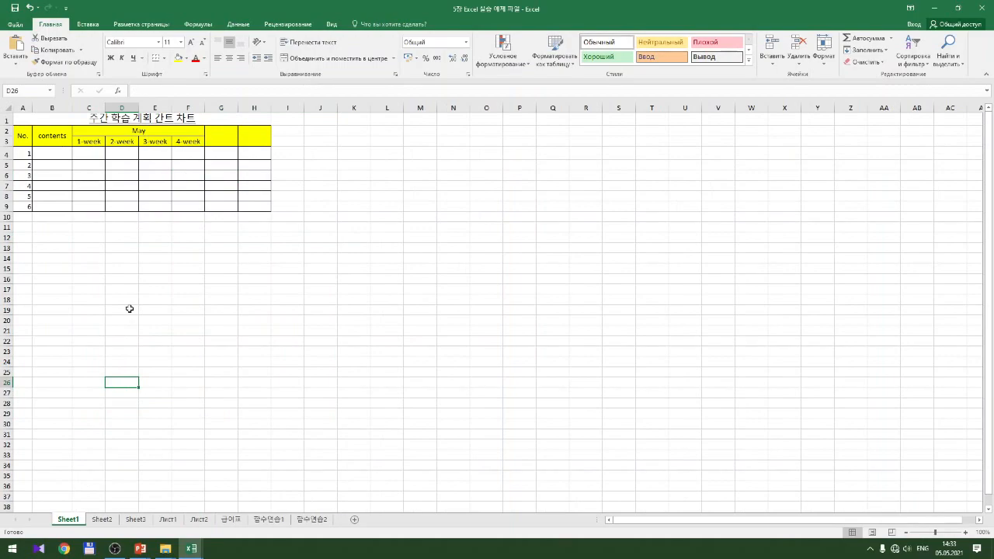
Enter 'many rows' on two lines in cell B12, using Alt+Enter for the line break
{"action": "left_click", "coordinate": [51, 239]}
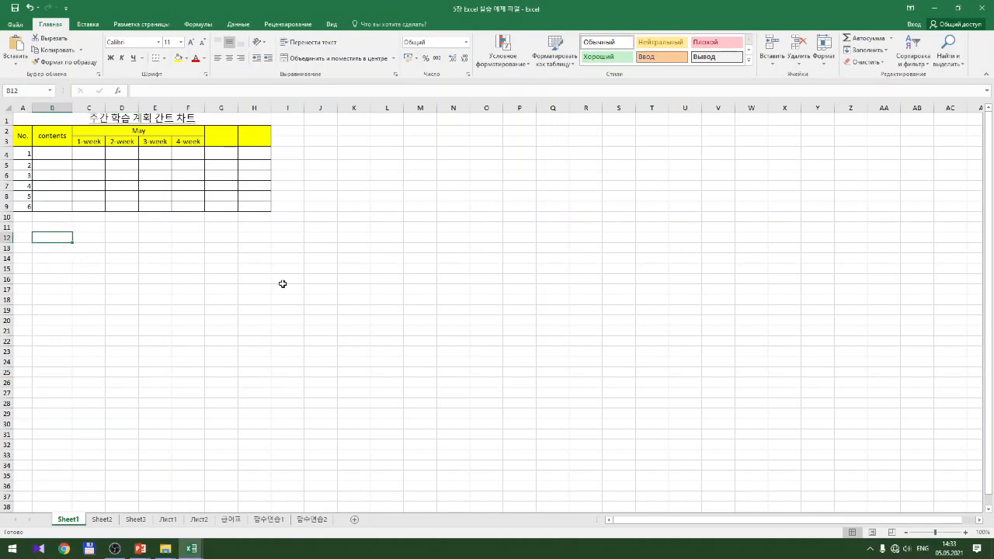
{"action": "type", "text": "ma"}
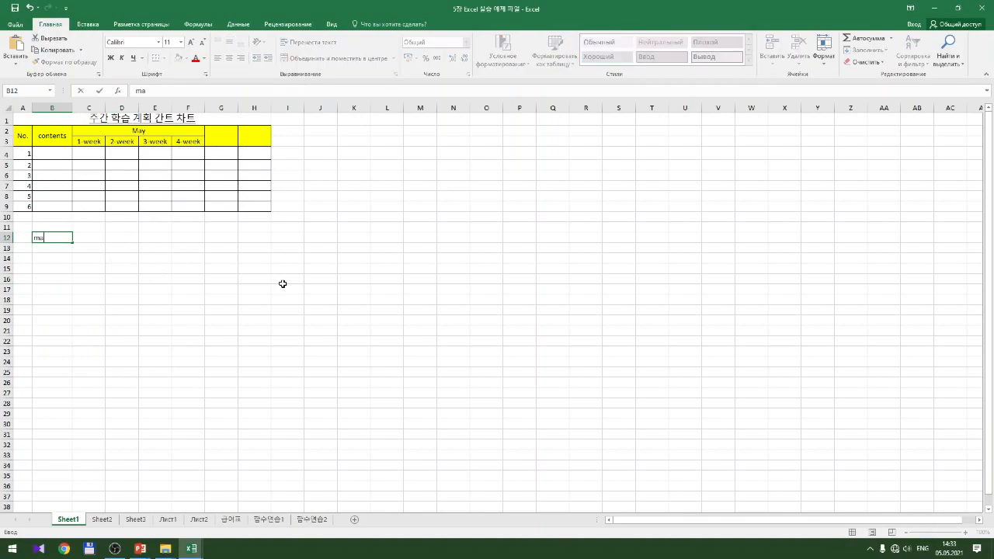
{"action": "type", "text": "ny rows"}
{"action": "key", "text": "alt+Return"}
{"action": "type", "text": "many rows"}
{"action": "key", "text": "Return"}
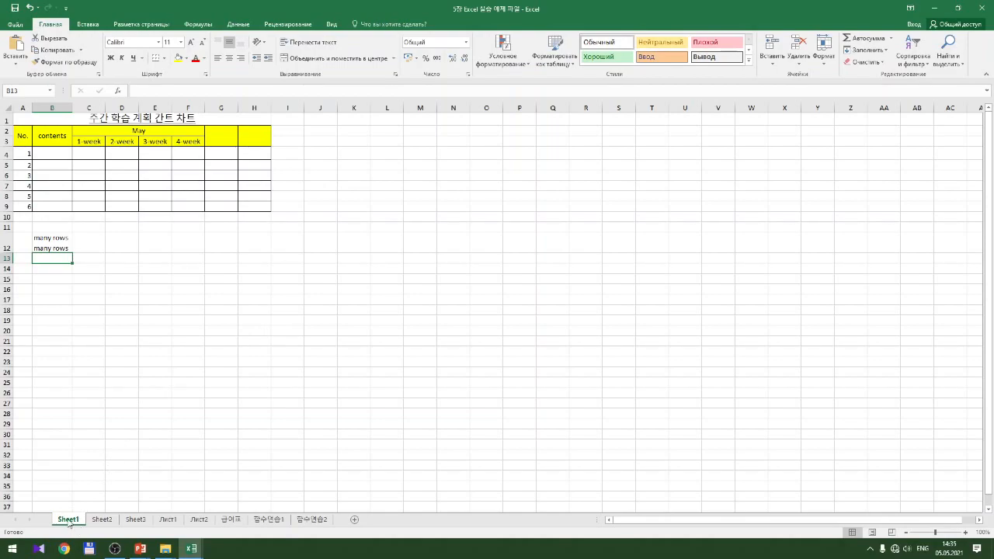
Rename the Sheet1 tab to 'Gantt Chart' through the tab's Rename option
{"action": "double_click", "coordinate": [69, 519]}
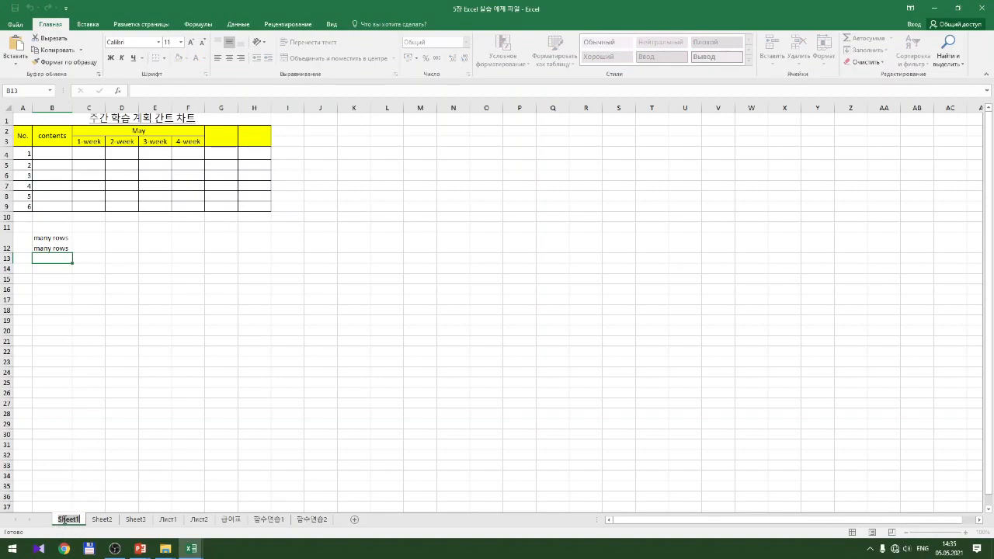
{"action": "left_click", "coordinate": [69, 485]}
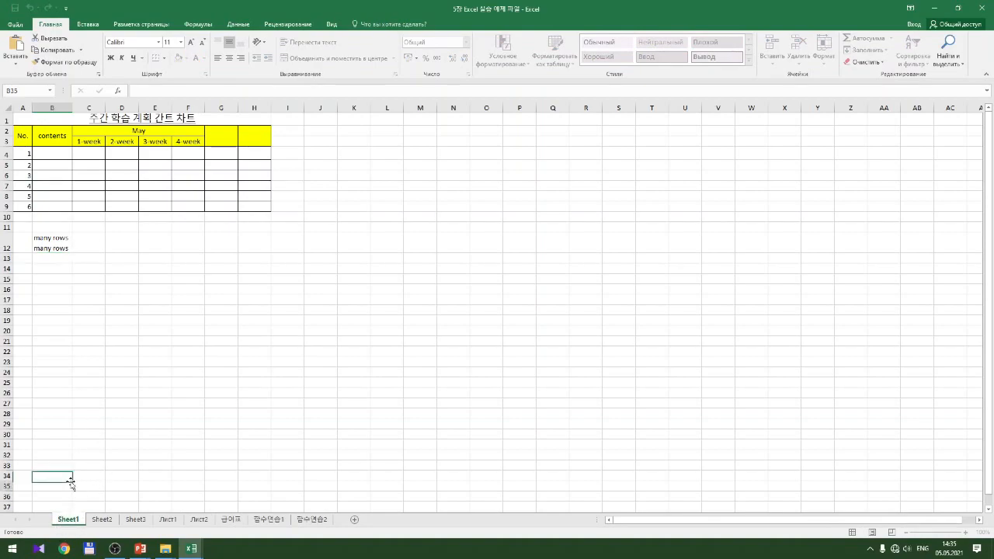
{"action": "right_click", "coordinate": [68, 522]}
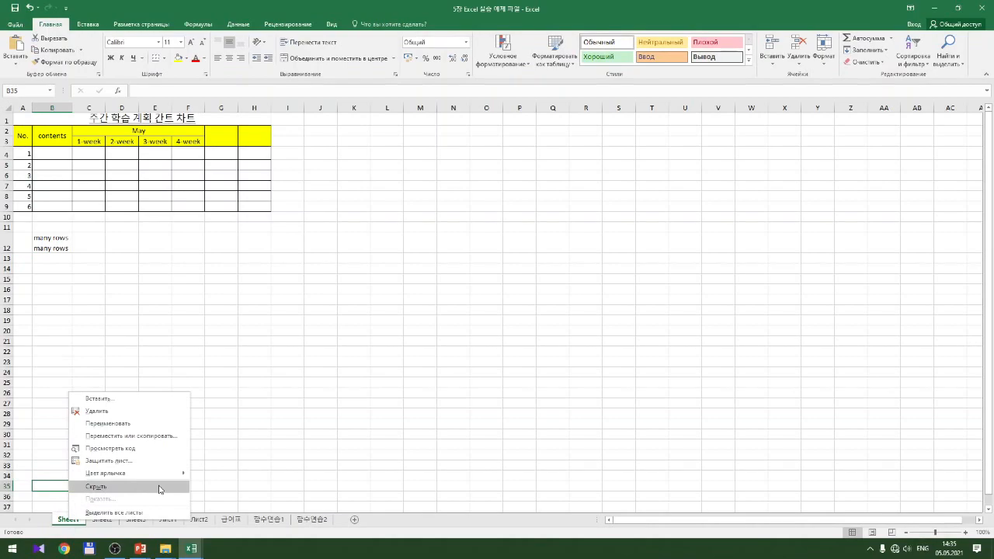
{"action": "left_click", "coordinate": [134, 424]}
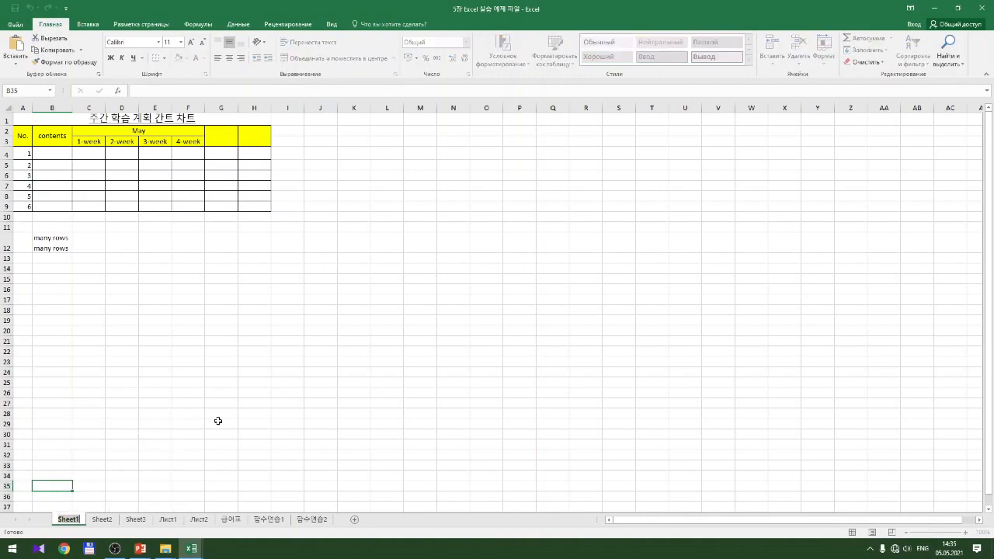
{"action": "type", "text": "Gantt Chart"}
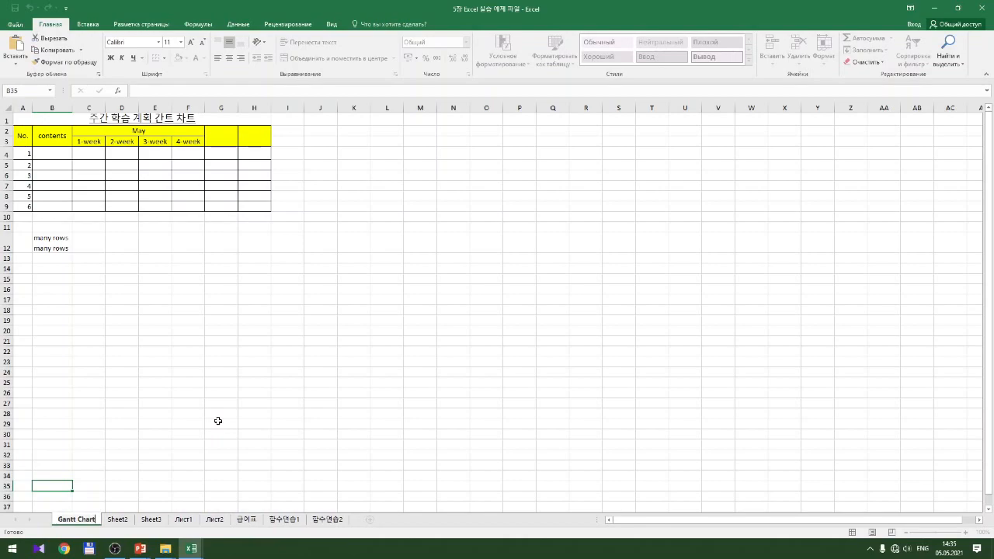
{"action": "key", "text": "Return"}
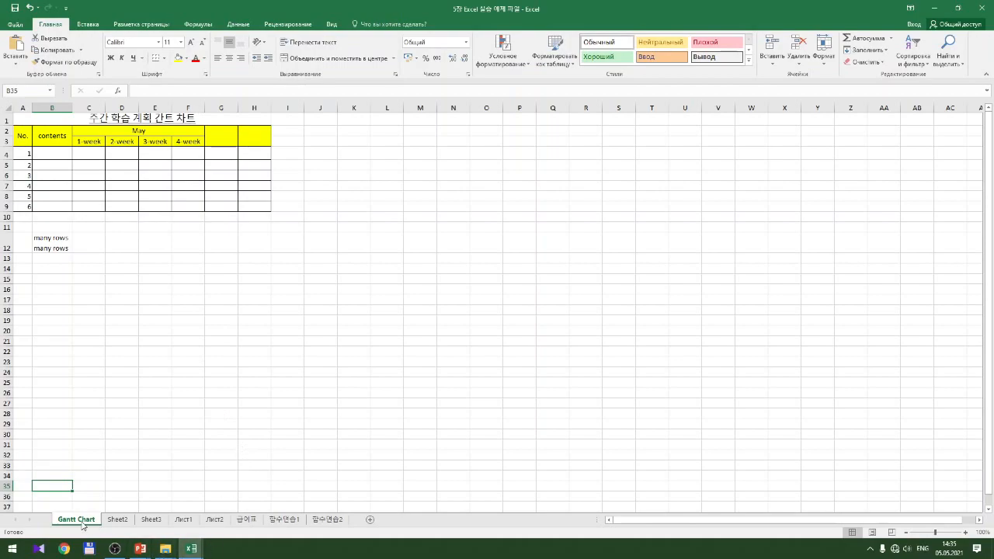
{"action": "left_click_drag", "start_coordinate": [77, 523], "coordinate": [101, 516]}
{"action": "left_click_drag", "start_coordinate": [101, 517], "coordinate": [137, 522]}
{"action": "left_click_drag", "start_coordinate": [137, 522], "coordinate": [138, 525]}
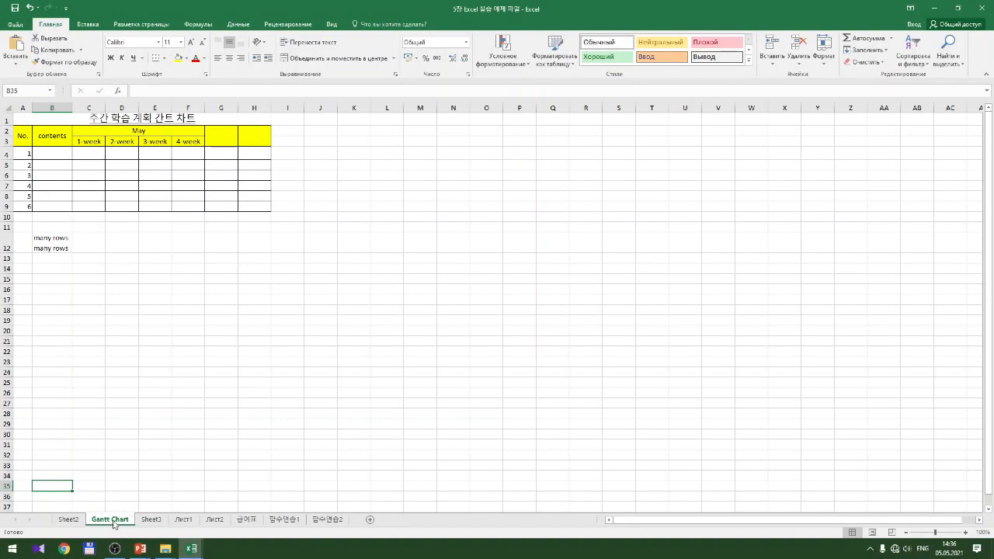
{"action": "left_click_drag", "start_coordinate": [117, 522], "coordinate": [55, 521]}
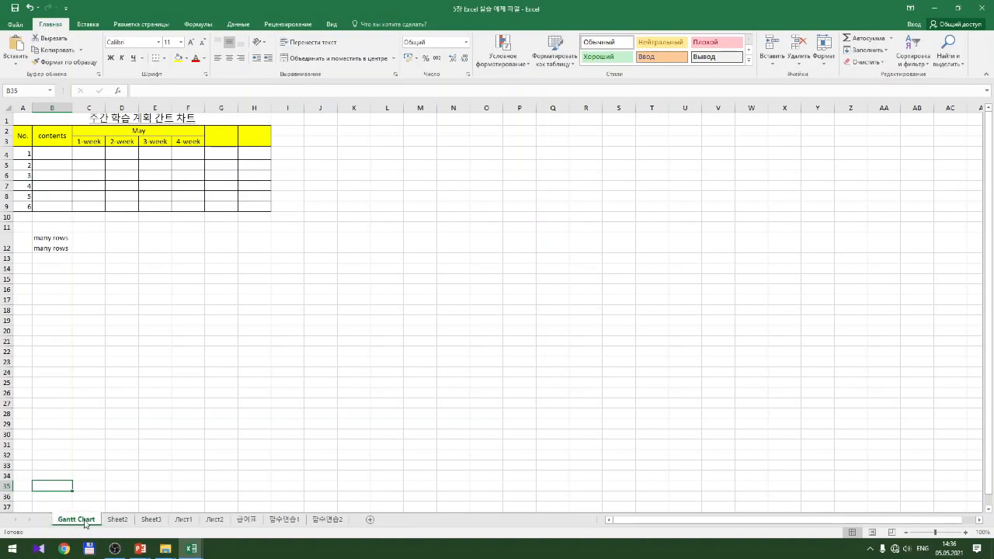
Use Move or Copy to place the Gantt Chart sheet before Sheet3
{"action": "right_click", "coordinate": [85, 523]}
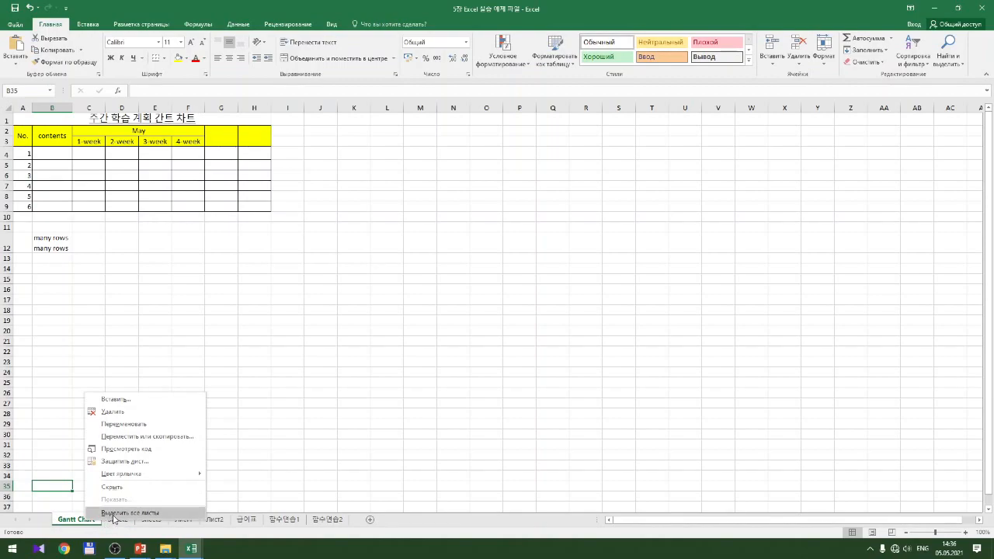
{"action": "left_click", "coordinate": [143, 443]}
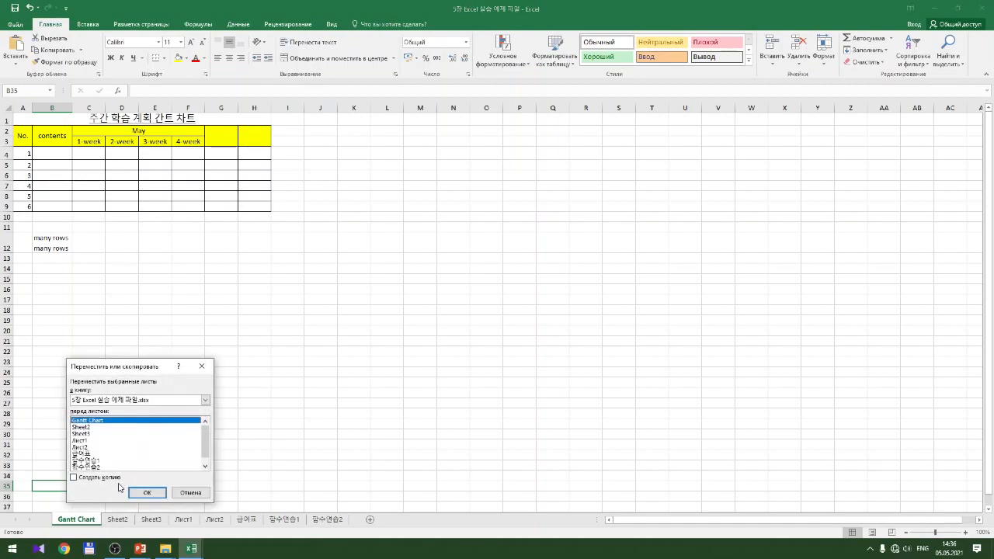
{"action": "left_click", "coordinate": [88, 427]}
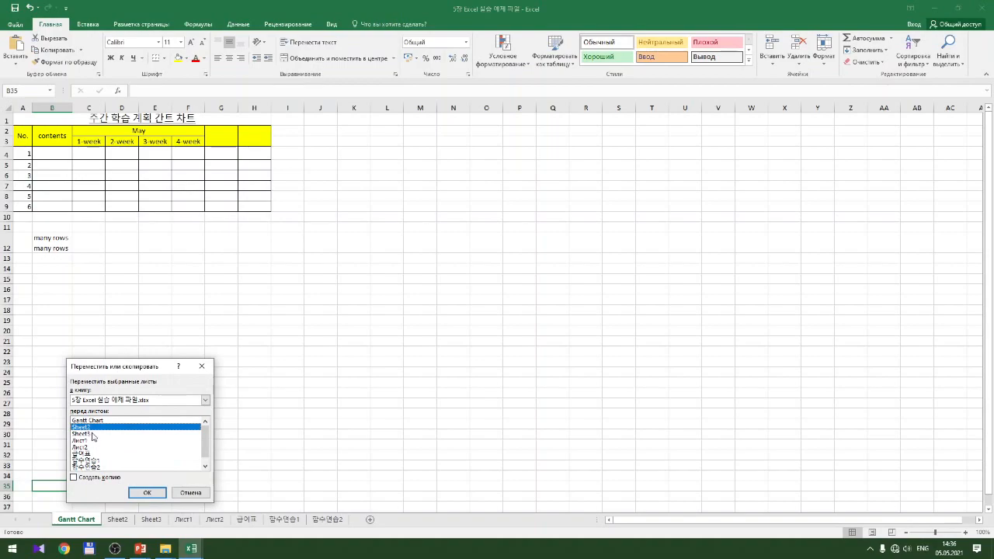
{"action": "left_click", "coordinate": [92, 434]}
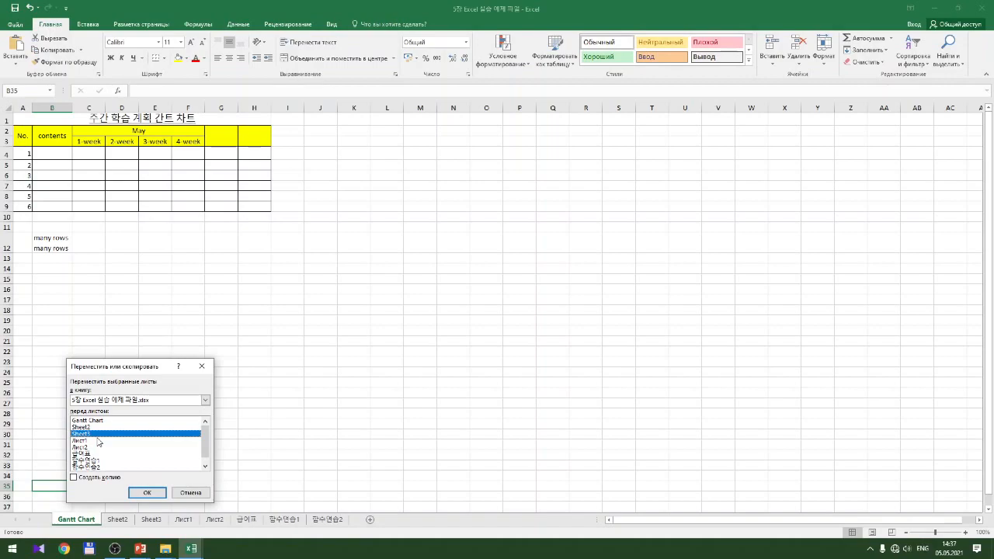
{"action": "left_click", "coordinate": [152, 494]}
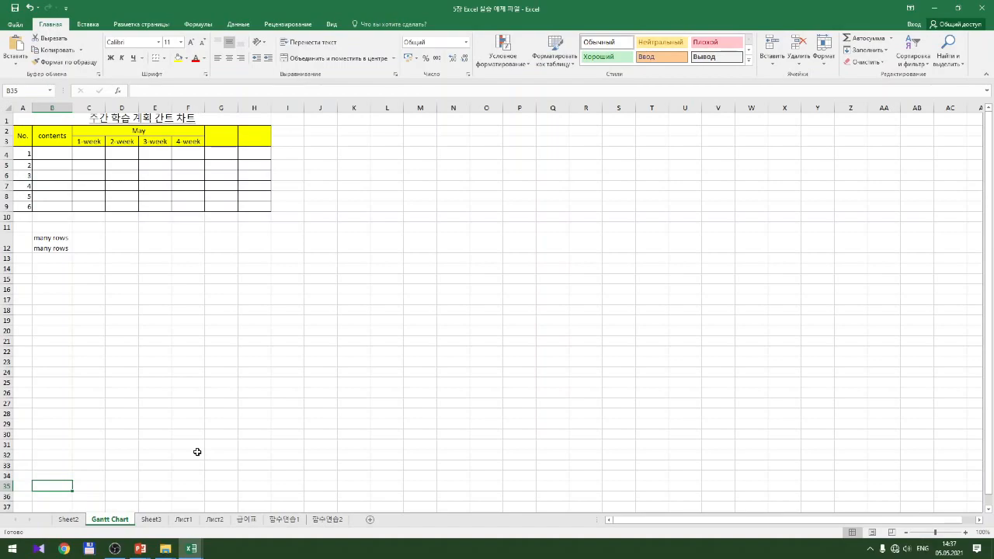
Set the Gantt Chart tab colour to Yellow, then select cell G27 to view it
{"action": "right_click", "coordinate": [121, 525]}
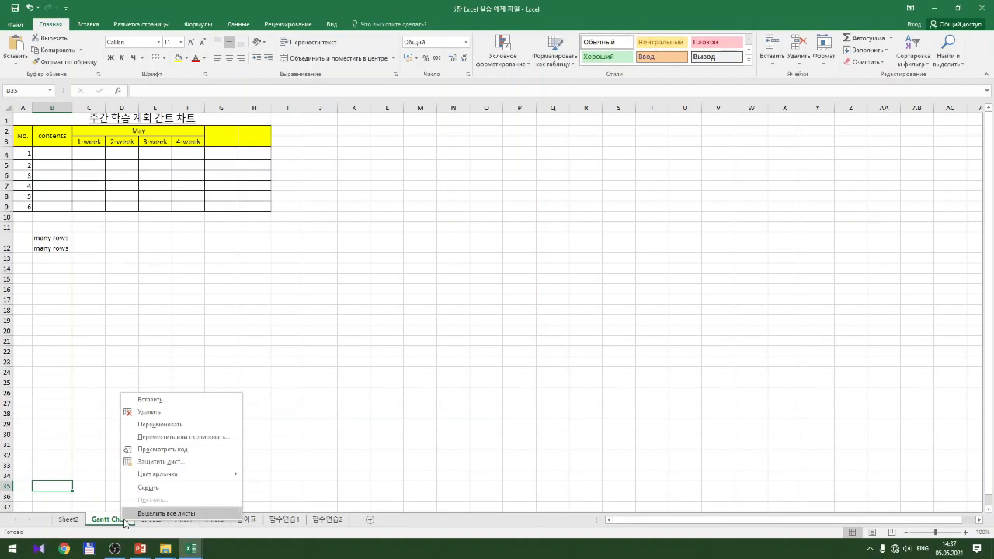
{"action": "mouse_move", "coordinate": [173, 478]}
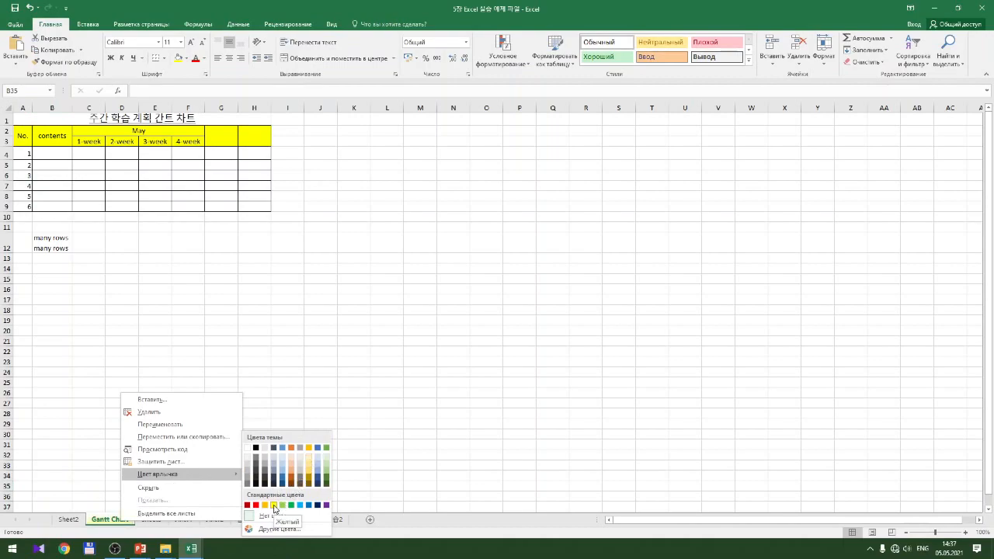
{"action": "left_click", "coordinate": [274, 507]}
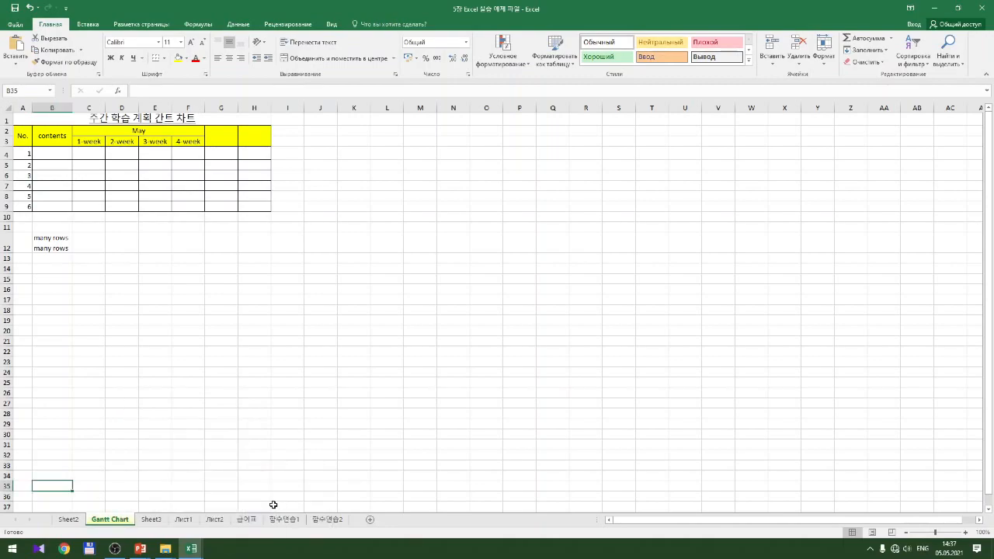
{"action": "left_click", "coordinate": [230, 404]}
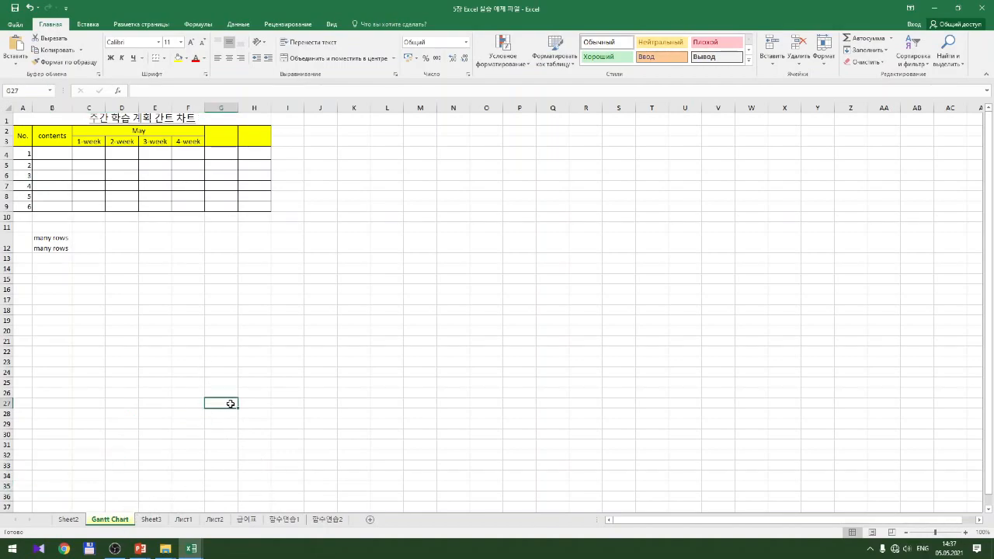